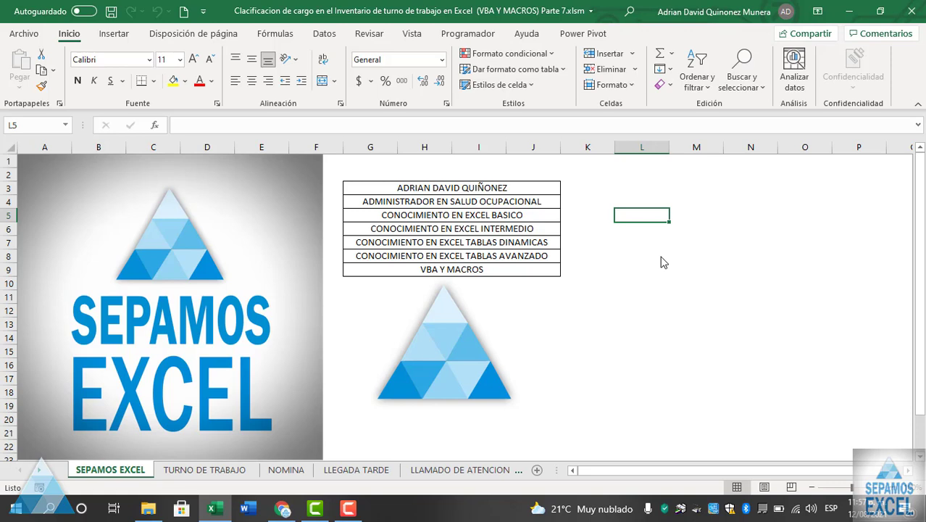
Step: Switch to the TURNO DE TRABAJO sheet to show its four shift records
left_click(193, 476)
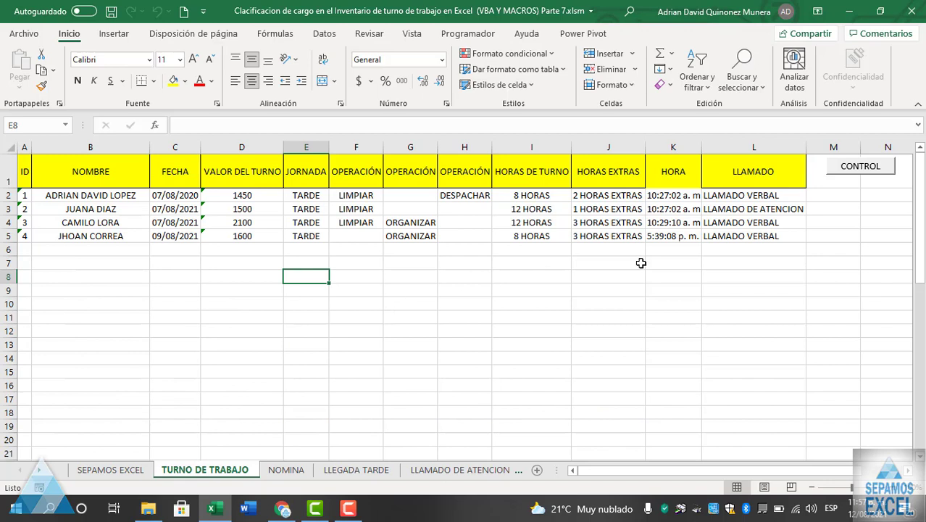
Step: Run the CONTROL button beside cells M1:N1 to launch the worker shift-control form
left_click(818, 183)
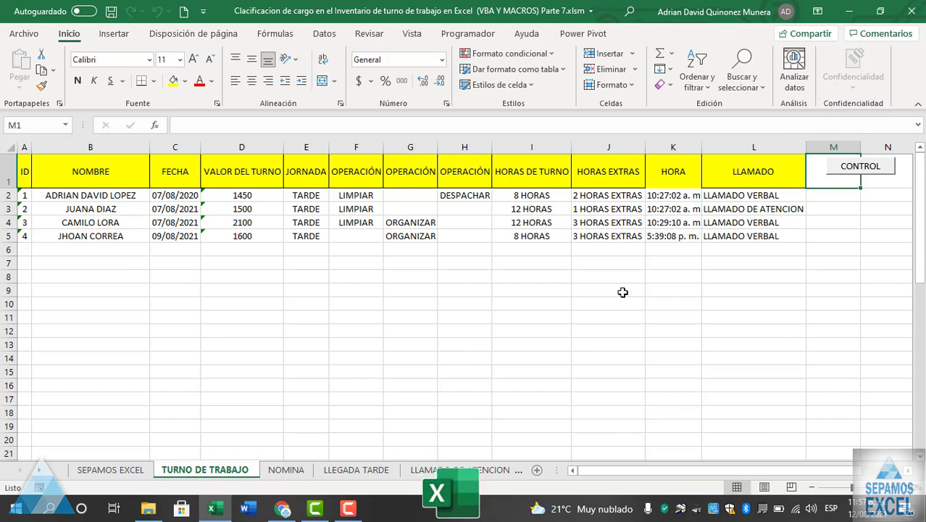
left_click(875, 181)
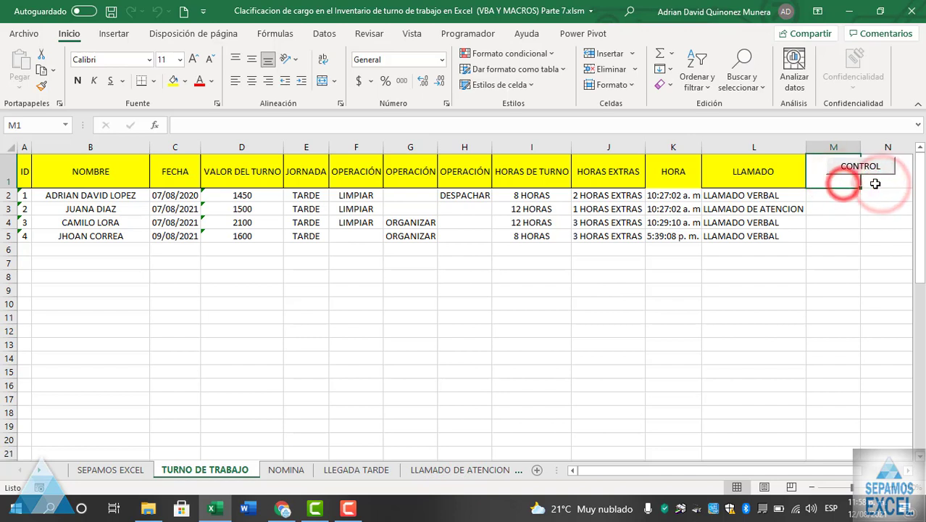
left_click(836, 185)
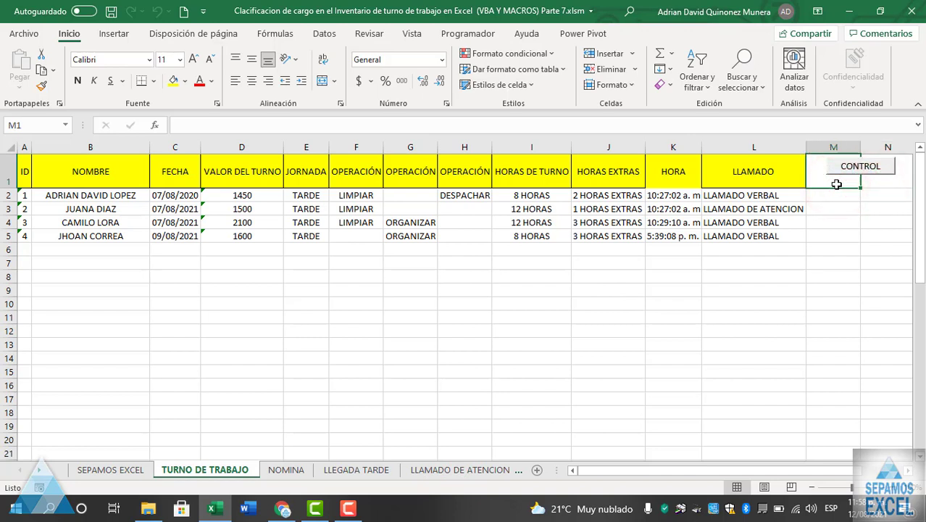
left_click(873, 185)
left_click(845, 183)
Step: Open the payroll search and try the ORGANIZAR, LIMPIAR and DESPACHAR operation filters
left_click(845, 170)
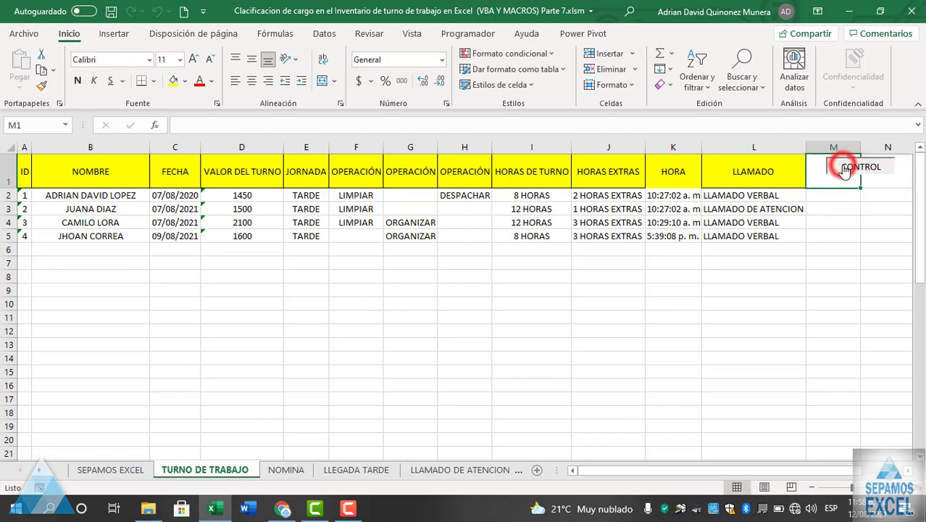
left_click_drag(406, 53, 452, 37)
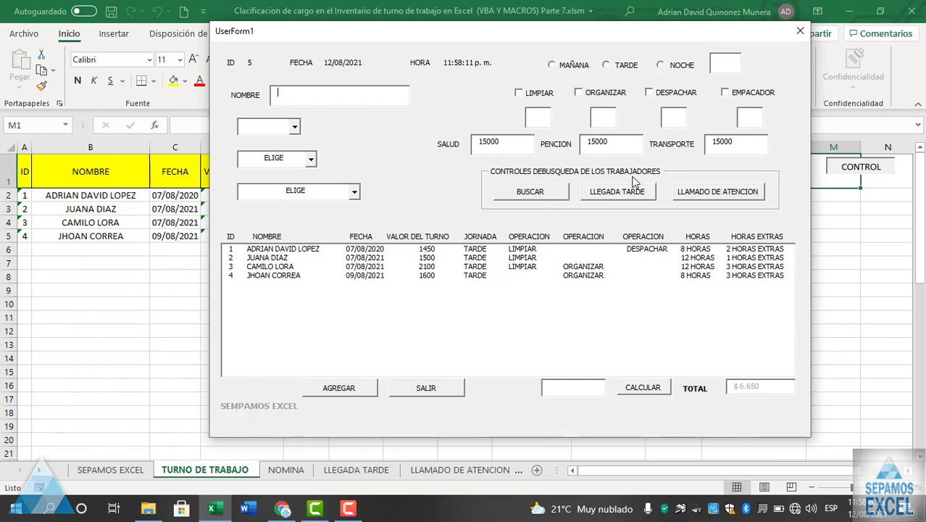
left_click(529, 193)
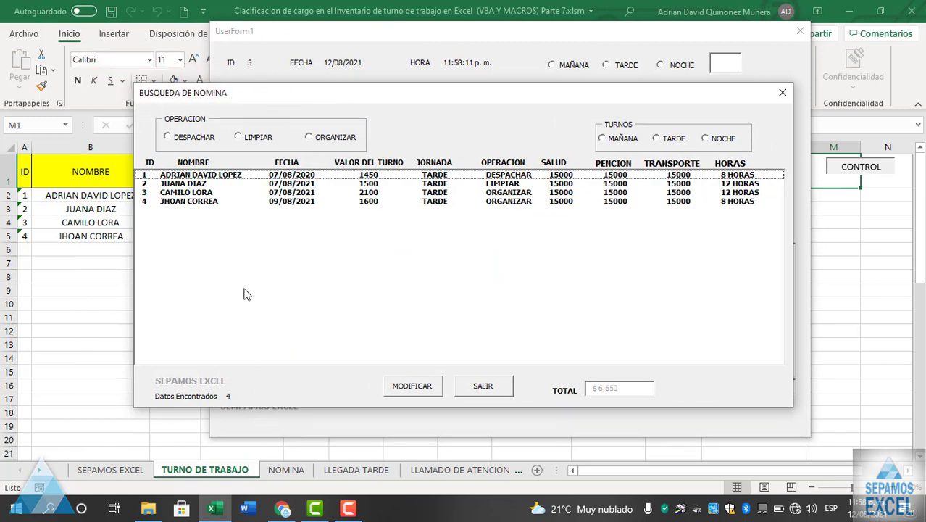
left_click(309, 138)
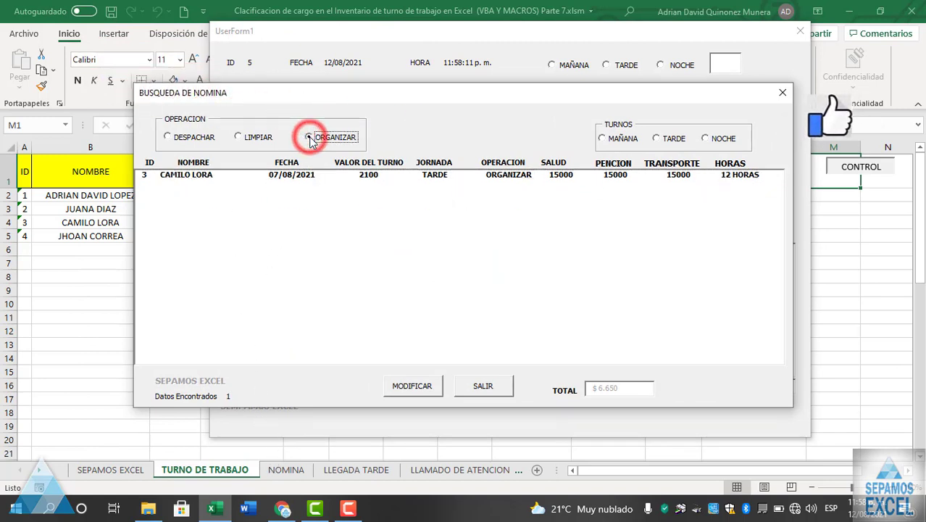
left_click(248, 137)
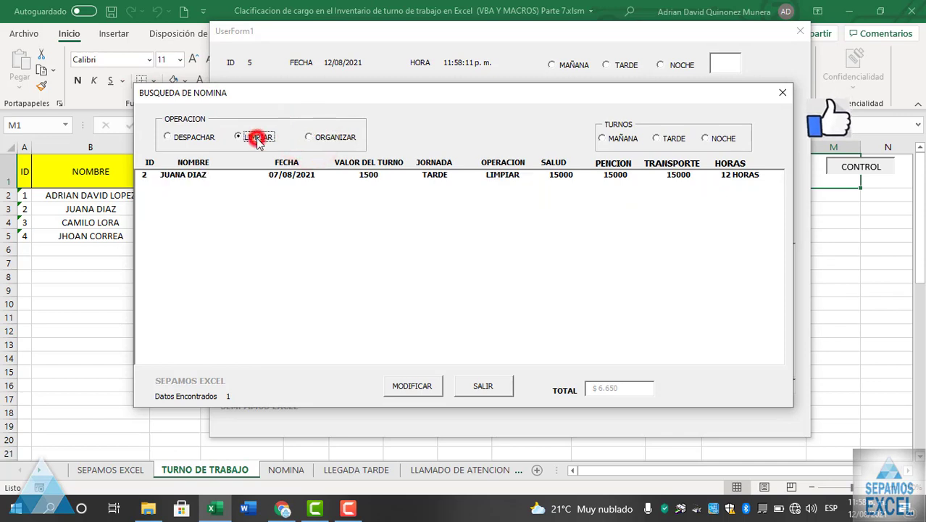
left_click(185, 137)
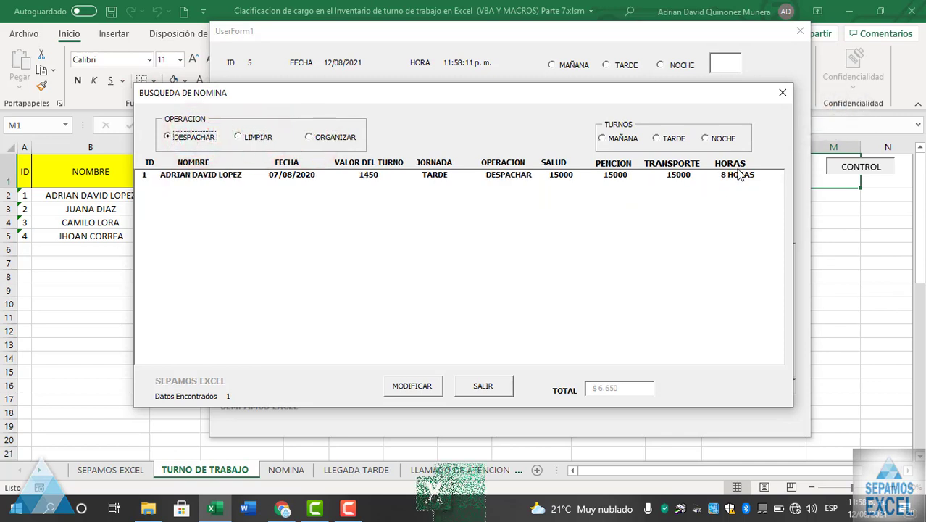
left_click(310, 137)
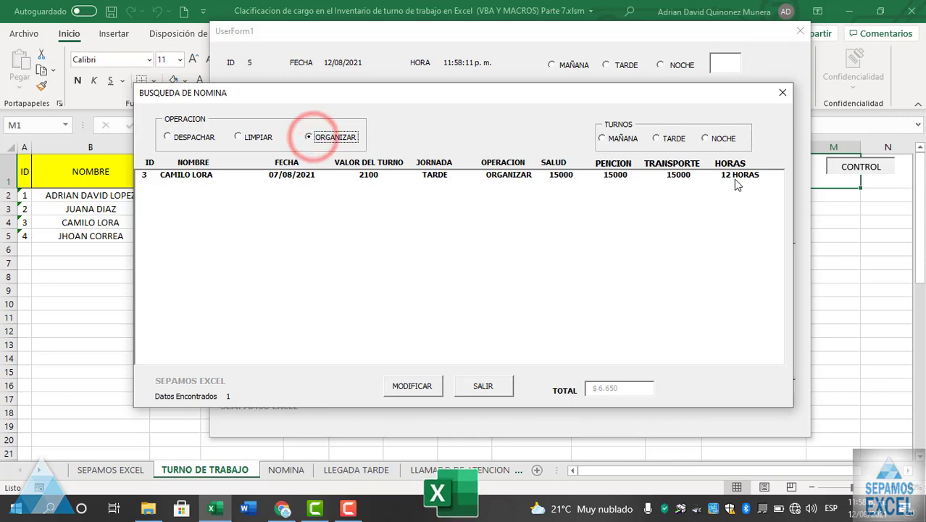
left_click(250, 137)
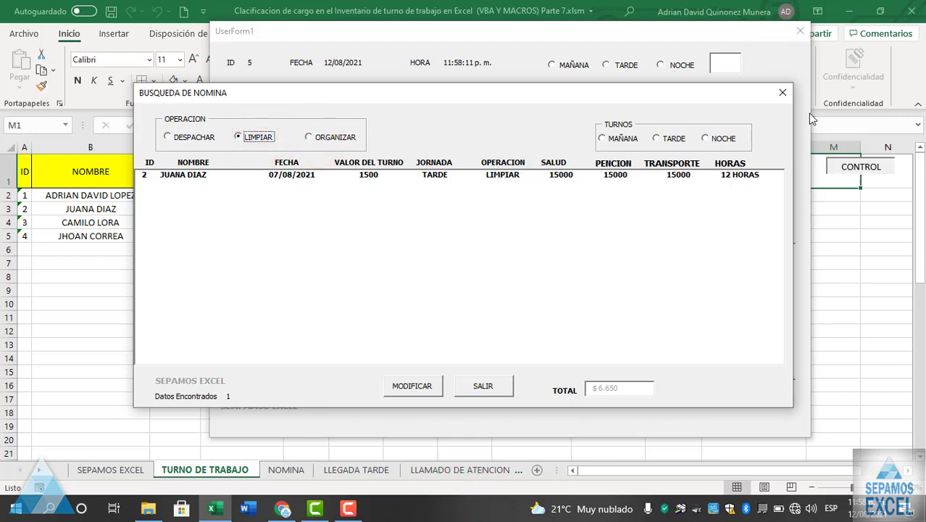
Step: Try the NOCHE, TARDE and MAÑANA shift filters, ending on DESPACHAR with TARDE
left_click(719, 140)
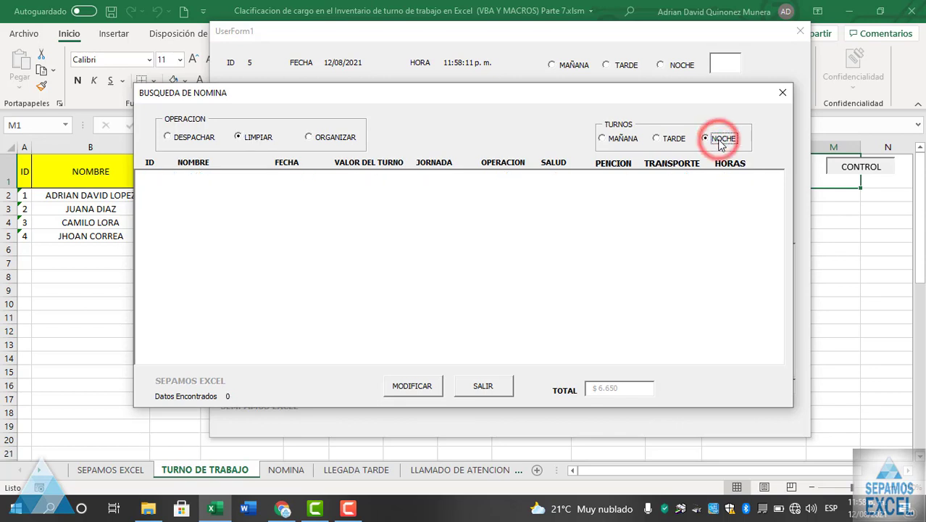
left_click(670, 140)
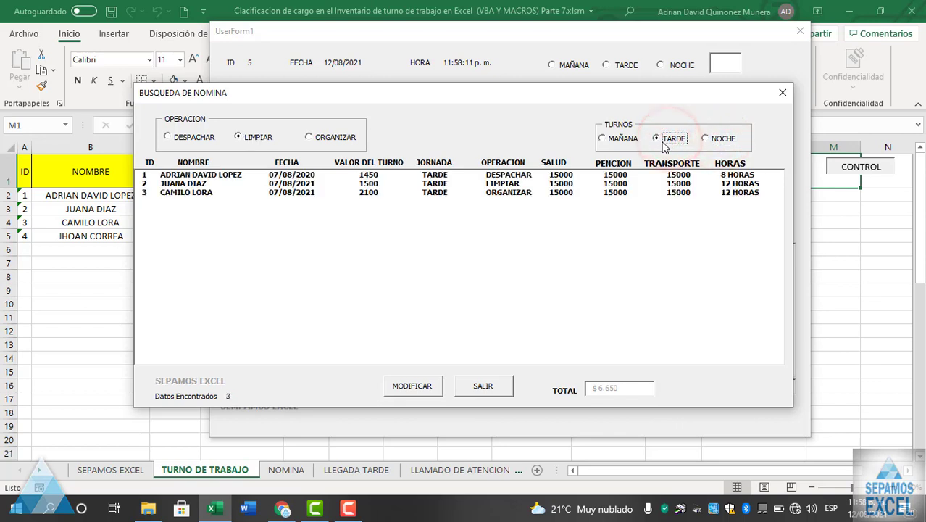
left_click(620, 138)
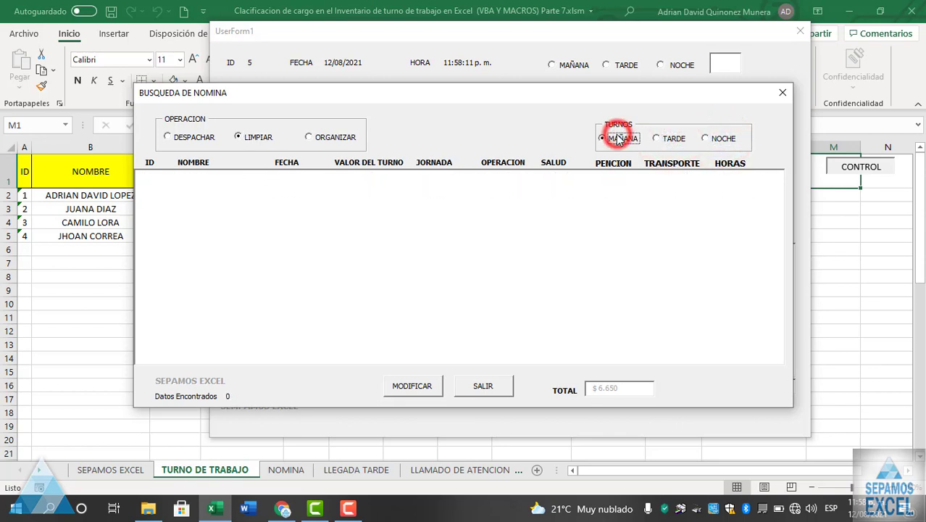
left_click(704, 138)
left_click(674, 138)
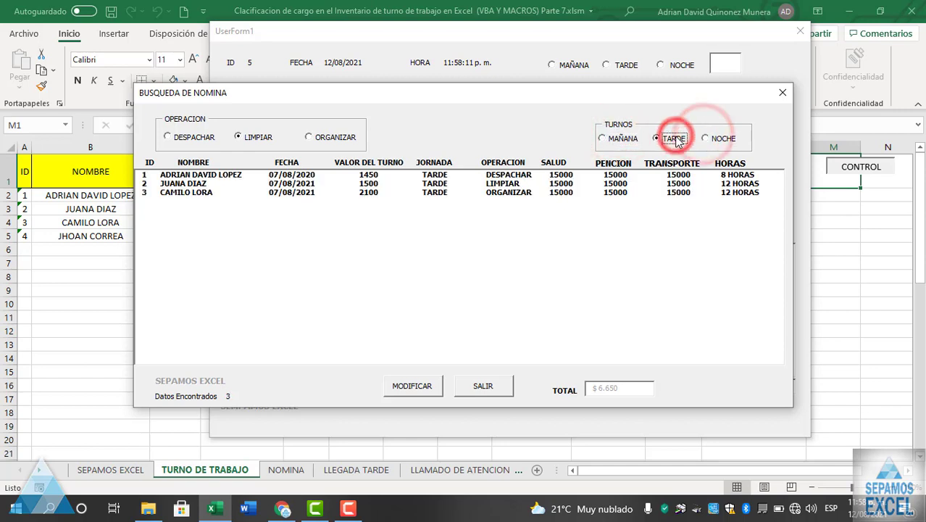
left_click(332, 140)
left_click(265, 138)
left_click(181, 138)
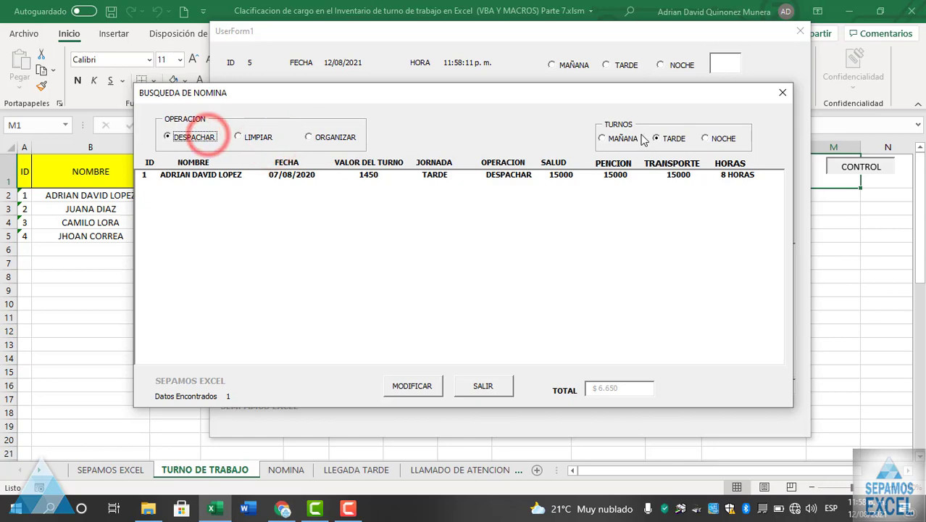
Step: Close the payroll search, then briefly view the late-arrival search and the second worker's late-arrival control
left_click(781, 97)
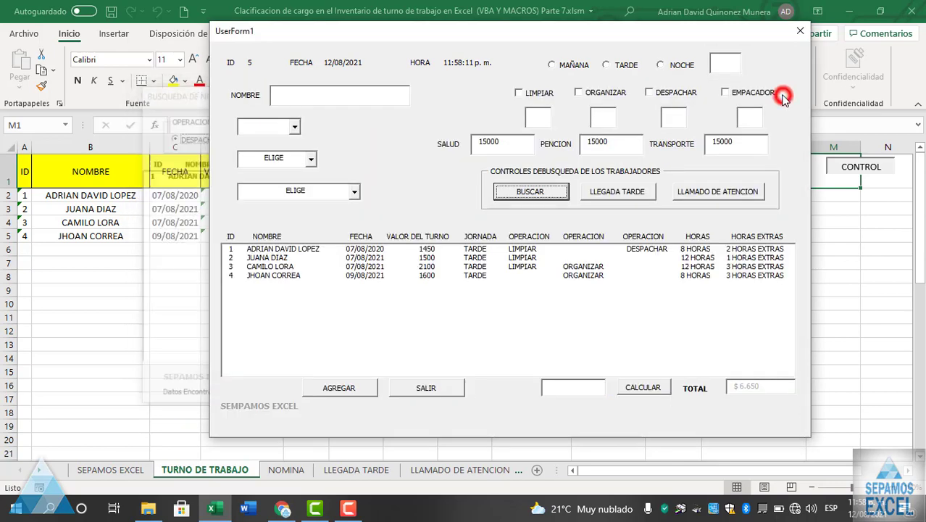
left_click(609, 190)
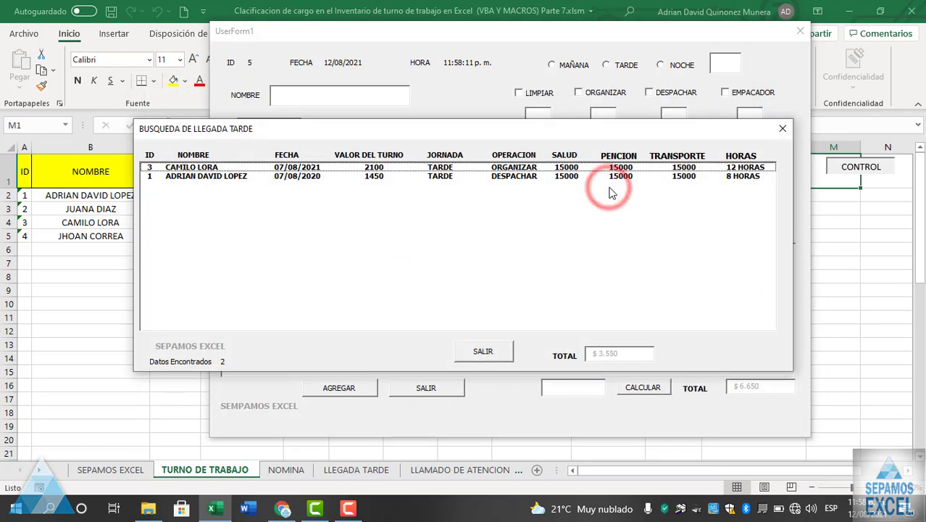
left_click_drag(519, 130, 567, 116)
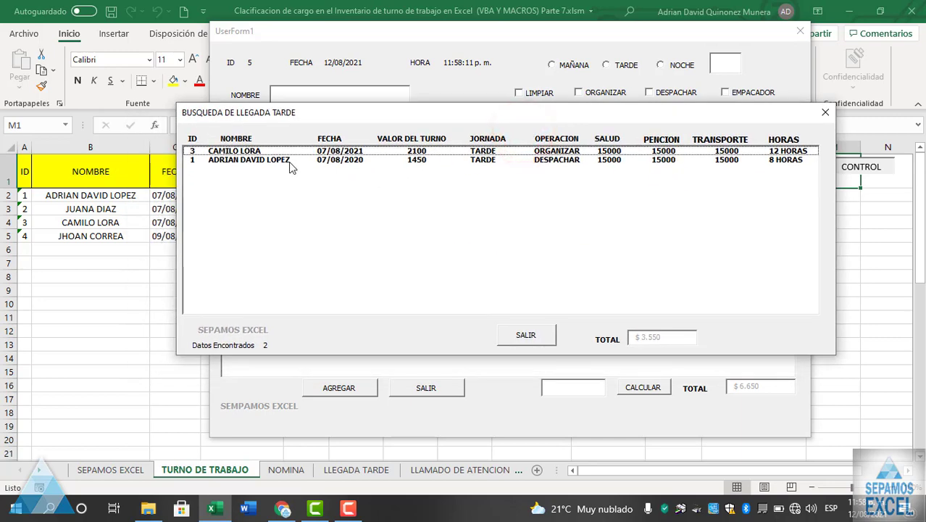
left_click(826, 116)
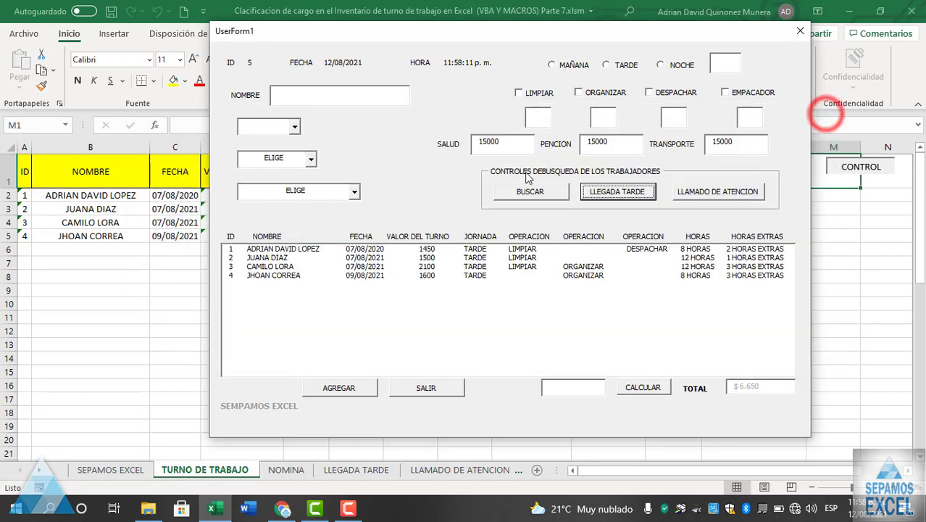
left_click(527, 189)
double_click(528, 187)
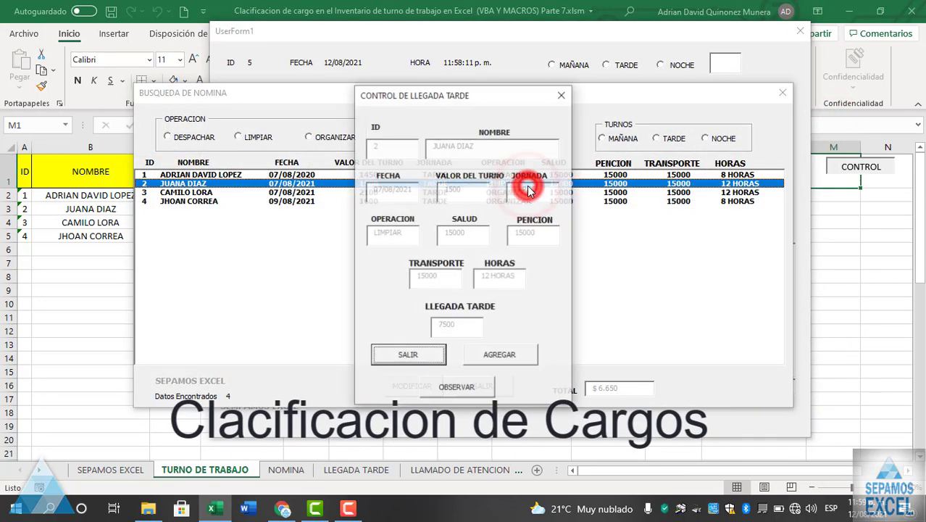
mouse_move(498, 98)
left_mouse_down()
mouse_move(574, 67)
mouse_move(504, 66)
left_mouse_up()
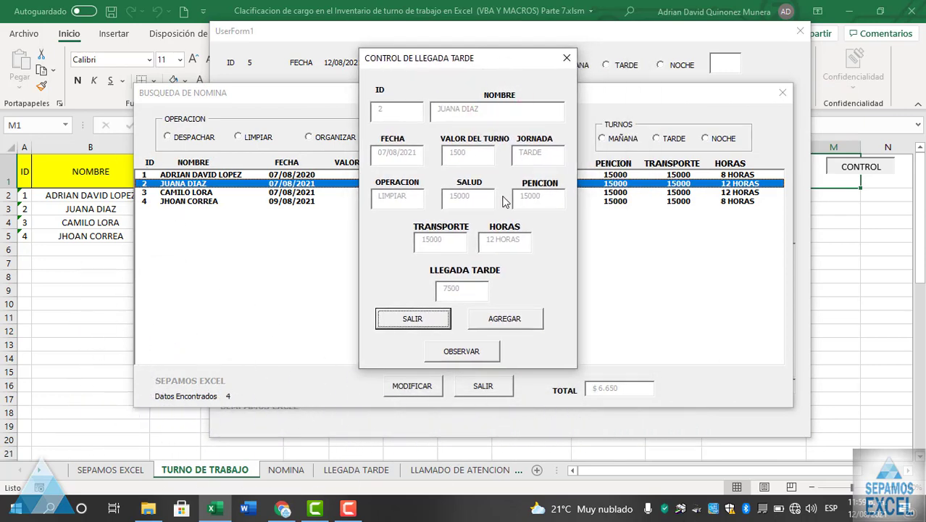
left_click(566, 58)
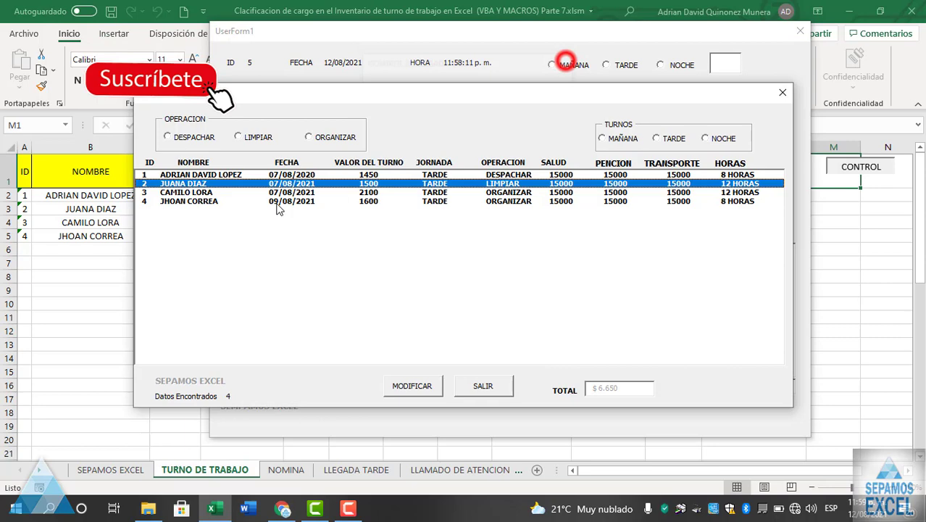
Step: Record and save a late-arrival charge for the fourth worker in the list
left_click(226, 202)
double_click(362, 201)
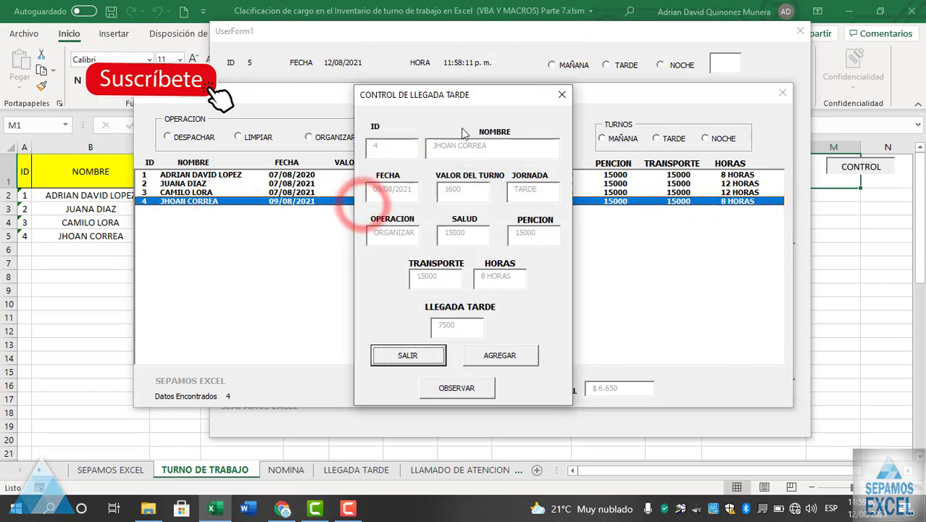
left_click_drag(478, 92, 490, 69)
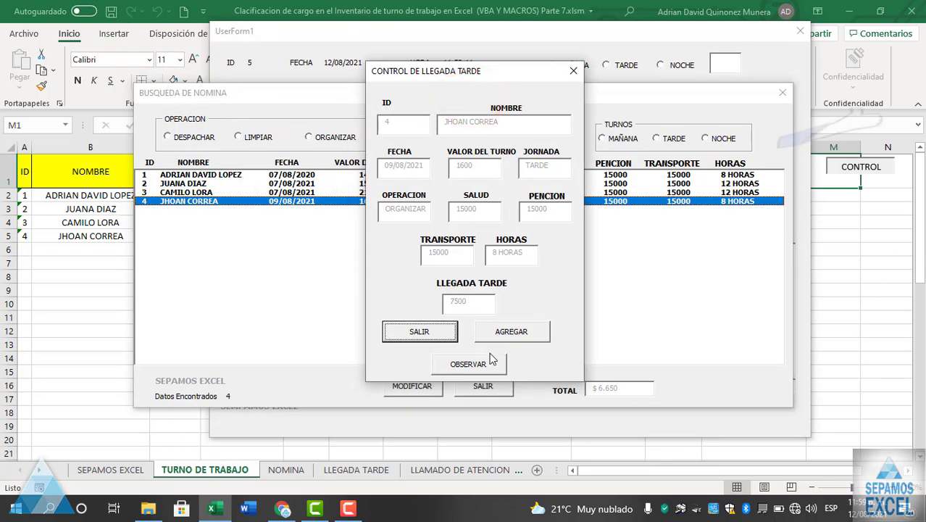
left_click(507, 333)
left_click(527, 300)
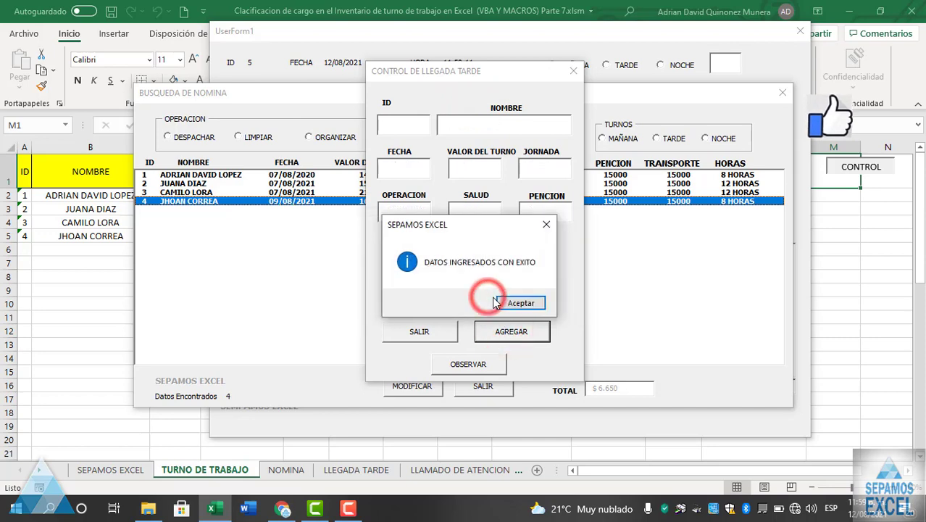
left_click(511, 304)
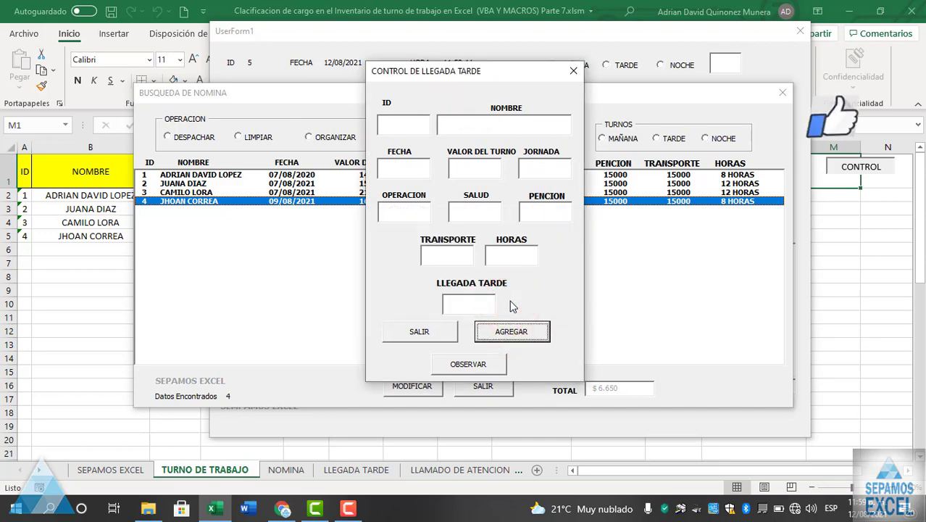
left_click(485, 362)
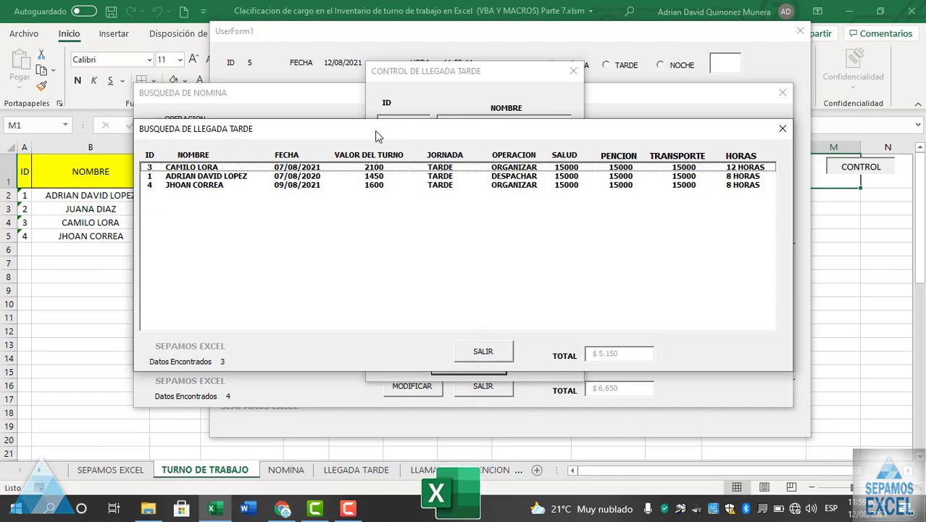
left_click(405, 138)
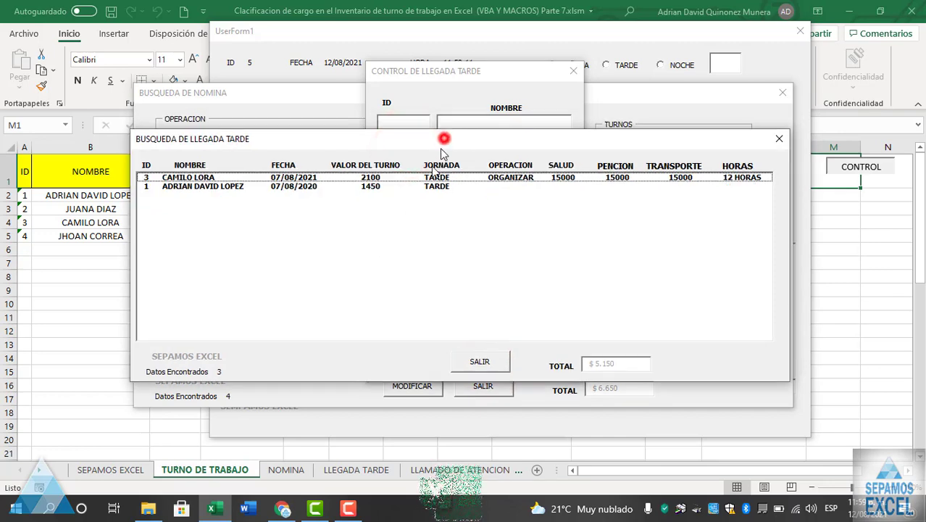
left_click_drag(409, 136, 379, 99)
left_click(752, 93)
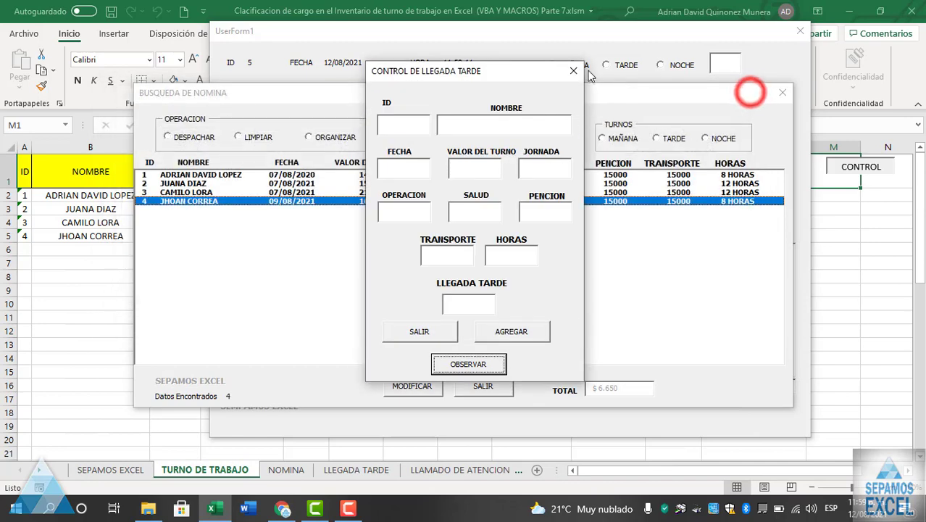
left_click(573, 70)
left_click(783, 92)
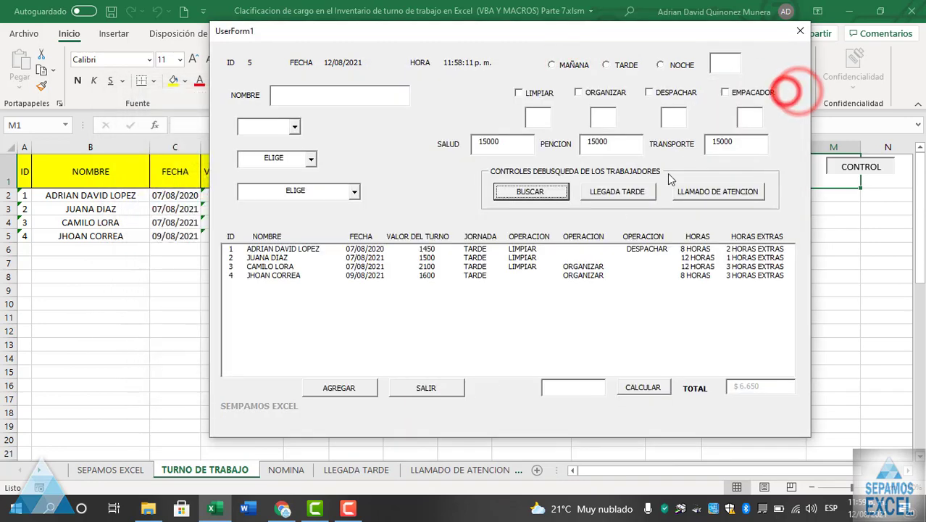
left_click(613, 194)
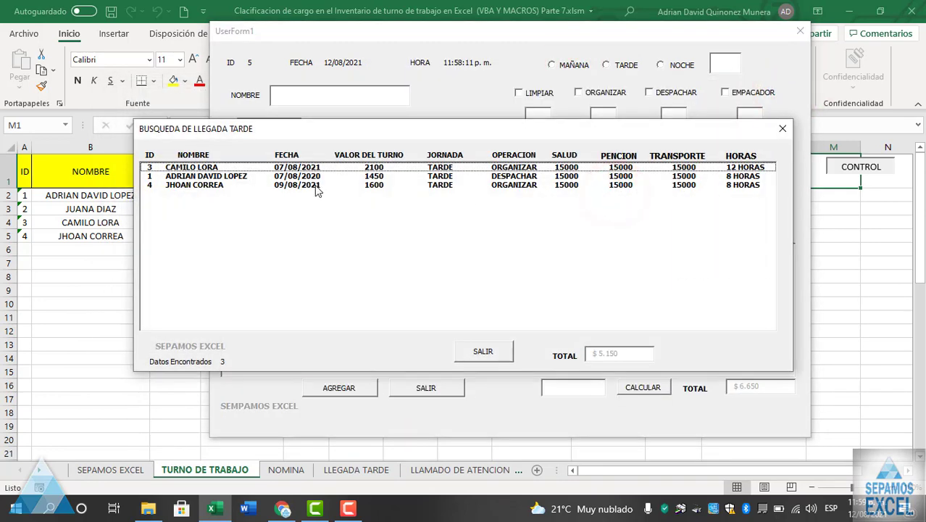
left_click(319, 186)
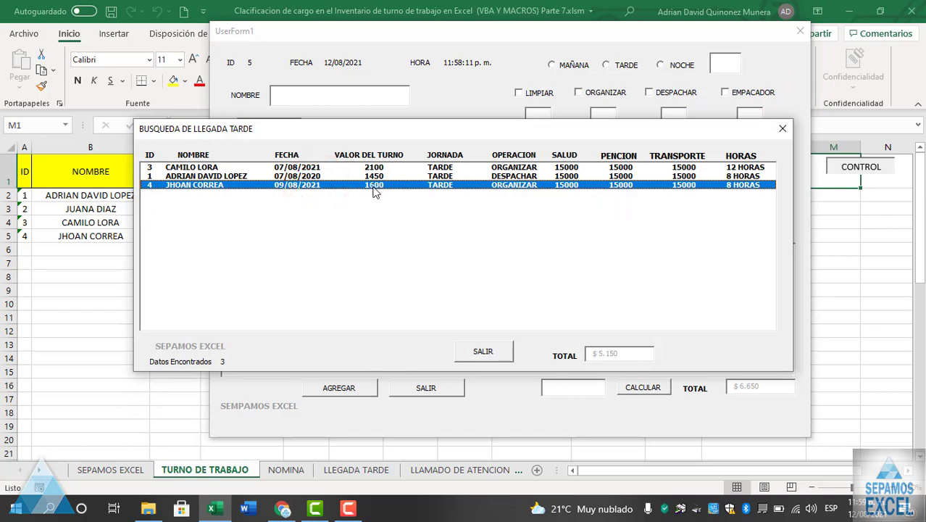
left_click(782, 129)
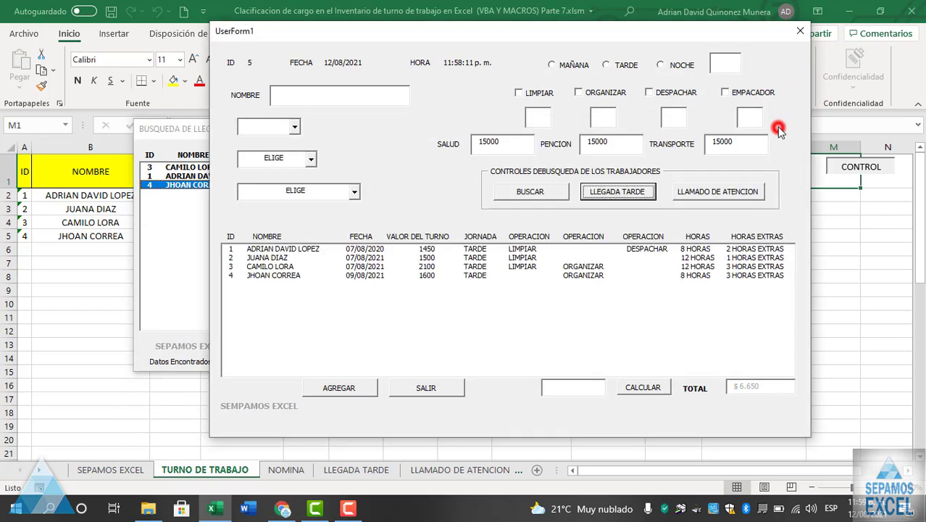
left_click(715, 193)
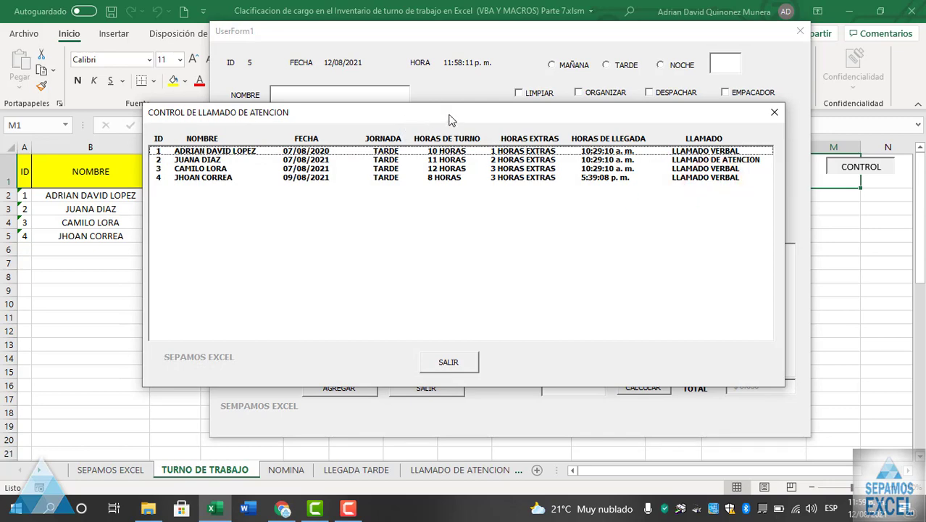
left_click_drag(449, 120, 398, 112)
left_click(430, 152)
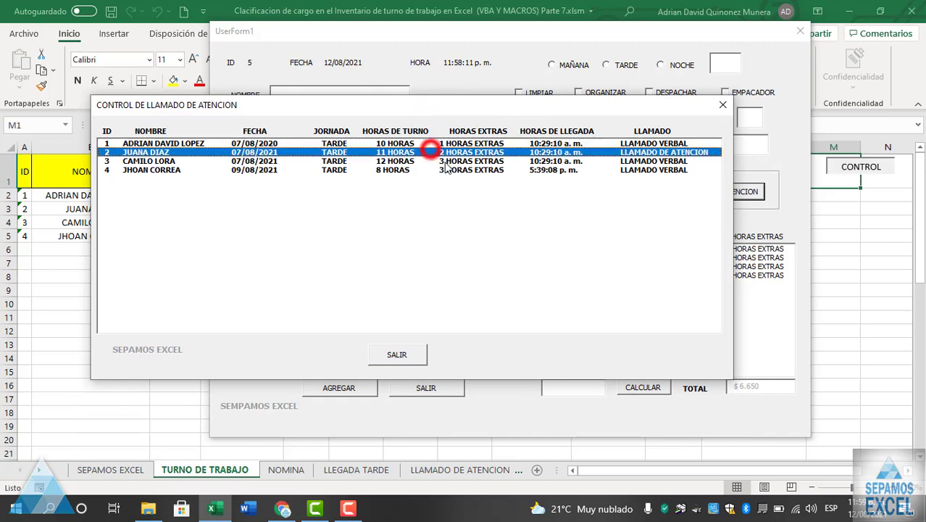
left_click(724, 106)
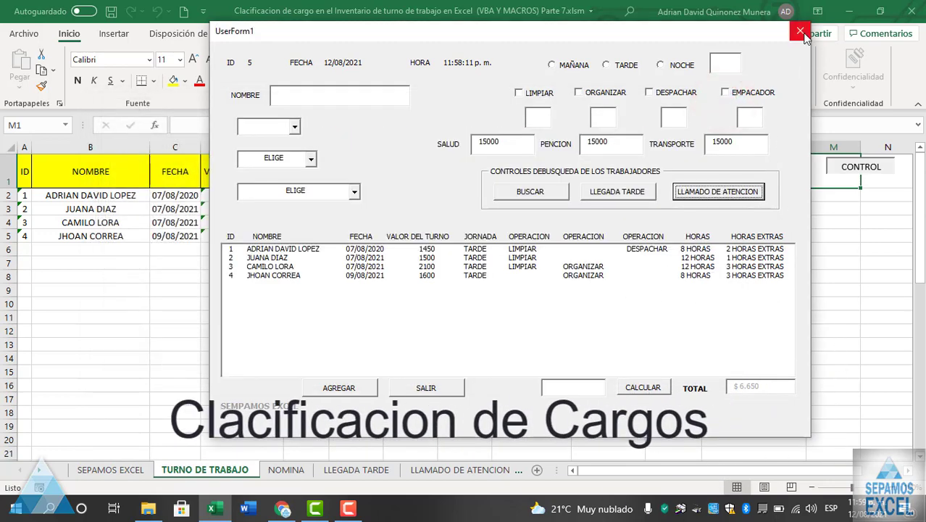
left_click(801, 32)
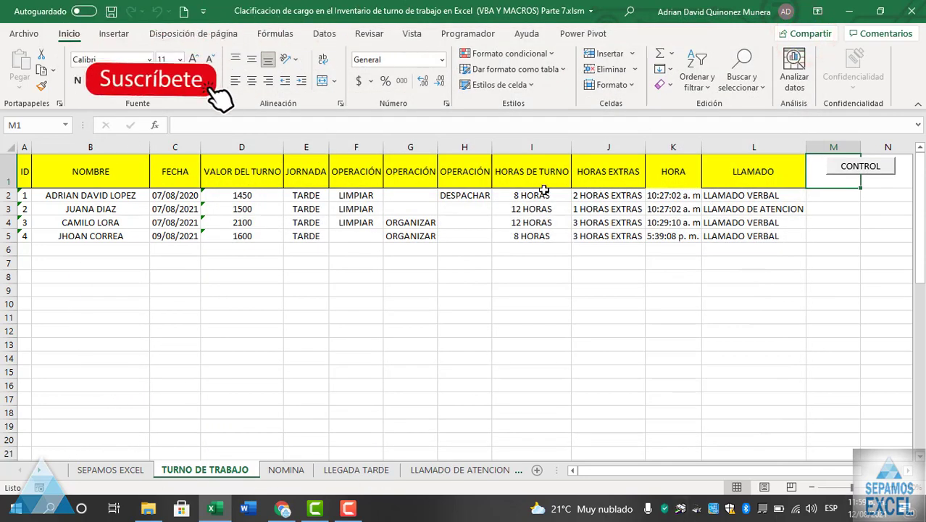
Step: Open the VBA editor from the Programador tab and view the NOMINA and LLLAMADODEATENCION form designs
left_click(467, 33)
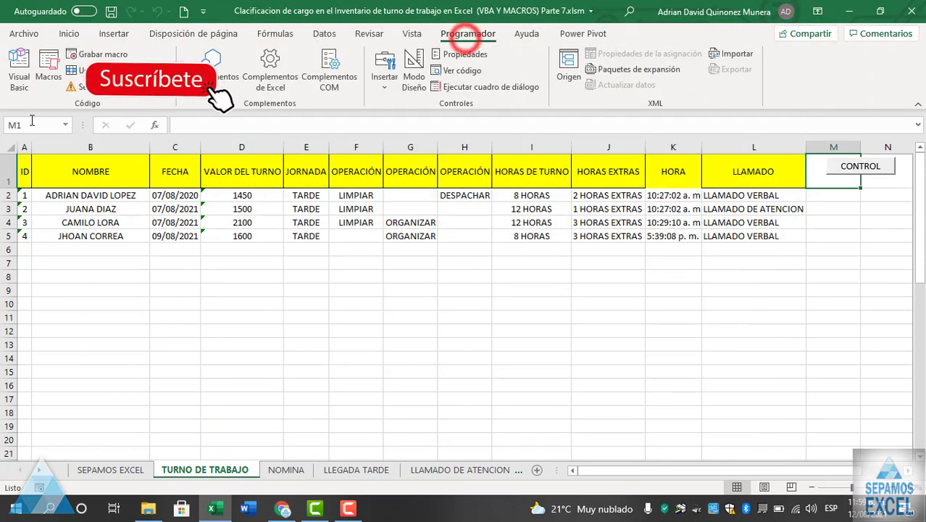
left_click(28, 87)
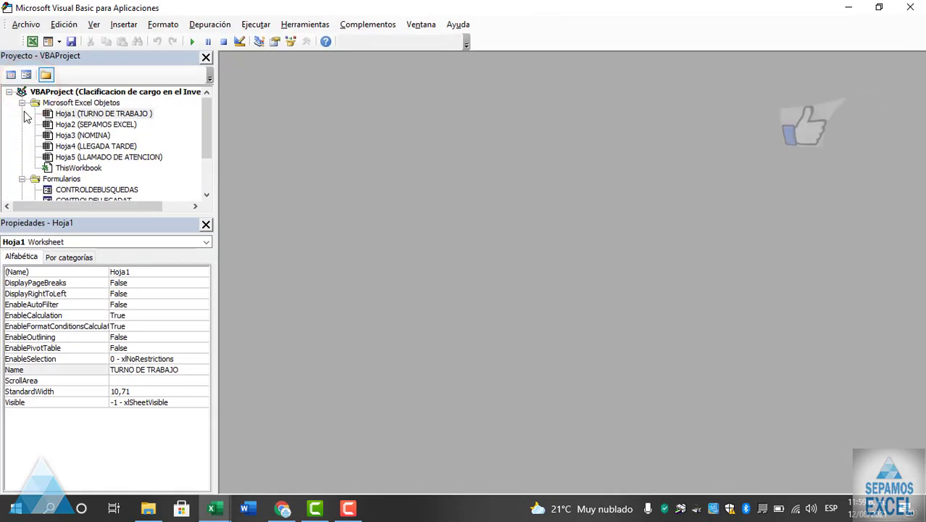
left_click(22, 104)
double_click(70, 168)
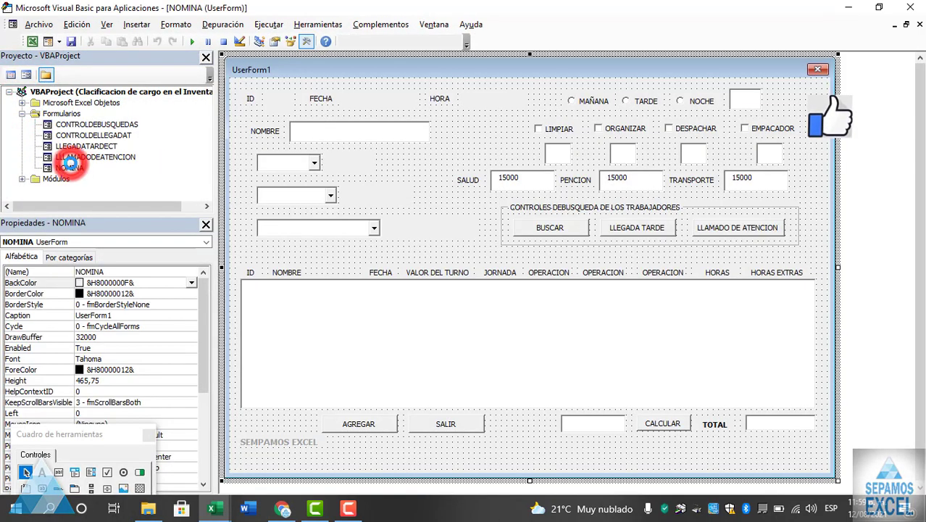
left_click(81, 157)
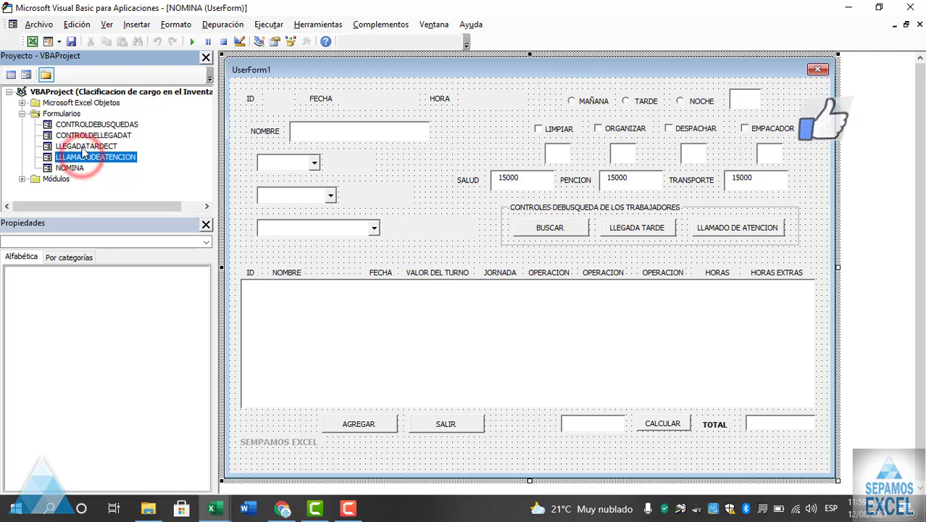
double_click(82, 158)
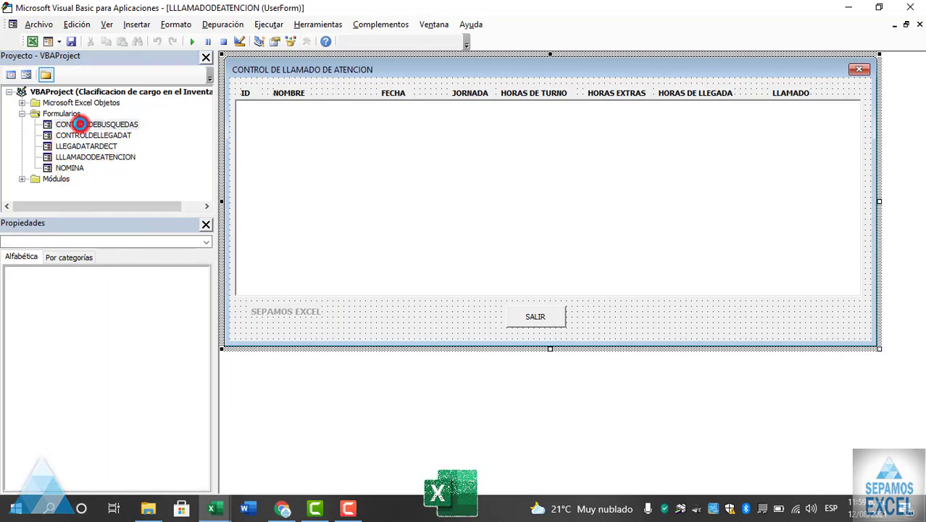
Step: Look over the CONTROLDEBUSQUEDAS, CONTROLDELLEGADAT, LLEGADATARDECT and LLLAMADODEATENCION designs, ending on NOMINA
double_click(85, 125)
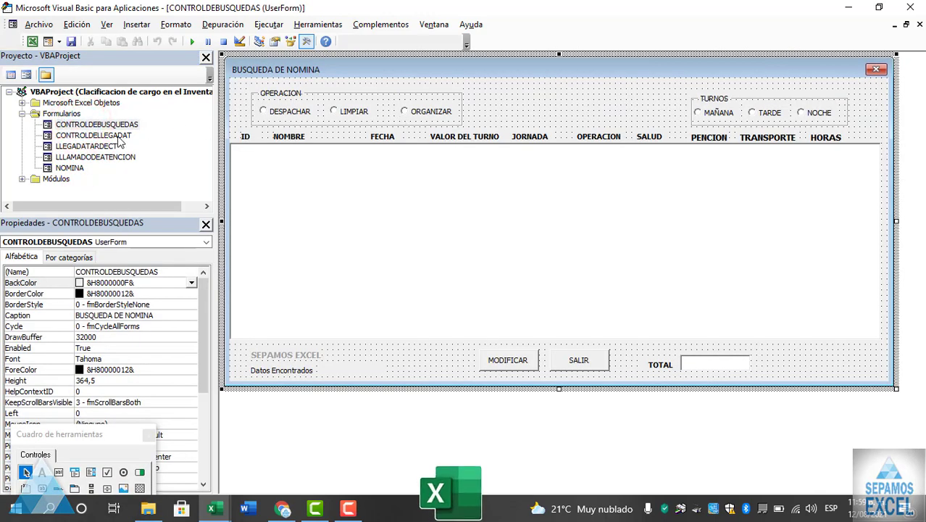
double_click(110, 137)
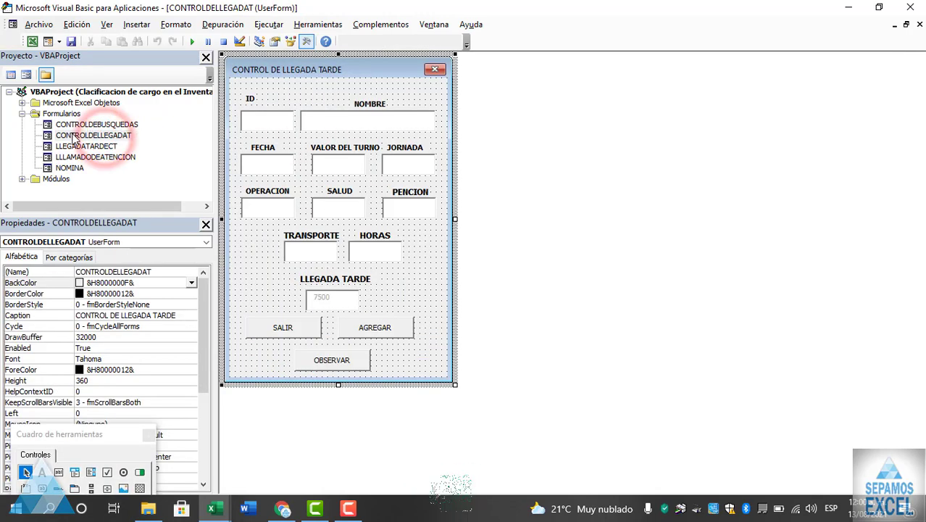
double_click(90, 146)
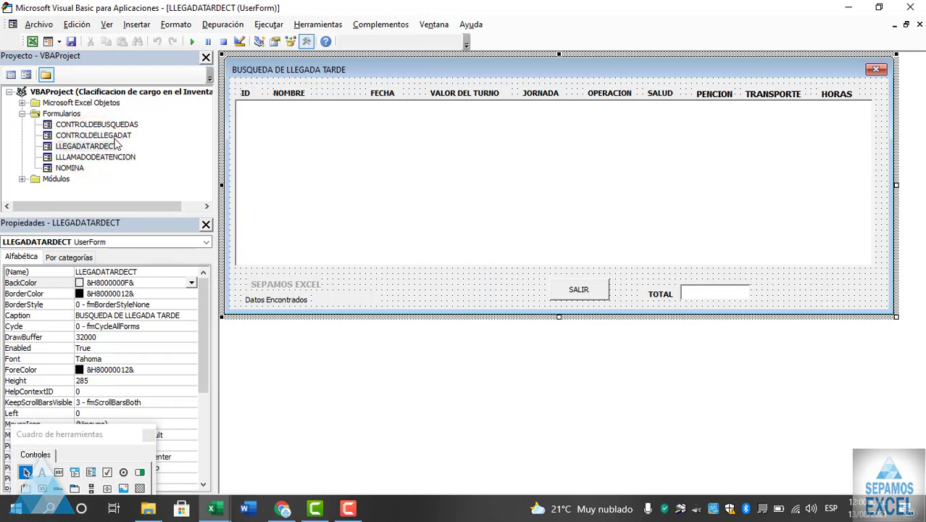
double_click(113, 136)
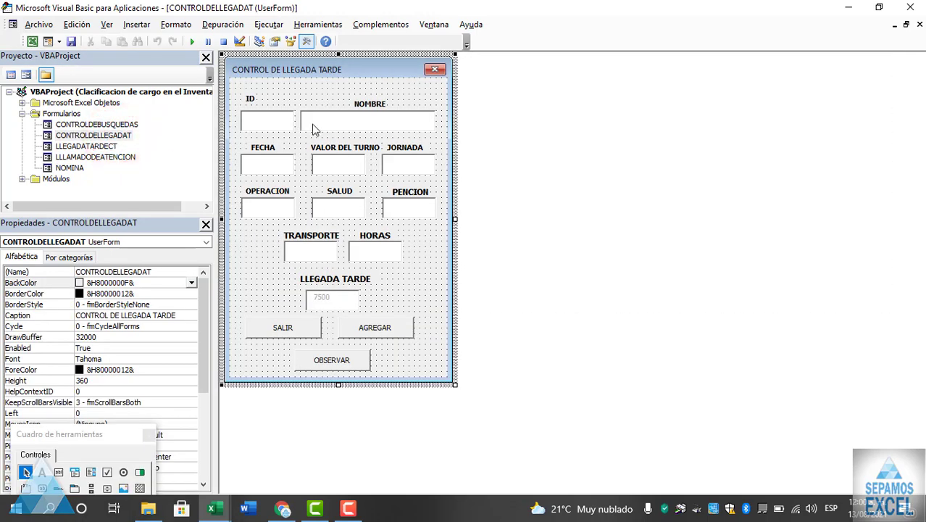
double_click(90, 147)
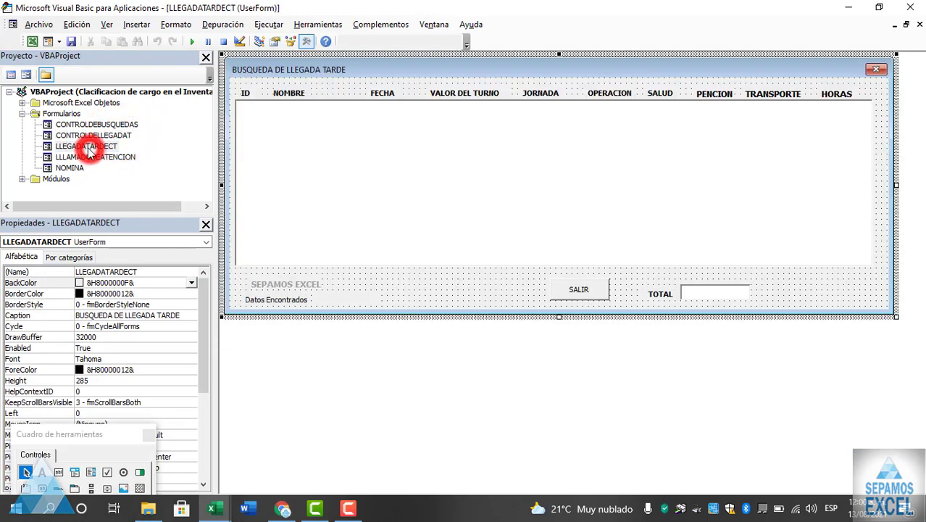
left_click(91, 136)
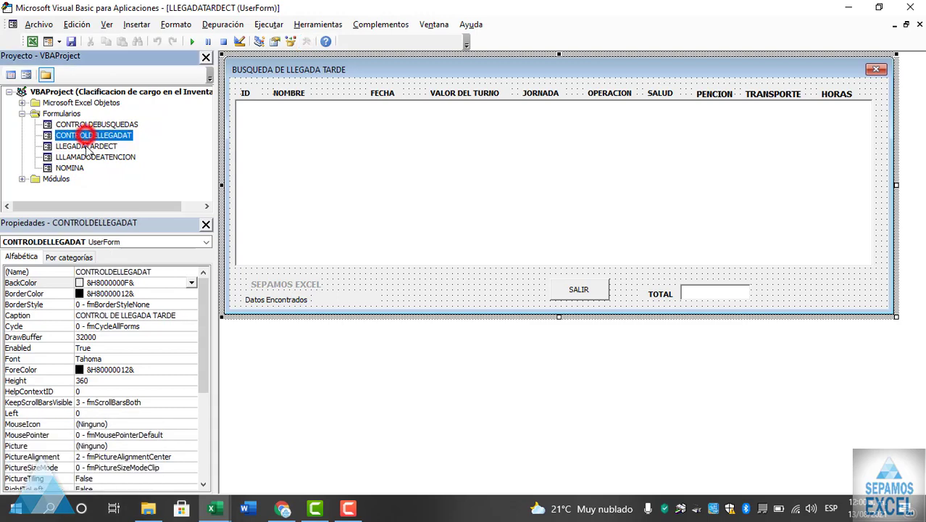
left_click(87, 146)
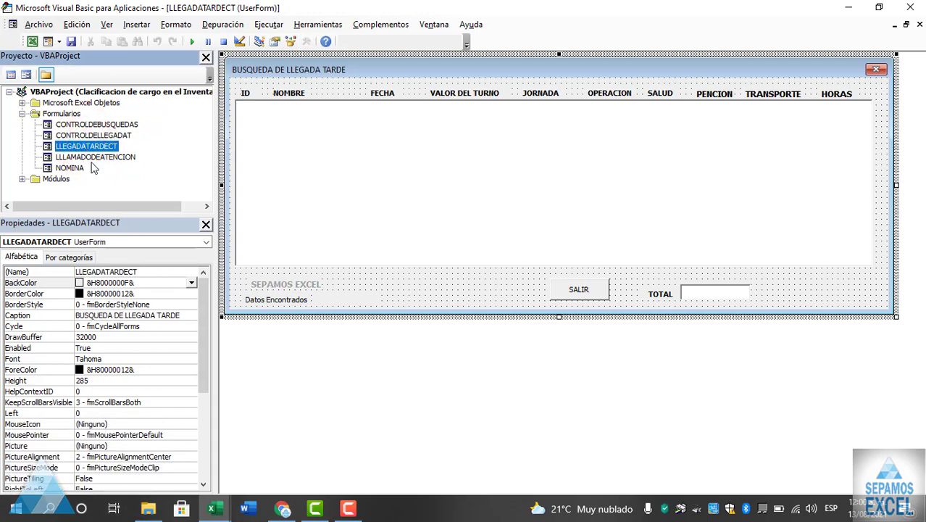
double_click(93, 158)
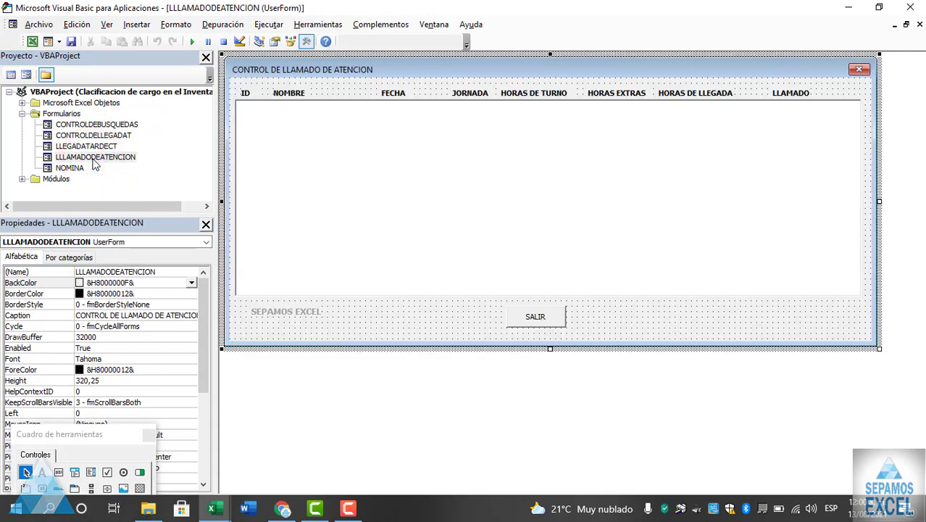
double_click(70, 168)
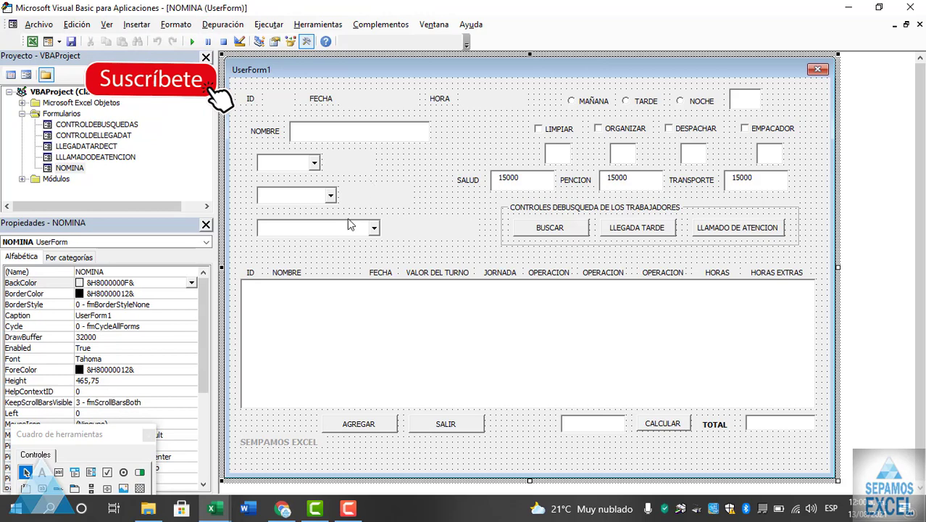
Step: Move the NOMINA form's list, headers and bottom controls down together
left_click(339, 228)
left_click(316, 194)
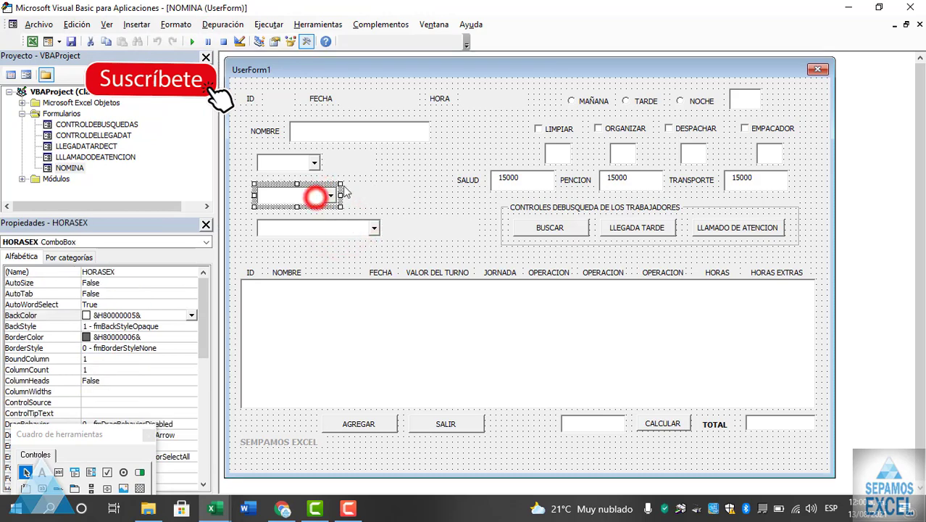
left_click(415, 166)
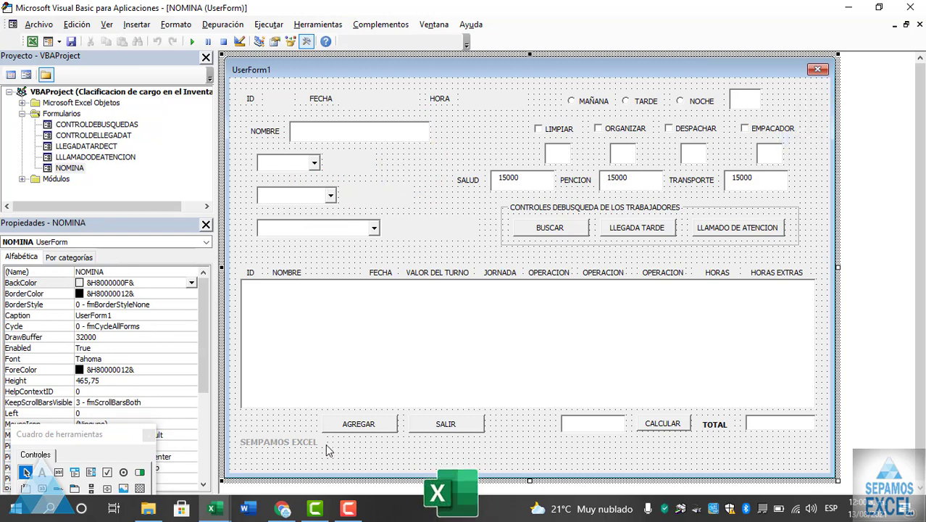
mouse_move(284, 440)
left_mouse_down()
mouse_move(348, 455)
mouse_move(289, 447)
left_mouse_up()
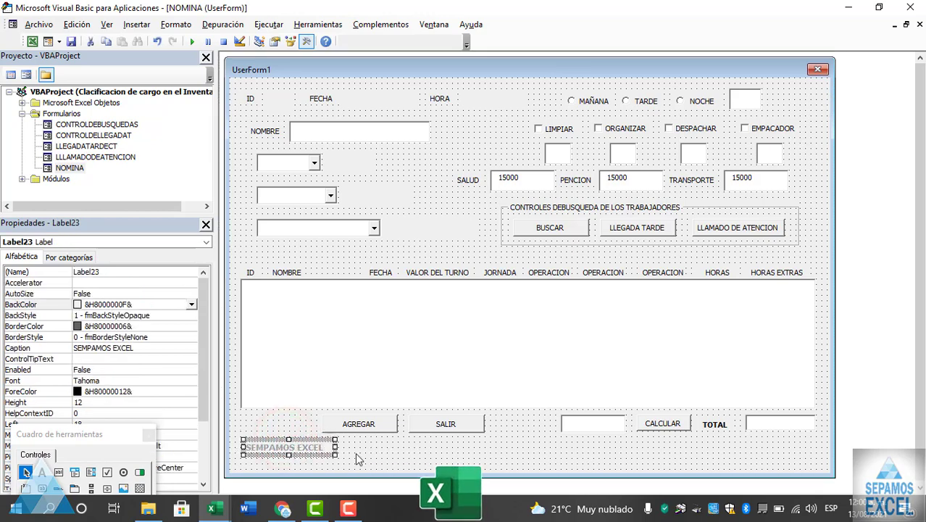
left_click(376, 452)
left_click_drag(796, 455, 245, 262)
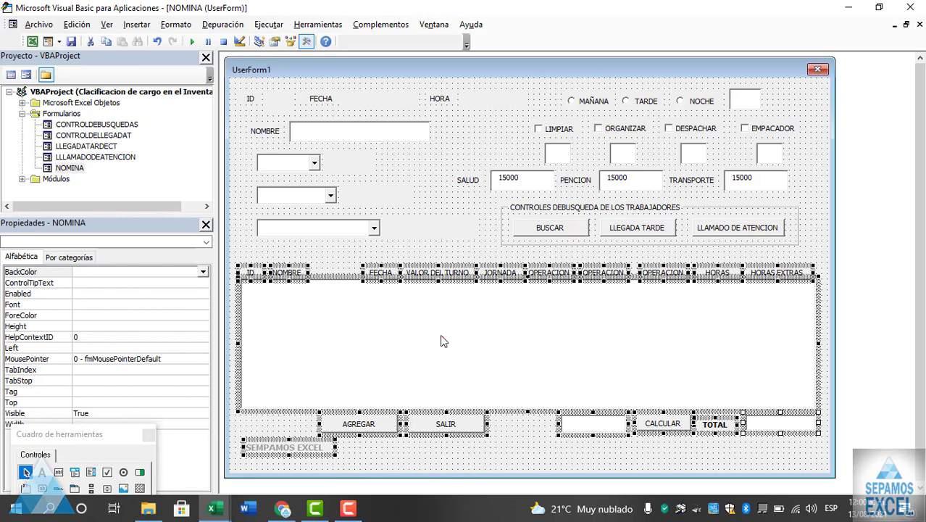
left_click_drag(443, 340, 438, 357)
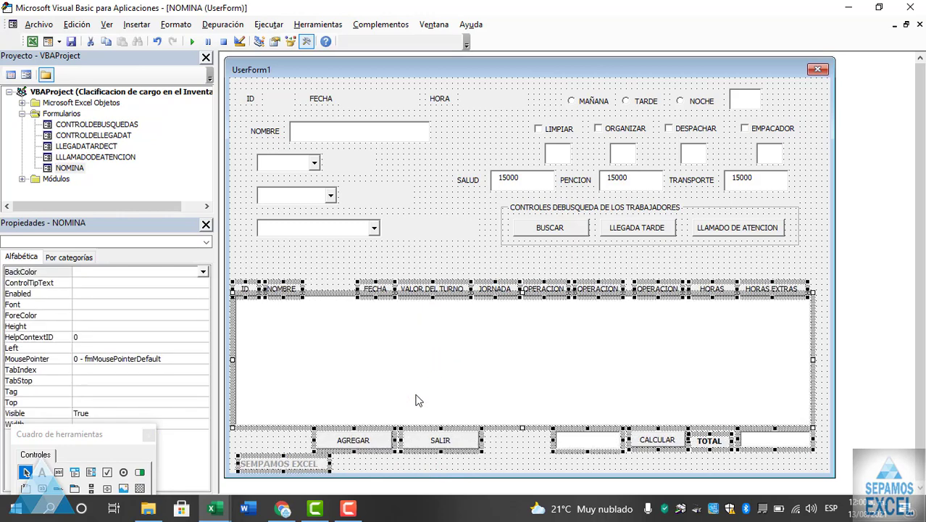
Step: Align the SEMPAMOS EXCEL label level with the AGREGAR and SALIR buttons
left_click(411, 467)
left_click(293, 463)
left_click(300, 455)
mouse_move(480, 459)
left_mouse_down()
mouse_move(370, 447)
mouse_move(459, 439)
left_mouse_up()
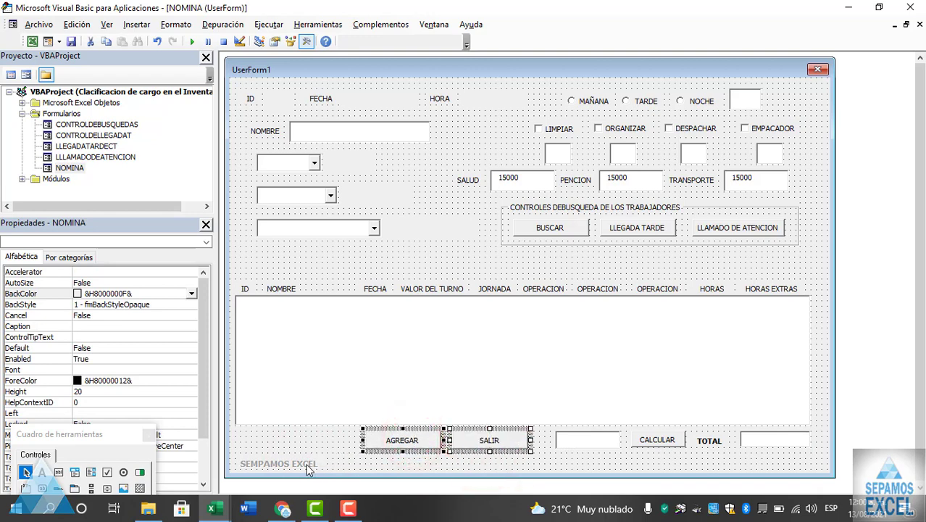
left_click_drag(310, 468, 306, 445)
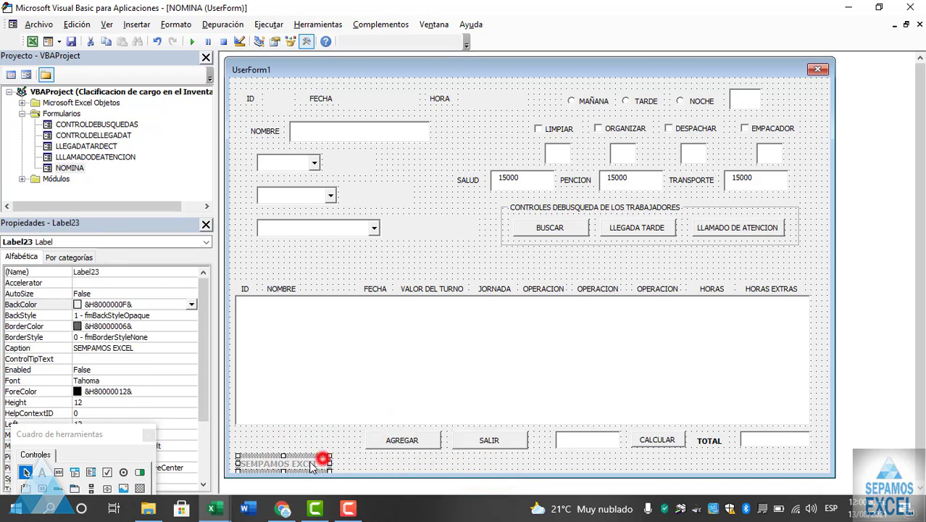
left_click(365, 464)
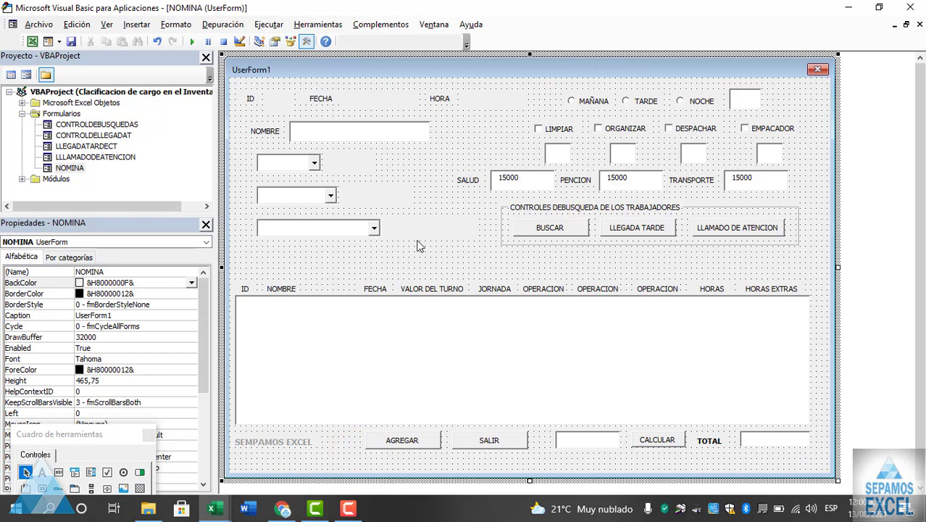
left_click(94, 425)
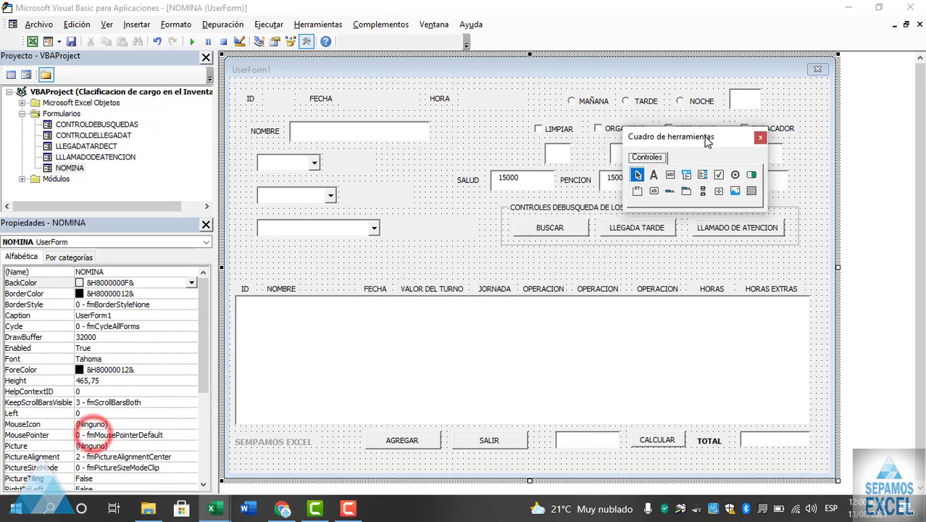
Step: Draw a new combo box below the third dropdown and copy the blank label one row down
left_click(687, 175)
mouse_move(257, 248)
left_mouse_down()
mouse_move(270, 259)
mouse_move(378, 263)
left_mouse_up()
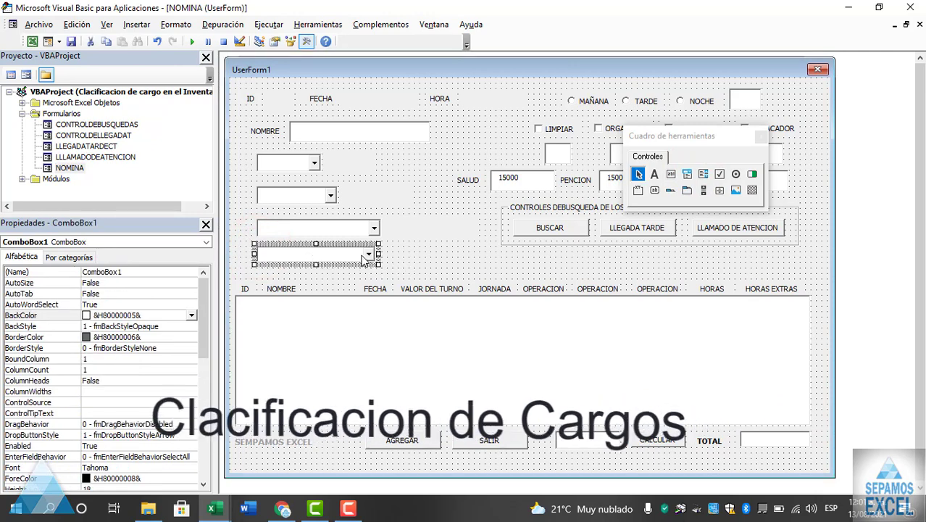
left_click(417, 239)
left_click_drag(419, 239, 421, 266)
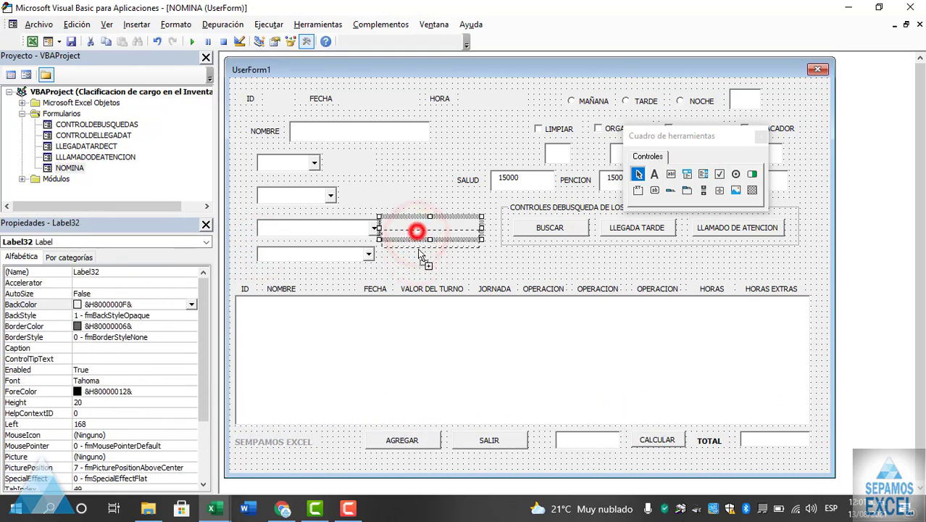
left_click(530, 266)
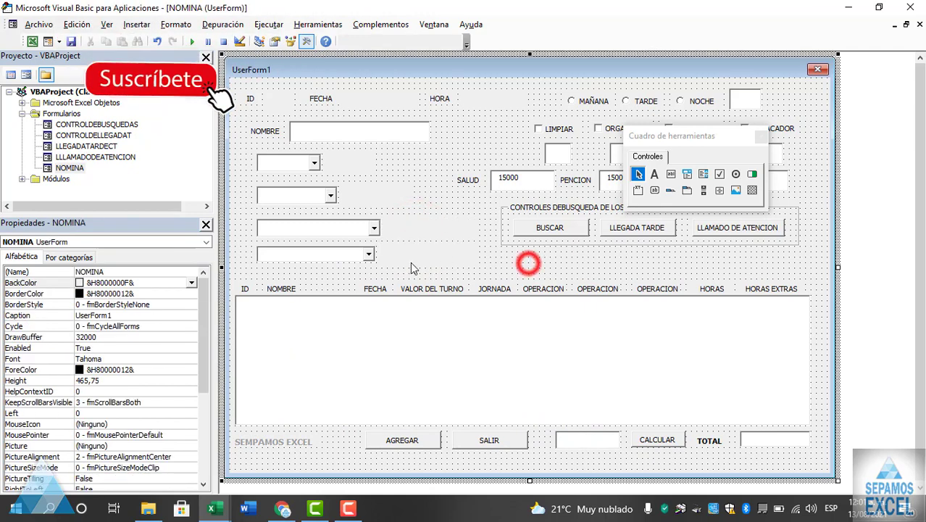
left_click(342, 258)
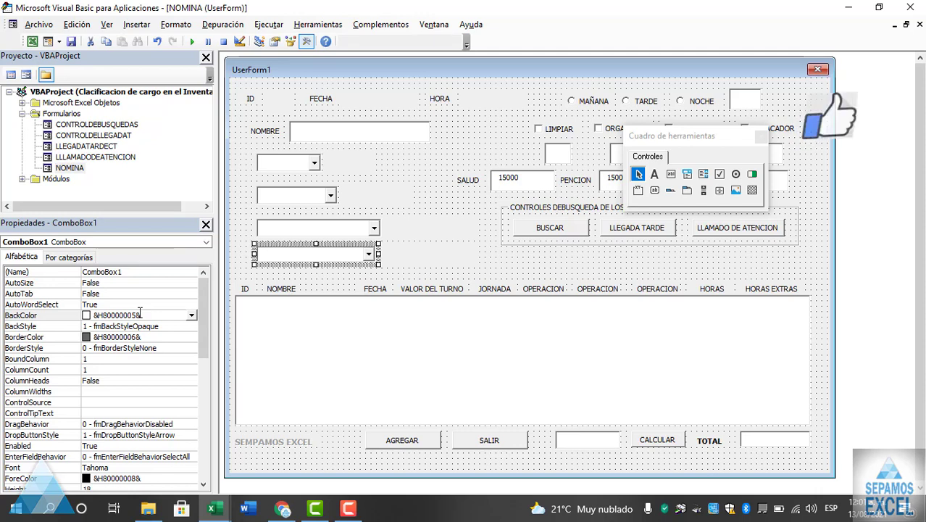
Step: Rename the new combo box to CARGO and place the copied label beside it
left_click(131, 273)
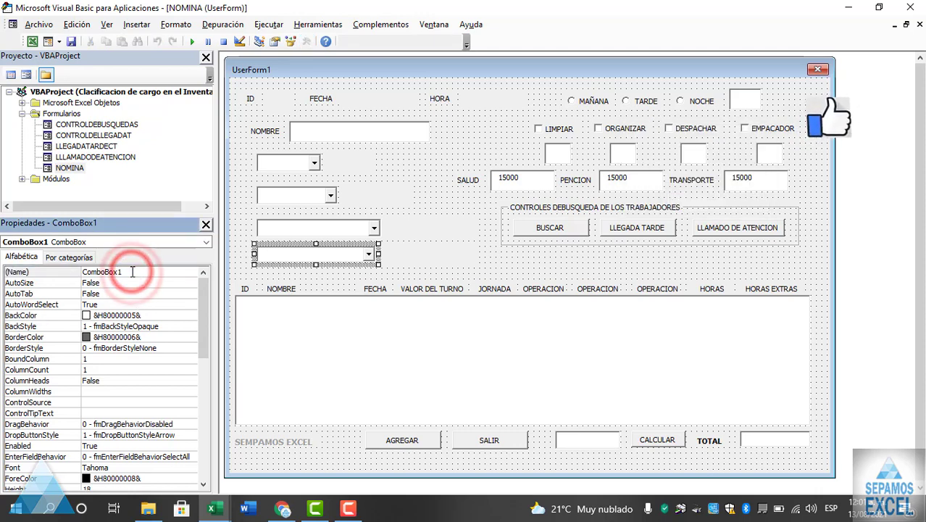
key("BackSpace")
key("BackSpace")
key("BackSpace")
type("CA")
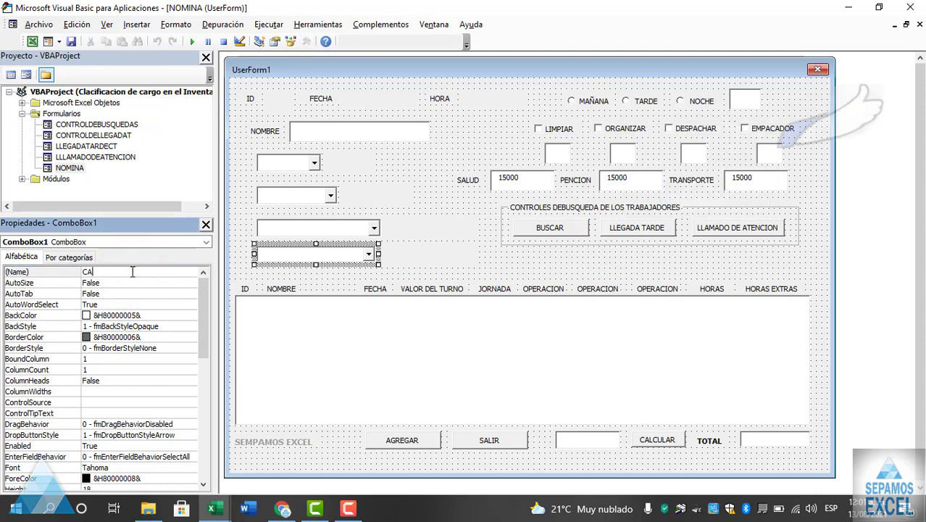
type("RGO")
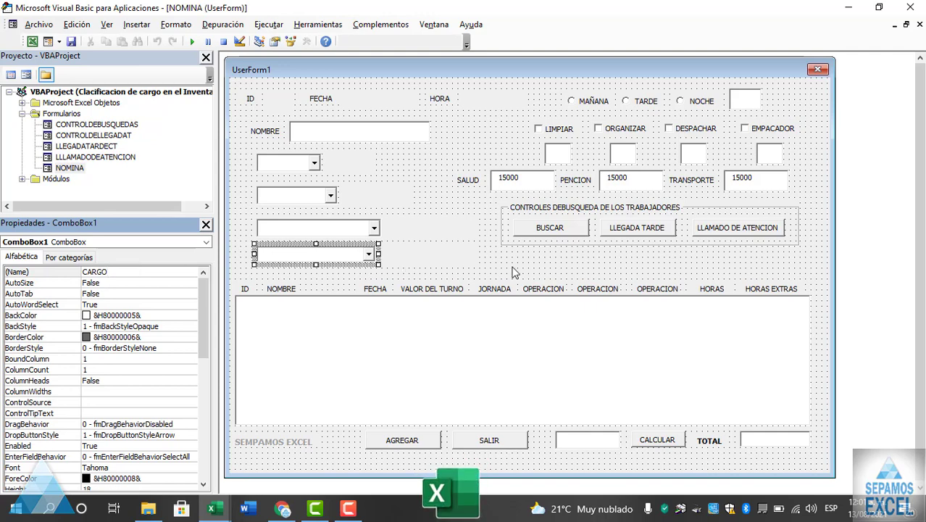
left_click(511, 266)
left_click_drag(330, 255, 452, 255)
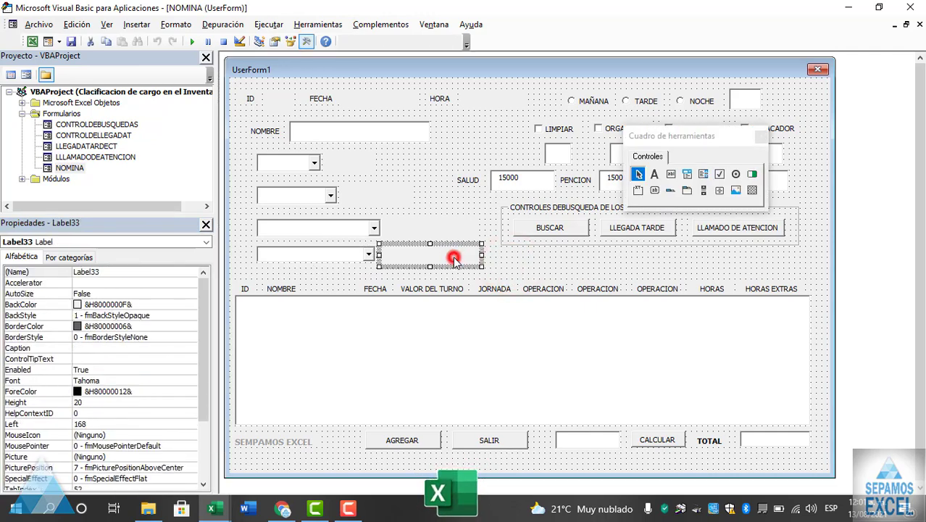
Step: Add Me.CARGO.Value = "ELIGE" after the SUSPENDITO item in UserForm_Initialize, then run the form
left_click(516, 267)
key("F7")
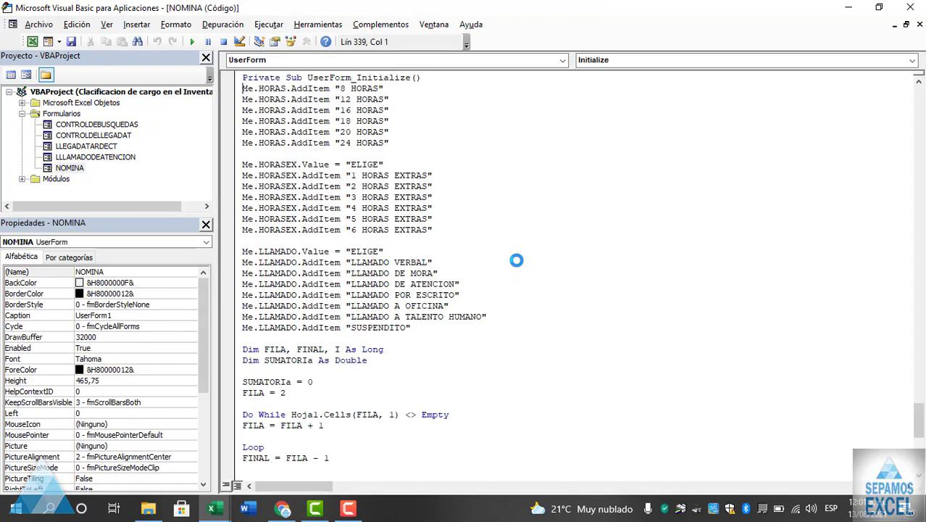
left_click(425, 328)
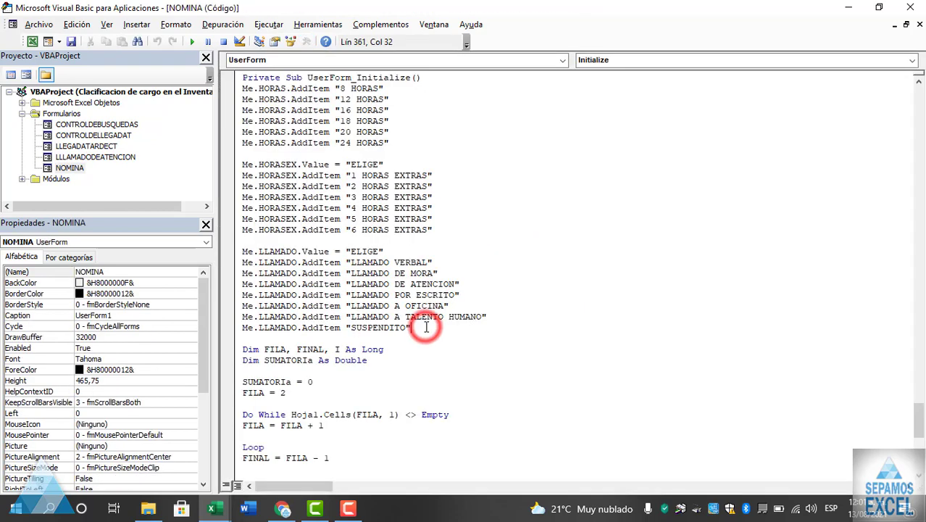
key("Return")
key("Return")
type("ME")
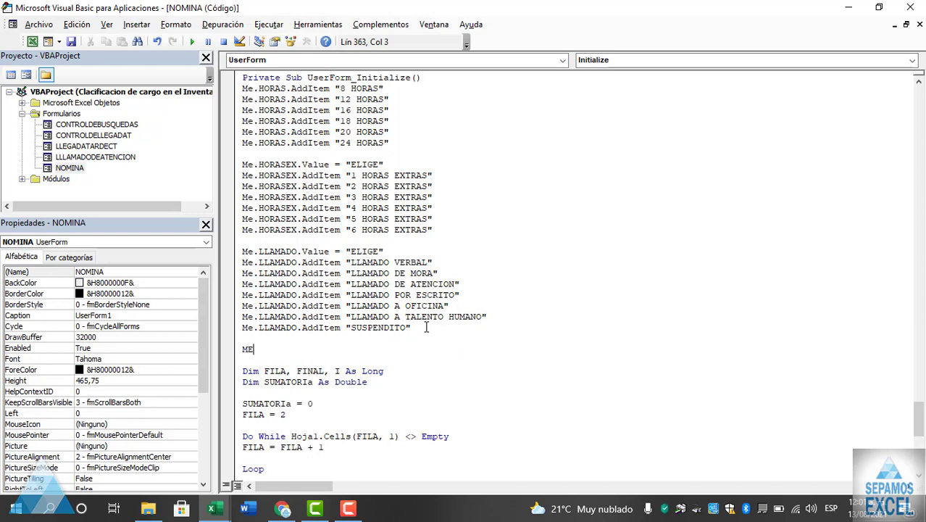
type(".CA")
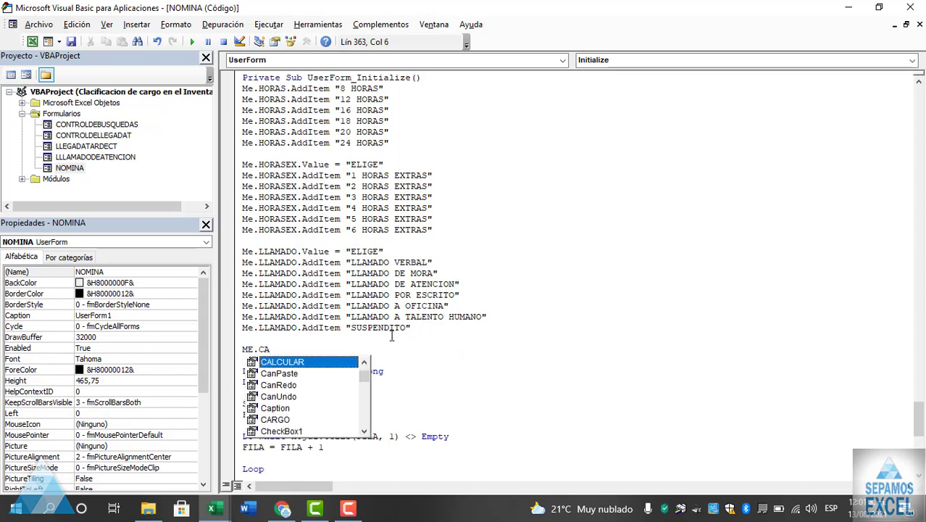
type("RG")
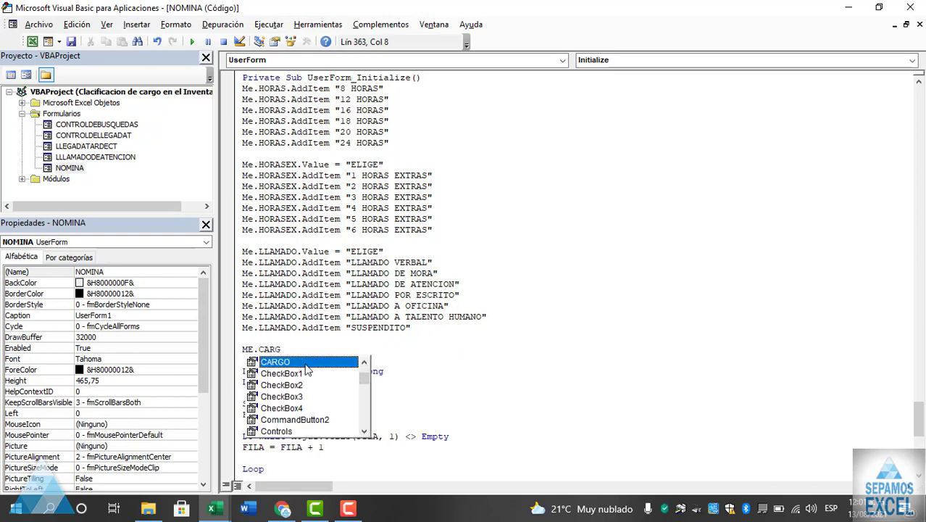
type("O.V")
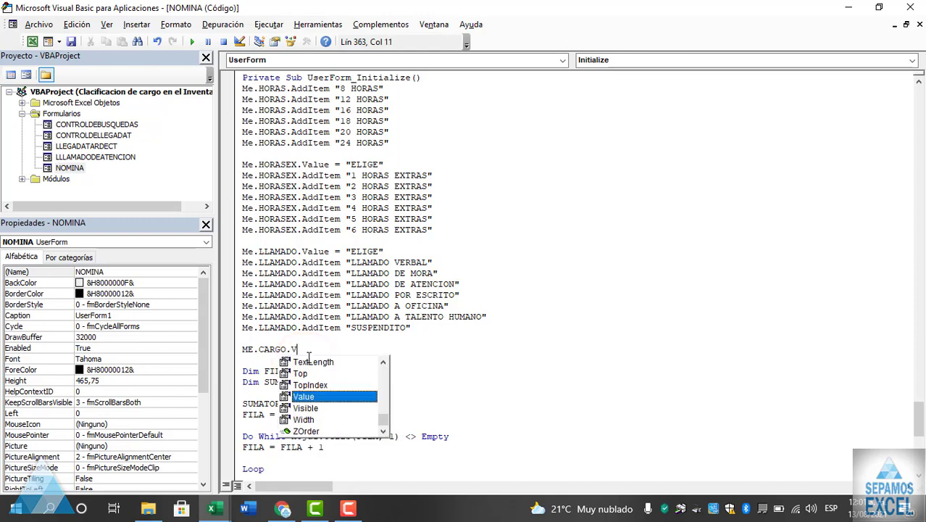
type("ALE")
key("BackSpace")
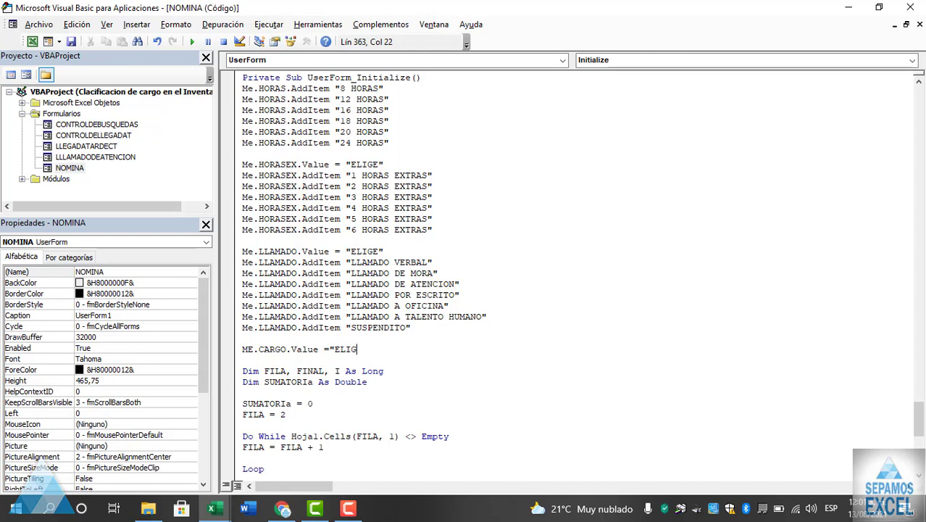
key("Return")
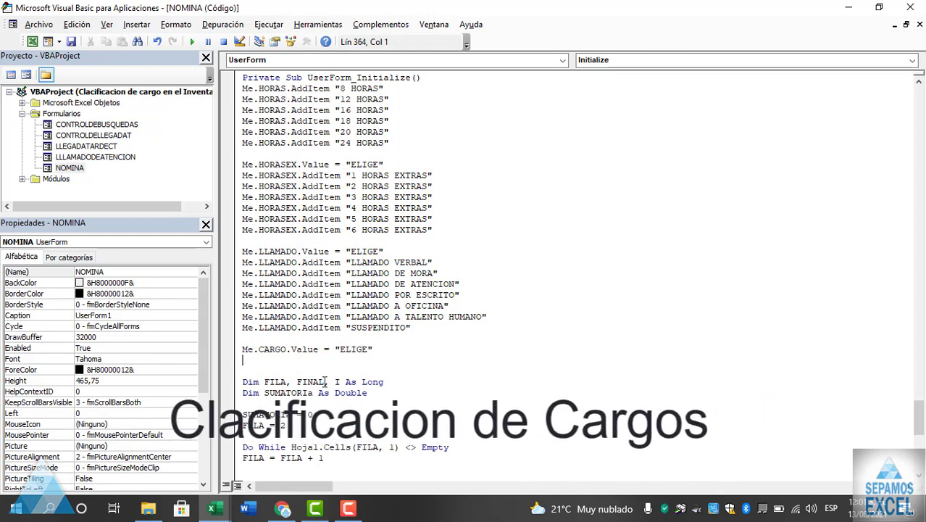
key("F5")
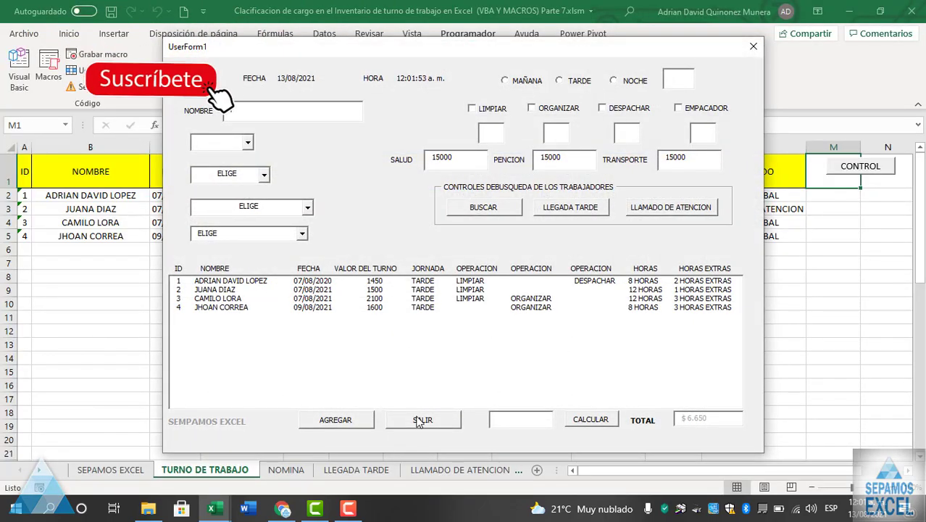
Step: Back in the Initialize code, add Me.CARGO.AddItem "COORDINADOR" below the CARGO Value line
left_click(418, 422)
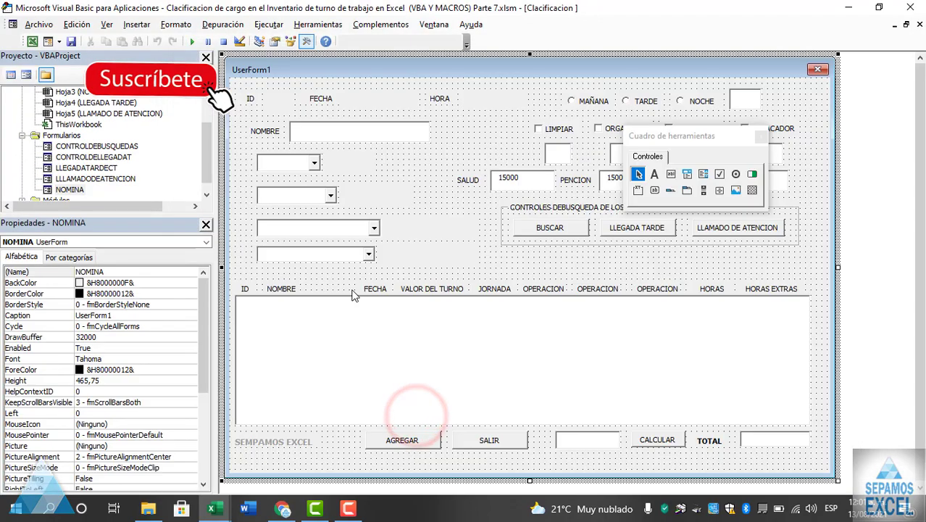
double_click(347, 279)
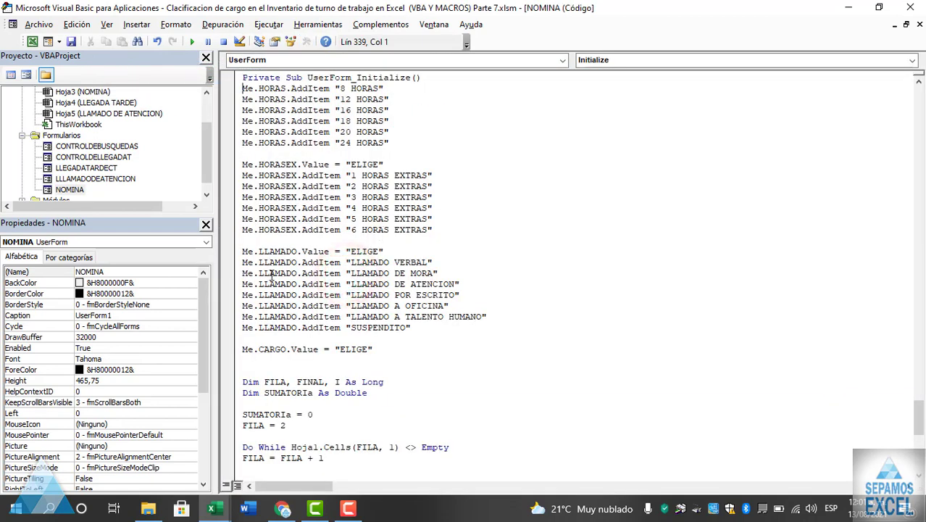
left_click(380, 348)
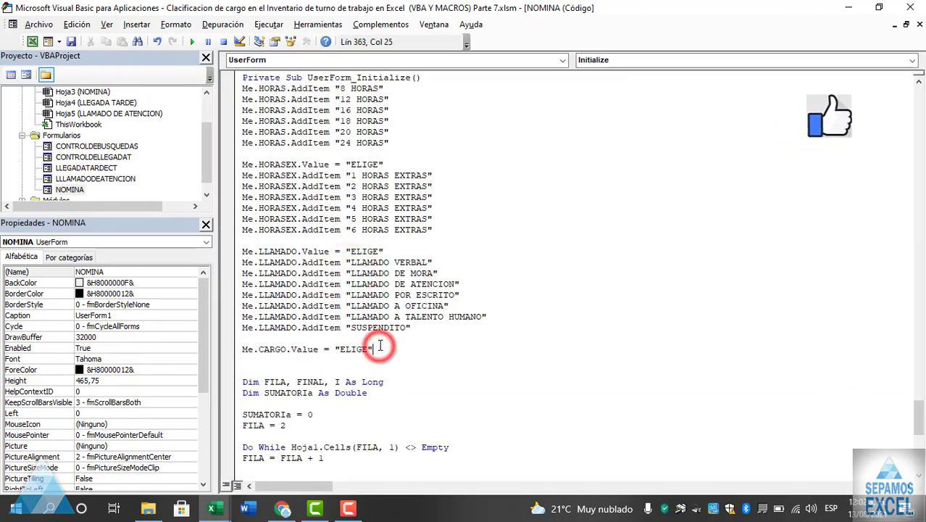
key("Return")
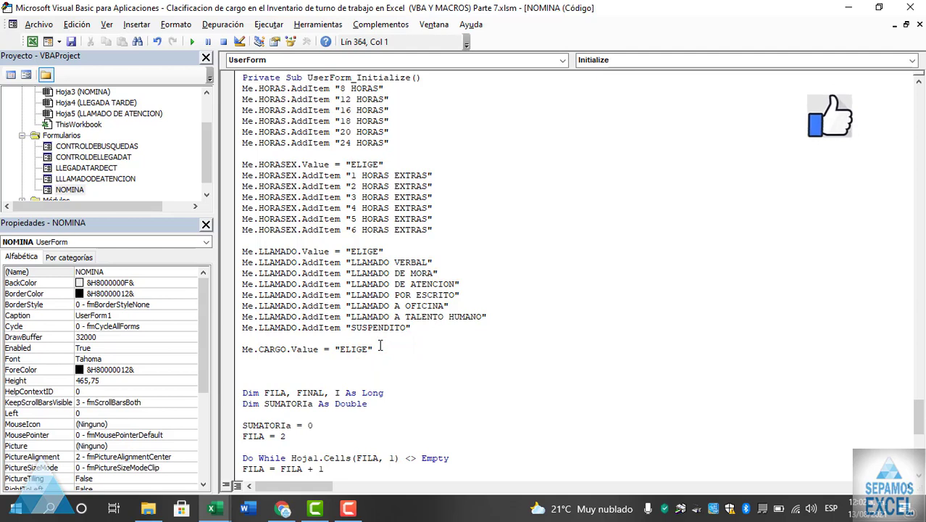
type("ME.")
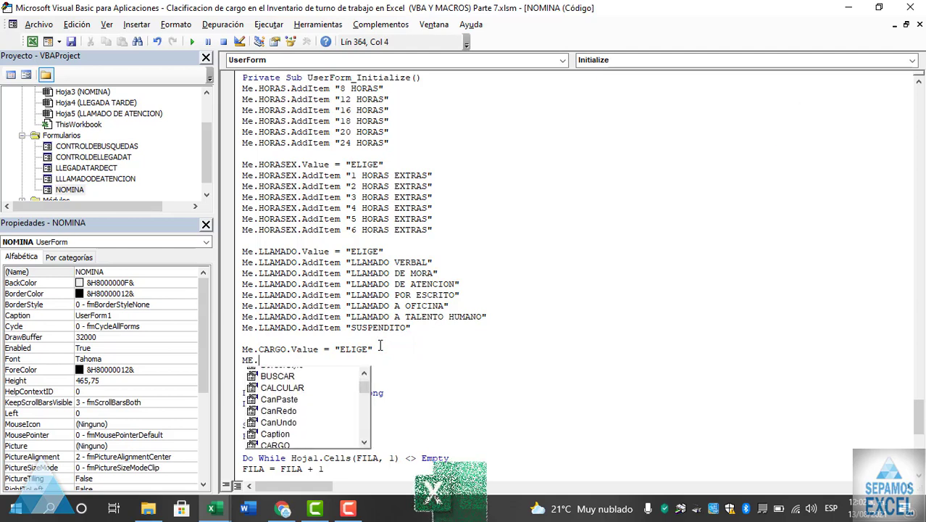
type("CARGO")
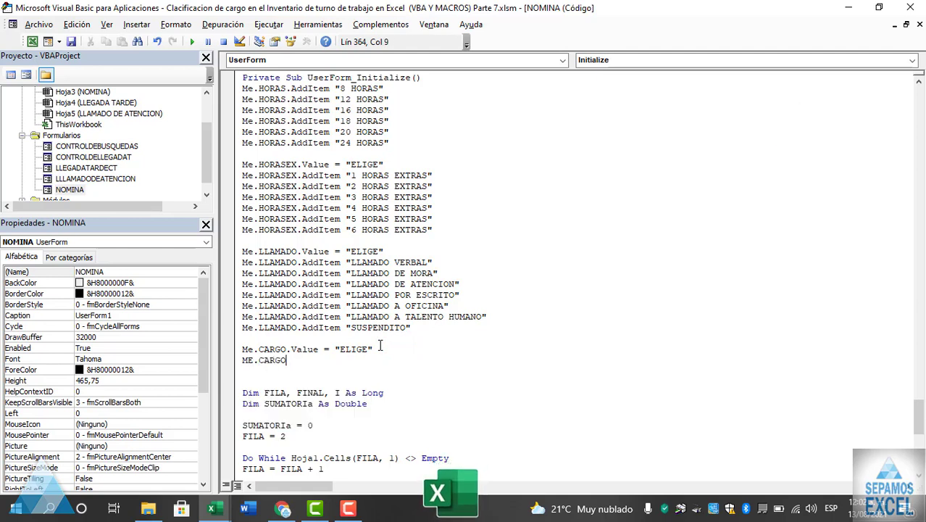
key("BackSpace")
type(".AD")
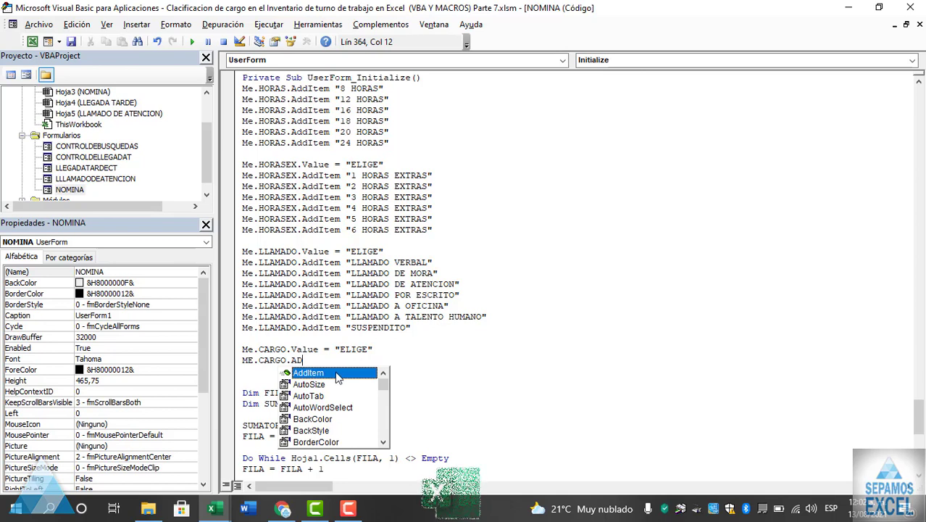
double_click(336, 373)
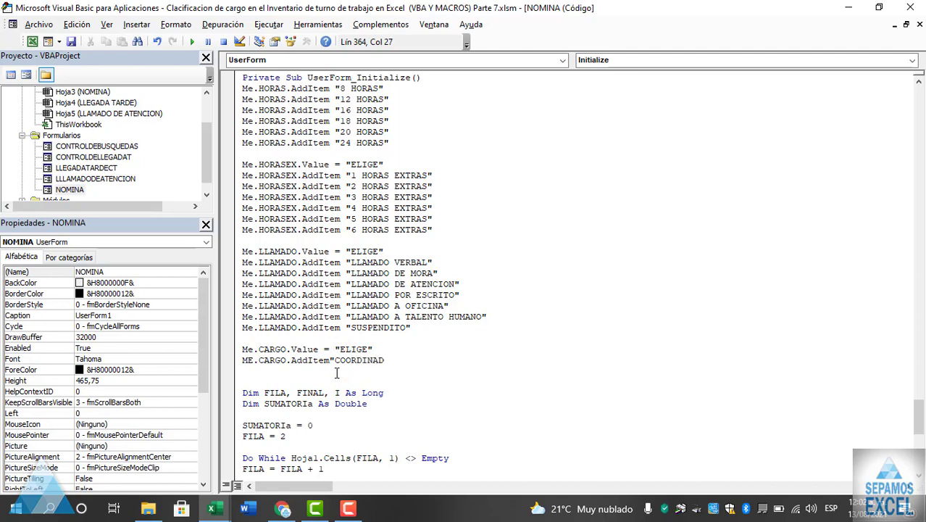
type("OR")
key("Return")
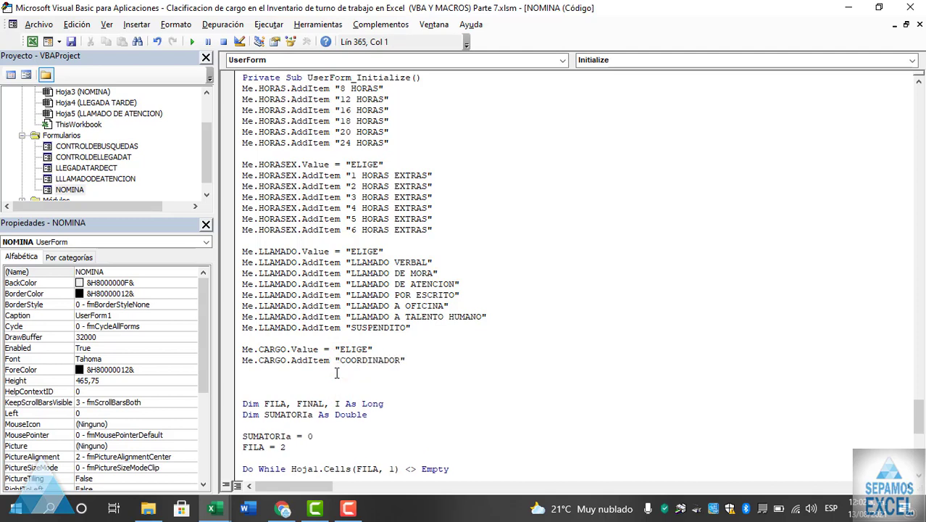
Step: Add a CARGO AddItem line for "AUXILIAR OPERATIVO"
type(".")
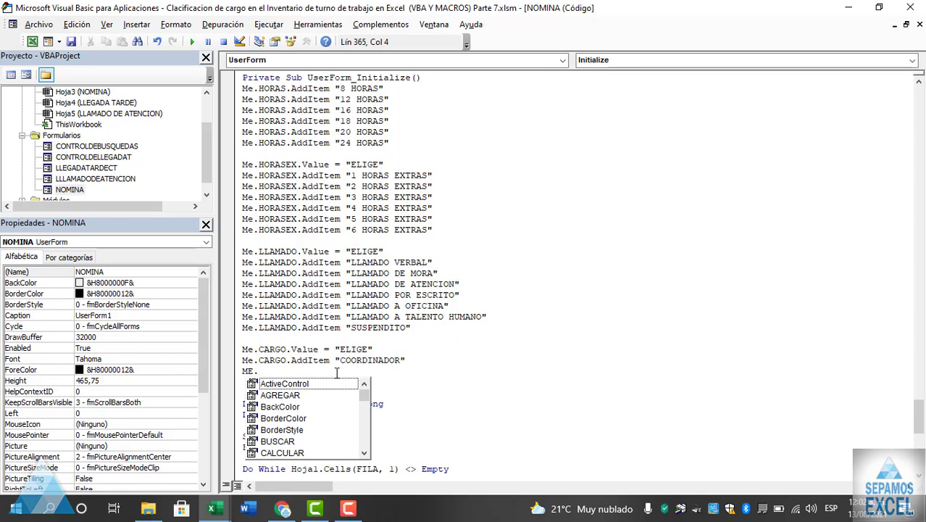
type("C")
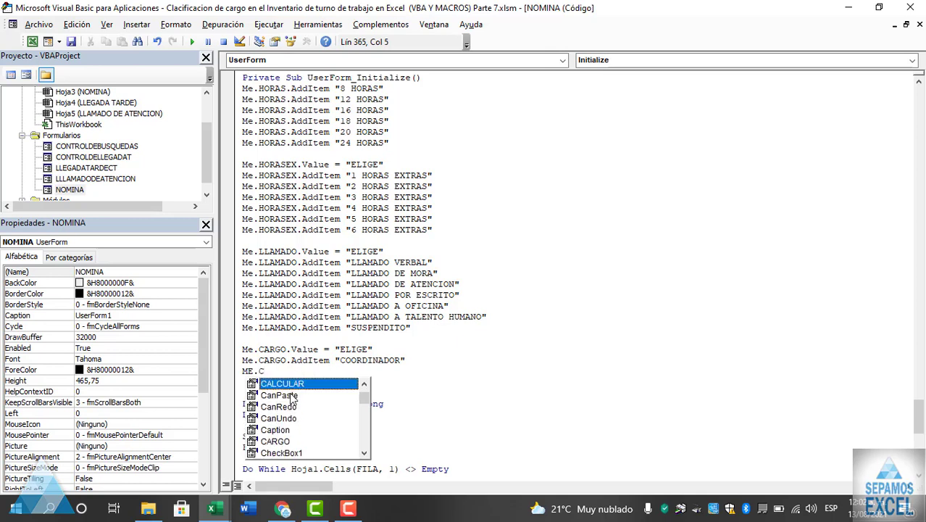
type("AR")
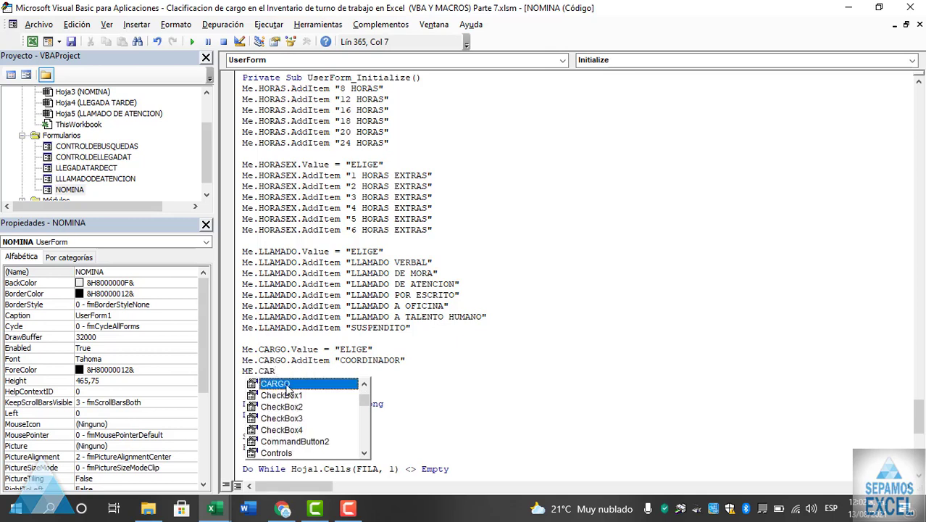
double_click(287, 383)
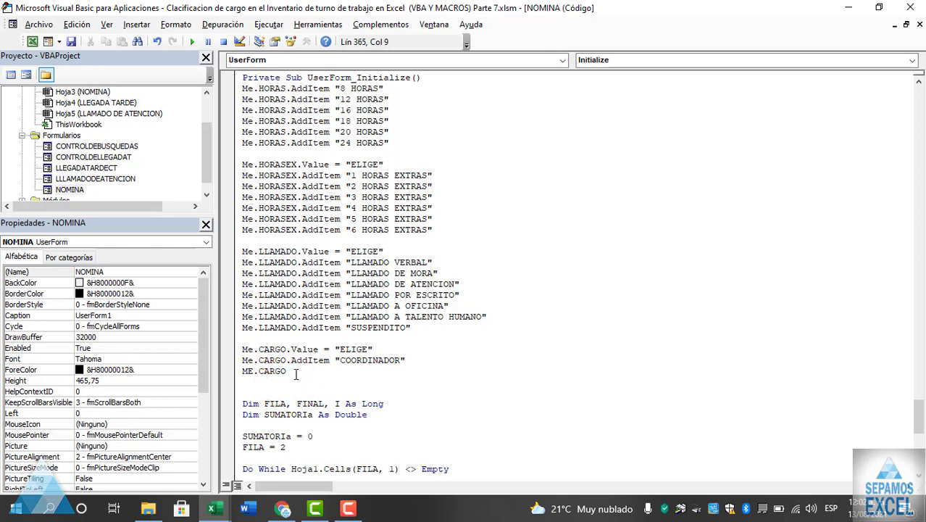
type(".")
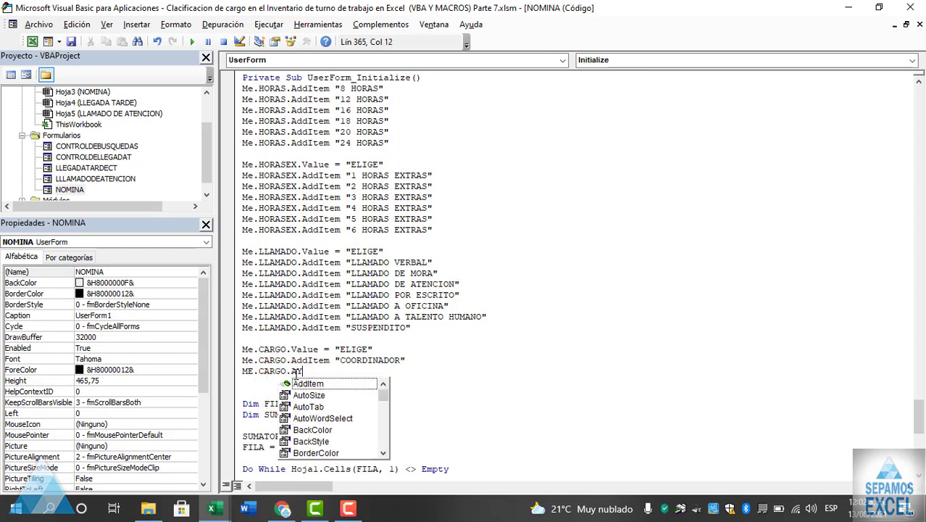
type("AU")
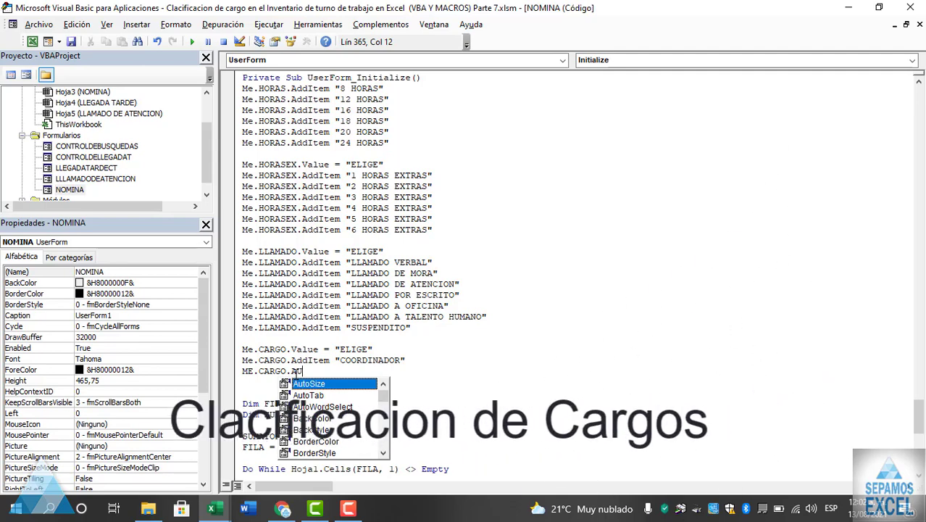
key("BackSpace")
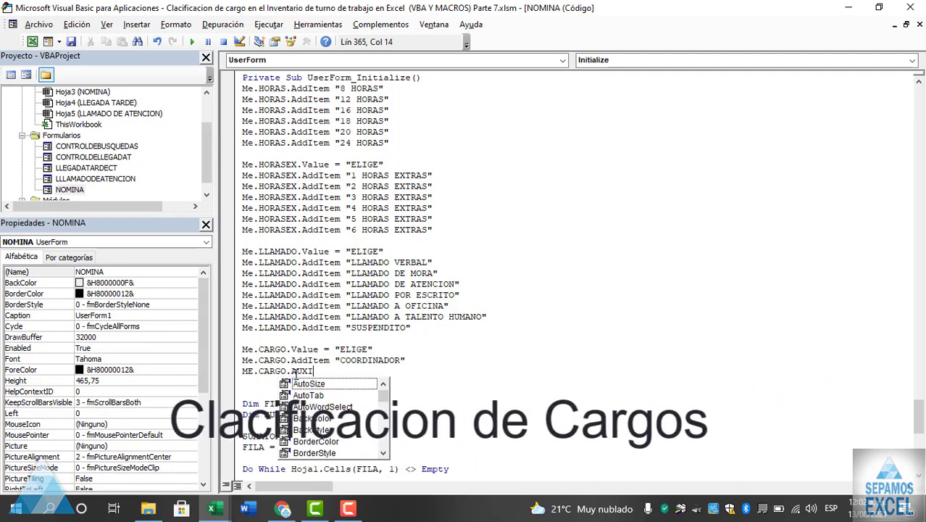
type("U")
key("BackSpace")
type("D")
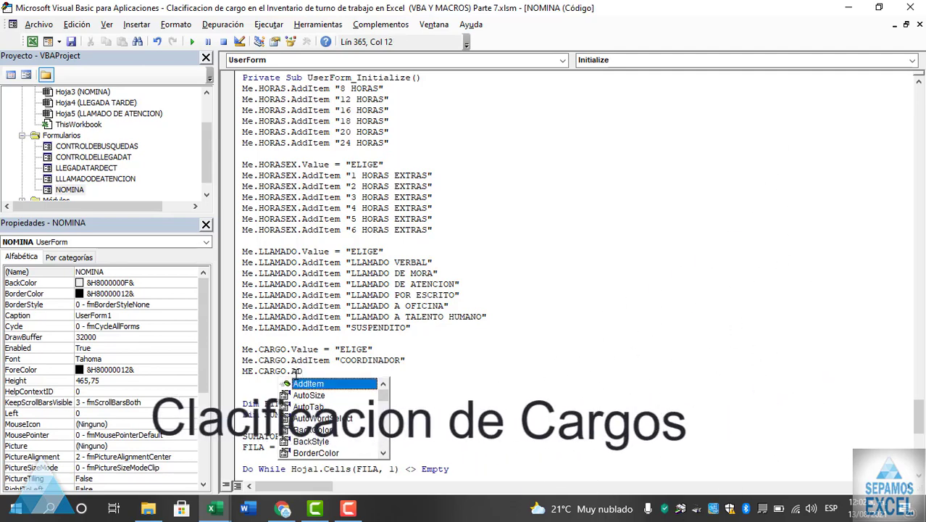
double_click(305, 382)
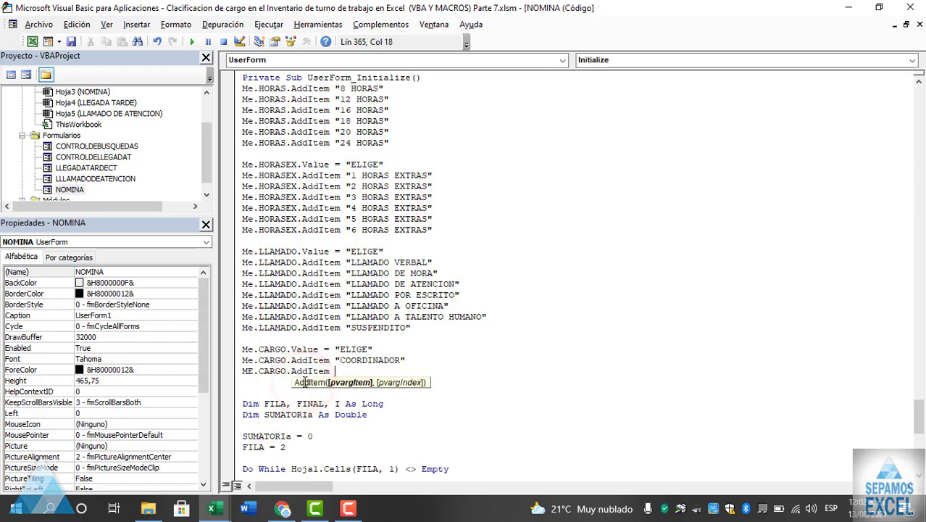
type("\"AUXIL")
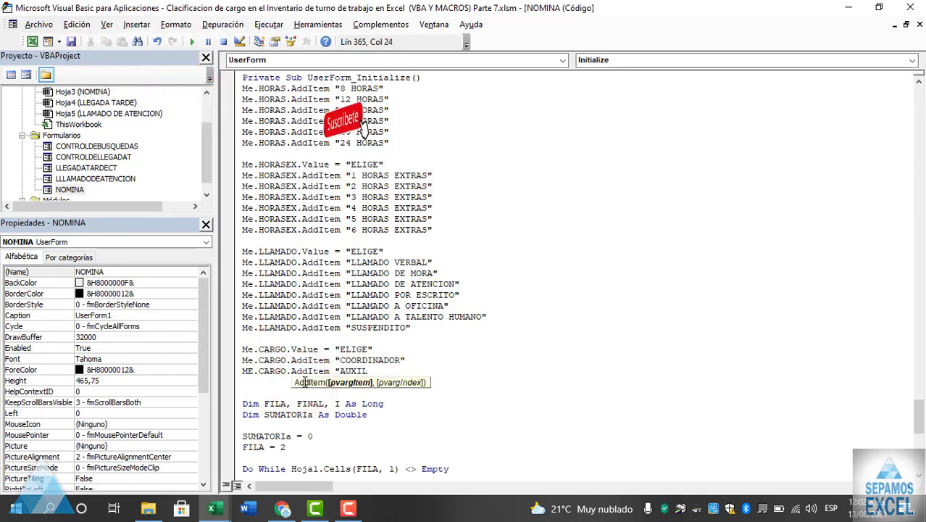
key("BackSpace")
key("BackSpace")
key("BackSpace")
key("BackSpace")
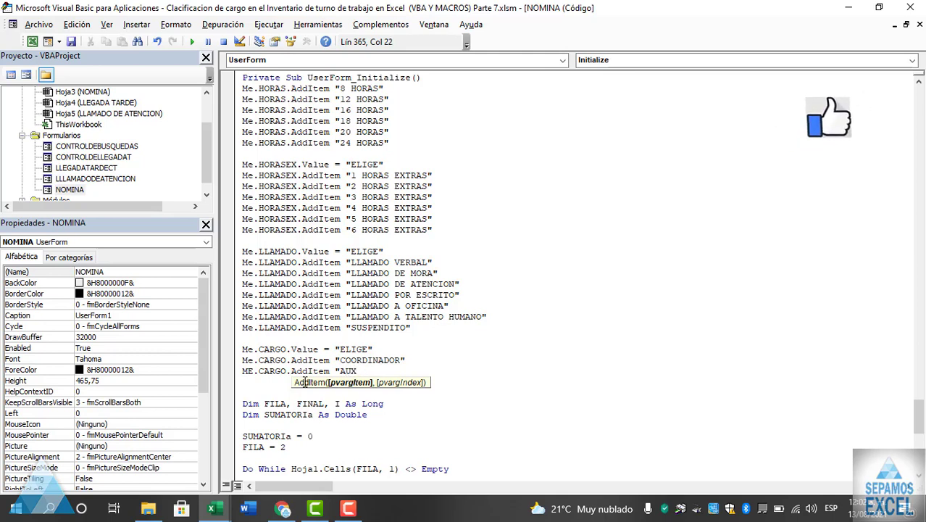
type("ILIAR")
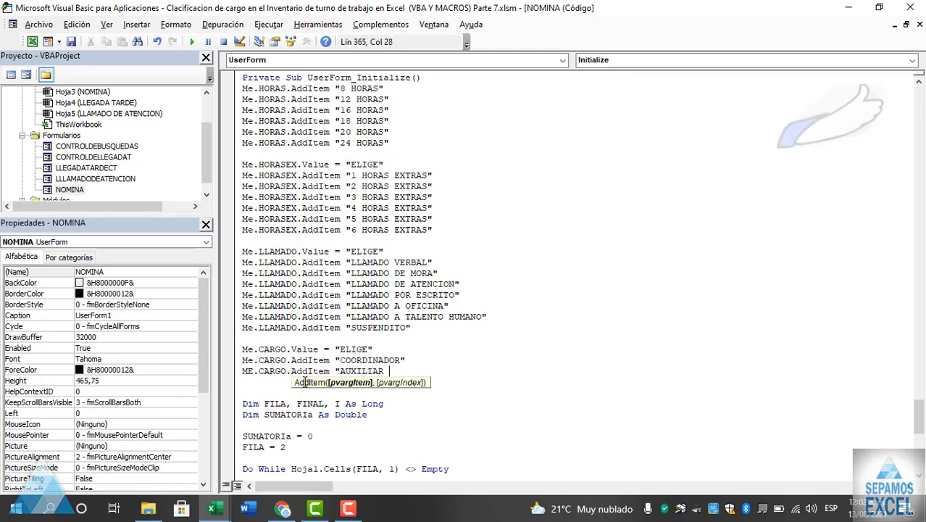
type(" A")
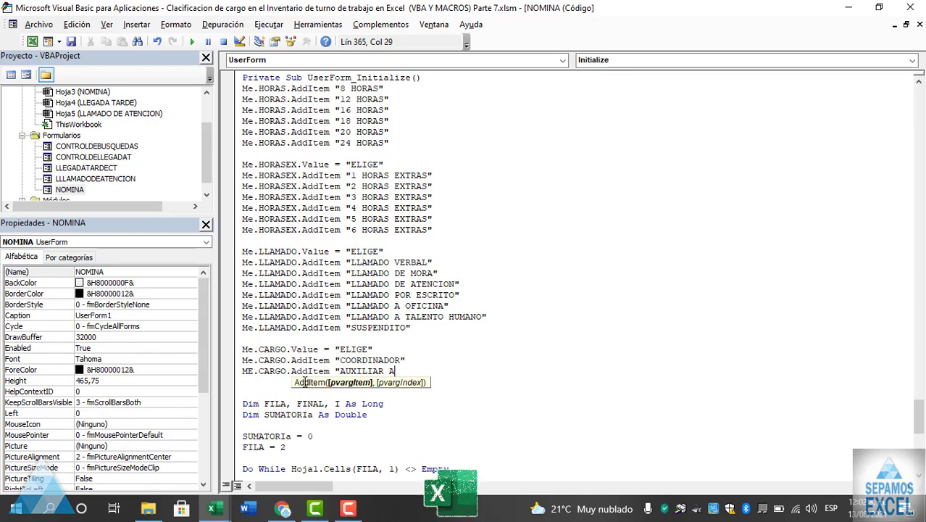
key("BackSpace")
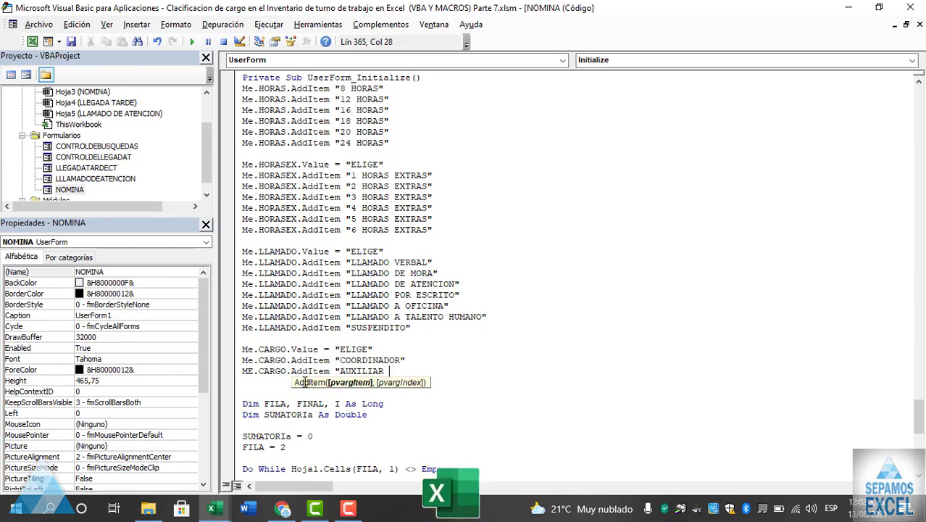
type("OPERA")
type("TIVO")
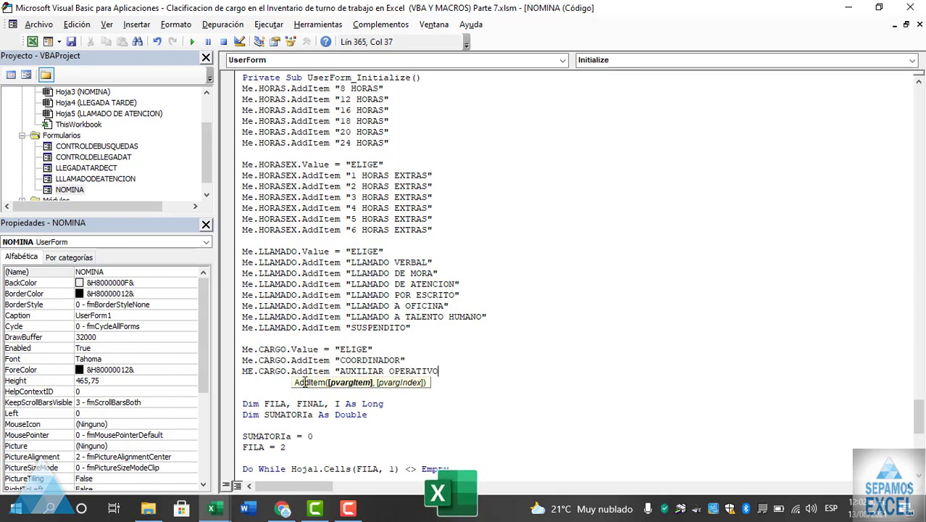
type("\"")
key("Return")
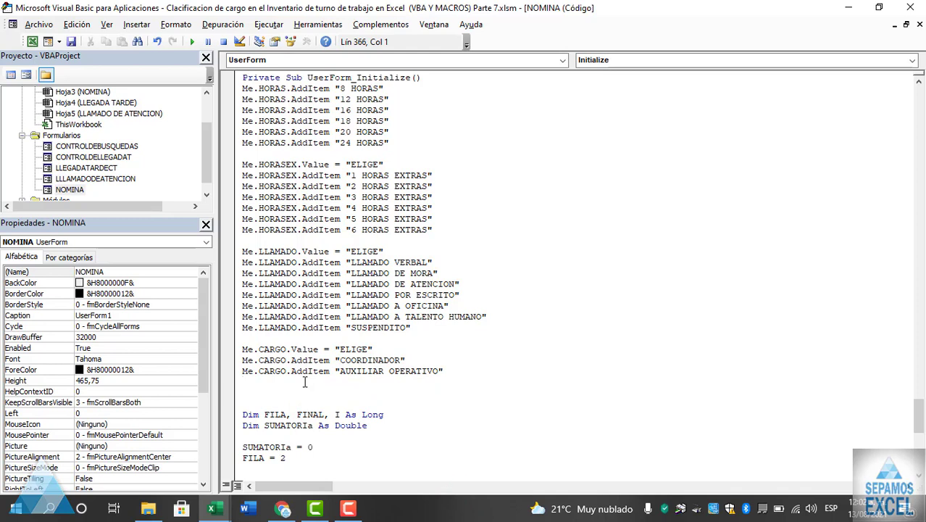
Step: Add the "OPERATIVO" AddItem line for CARGO
type("ME.CAR")
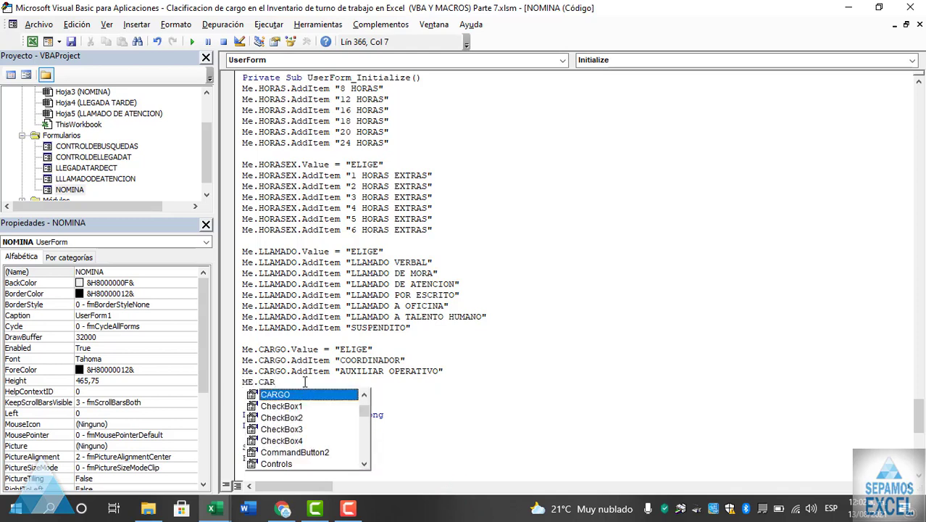
key("Tab")
type(".AD")
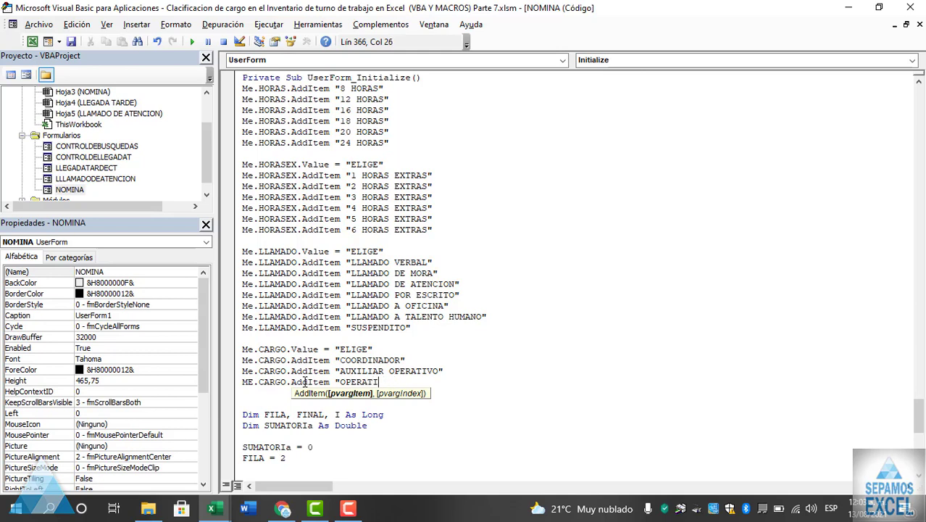
left_click(483, 388)
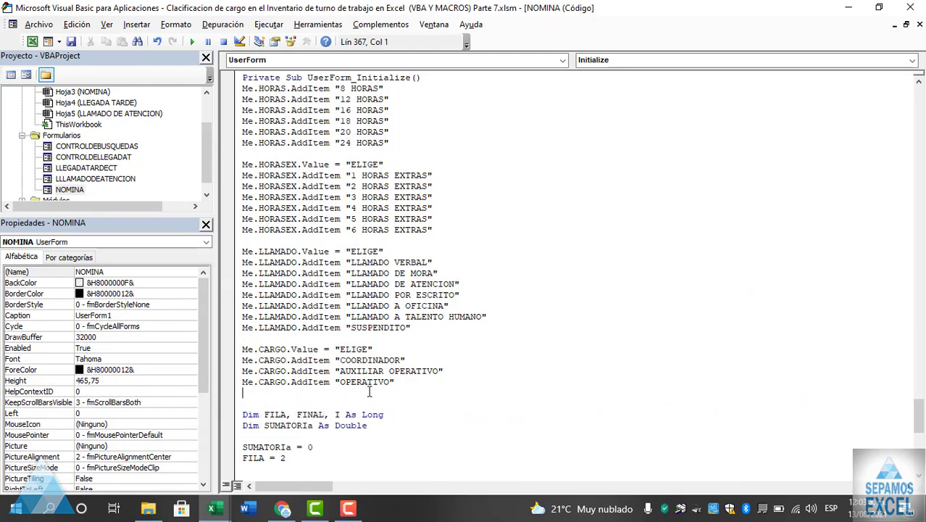
Step: Add Me.HORAS.Value "ELIGE" under UserForm_Initialize and run, hitting an invalid property use compile error
scroll(391, 290, "up", 1)
scroll(413, 217, "up", 1)
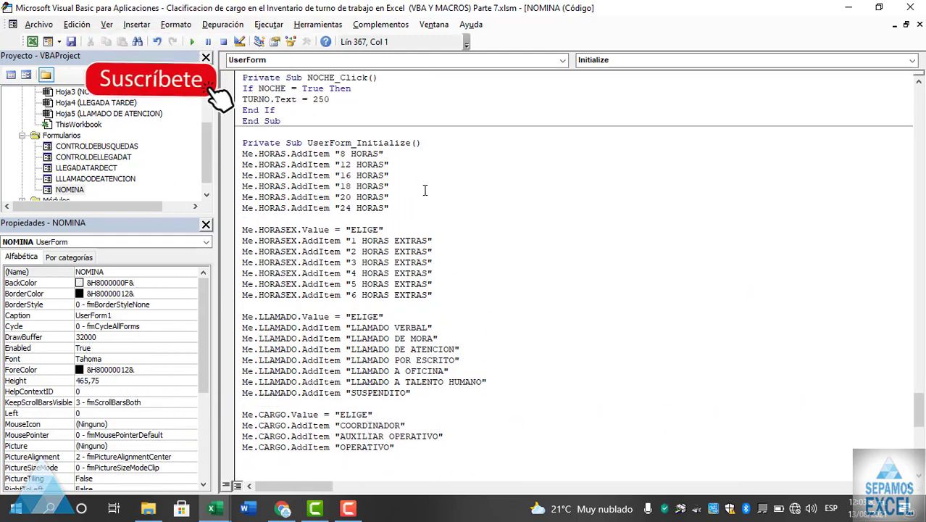
left_click(428, 142)
key("Return")
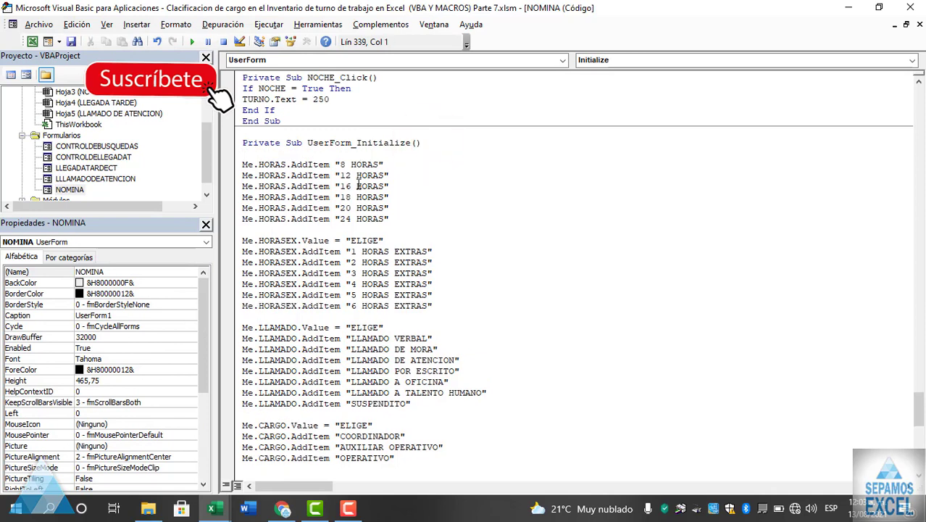
type("ME.H")
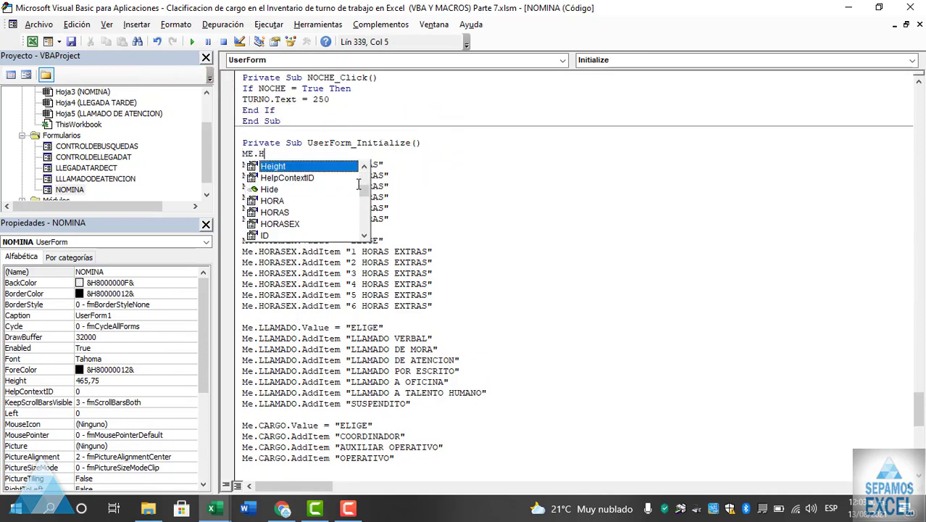
type("OR")
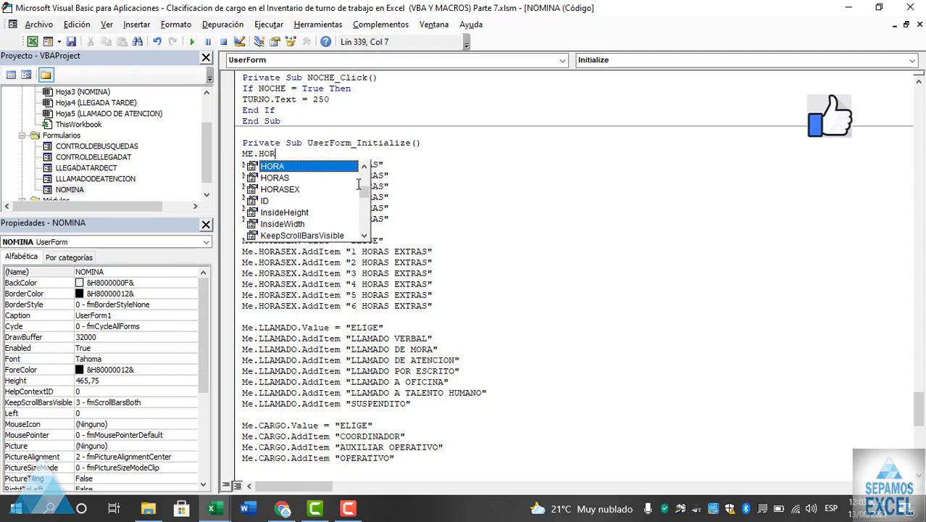
type("AS")
key("Escape")
type(".")
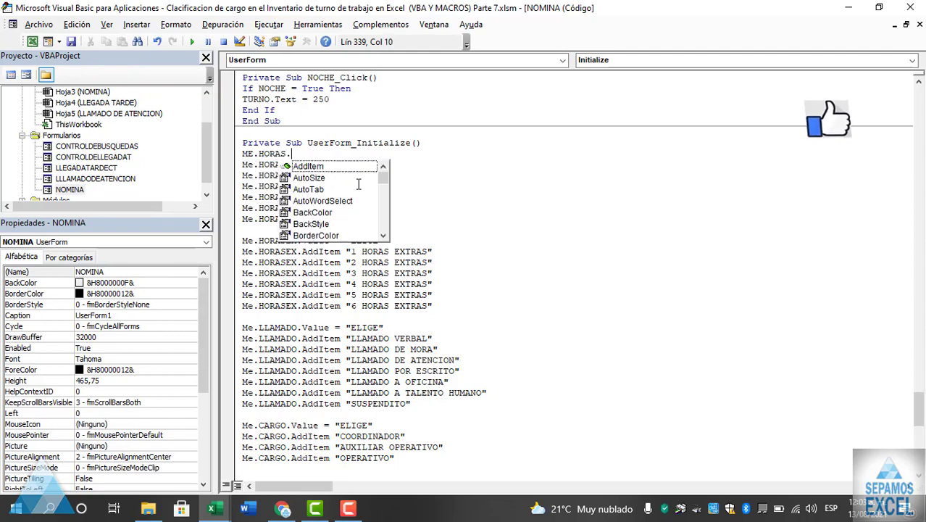
type("VA")
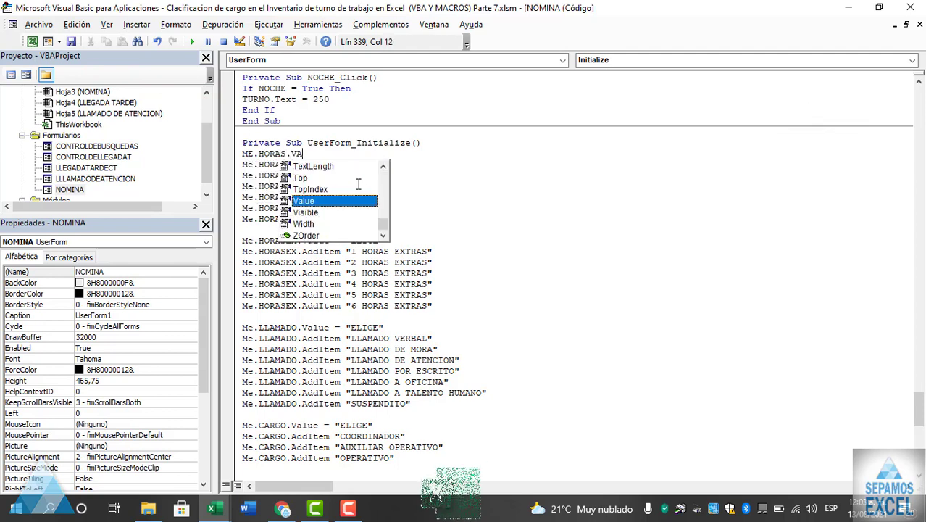
type("L ")
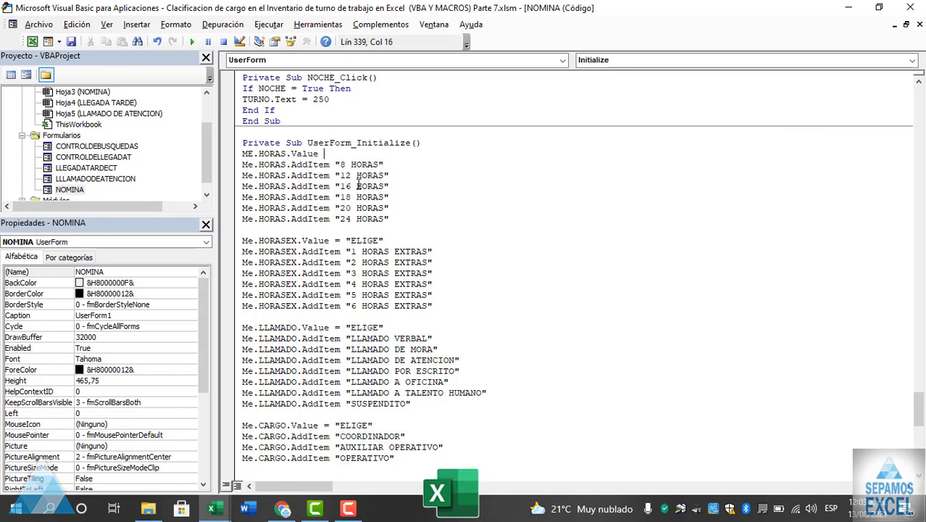
type("\"ELI")
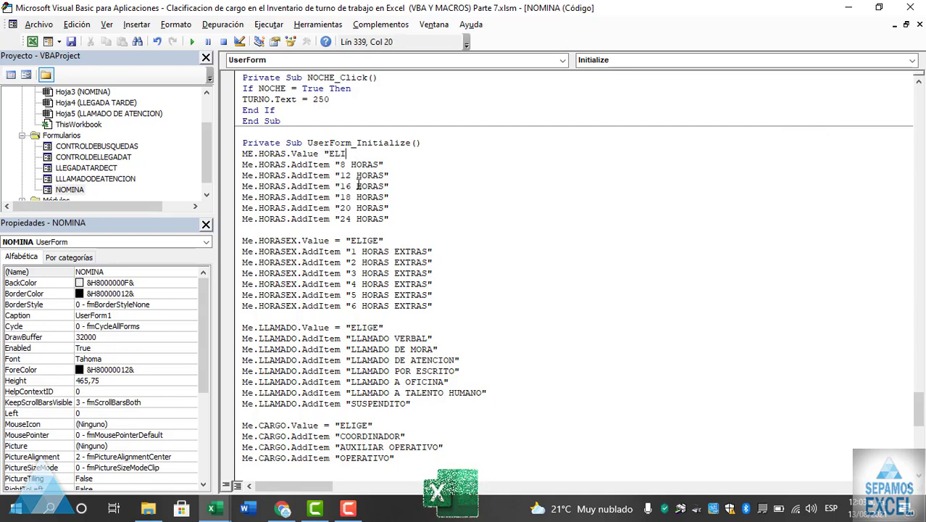
type("GE")
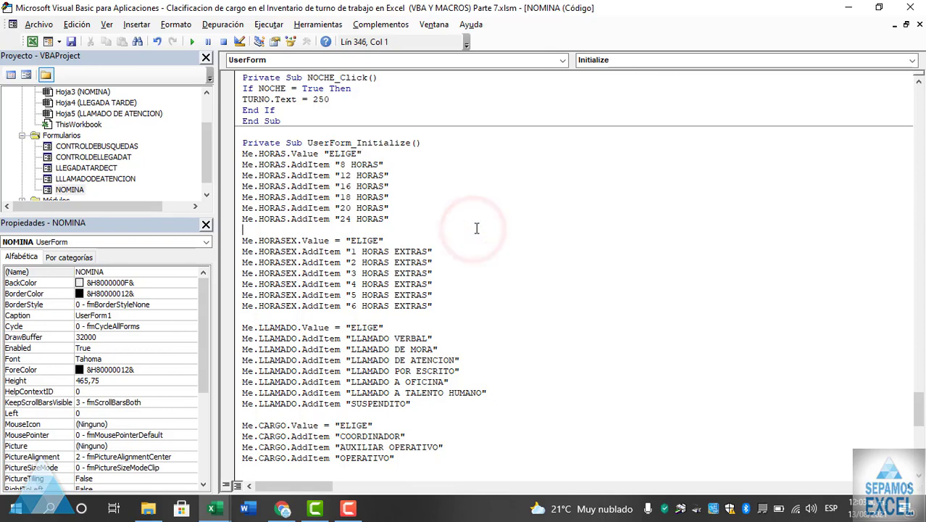
key("F5")
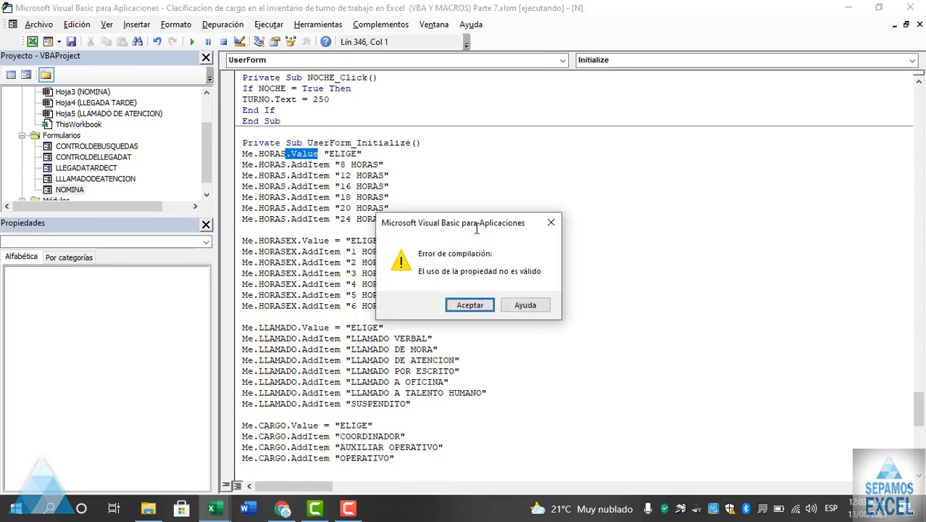
Step: Retype the Me.HORAS.Value "ELIGE" line and rerun the form, which still raises the compile error
left_click(481, 306)
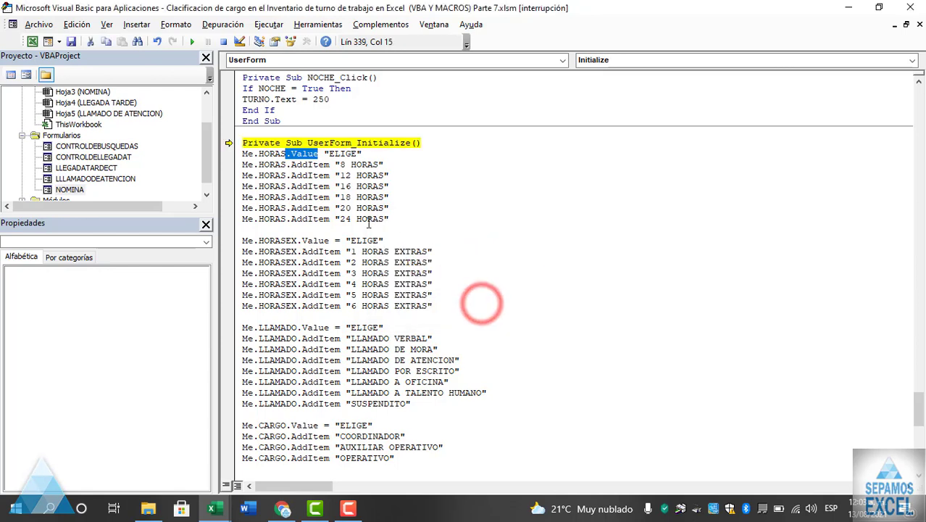
left_click(321, 187)
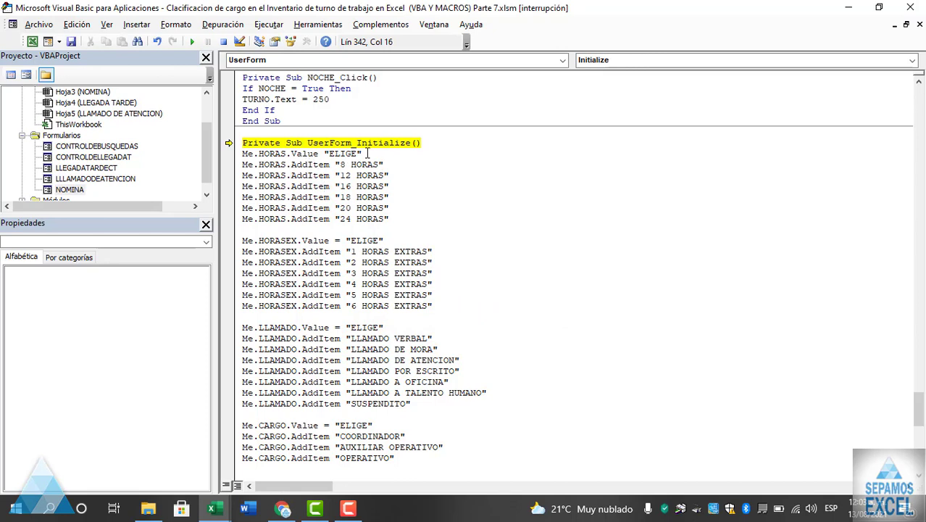
key("F5")
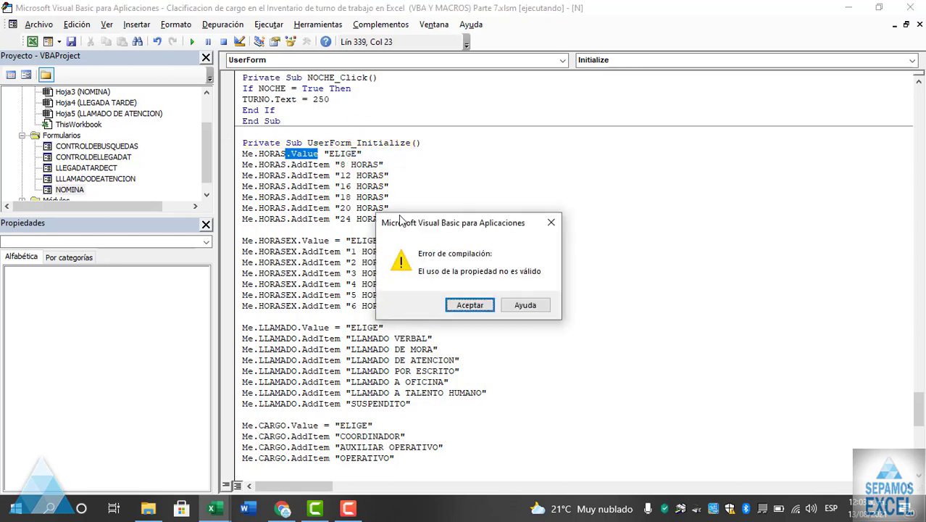
left_click(467, 300)
left_click(368, 155)
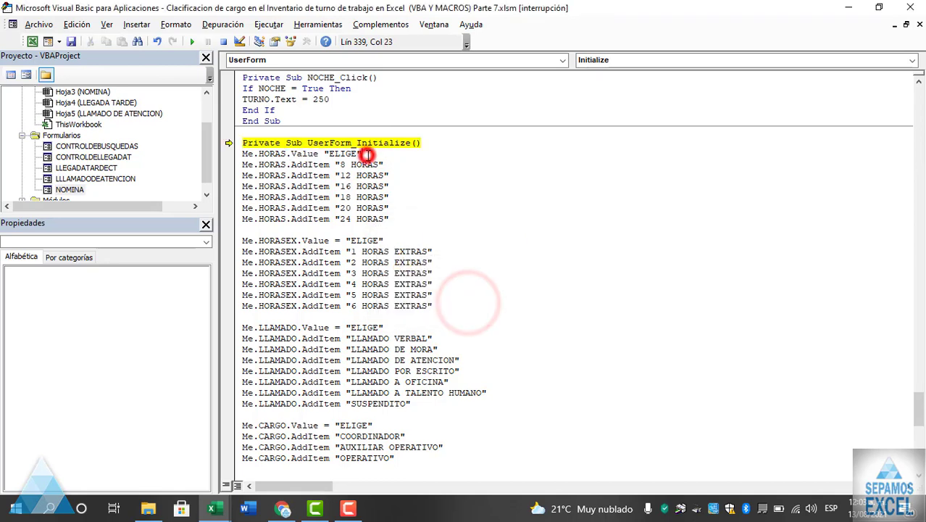
key("BackSpace")
key("BackSpace")
key("BackSpace")
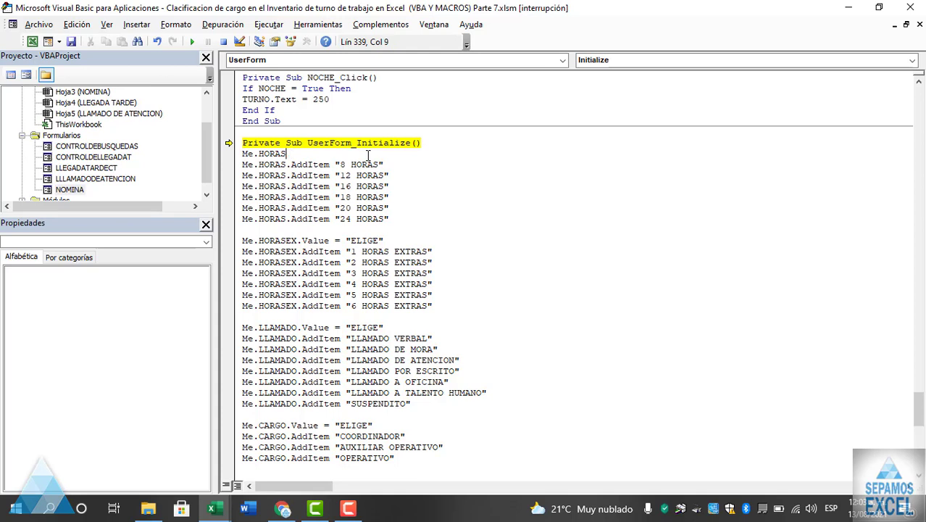
type(".VA")
type(" \"ELIGE")
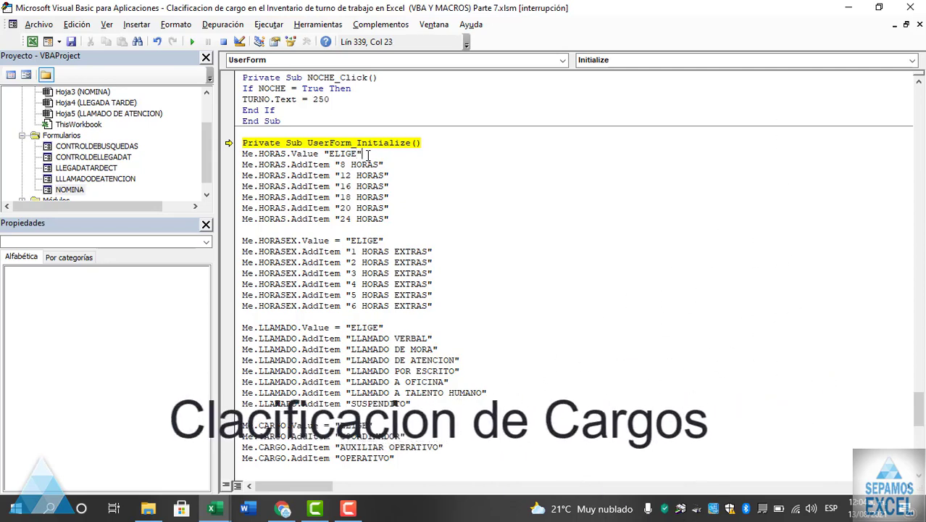
key("F5")
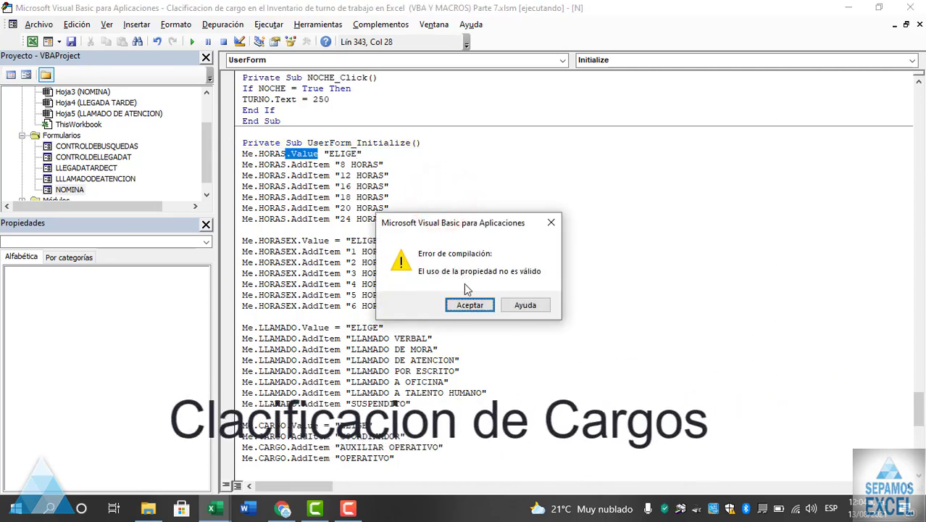
left_click(470, 304)
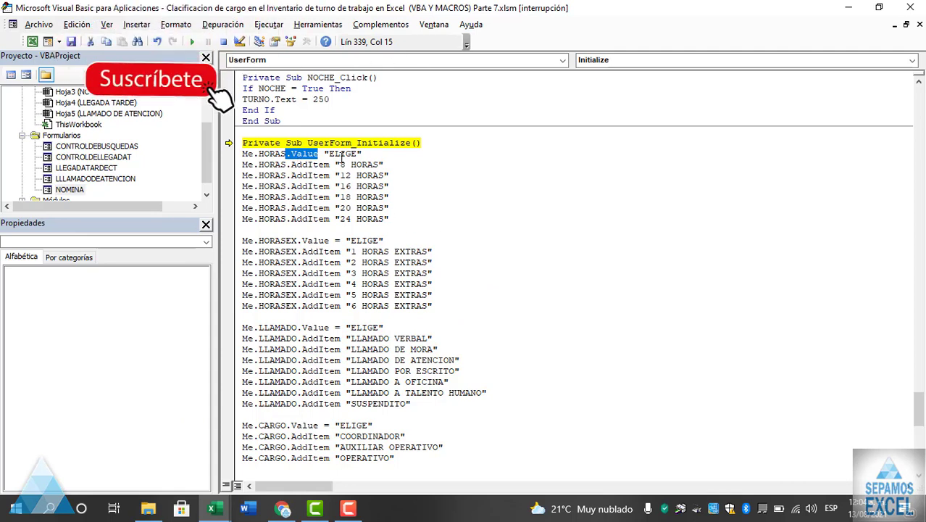
Step: Comment out the Me.HORAS.Value line with an apostrophe, reset the paused run, and reopen NOMINA
left_click(242, 154)
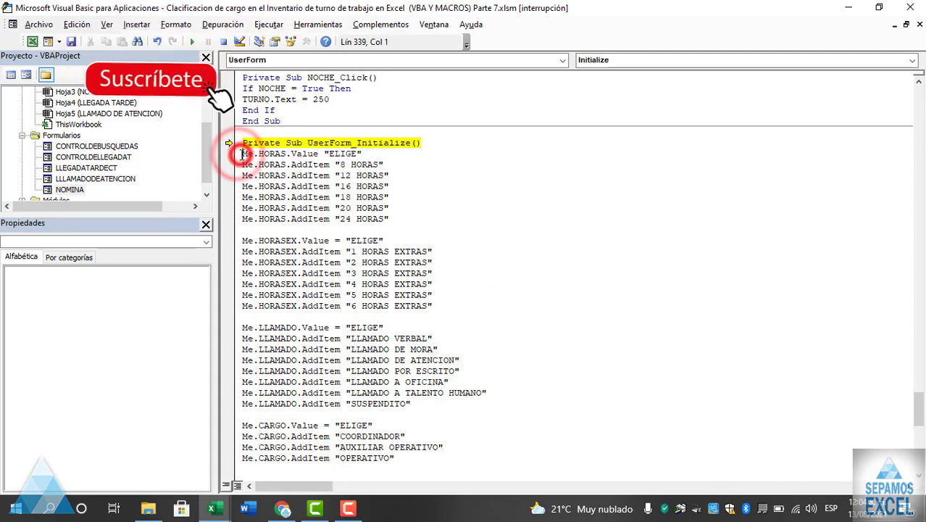
type("'")
left_click(444, 188)
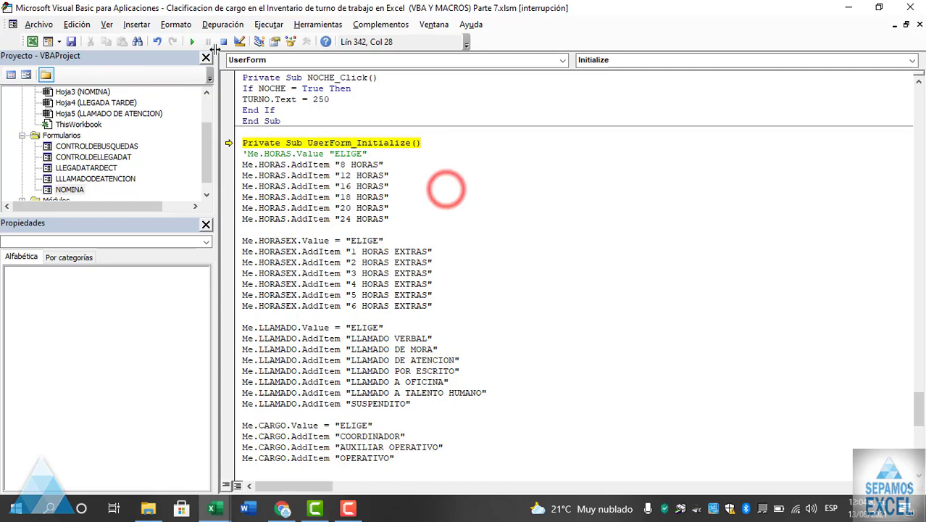
left_click(224, 42)
double_click(512, 266)
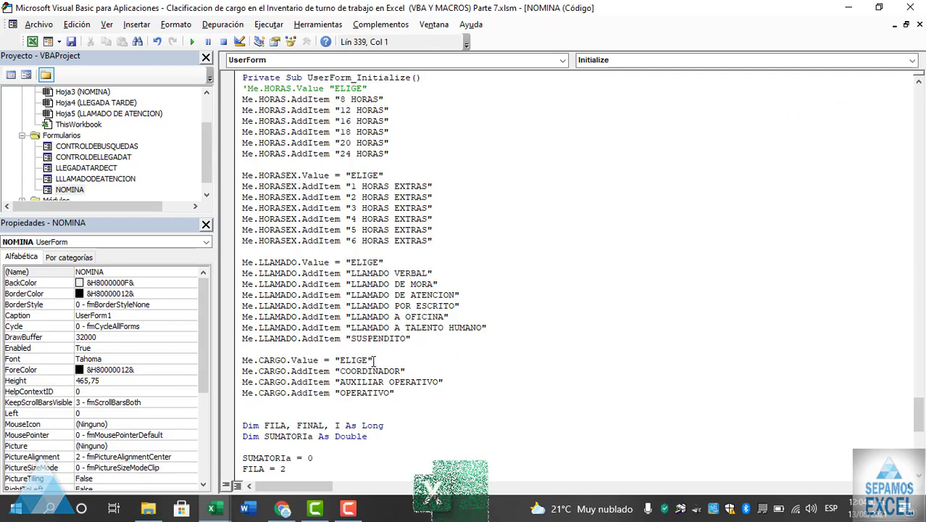
Step: Run NOMINA, pick COORDINADOR, AUXILIAR OPERATIVO and OPERATIVO from CARGO, then close it with SALIR
key("F5")
left_click(301, 233)
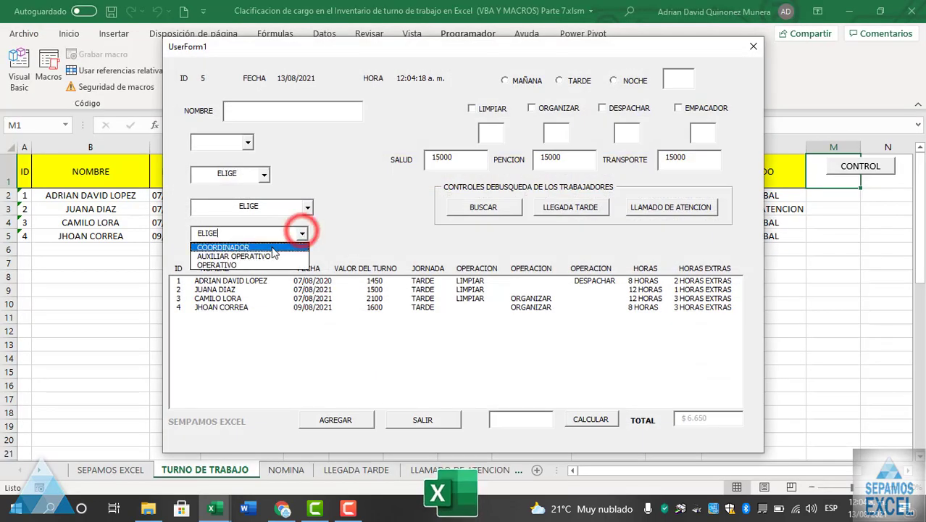
left_click(268, 244)
left_click(302, 233)
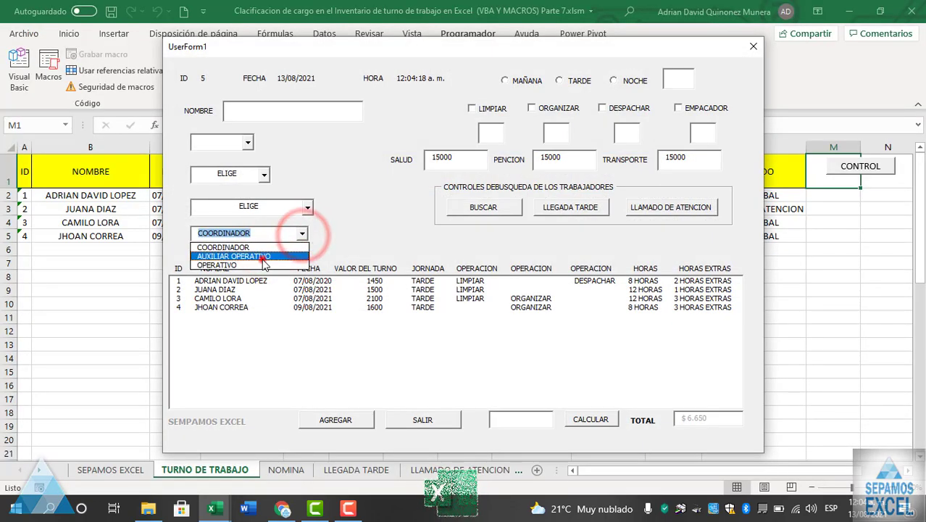
left_click(262, 254)
left_click(304, 233)
left_click(264, 262)
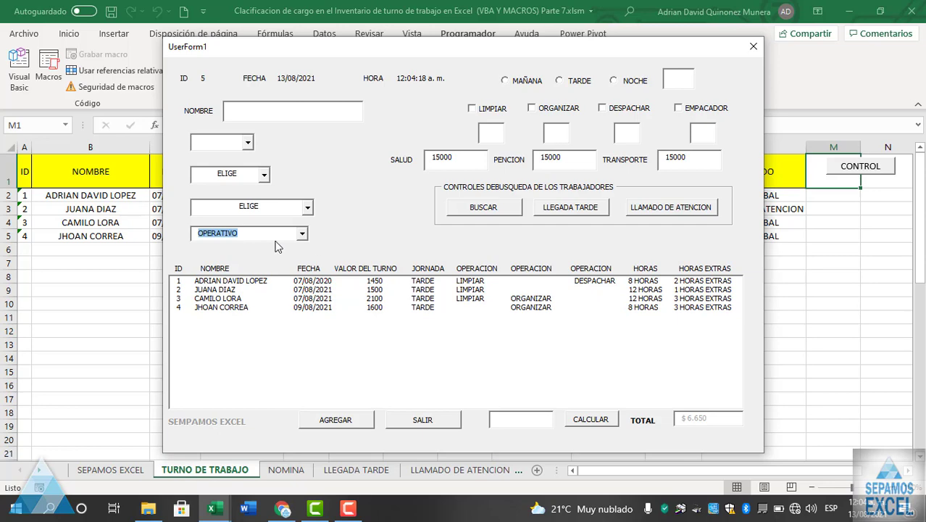
left_click(414, 420)
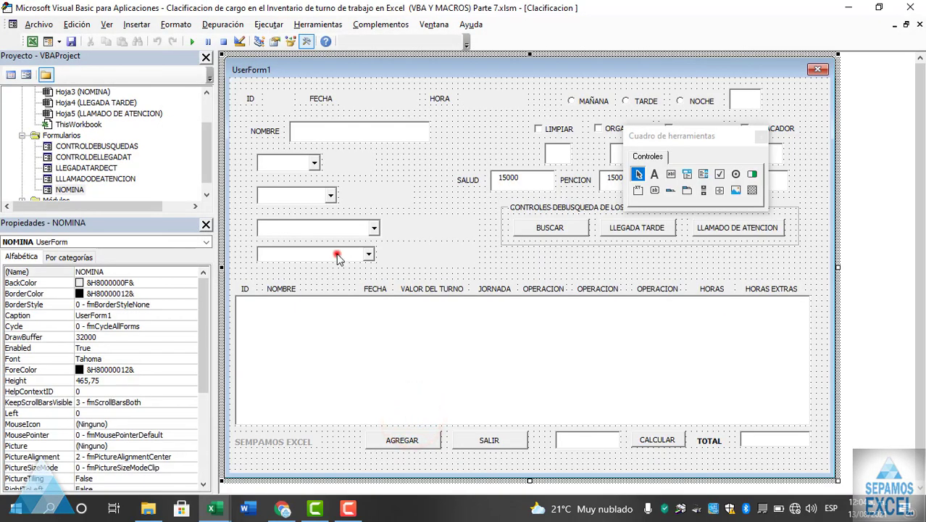
Step: Double-click the CARGO combo in the NOMINA design to generate an empty CARGO_Change procedure
left_click(337, 255)
left_click(430, 185)
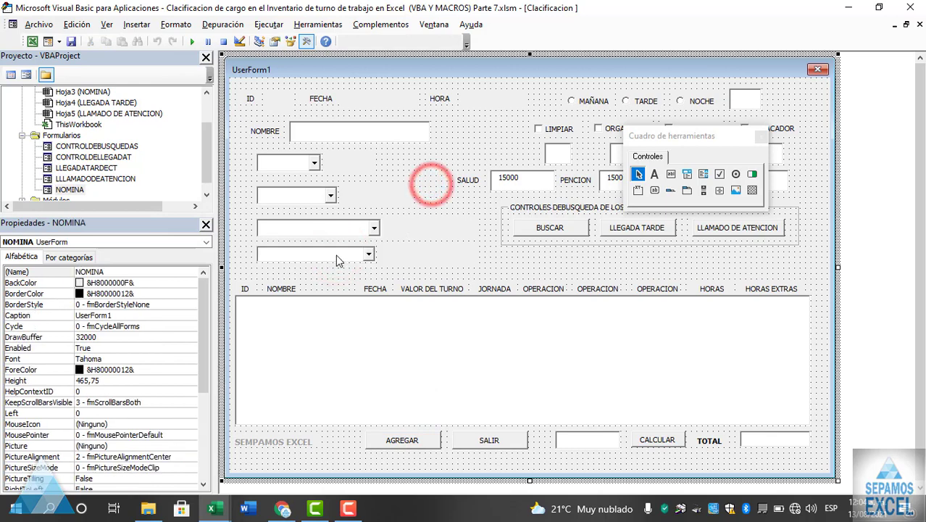
double_click(335, 254)
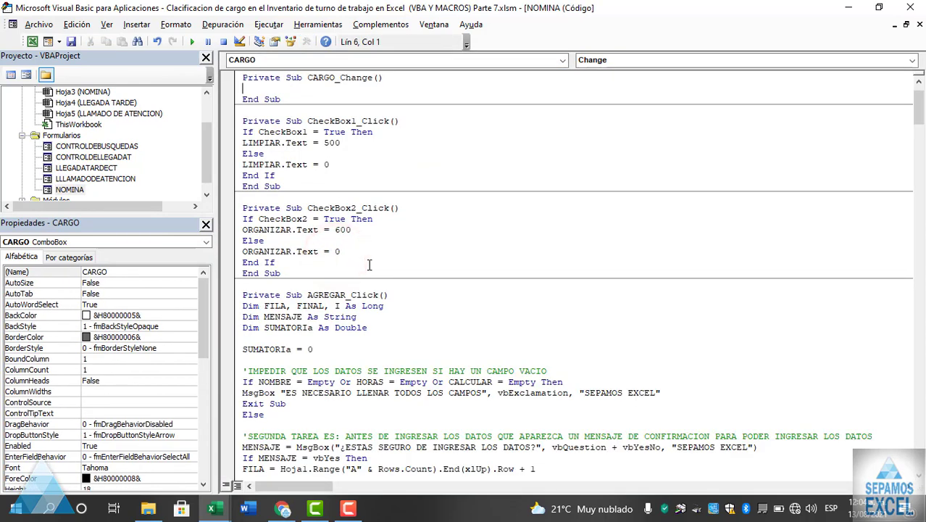
scroll(366, 257, "up", 2)
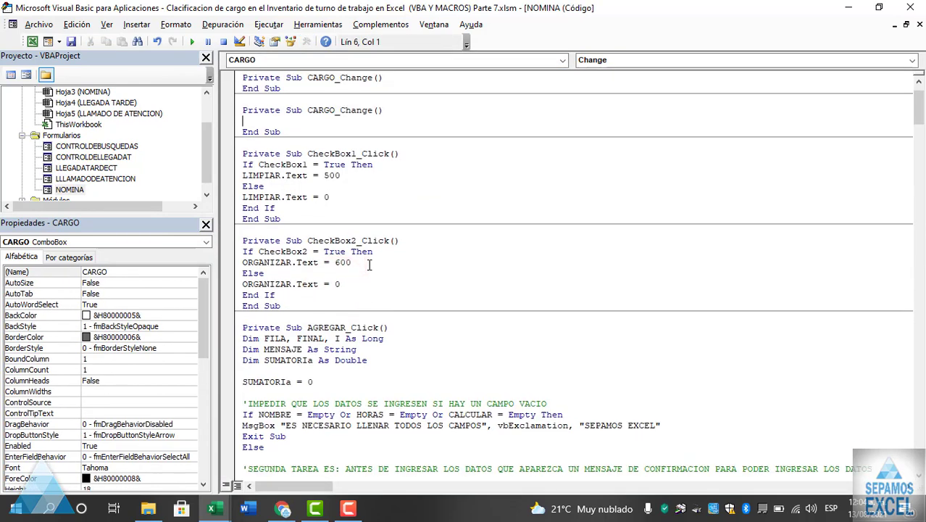
scroll(337, 231, "down", 5)
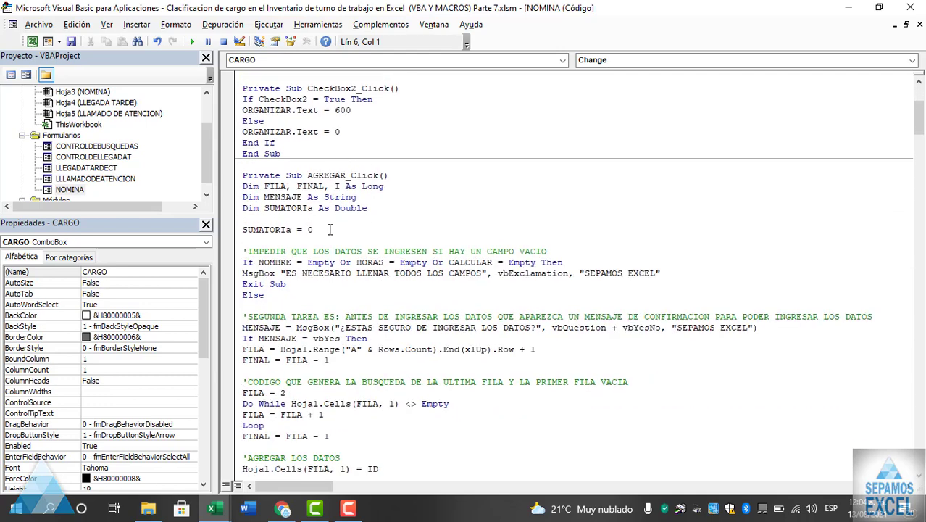
scroll(337, 231, "down", 5)
scroll(334, 236, "down", 5)
scroll(325, 247, "down", 5)
scroll(324, 247, "down", 5)
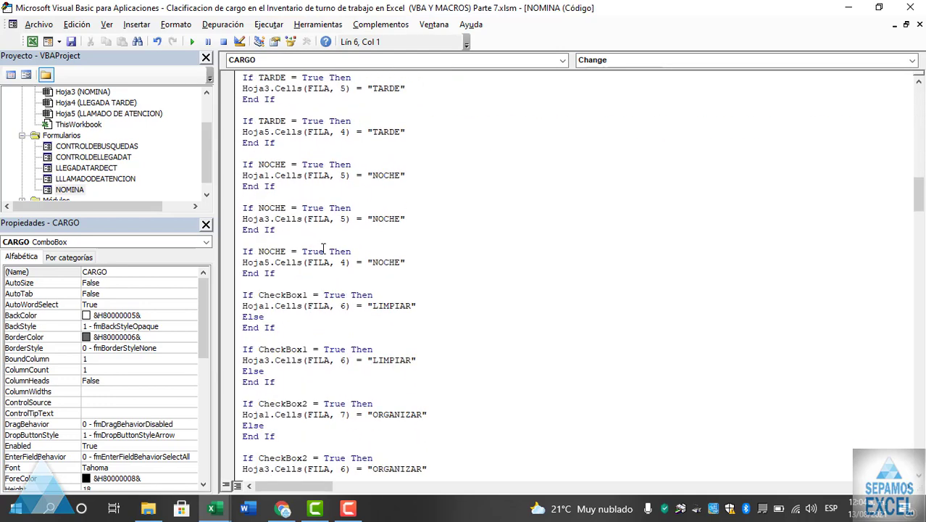
scroll(321, 247, "down", 5)
scroll(319, 247, "down", 5)
scroll(316, 251, "down", 5)
scroll(316, 255, "down", 10)
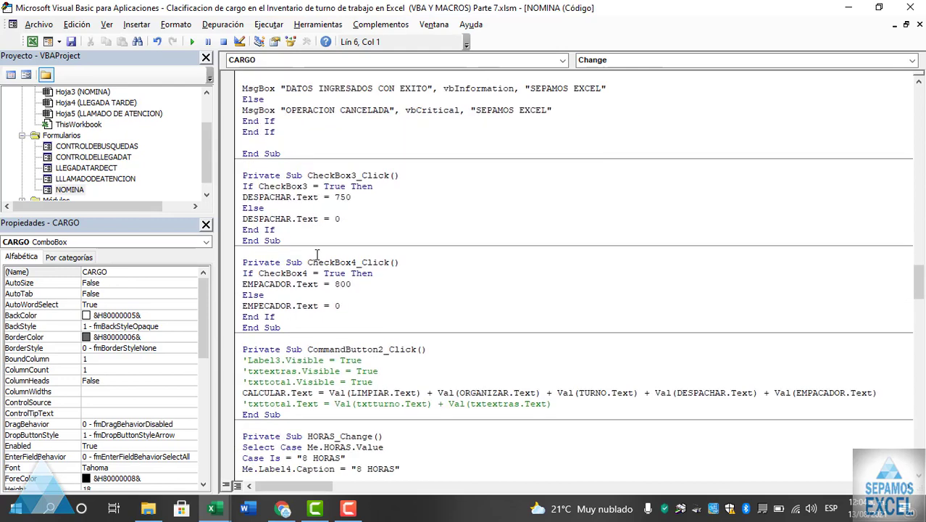
scroll(317, 253, "down", 2)
scroll(316, 254, "down", 4)
scroll(317, 253, "down", 5)
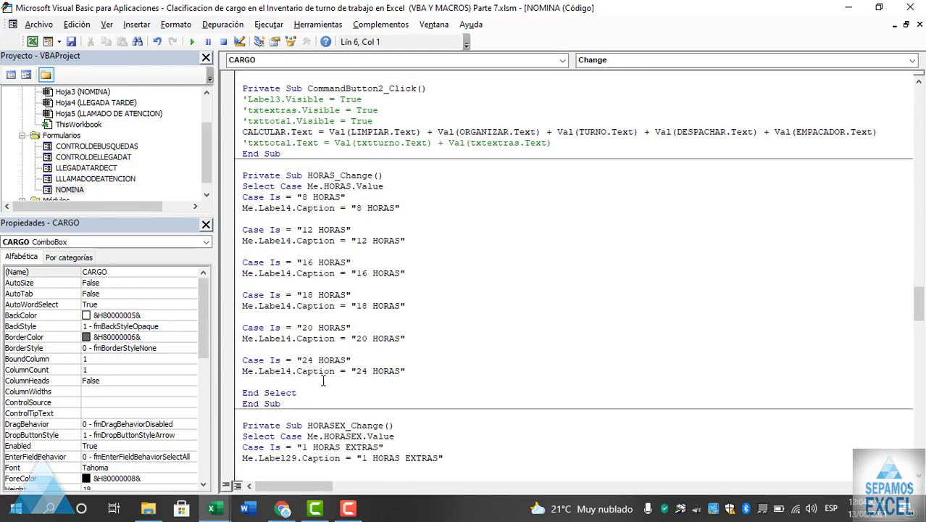
Step: Copy the HORAS_Change Select Case block (8 to 24 HORAS cases) and paste it into CARGO_Change
left_click_drag(297, 393, 243, 187)
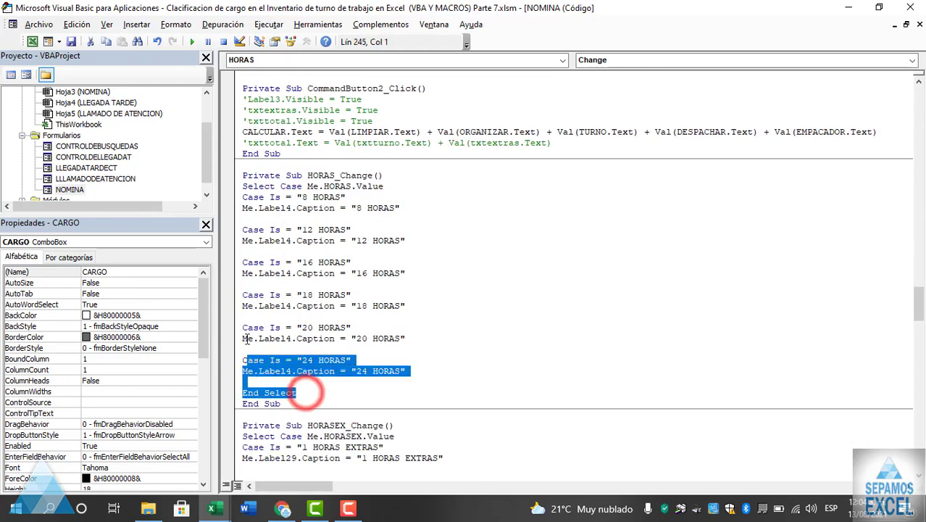
right_click(265, 200)
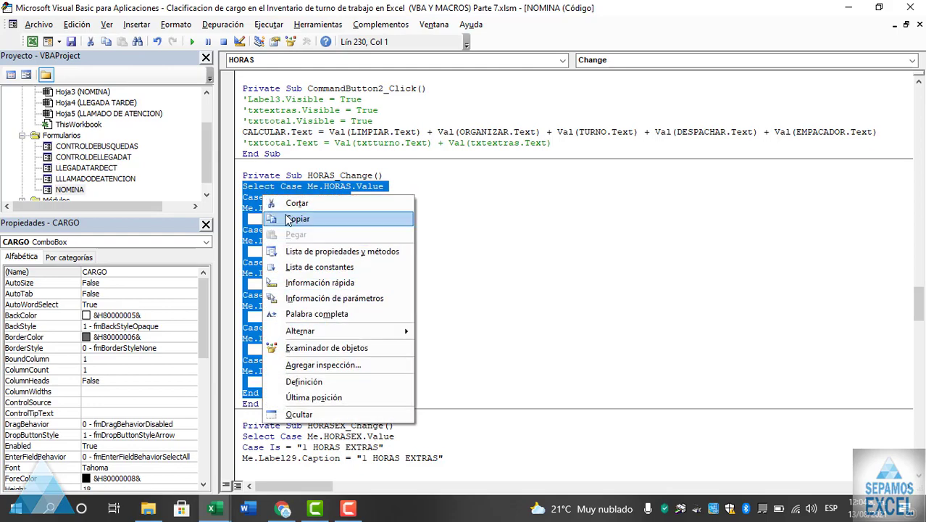
left_click(285, 215)
scroll(293, 218, "up", 10)
scroll(295, 221, "up", 12)
scroll(295, 221, "up", 5)
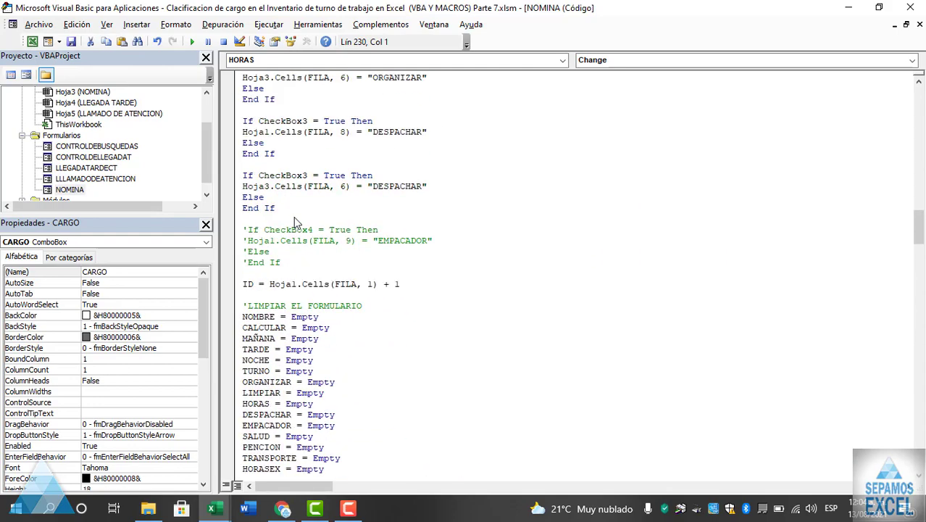
scroll(295, 221, "up", 12)
scroll(294, 221, "up", 8)
scroll(295, 220, "up", 12)
scroll(295, 221, "up", 8)
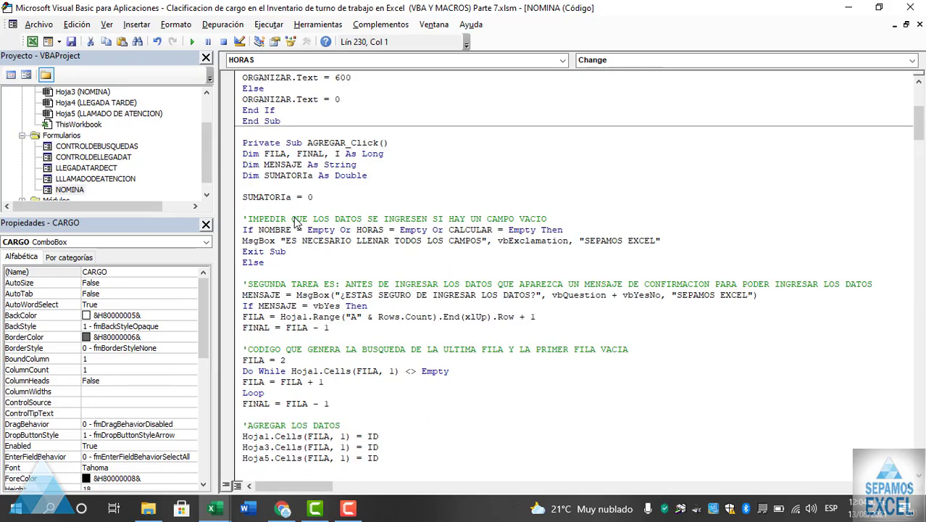
scroll(295, 221, "up", 6)
scroll(295, 221, "up", 2)
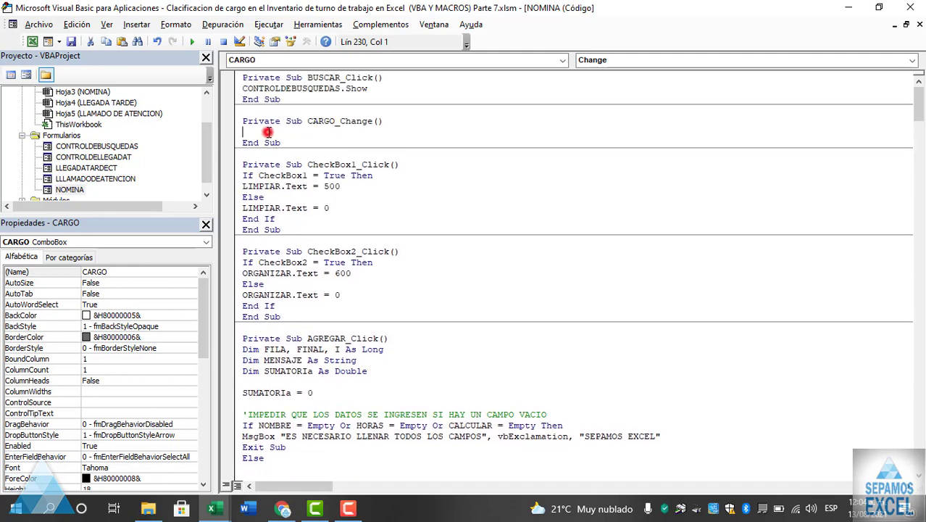
key("ctrl+v")
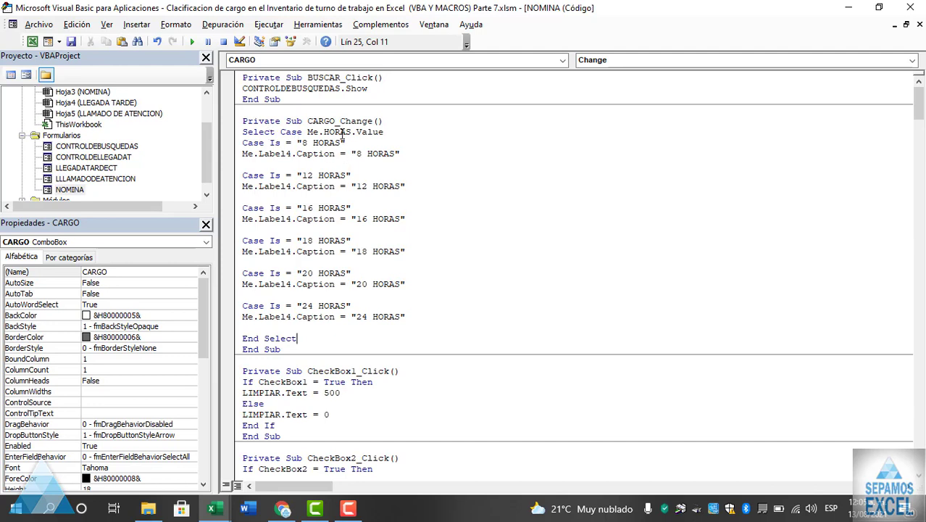
Step: Make CARGO_Change select on Me.CARGO.Value, with the first case and its caption set to COORDINADOR
double_click(340, 133)
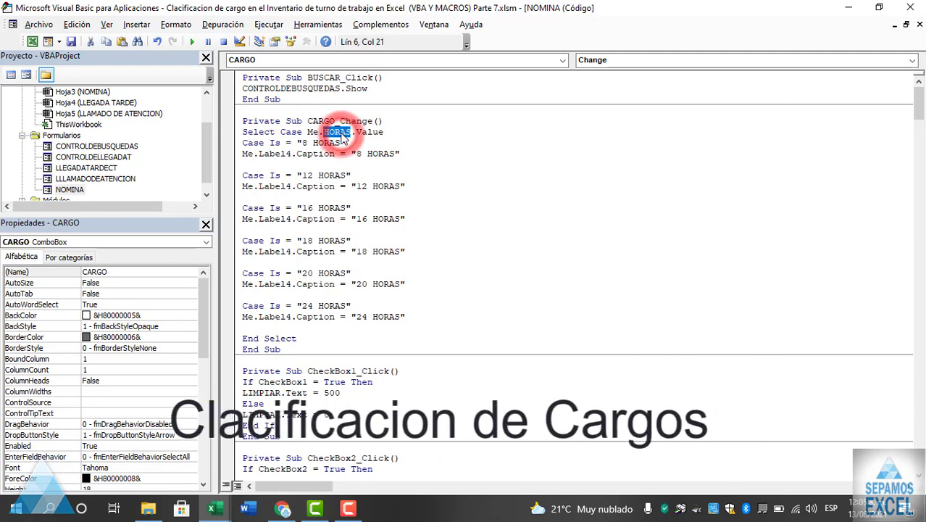
type("CARGO")
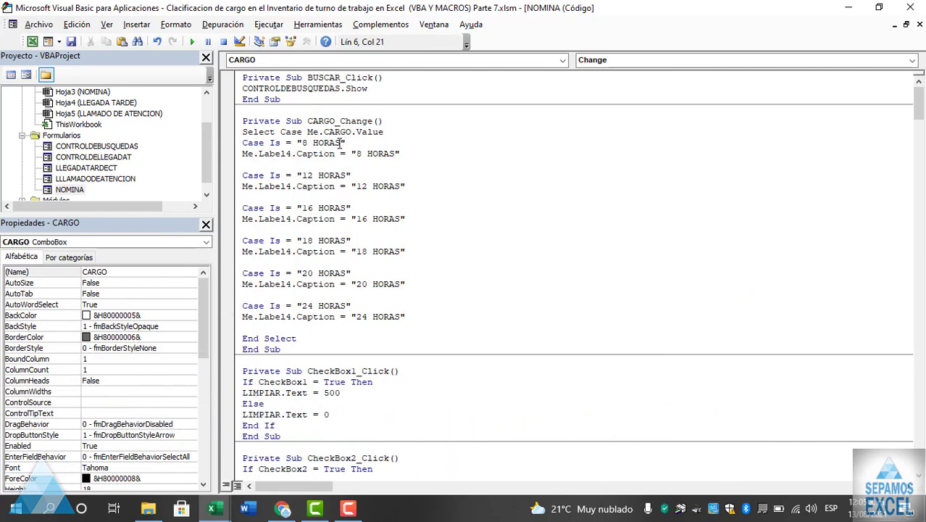
left_click(340, 143)
key("BackSpace")
key("BackSpace")
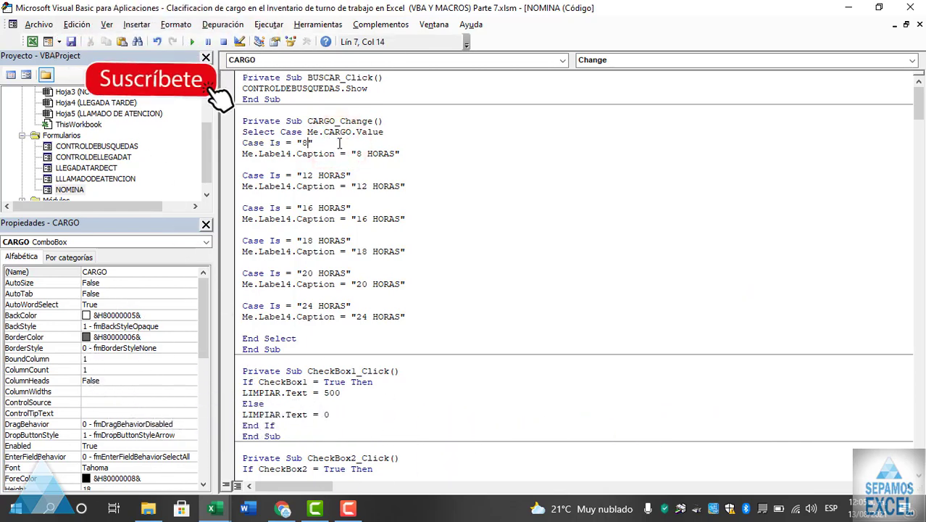
type("OOR")
key("BackSpace")
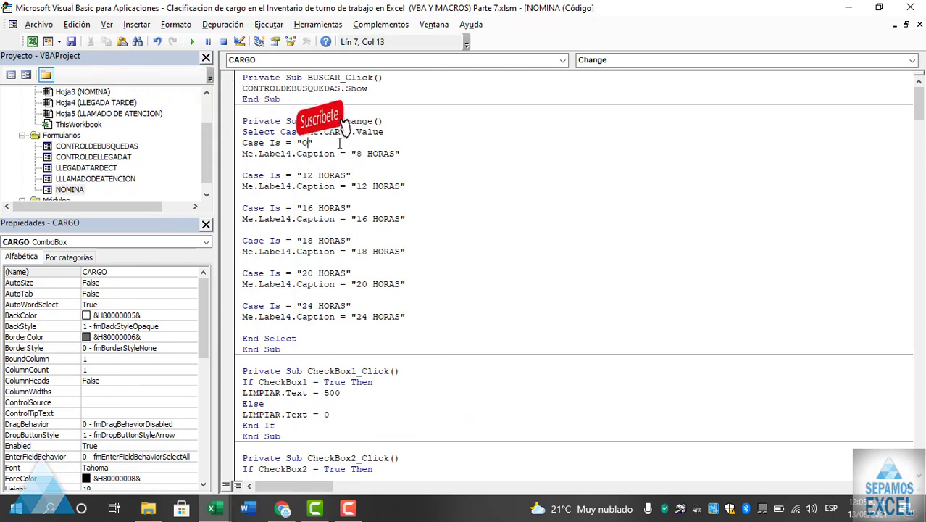
key("BackSpace")
key("BackSpace")
type("ORDINAD")
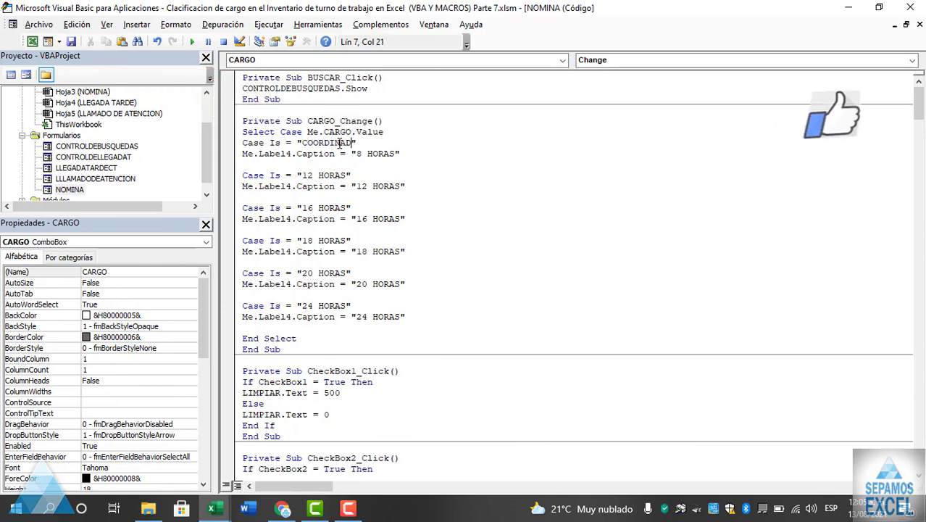
type("OR")
double_click(337, 142)
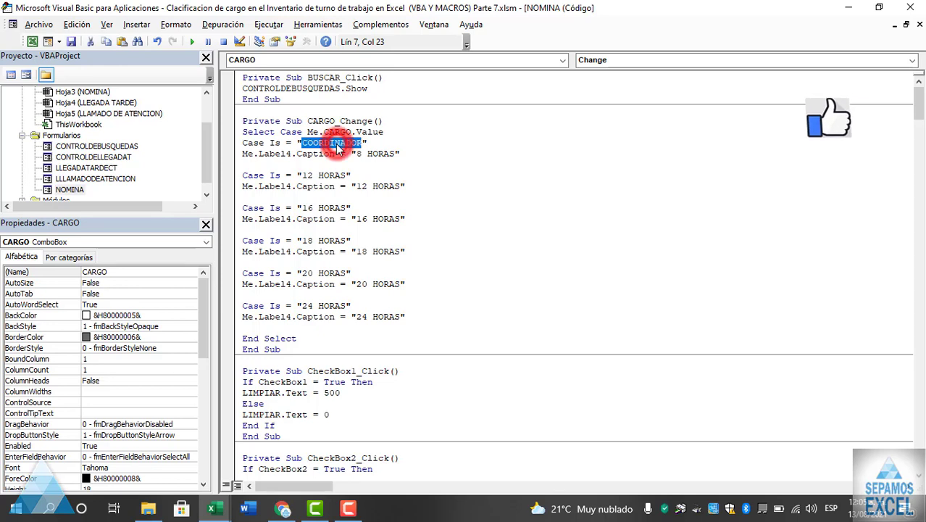
right_click(336, 144)
left_click(371, 169)
double_click(382, 153)
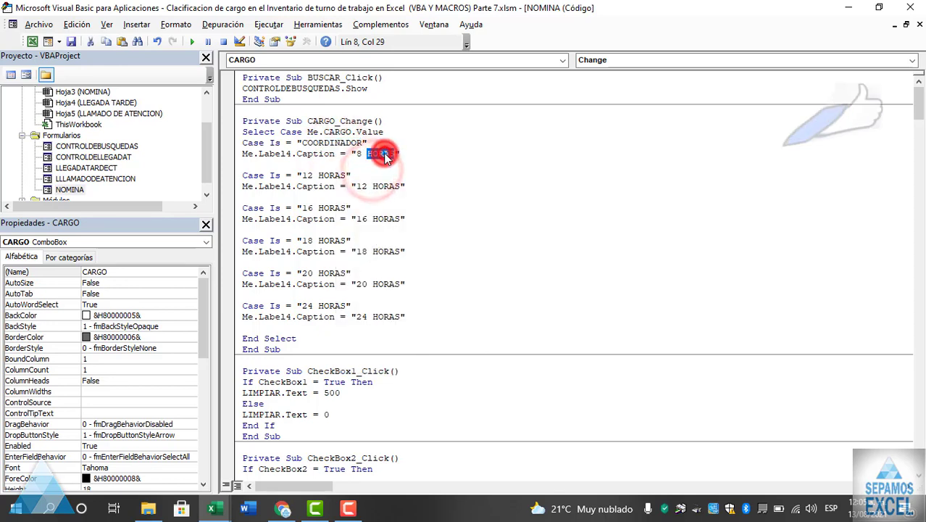
key("BackSpace")
key("BackSpace")
key("BackSpace")
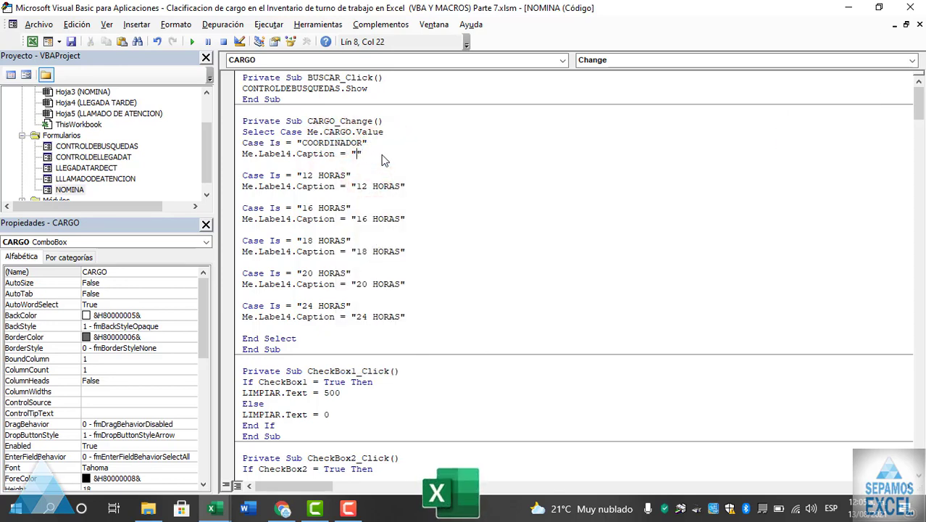
key("ctrl+v")
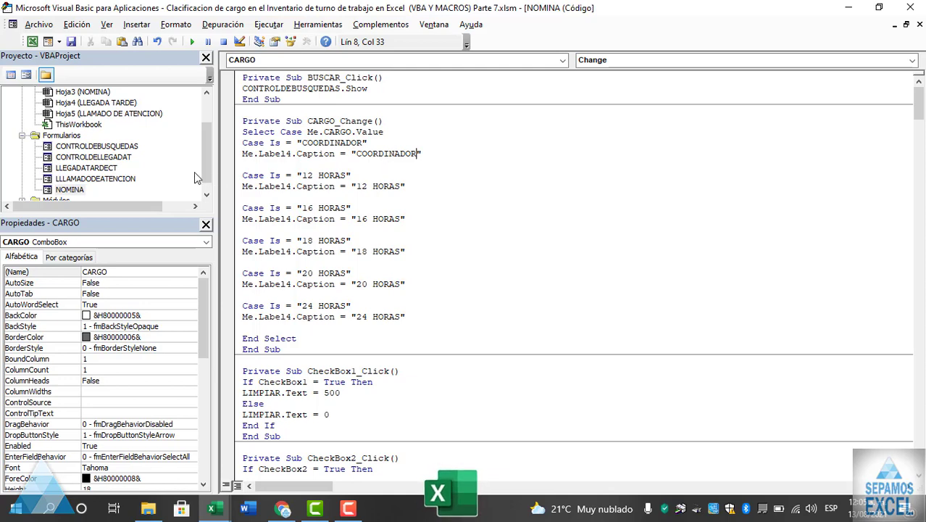
Step: Check the name of the label beside the CARGO combo in the NOMINA design, then return to its code
scroll(69, 128, "up", 2)
left_click(22, 102)
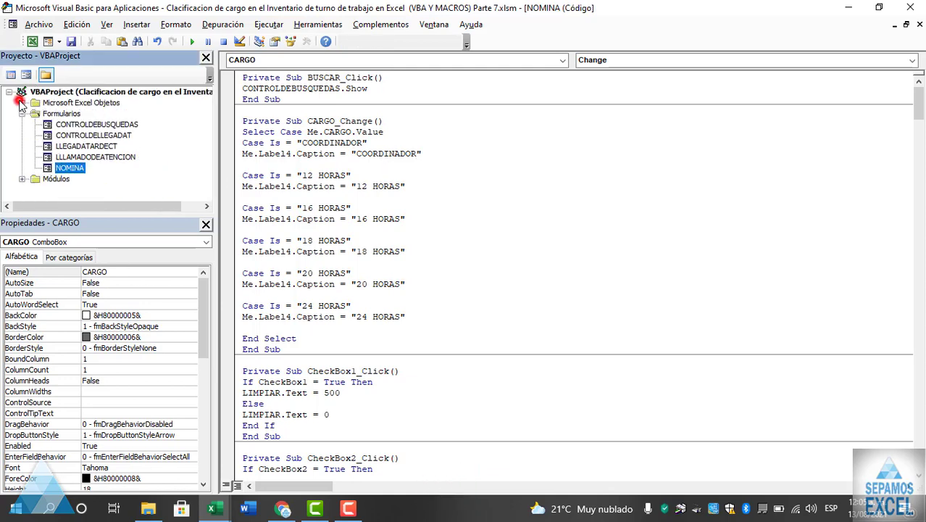
double_click(68, 167)
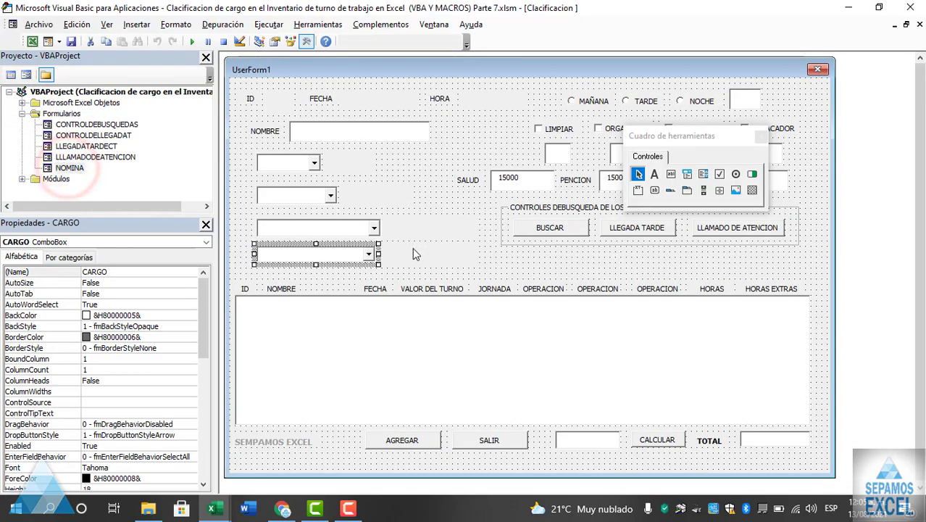
left_click(411, 251)
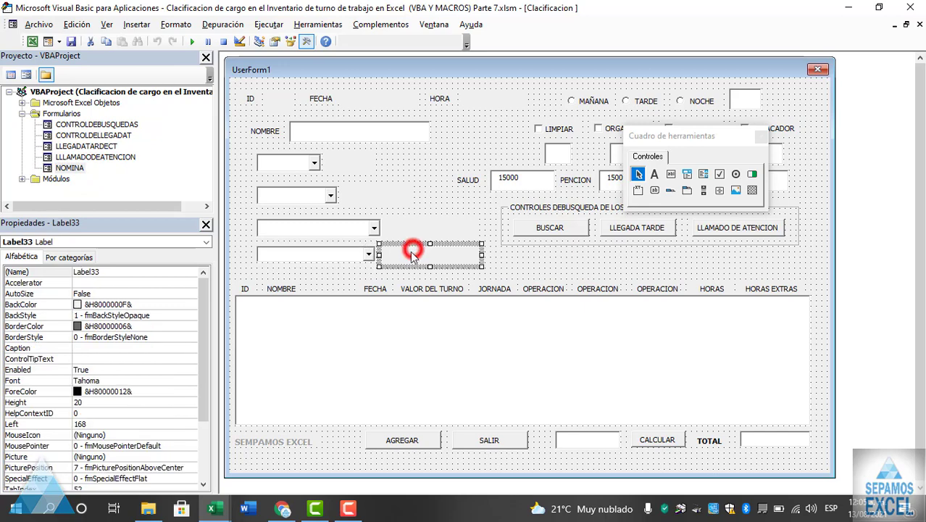
double_click(324, 252)
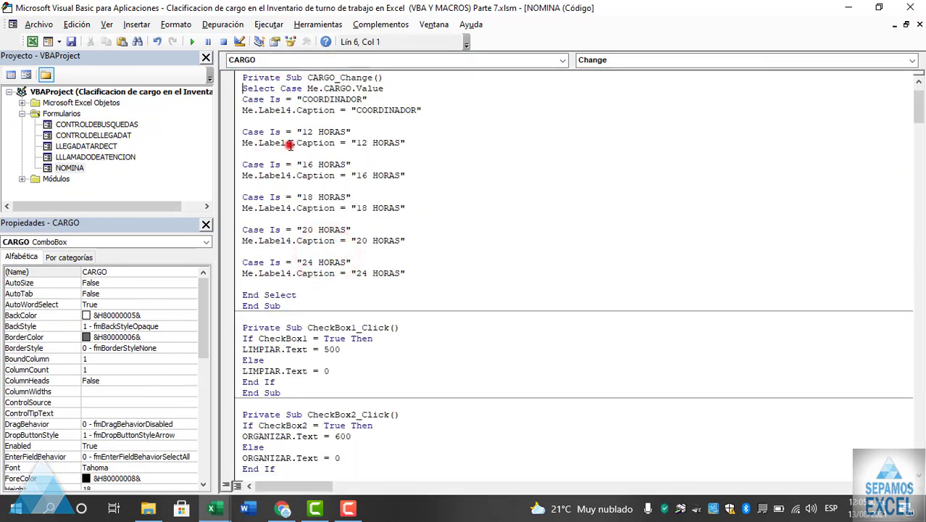
Step: Change Label4 to Label33 in the first two Caption lines of CARGO_Change
left_click(289, 144)
key("BackSpace")
type("33")
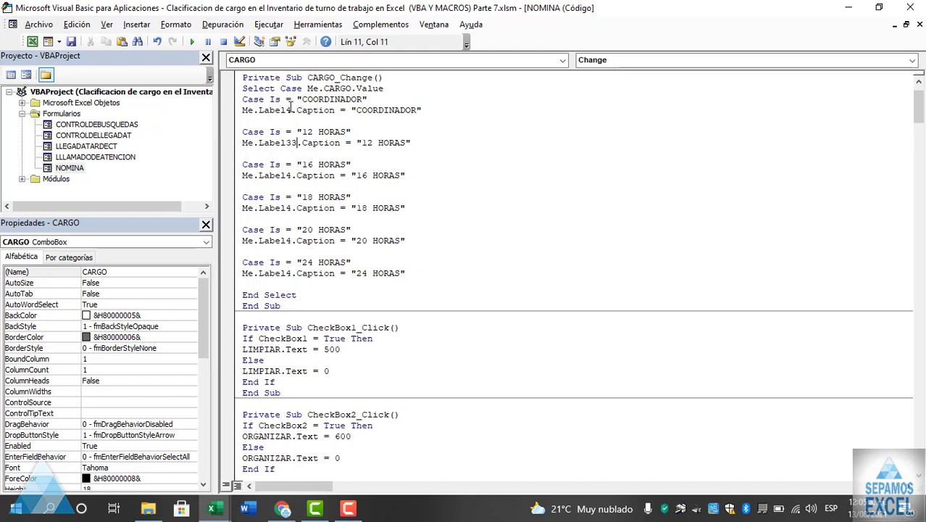
left_click(290, 110)
type("33")
Step: Replace the 12 HORAS case with AUXILIAR OPERATIVO and set its caption to "AUXILIAR OPERATIVO"
double_click(339, 131)
key("BackSpace")
key("BackSpace")
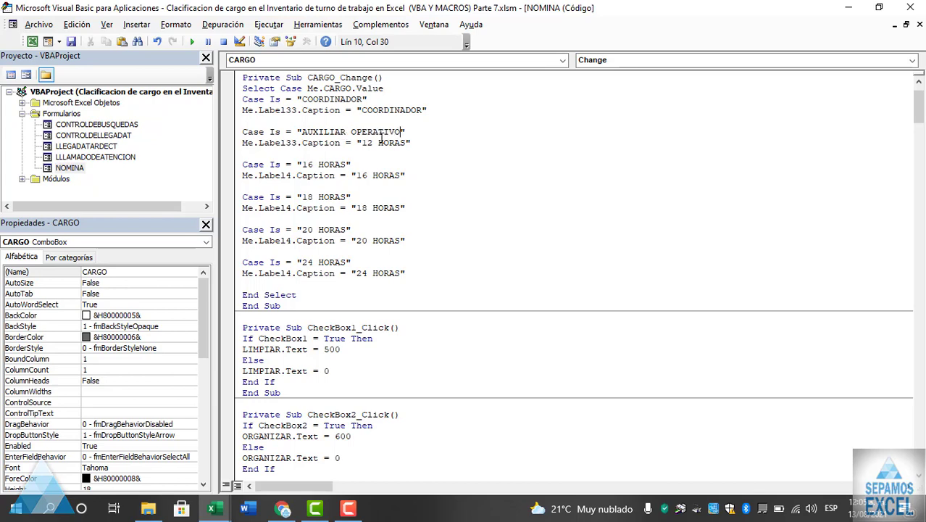
left_click_drag(400, 132, 307, 132)
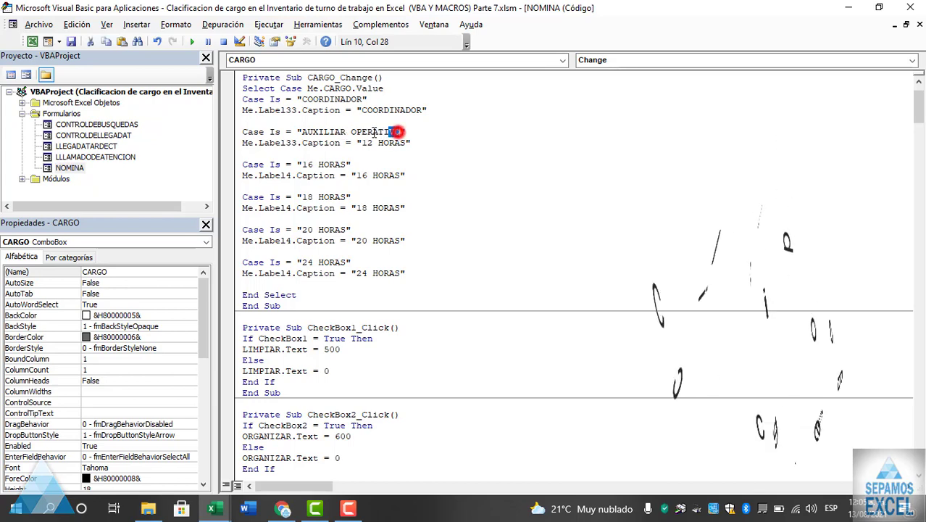
right_click(310, 135)
left_click(345, 155)
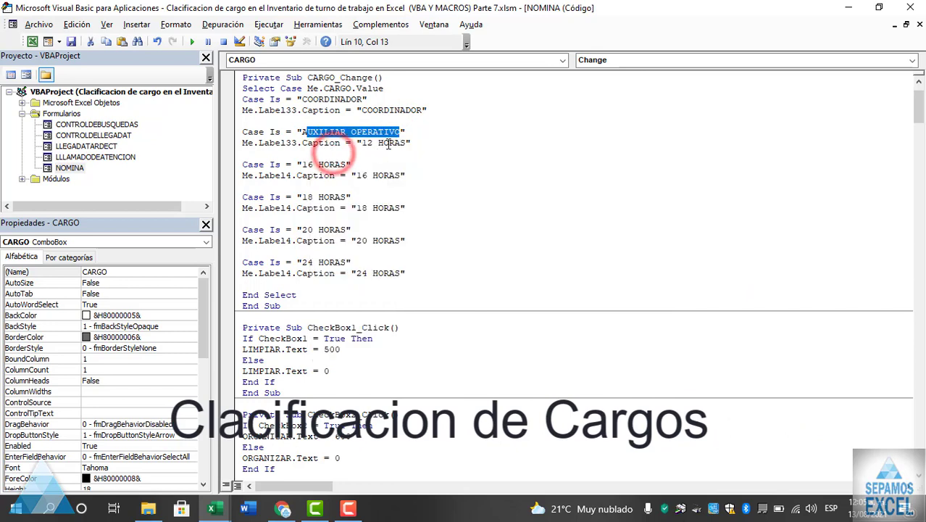
double_click(387, 142)
key("BackSpace")
key("BackSpace")
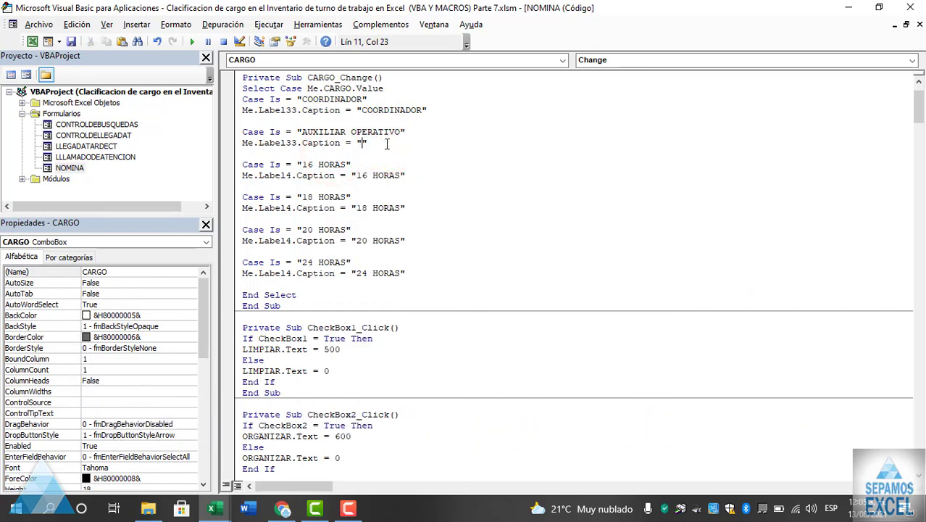
key("ctrl+v")
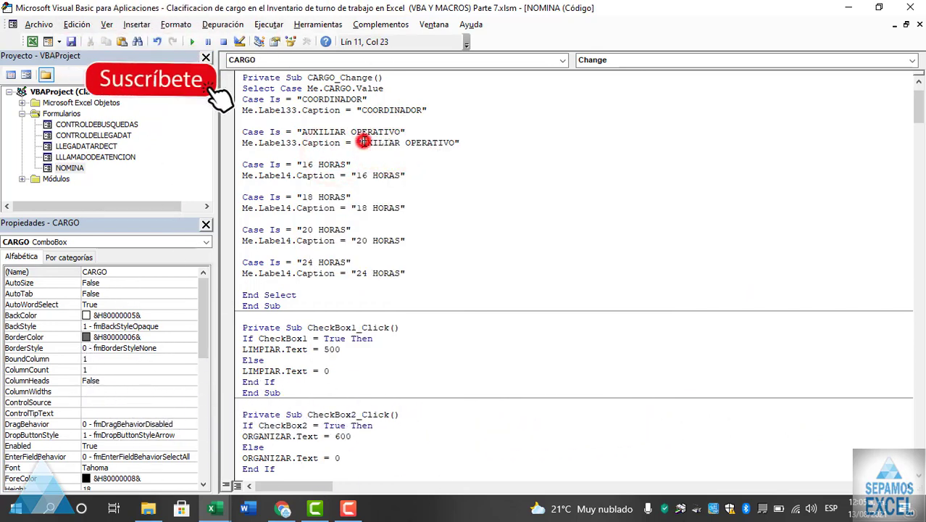
type("A")
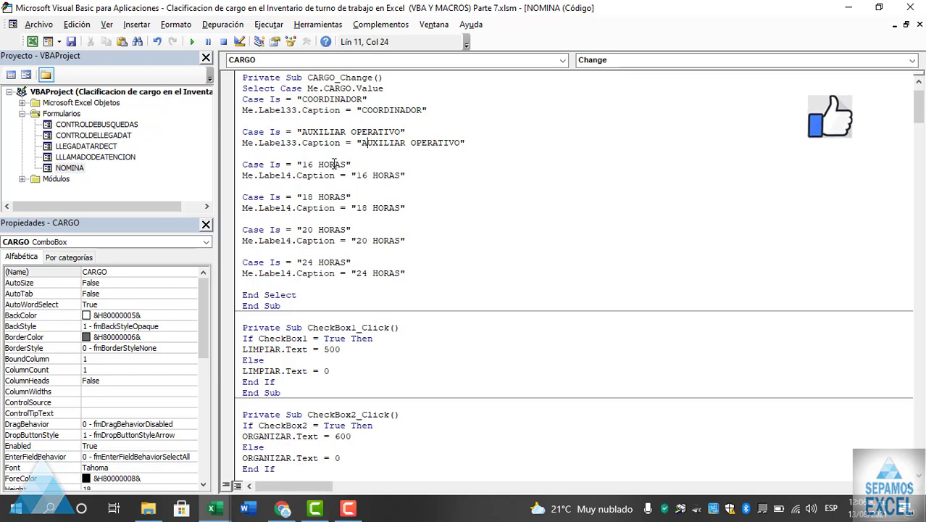
Step: Rename the third case from 16 HORAS to OPERATIVO and clear its old caption text
left_click(333, 164)
left_click(340, 165)
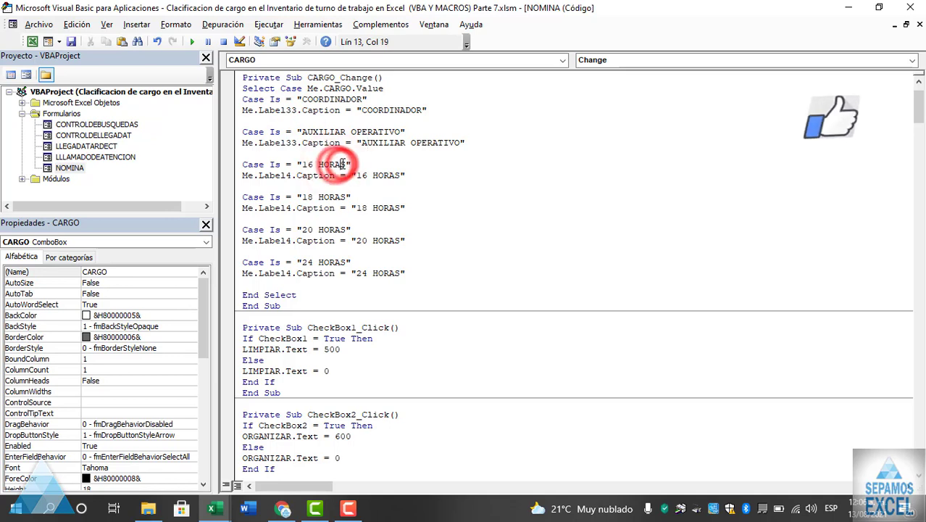
left_click(347, 166)
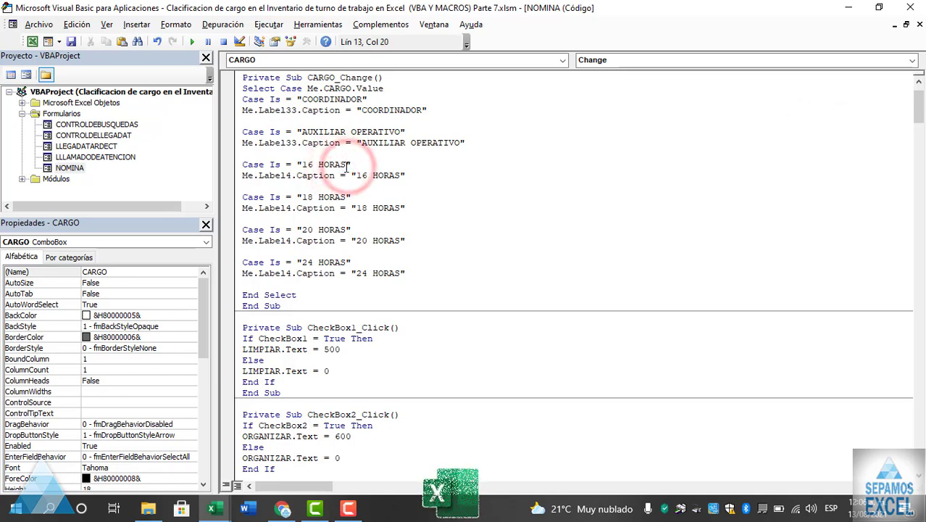
key("BackSpace")
key("BackSpace")
key("BackSpace")
key("BackSpace")
key("BackSpace")
key("BackSpace")
type("OP")
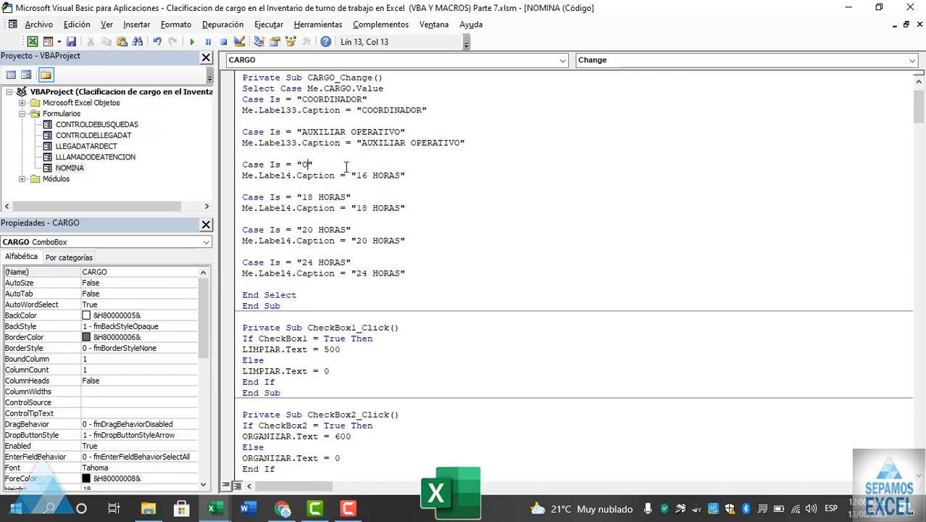
type("ERATVIO")
key("BackSpace")
key("BackSpace")
key("BackSpace")
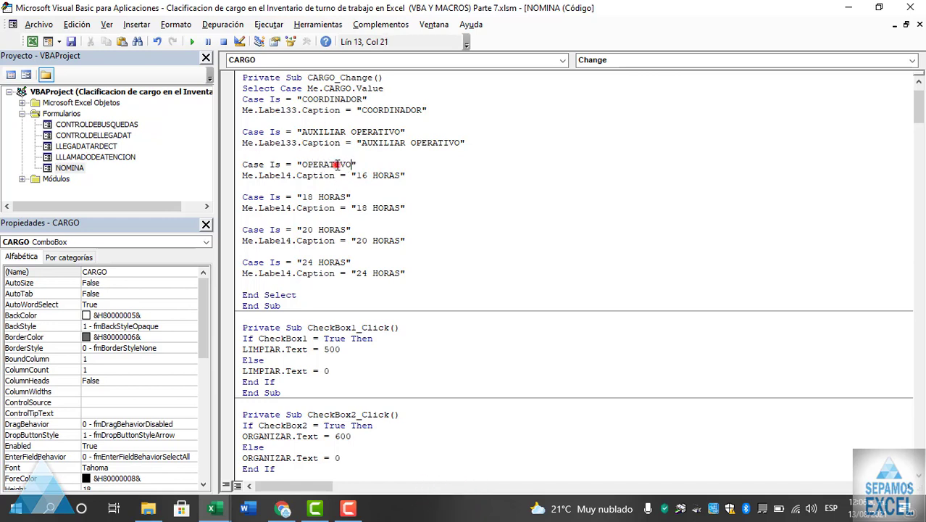
double_click(337, 166)
right_click(337, 165)
left_click(368, 188)
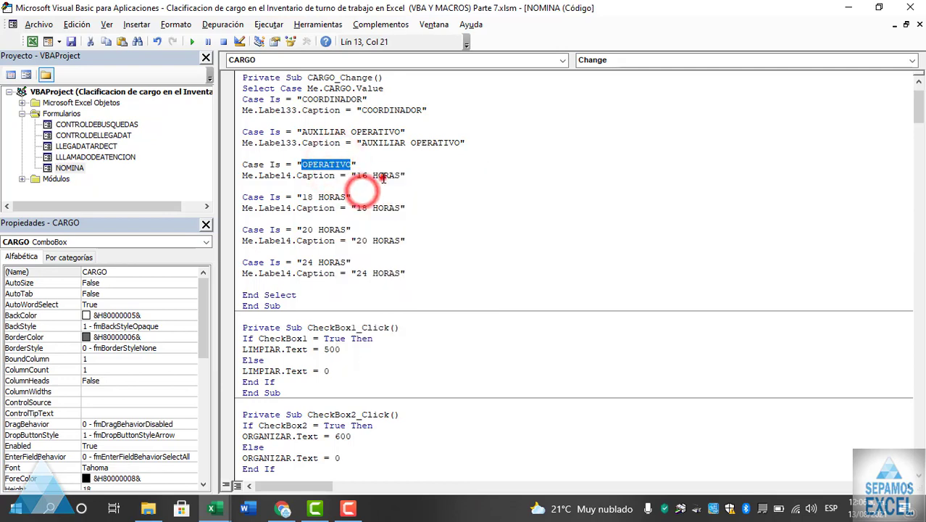
double_click(384, 179)
key("BackSpace")
key("BackSpace")
key("BackSpace")
type("PERATIVO")
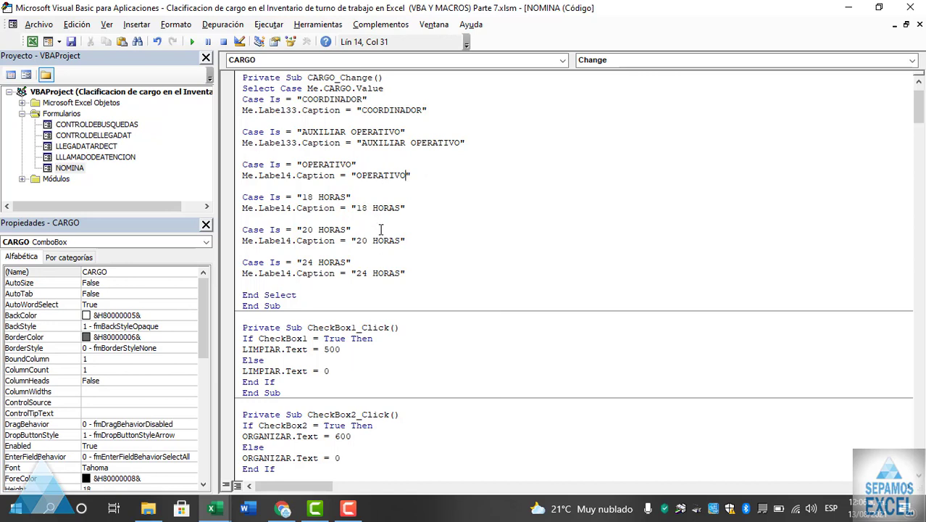
Step: Delete the leftover 18, 20 and 24 HORAS cases and make the OPERATIVO line target Label33
left_click_drag(413, 274, 242, 197)
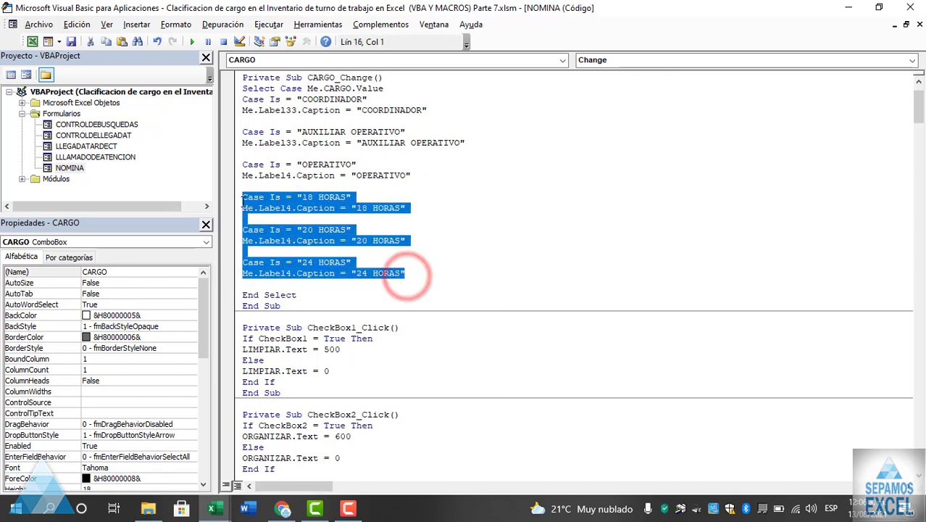
key("Delete")
key("BackSpace")
key("BackSpace")
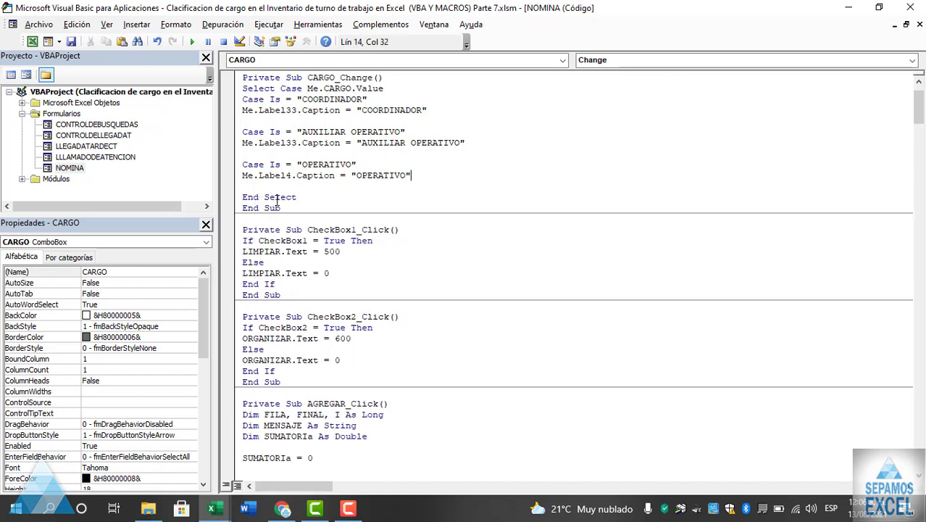
left_click(292, 179)
key("Delete")
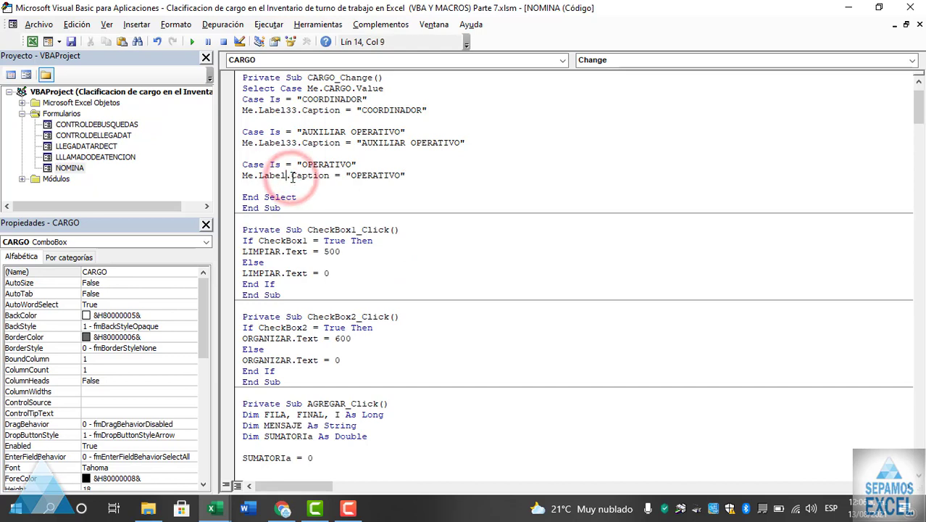
type("33")
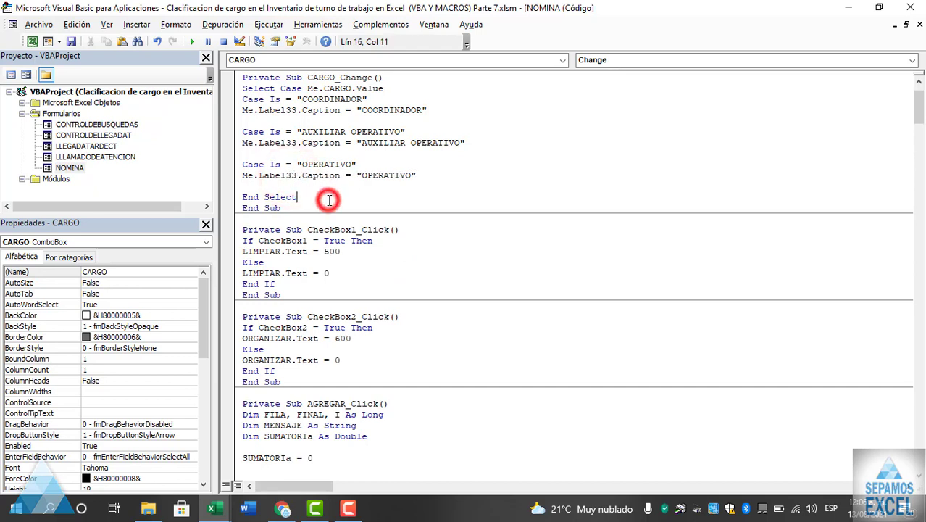
scroll(329, 200, "up", 1)
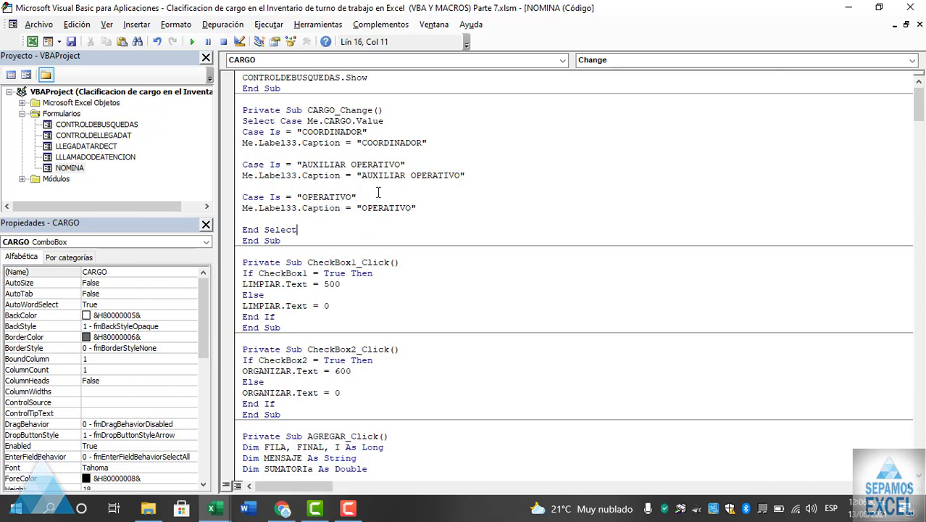
Step: Run NOMINA, choose COORDINADOR, AUXILIAR OPERATIVO and OPERATIVO in CARGO, watching the label, then exit via SALIR
key("F5")
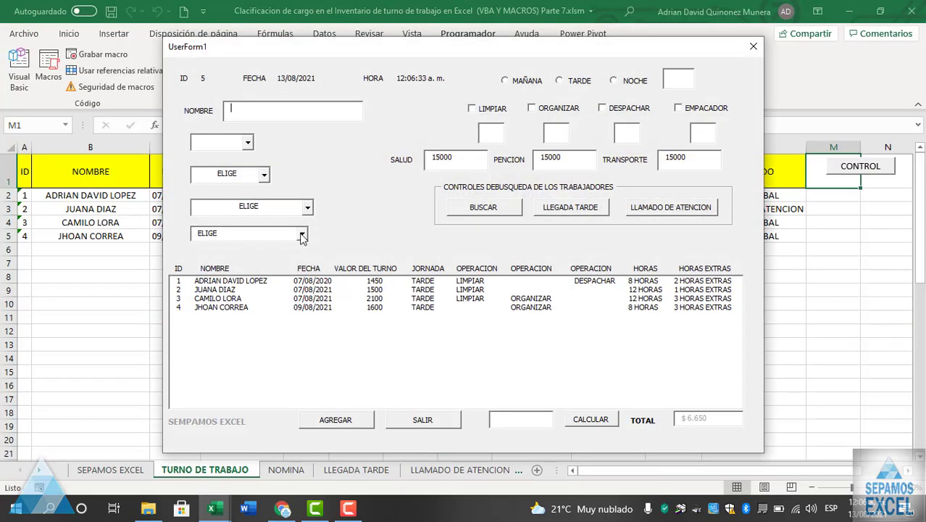
left_click(301, 233)
left_click(287, 250)
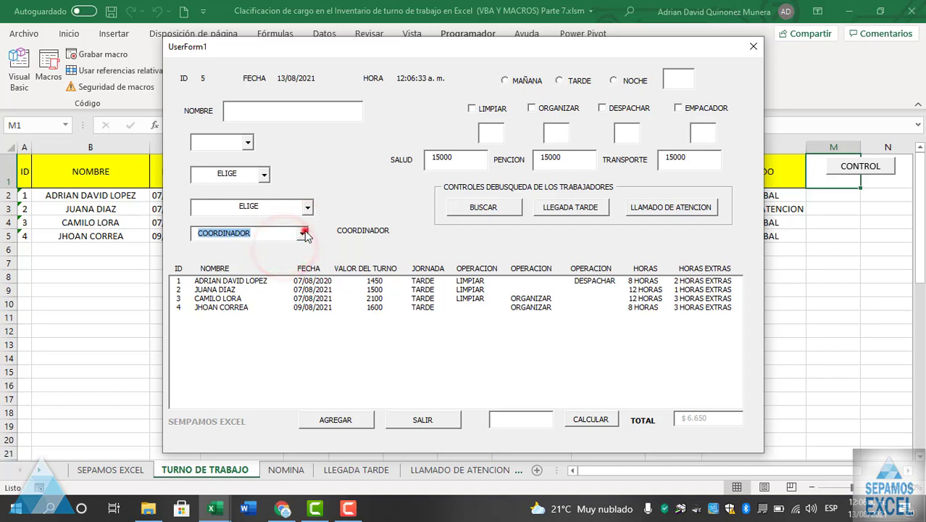
left_click(301, 232)
left_click(279, 257)
left_click(301, 233)
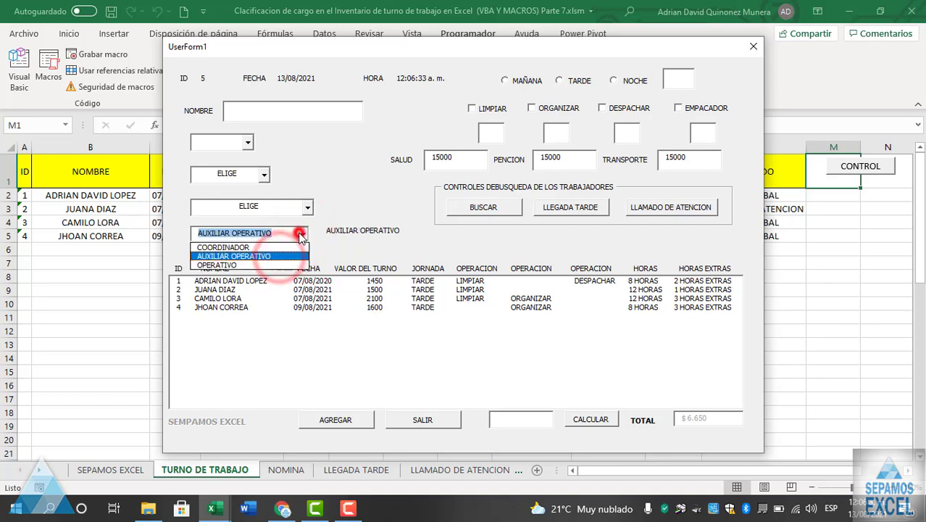
left_click(275, 266)
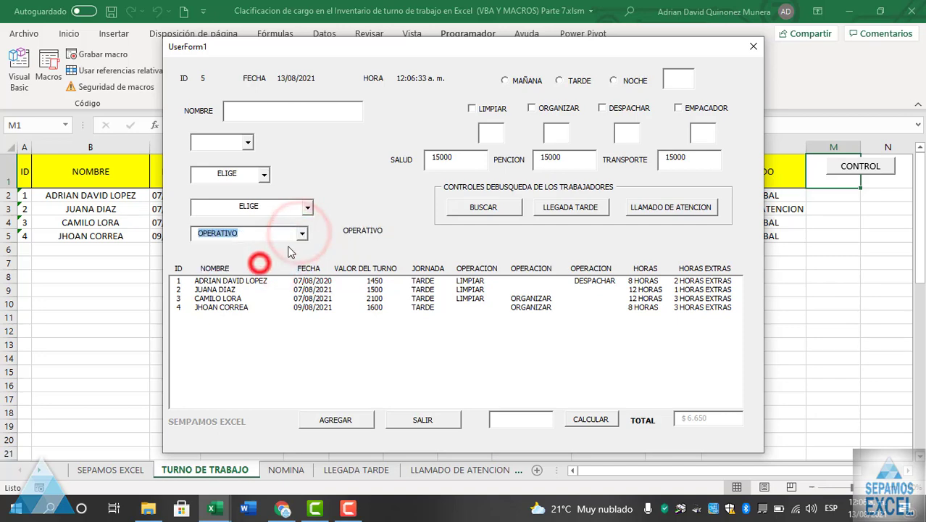
left_click(422, 420)
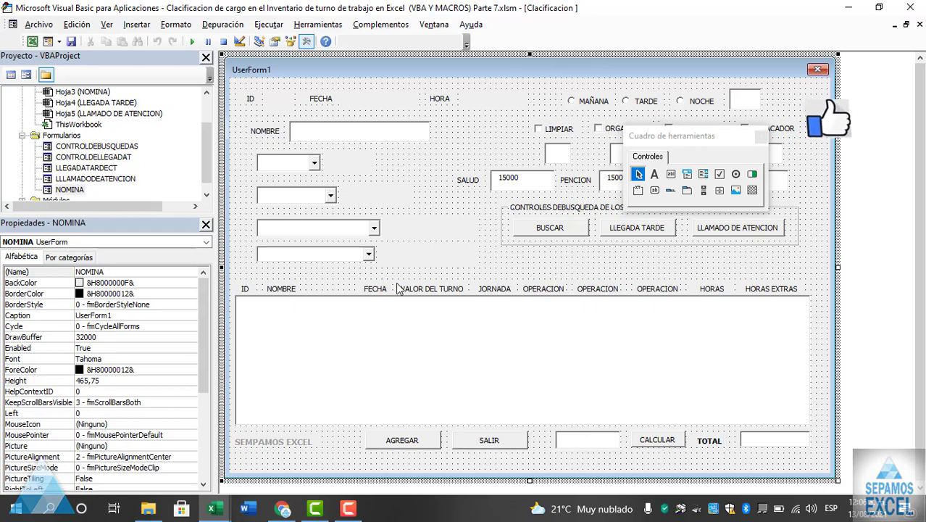
Step: Move the Toolbox off the NOMINA design and run the form, which shows ELIGE in CARGO
mouse_move(710, 137)
left_mouse_down()
mouse_move(482, 277)
mouse_move(537, 186)
mouse_move(566, 181)
left_mouse_up()
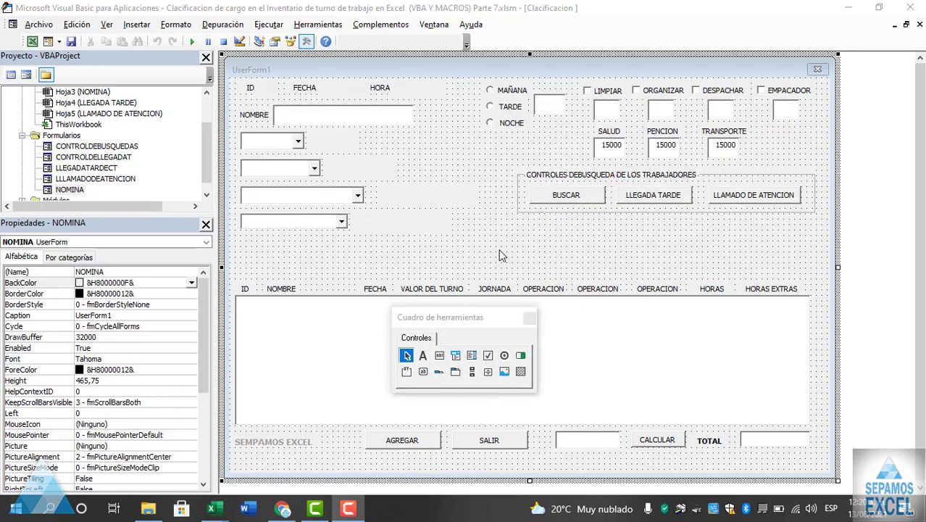
left_click(499, 250)
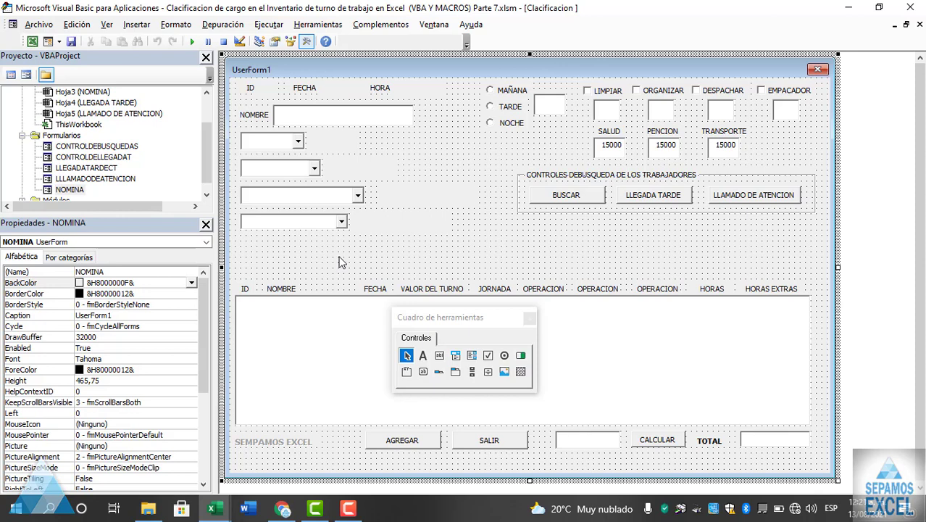
key("F5")
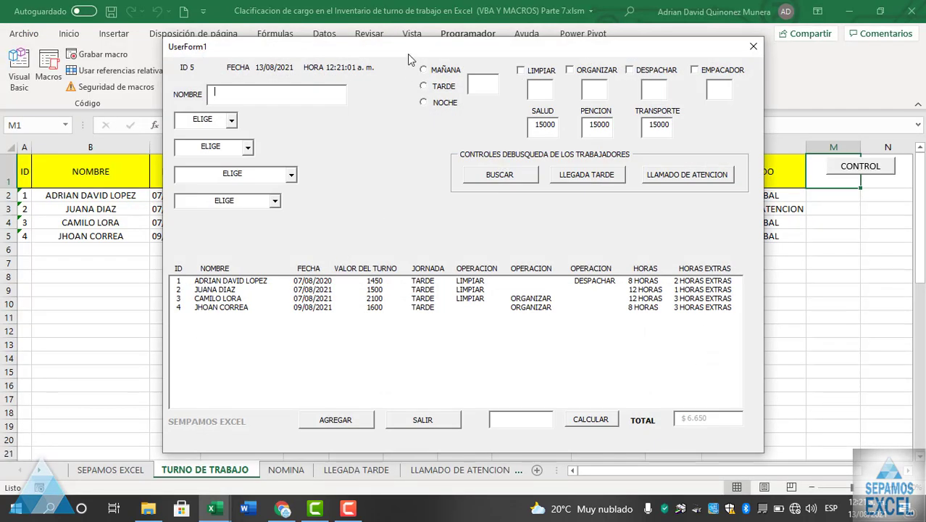
Step: Run the form with the NOCHE shift (250) and LIMPIAR, ORGANIZAR, DESPACHAR, EMPACADOR ticked, then close it
left_click(407, 54)
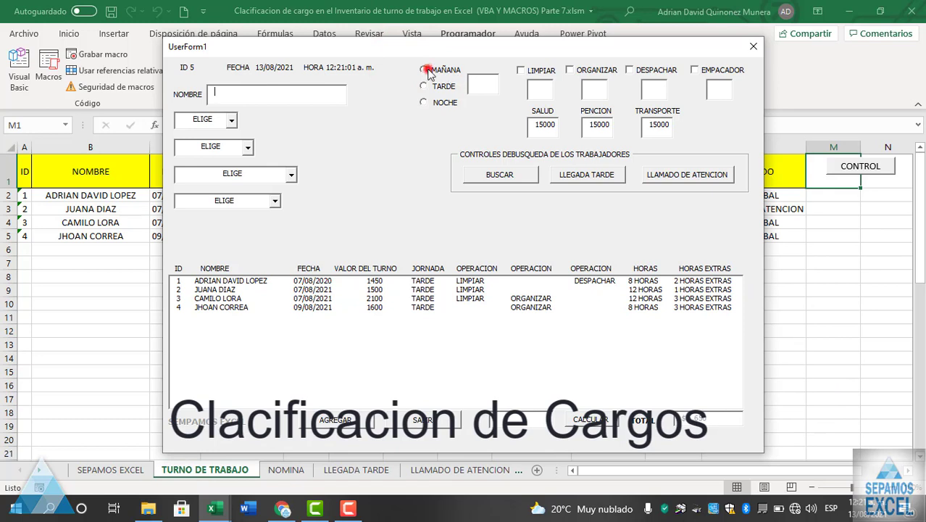
left_click(424, 102)
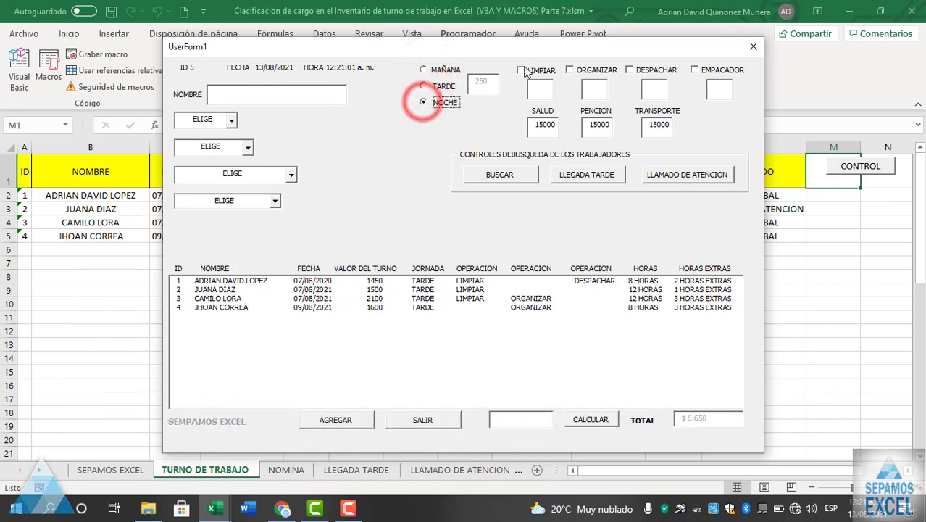
left_click(526, 71)
left_click(579, 69)
left_click(643, 69)
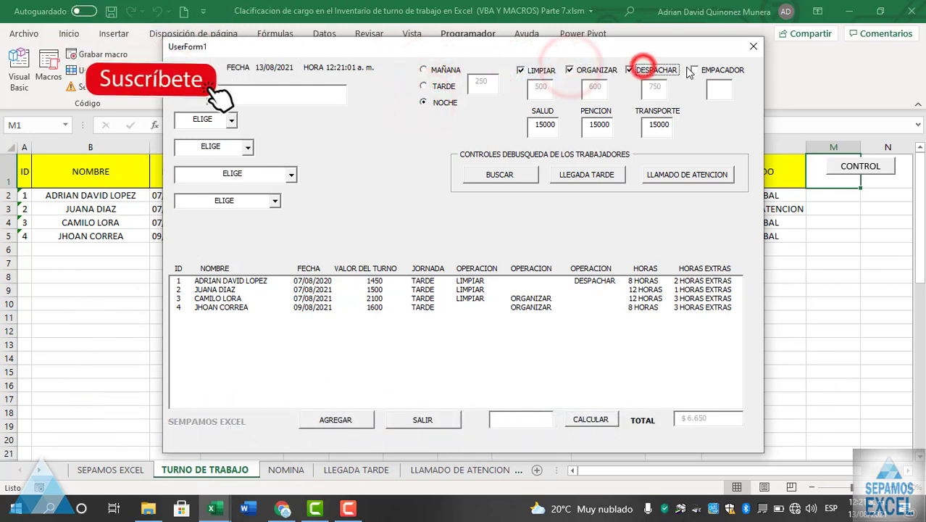
left_click(693, 69)
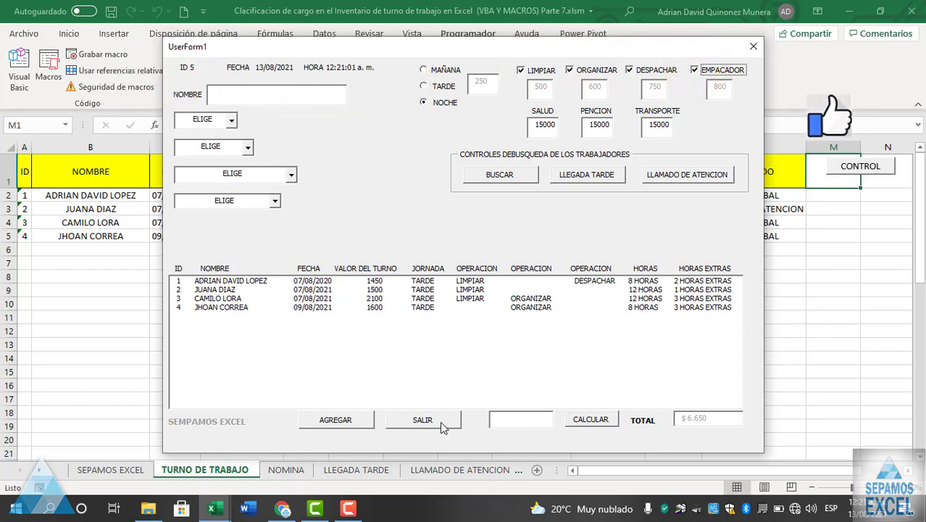
left_click(440, 422)
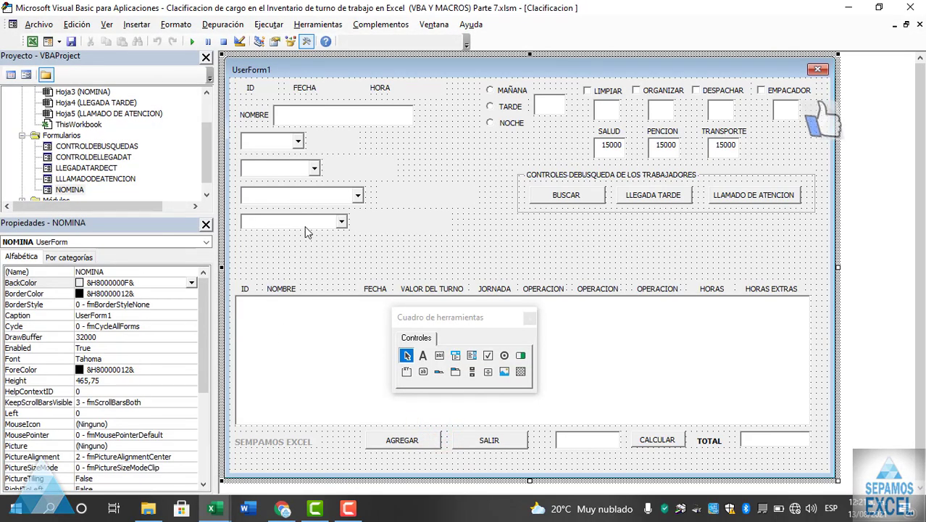
Step: Copy the CARGO combo and the empty Label33 to just below them, creating a new combo and Label34
left_click(304, 222)
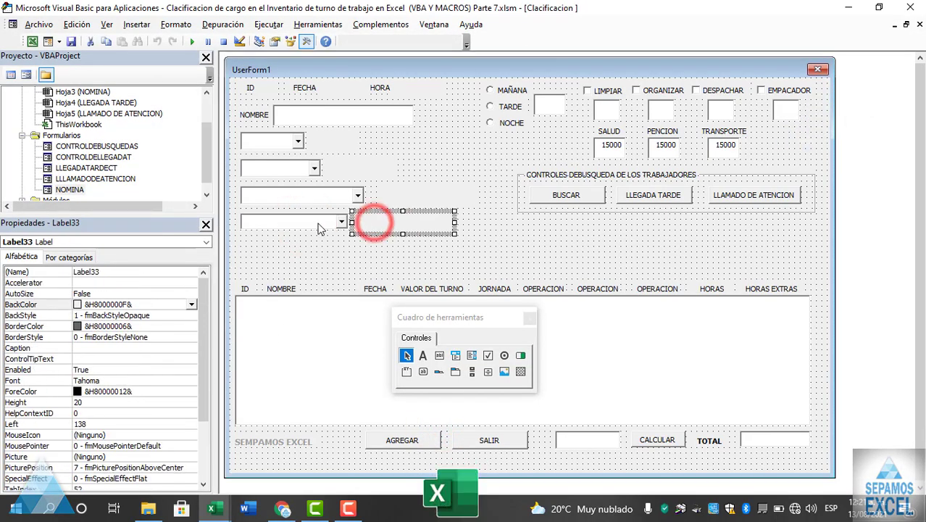
left_click(317, 223)
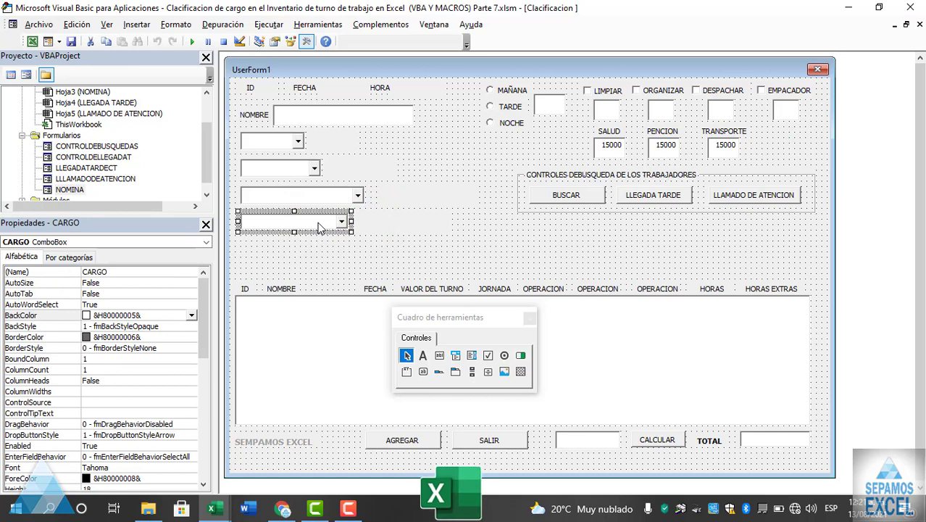
left_click_drag(318, 227, 317, 253)
left_click(393, 223)
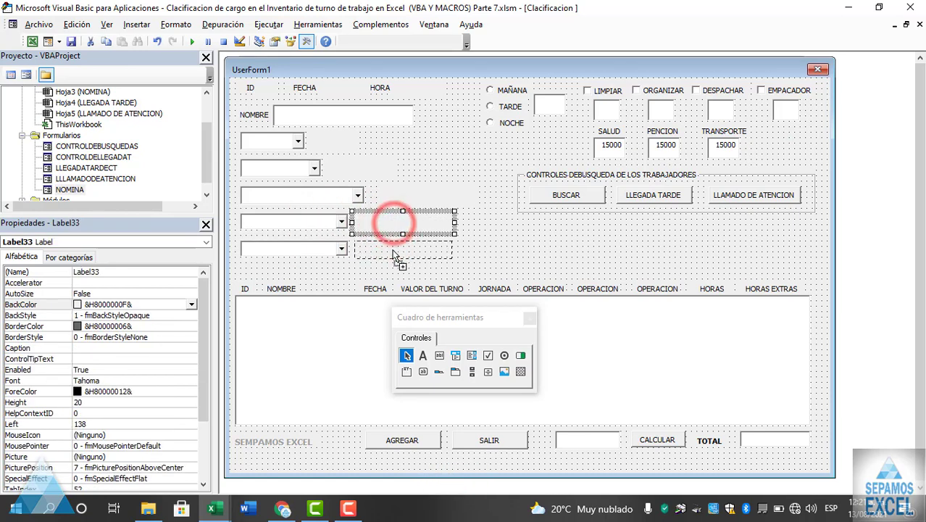
left_click_drag(397, 242, 397, 250)
left_click(478, 250)
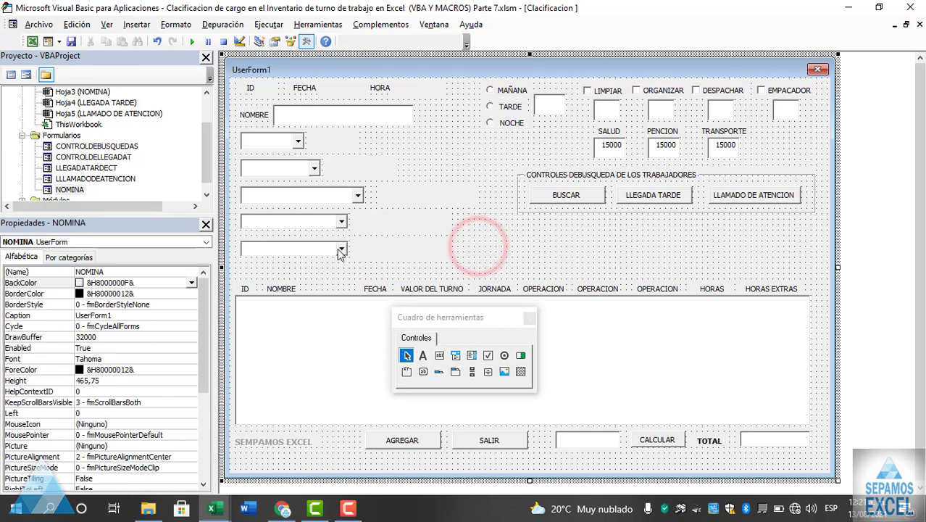
Step: Rename the new combo box below CARGO to NUMERO
left_click(335, 250)
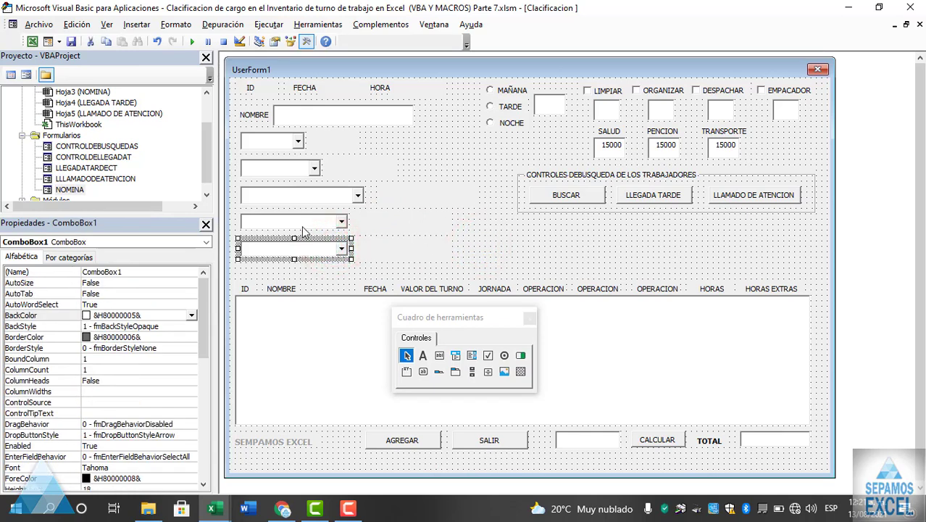
left_click(302, 222)
left_click(299, 244)
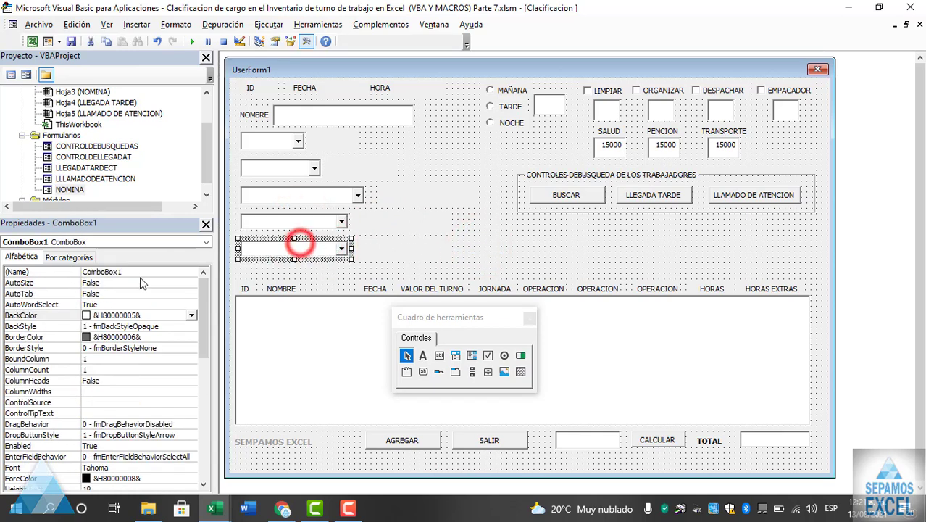
left_click(142, 271)
key("BackSpace")
key("BackSpace")
key("BackSpace")
type("NUMERO")
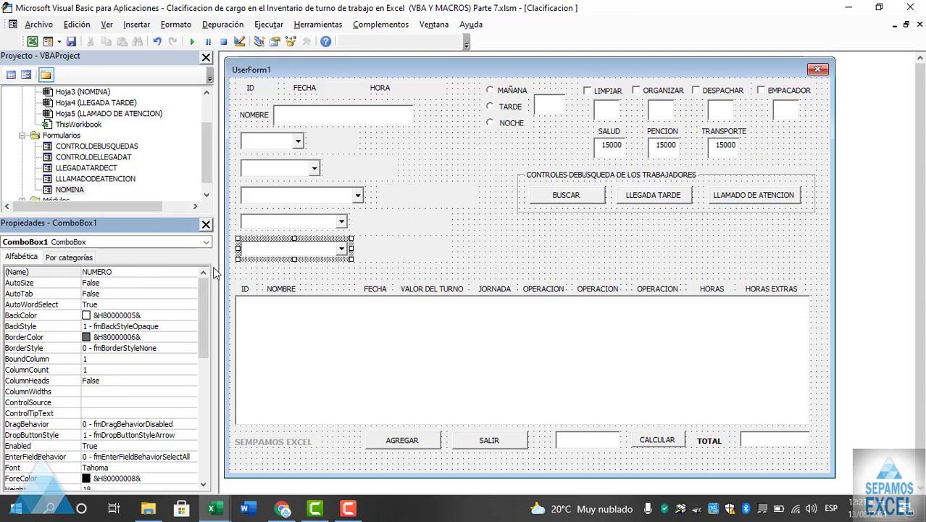
left_click(484, 260)
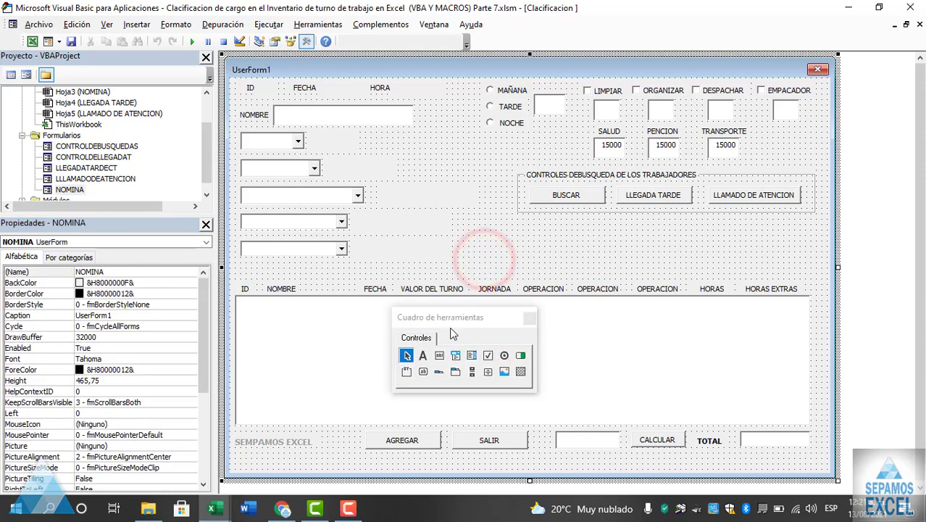
Step: Shift the employee list headers and bottom buttons up slightly on the form
left_click_drag(465, 313, 665, 161)
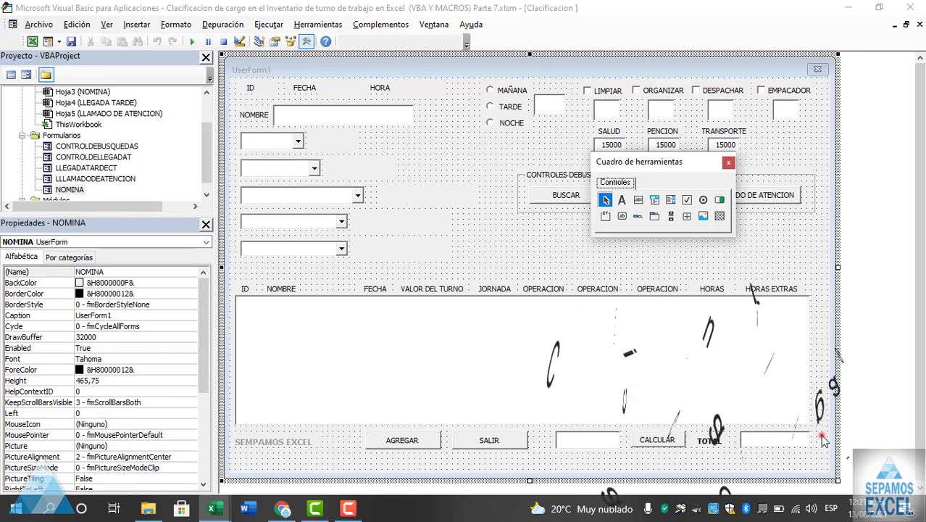
left_click_drag(822, 435, 237, 287)
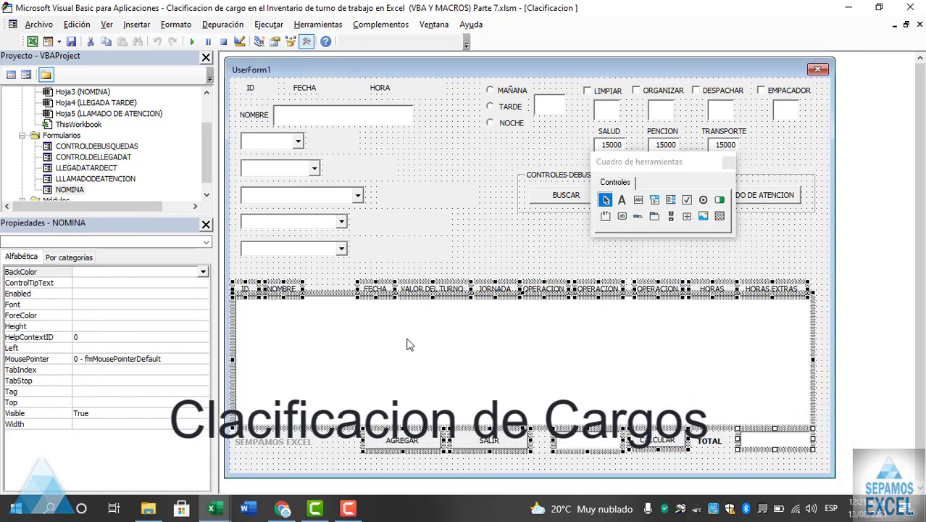
left_click_drag(420, 332, 421, 316)
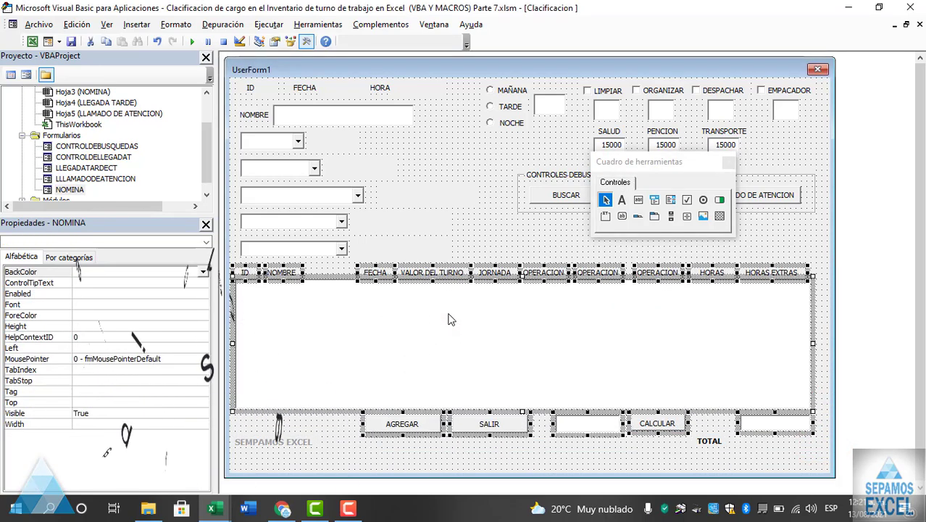
left_click(517, 254)
Step: Test-run the form to check the layout, then open the UserForm_Initialize code
key("F5")
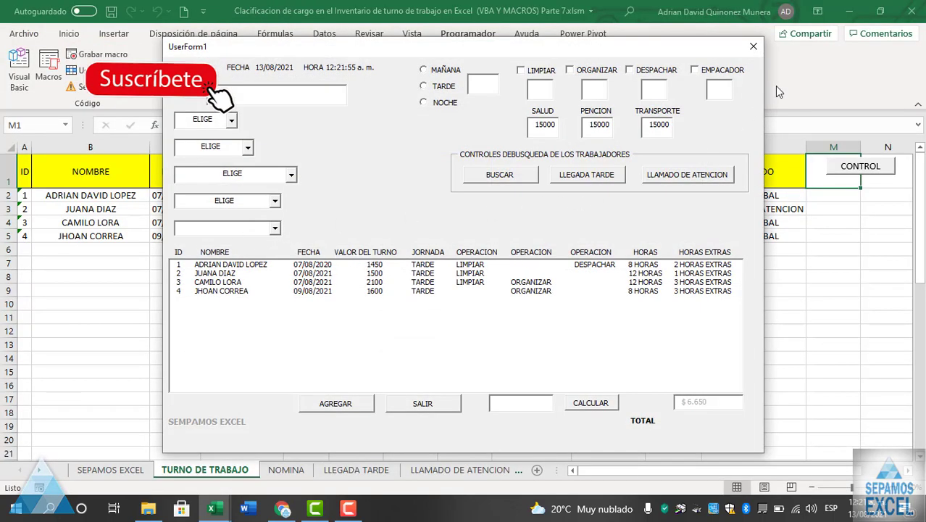
left_click(755, 48)
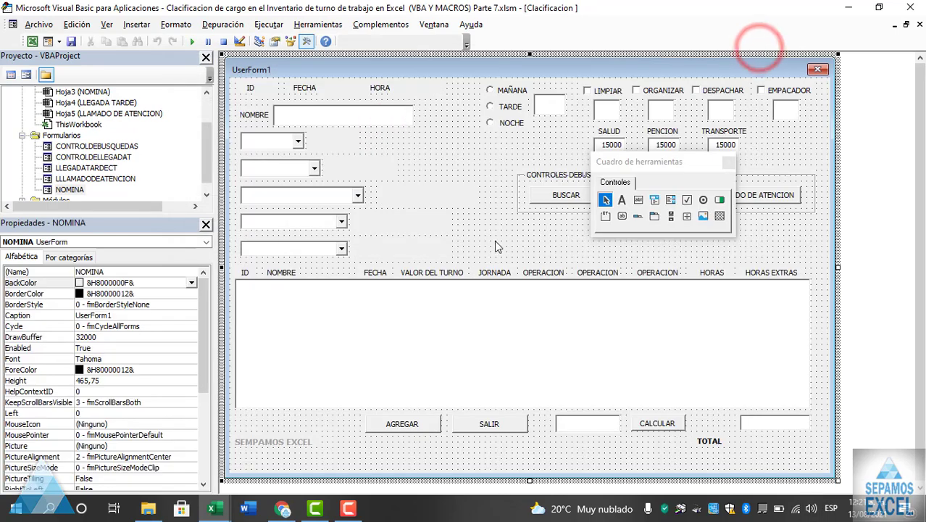
left_click(319, 248)
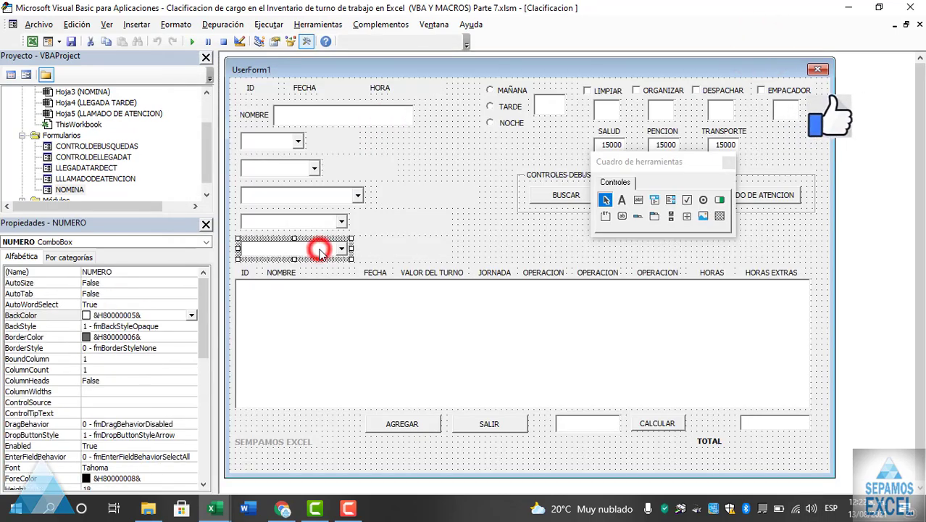
double_click(496, 245)
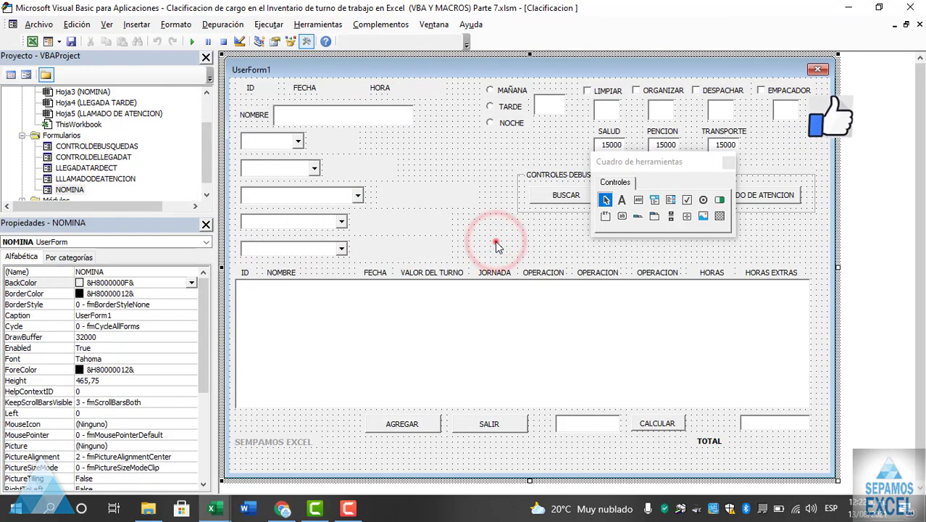
Step: Below the CARGO items, add Me.NUMERO.Value = "ELIGE" as the combo's default
scroll(420, 287, "down", 1)
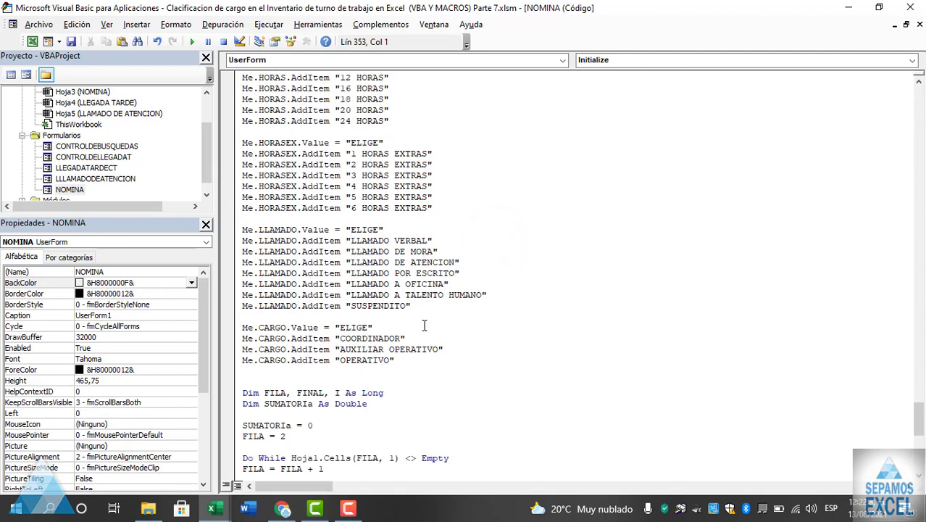
left_click(407, 362)
key("Return")
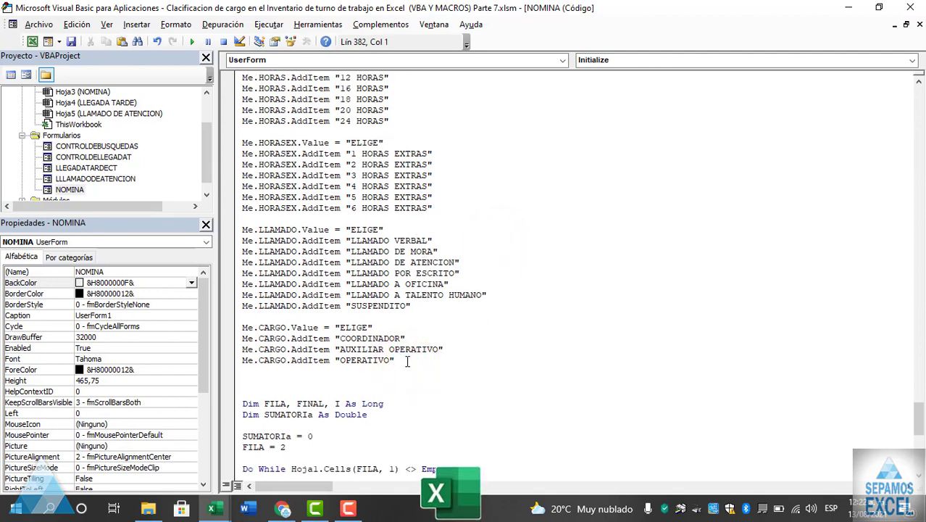
key("Return")
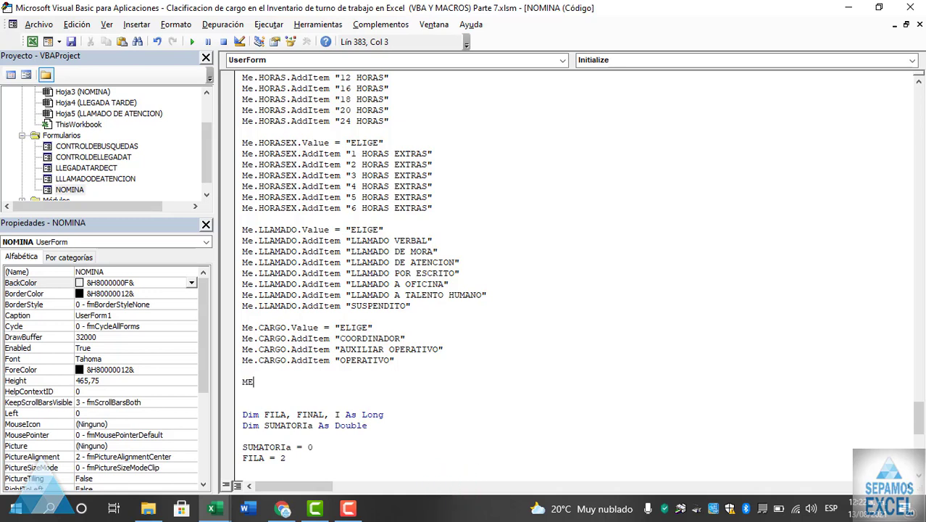
type(".NUMER")
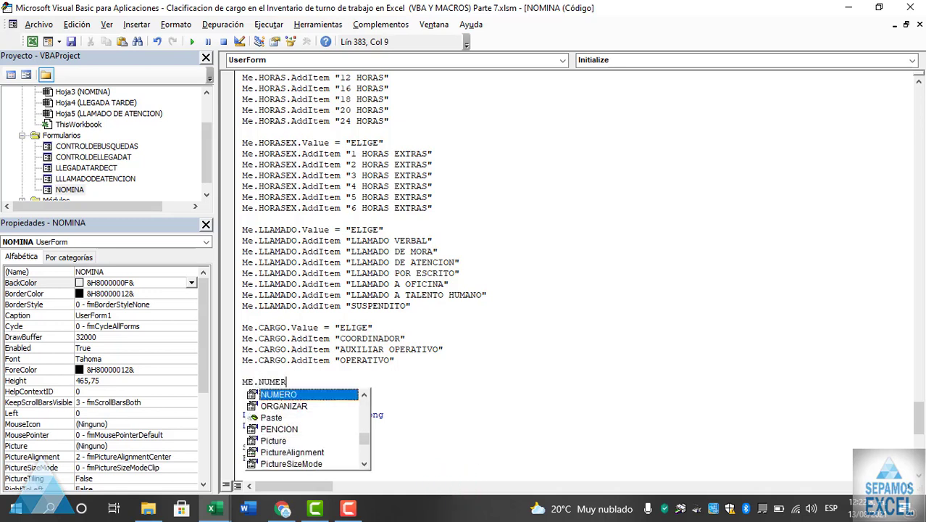
type("O .Value=\"ELIGE")
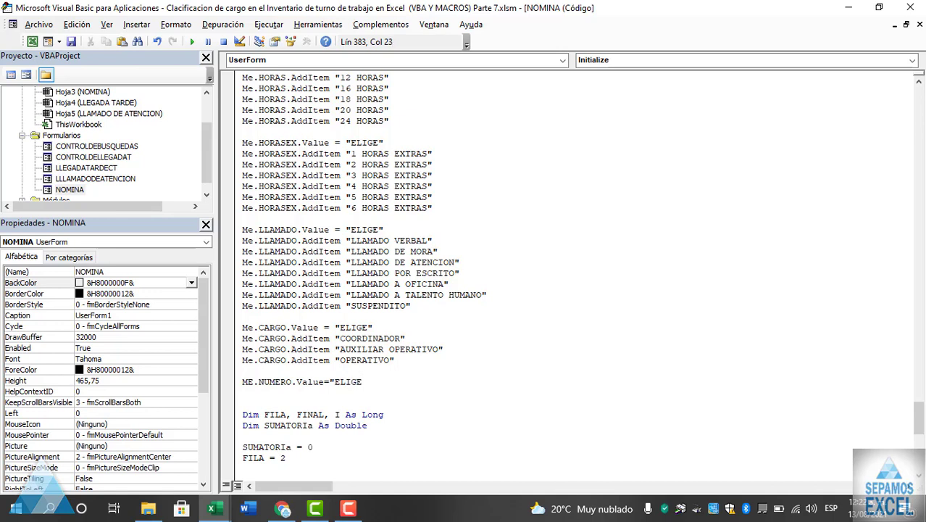
key("Return")
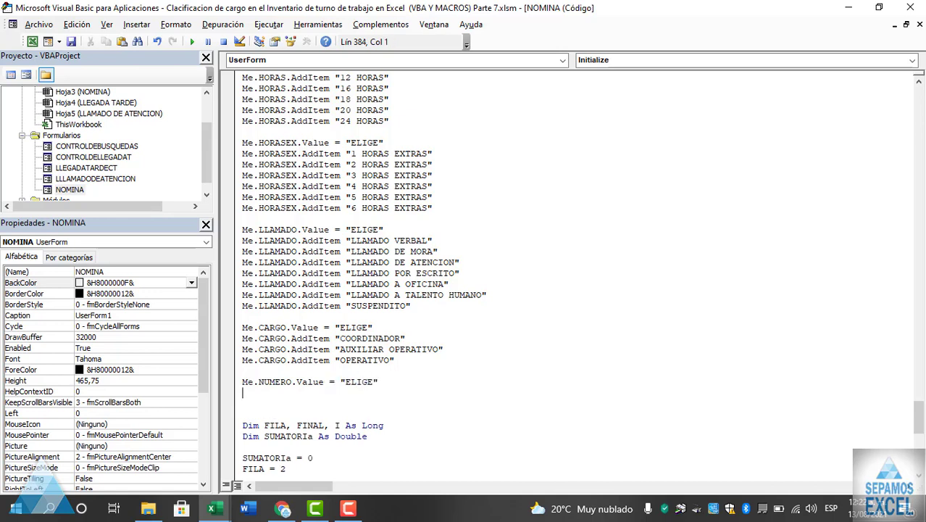
Step: Add the line Me.NUMERO.AddItem "CO1"
type("ME.NI")
key("BackSpace")
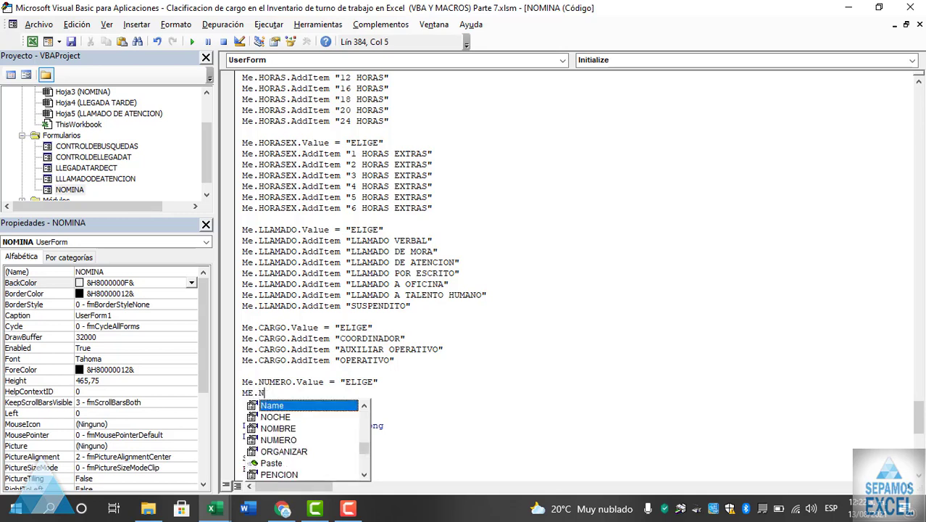
type("UMERO")
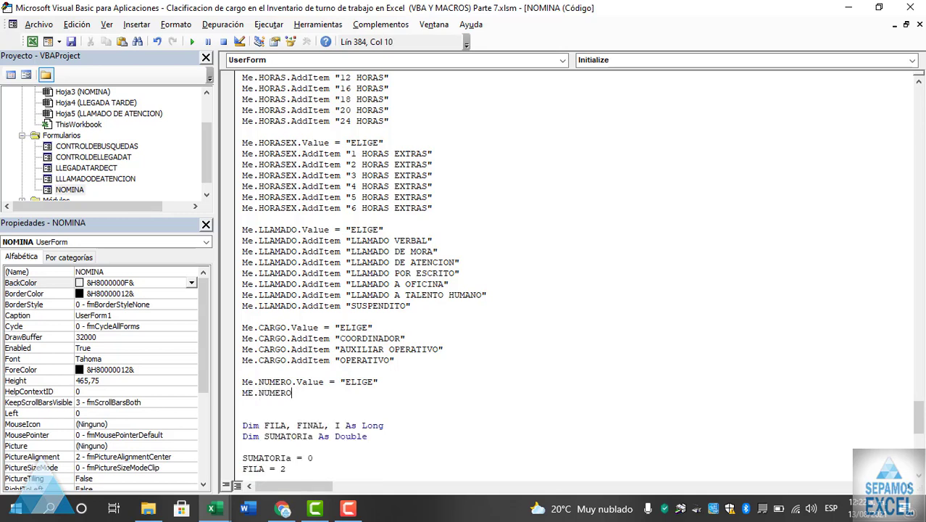
type(" .A")
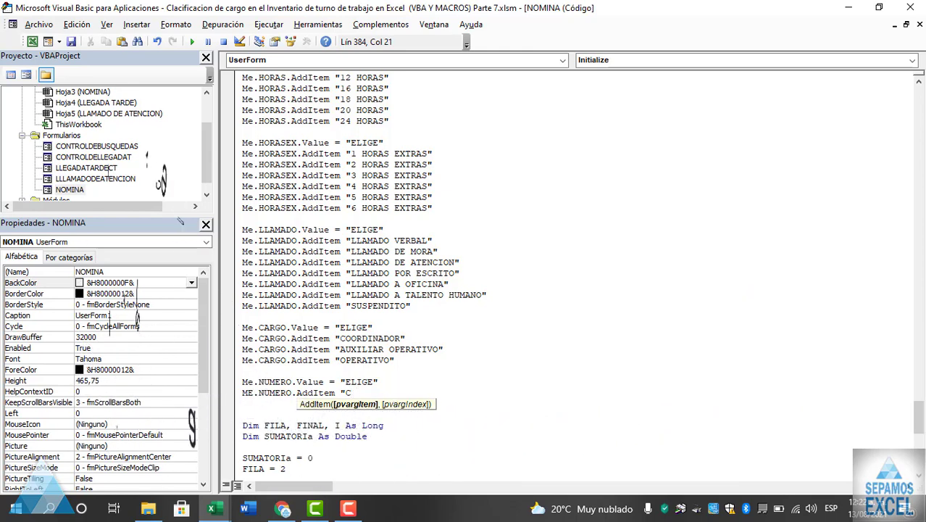
key("BackSpace")
type(".")
key("BackSpace")
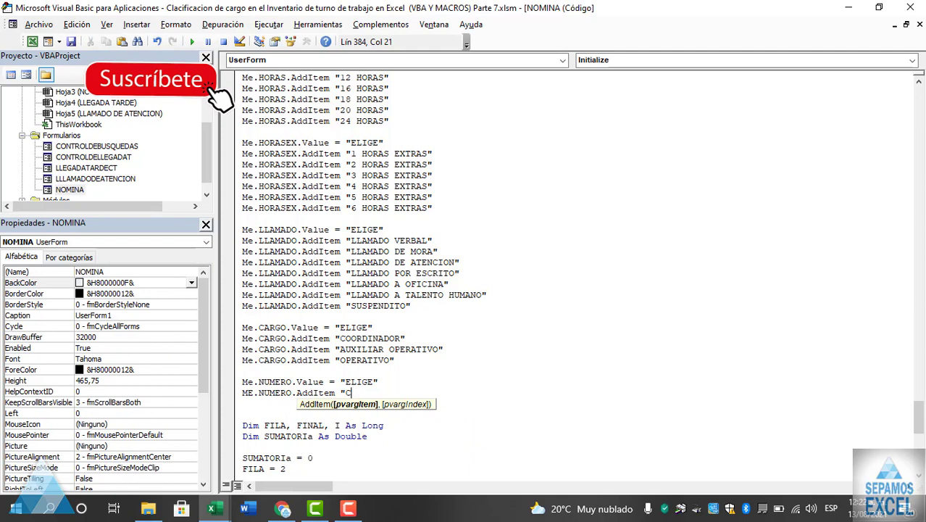
type("1")
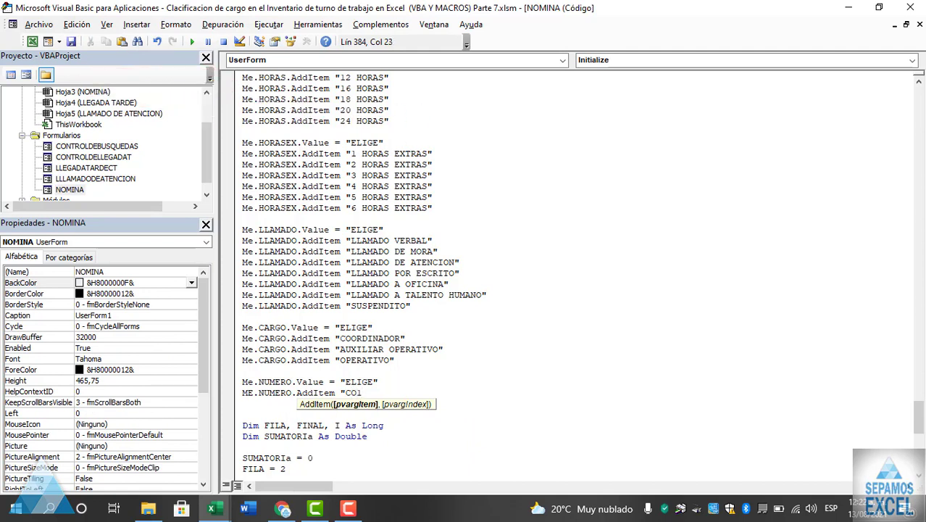
type("\"")
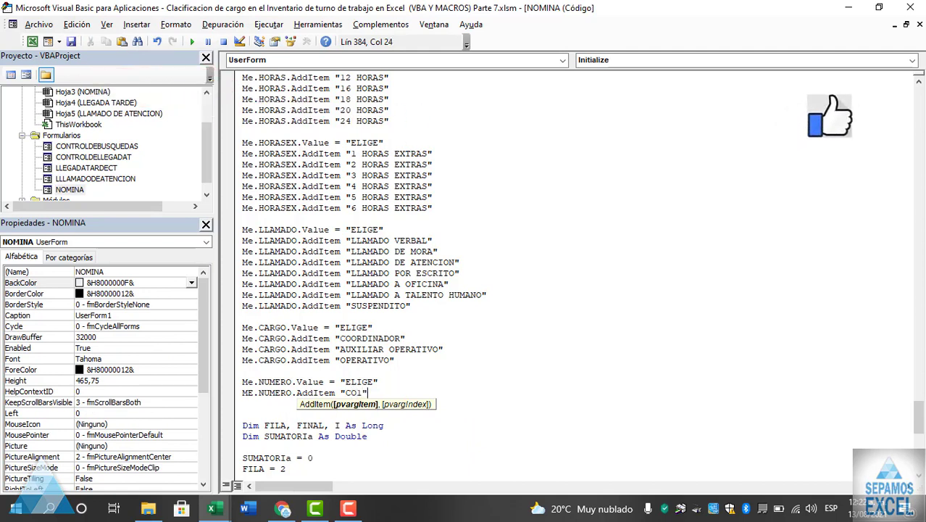
key("Return")
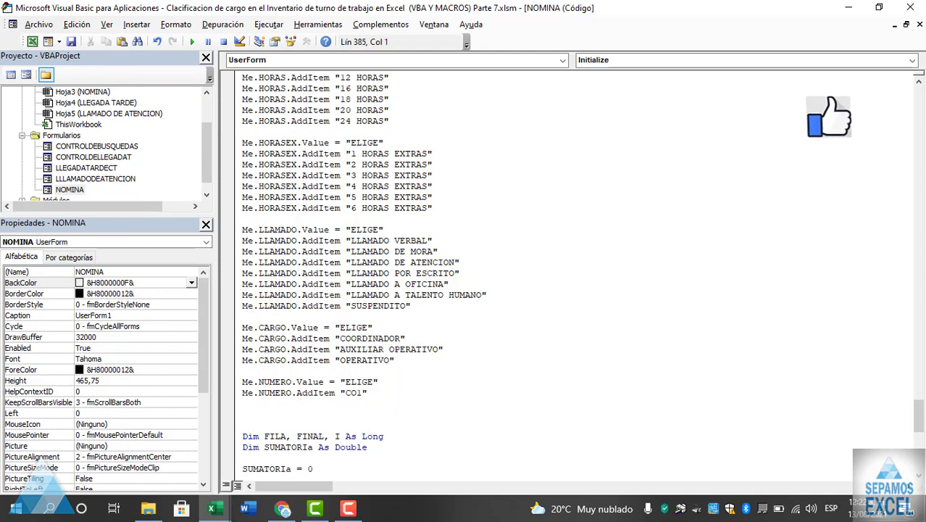
Step: Add the line Me.NUMERO.AddItem "AUP"
type("ME.")
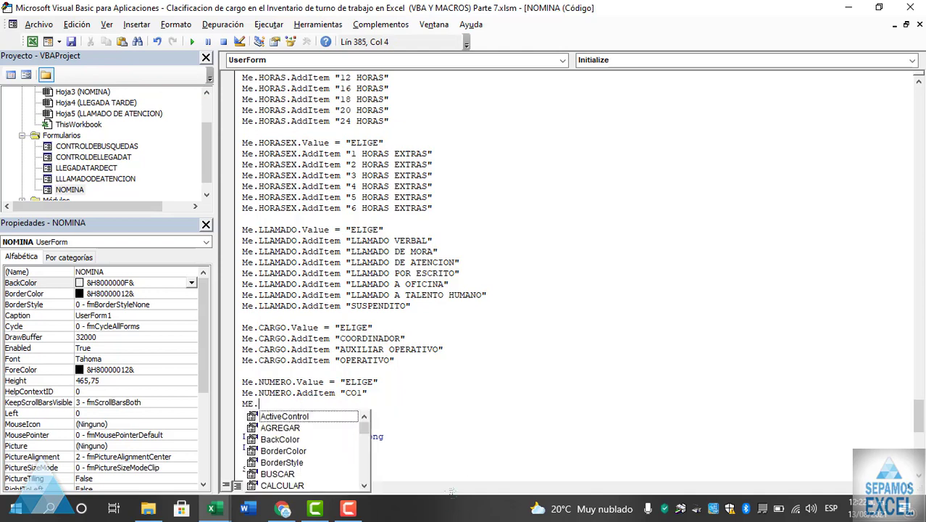
type("NUMERO")
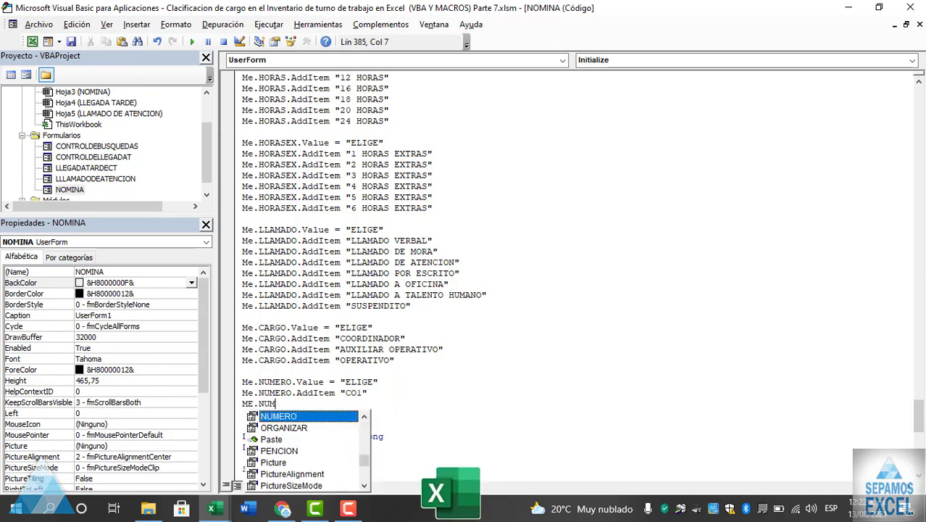
key("BackSpace")
type(".A ")
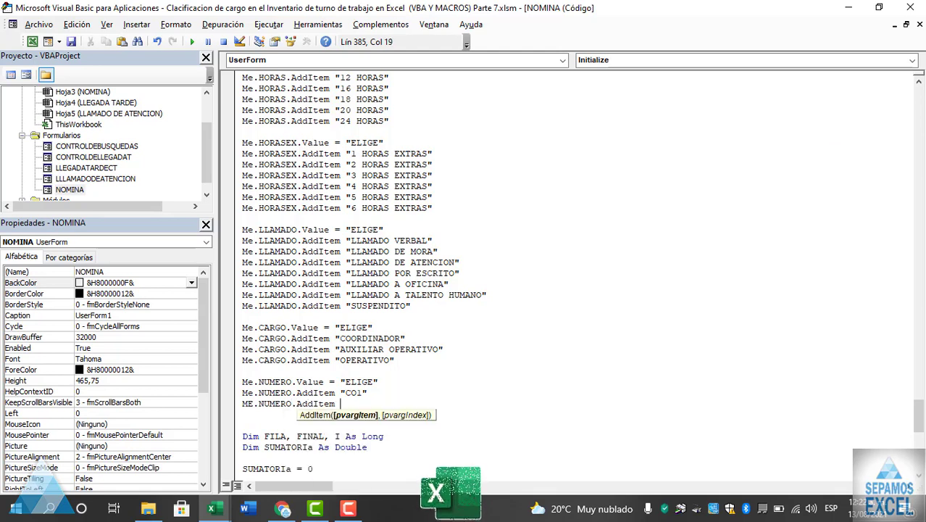
type("=")
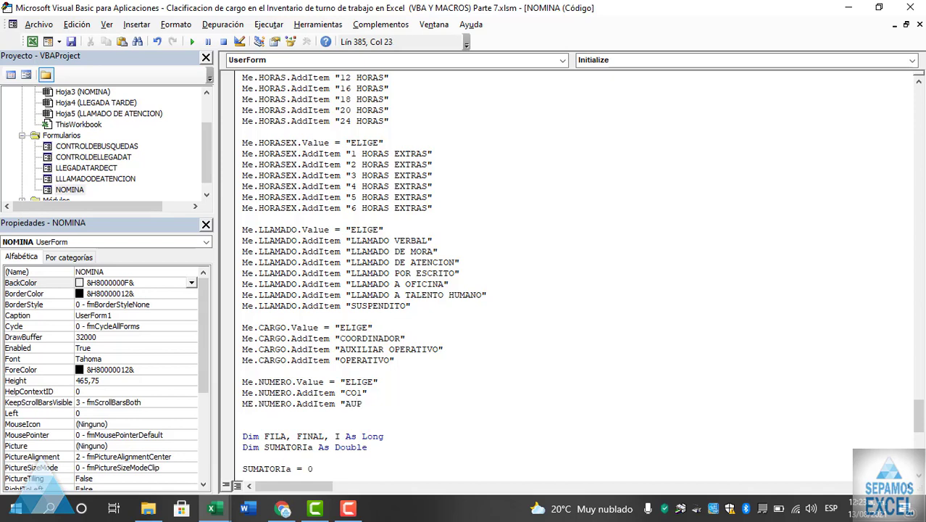
key("Return")
type("ME")
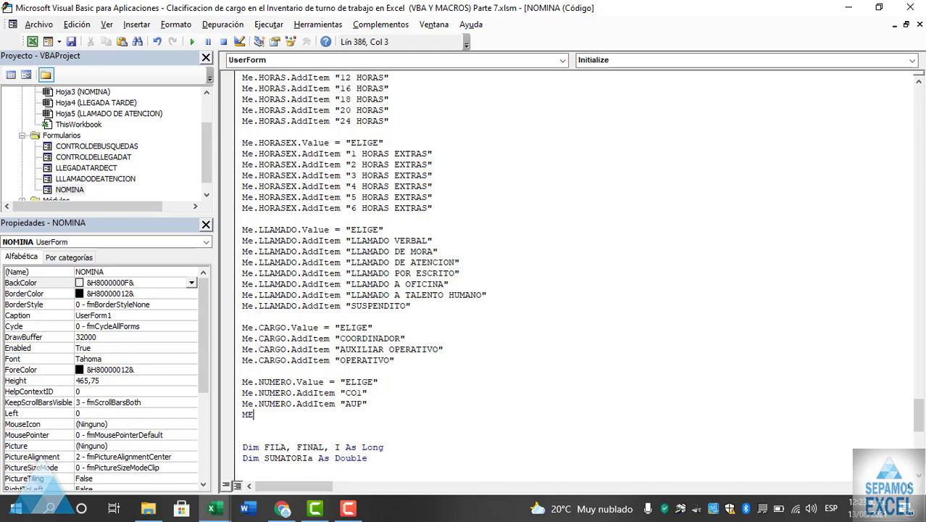
Step: Add Me.NUMERO.AddItem "OP" and remove the extra blank line below it
type(".NE")
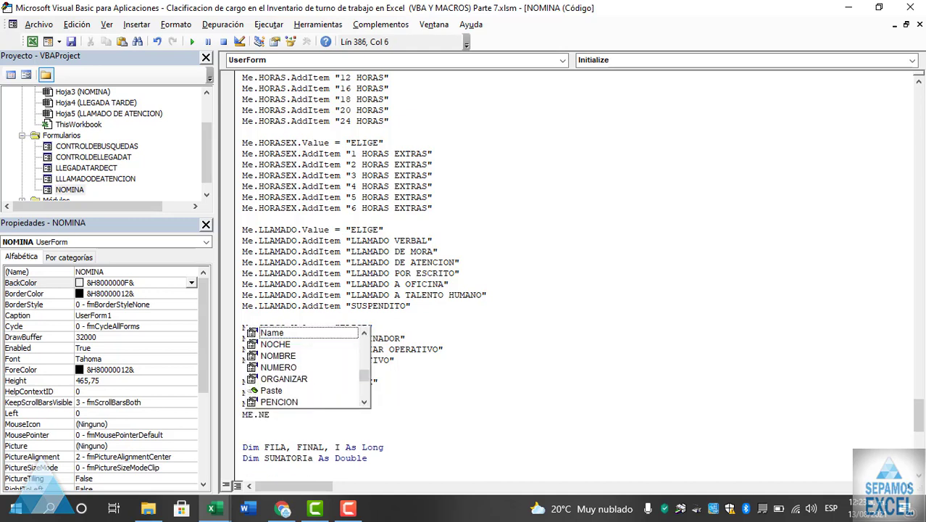
key("BackSpace")
type("U")
type(".")
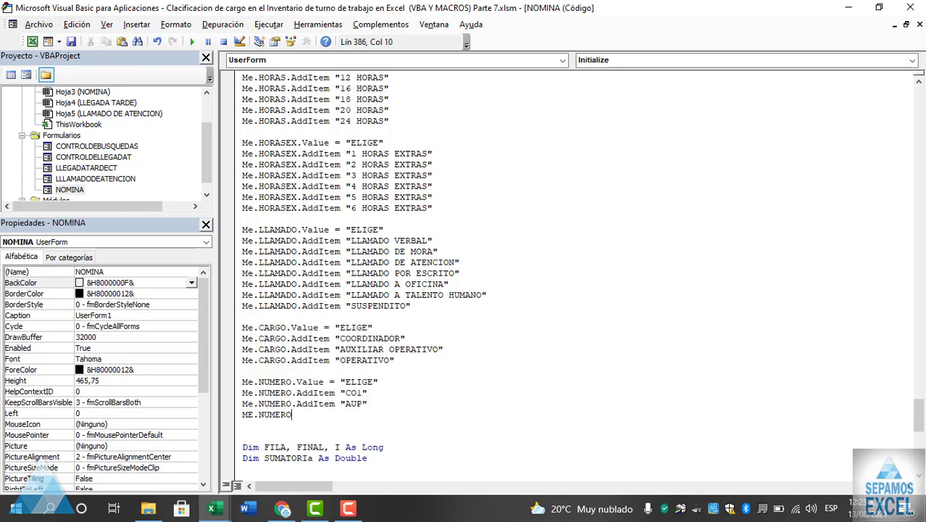
type("ad")
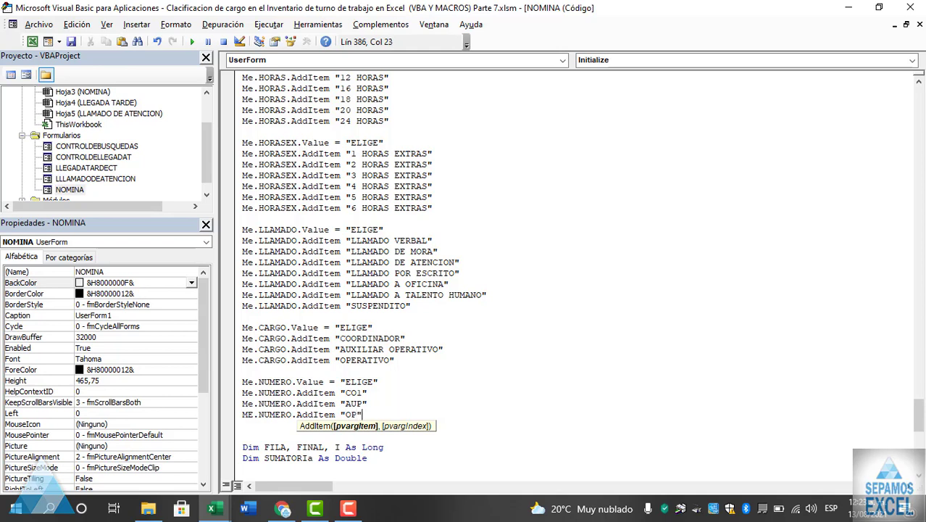
left_click(445, 410)
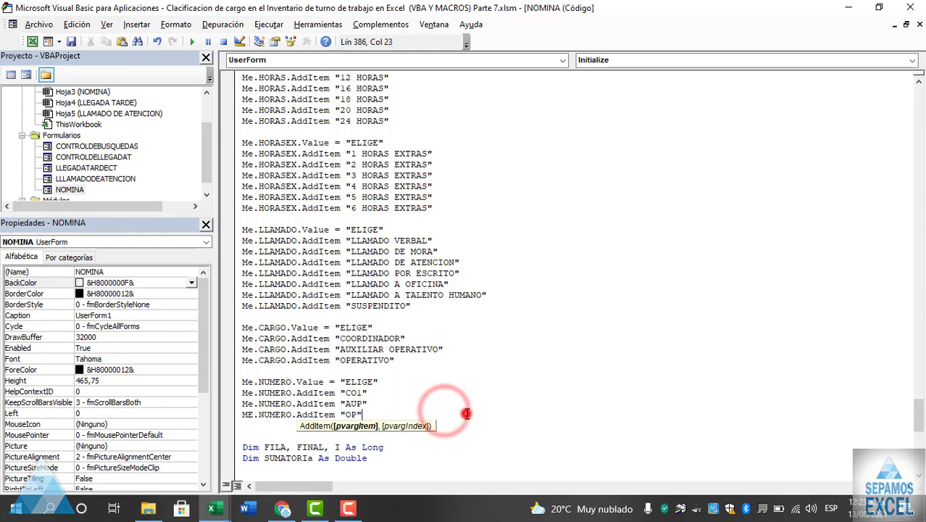
key("Return")
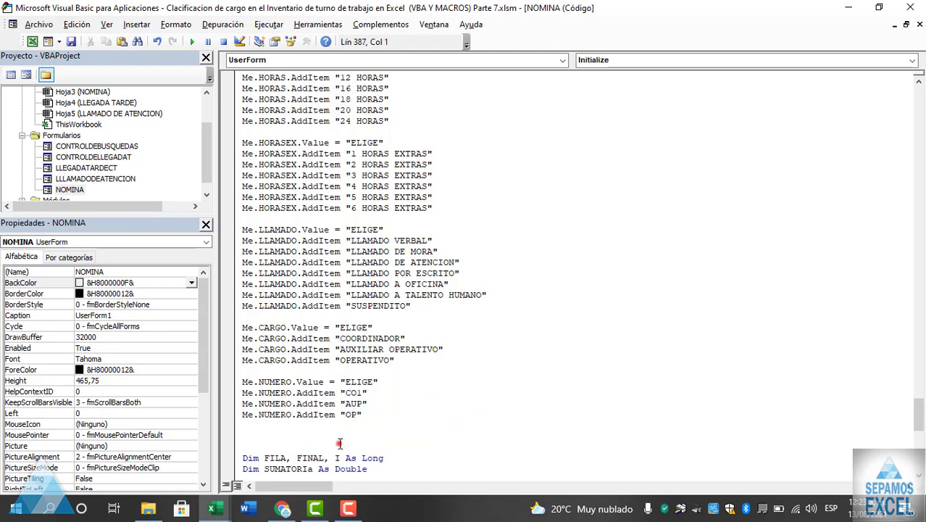
left_click(339, 442)
key("BackSpace")
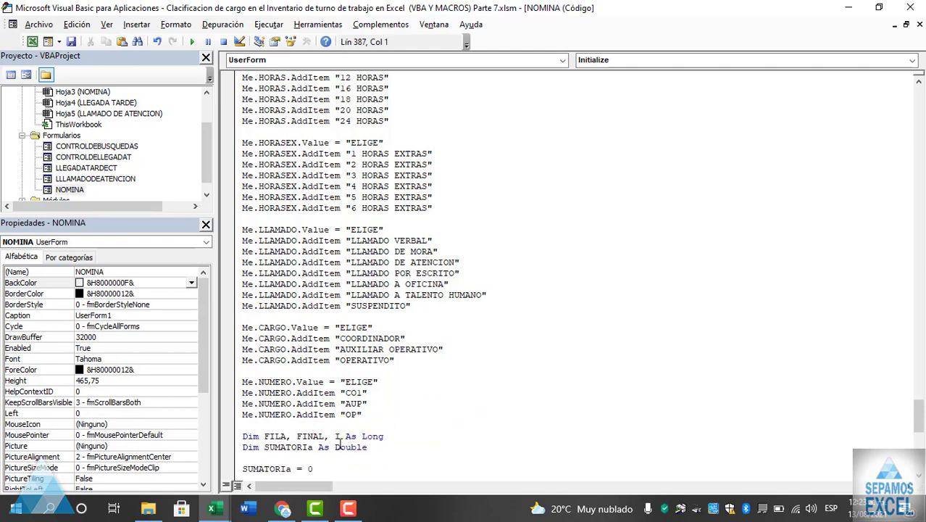
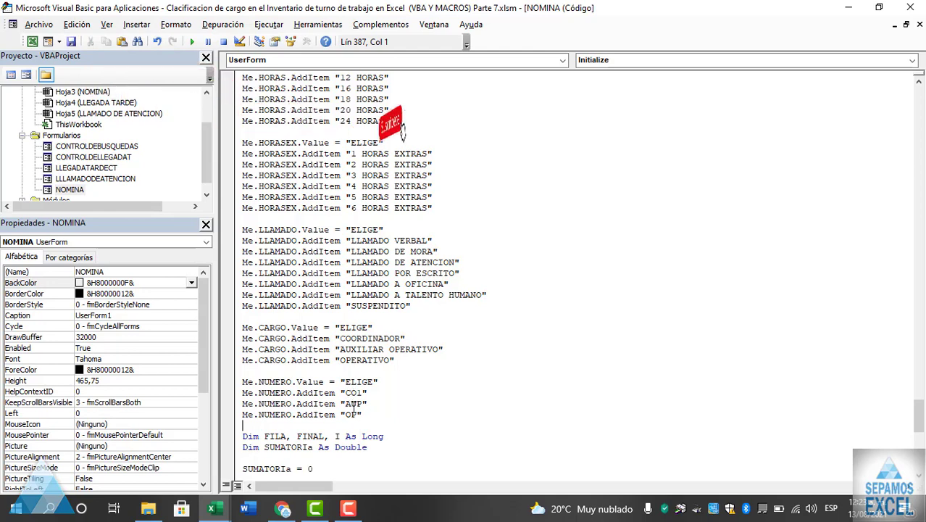
Step: Double-click the NUMERO combo box on the NOMINA form to generate Private Sub NUMERO_Change()
scroll(361, 374, "up", 3)
scroll(360, 374, "up", 2)
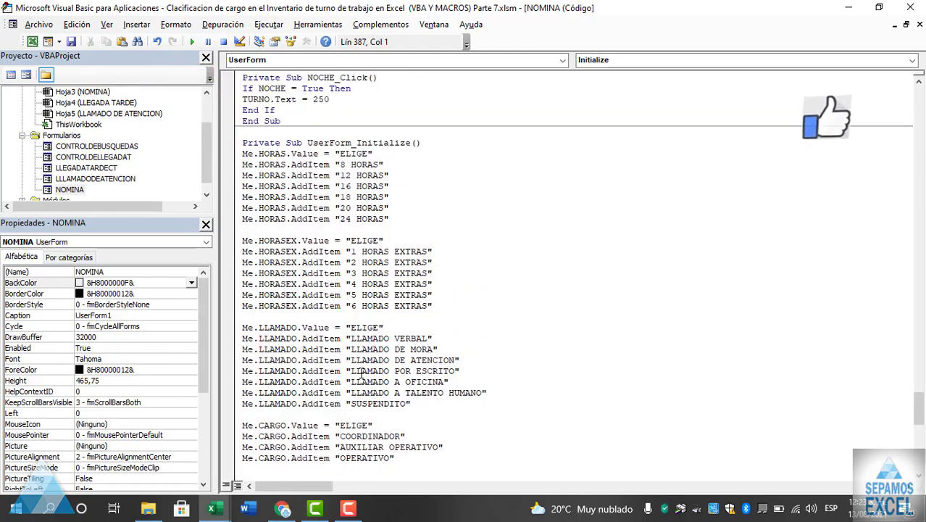
scroll(361, 374, "up", 8)
scroll(360, 374, "up", 2)
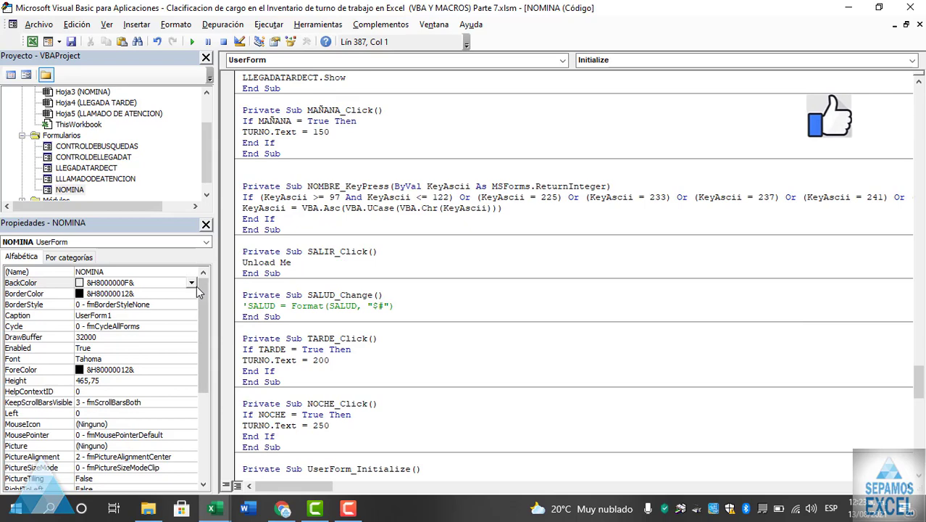
double_click(69, 189)
double_click(493, 244)
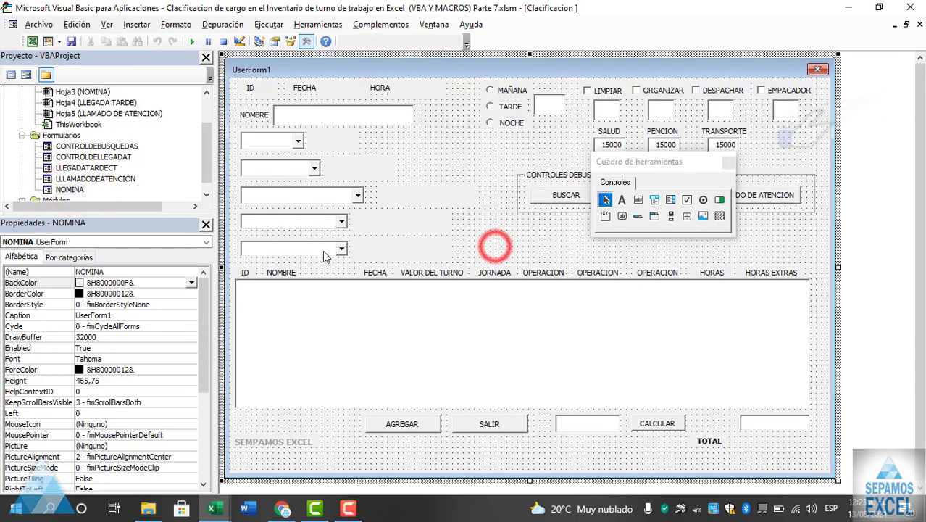
left_click(322, 250)
scroll(744, 396, "up", 4)
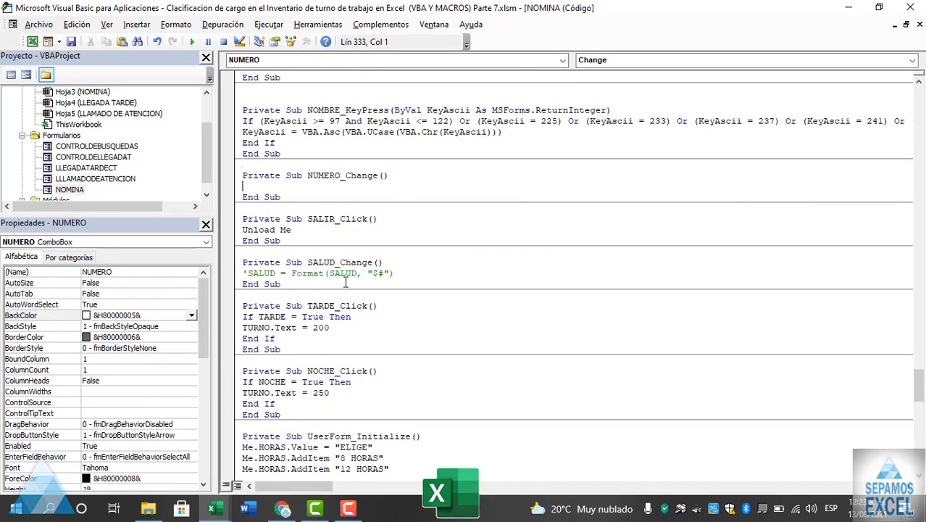
scroll(744, 395, "up", 3)
scroll(744, 396, "up", 1)
scroll(744, 396, "up", 5)
scroll(744, 396, "up", 5)
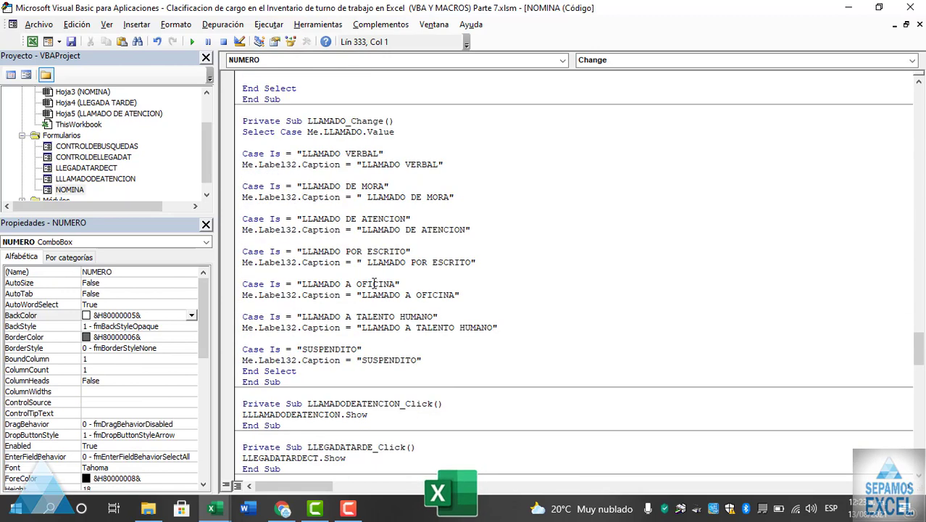
scroll(374, 282, "up", 4)
scroll(374, 282, "up", 5)
scroll(374, 282, "up", 4)
scroll(374, 283, "up", 4)
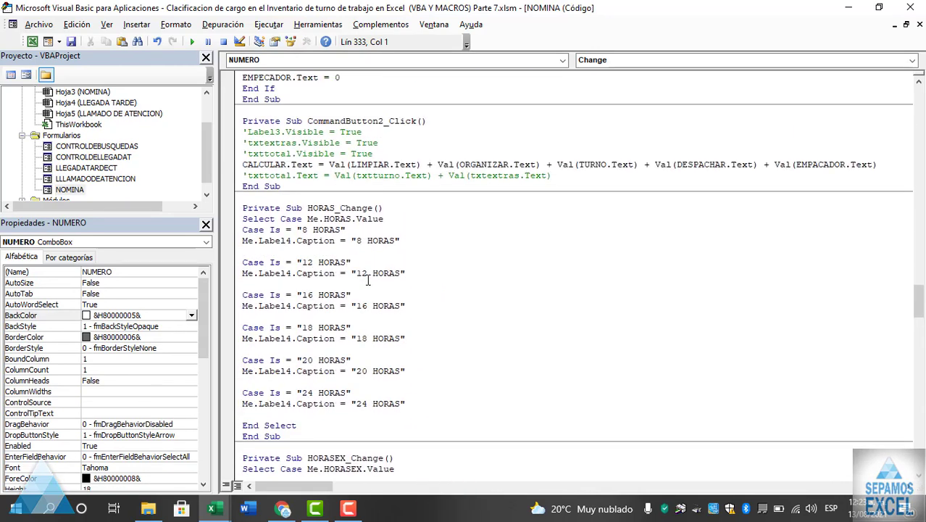
scroll(372, 281, "up", 8)
scroll(370, 279, "up", 4)
scroll(369, 279, "up", 2)
scroll(368, 279, "down", 6)
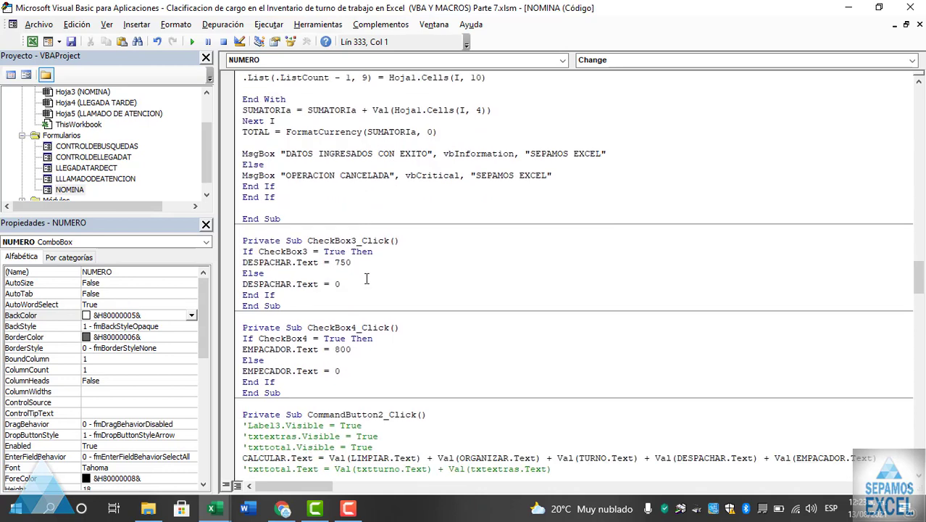
scroll(366, 279, "down", 7)
scroll(365, 277, "down", 2)
scroll(366, 279, "down", 2)
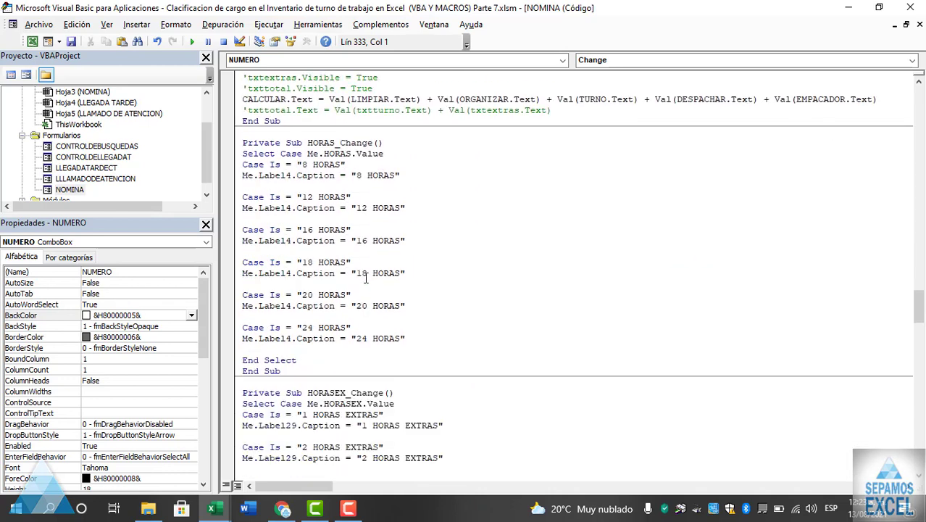
scroll(366, 279, "down", 4)
scroll(365, 279, "down", 3)
scroll(365, 281, "down", 4)
scroll(364, 283, "down", 3)
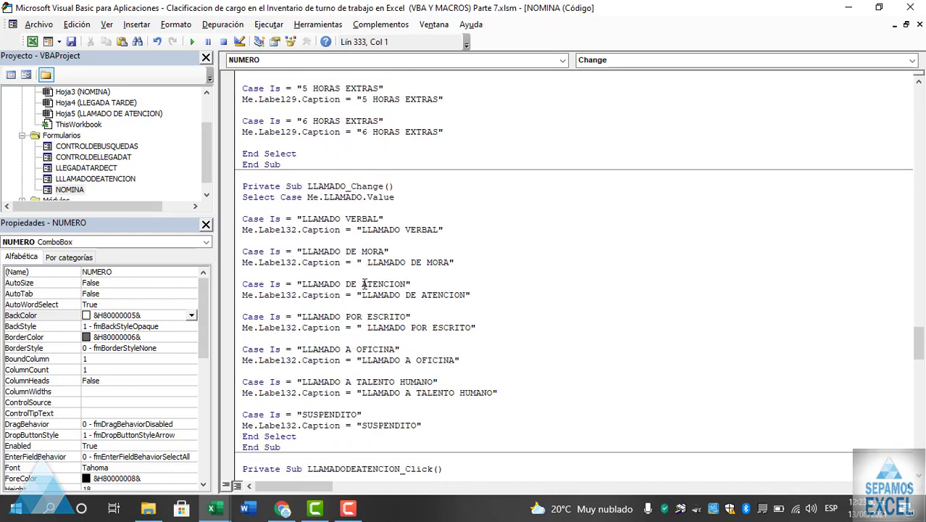
scroll(365, 284, "down", 2)
scroll(365, 283, "up", 2)
scroll(364, 284, "up", 2)
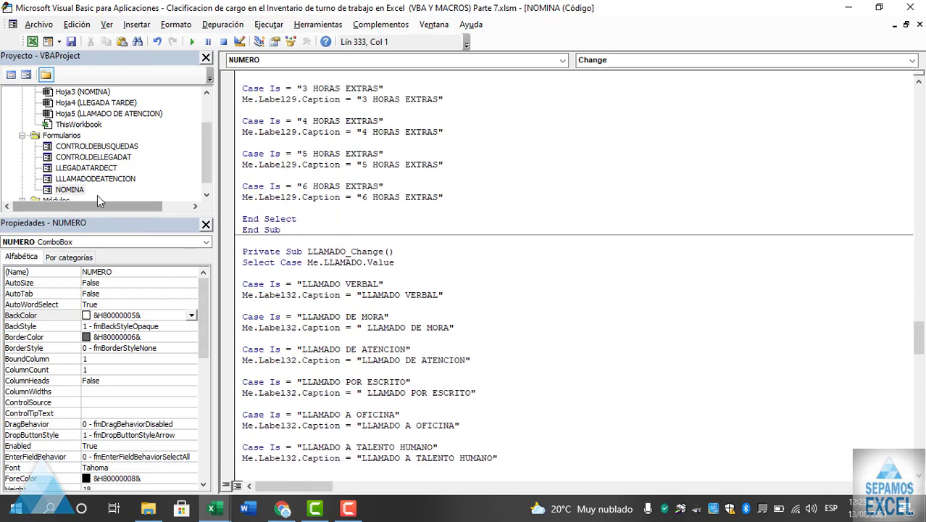
Step: Copy the whole Select Case block from the CARGO_Change procedure
double_click(70, 189)
double_click(246, 224)
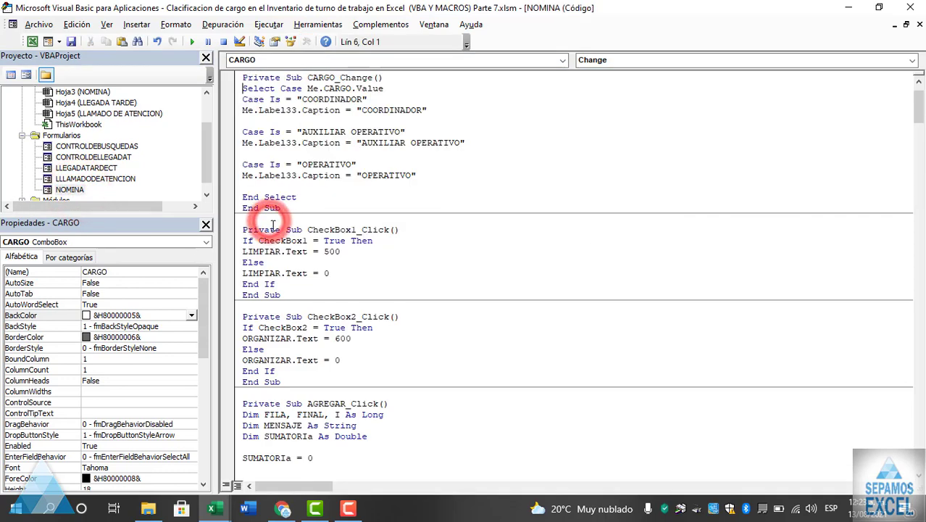
left_click_drag(315, 197, 242, 88)
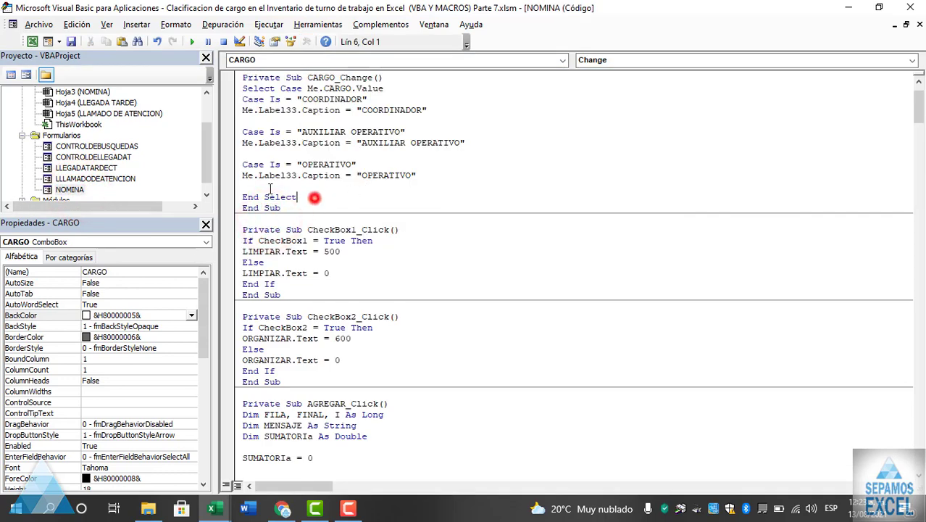
right_click(269, 106)
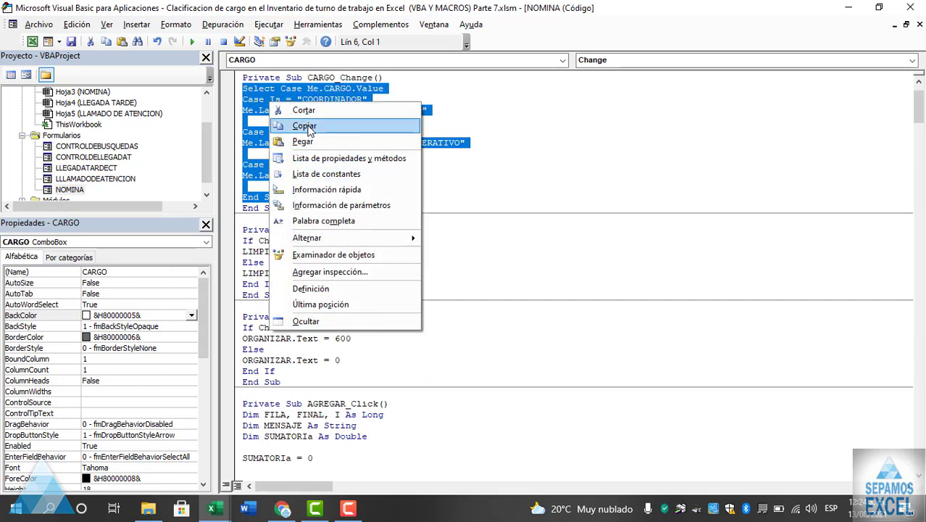
left_click(305, 124)
Step: Paste the block into NUMERO_Change and change its Select Case test from CARGO to NUMERO
left_click(72, 189)
double_click(82, 189)
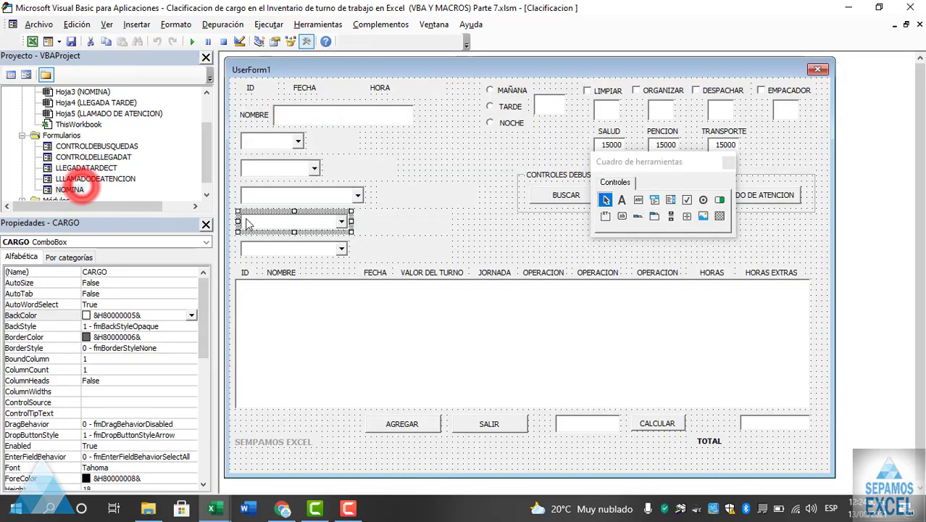
double_click(280, 250)
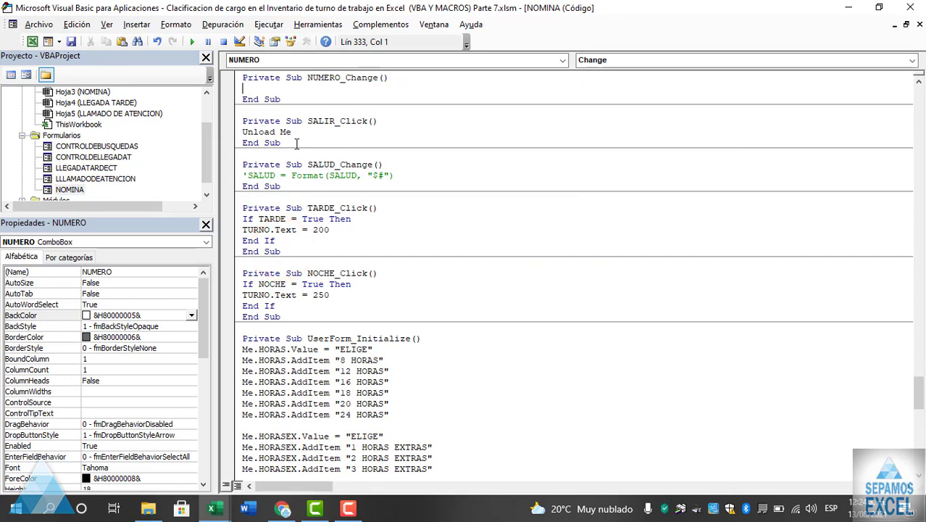
key("ctrl+v")
scroll(320, 148, "up", 3)
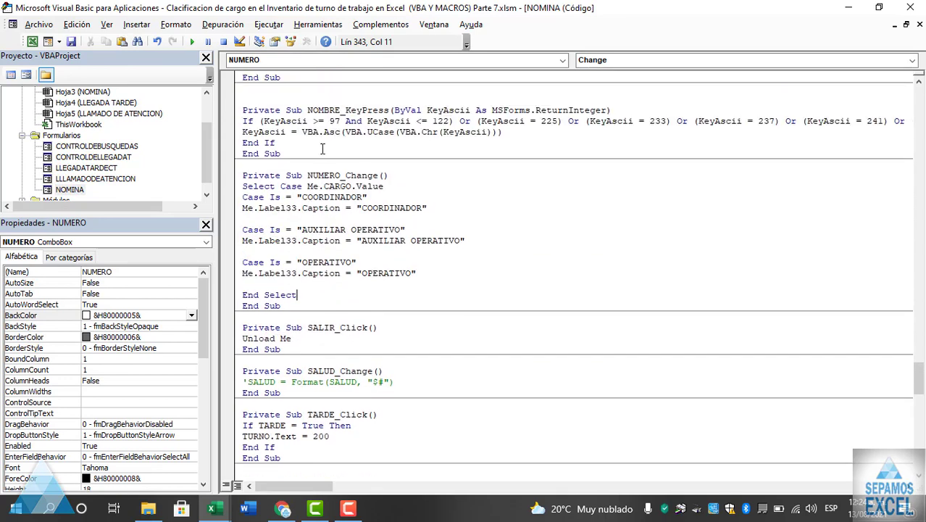
double_click(335, 187)
type("N")
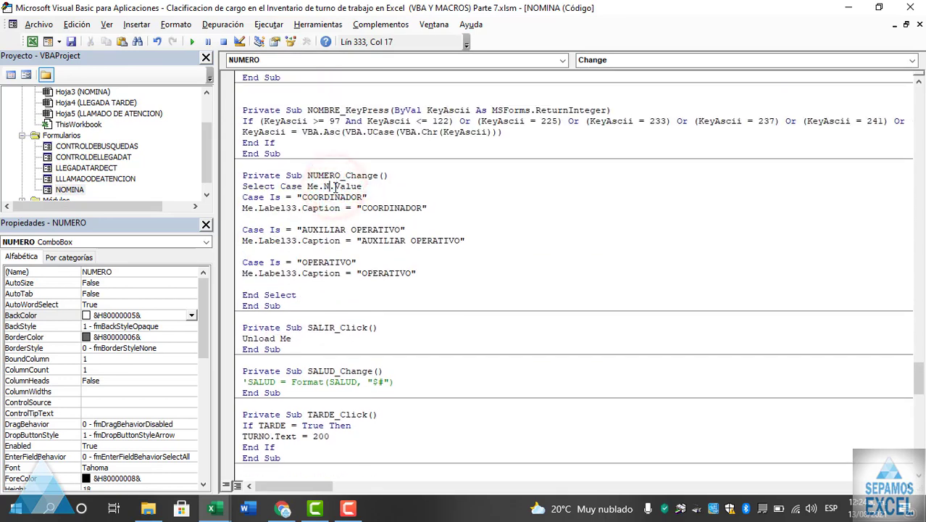
type("UMERO")
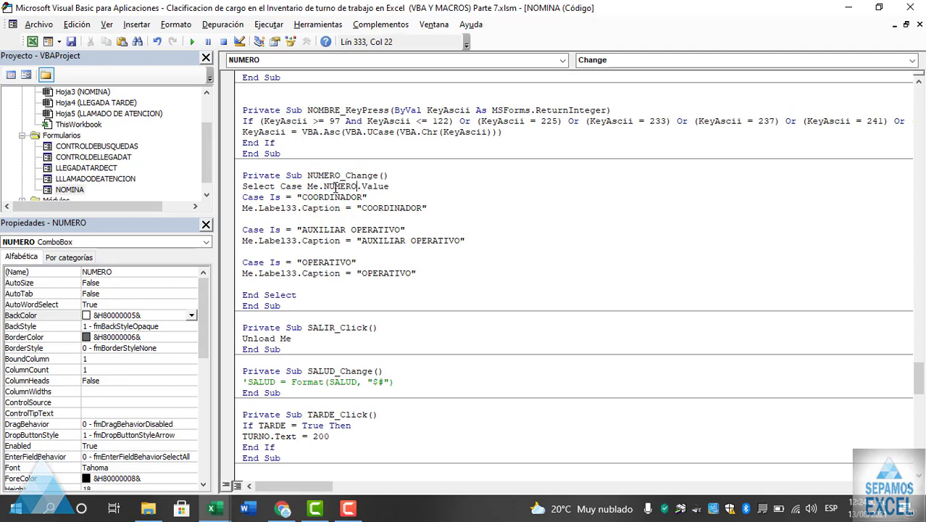
double_click(341, 197)
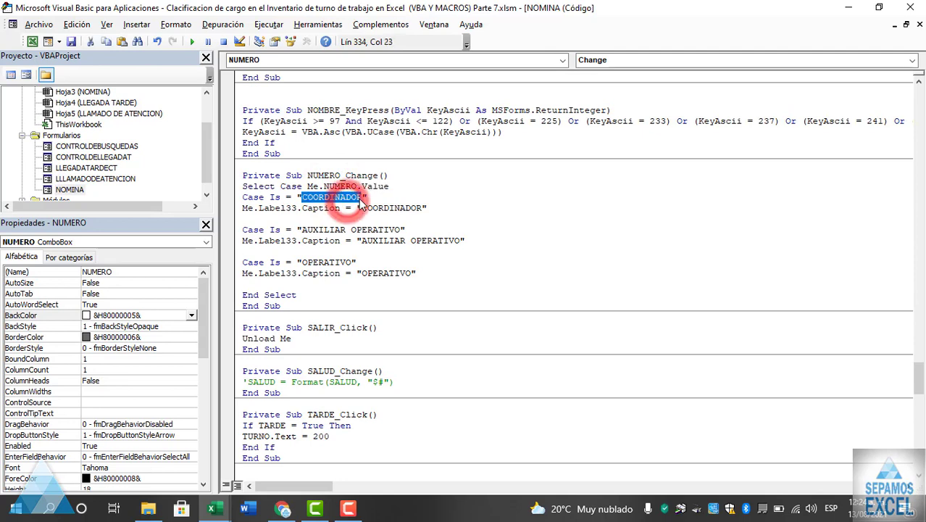
Step: Change the first case value to "CO1" and clear its COORDINADOR caption text
left_click(363, 197)
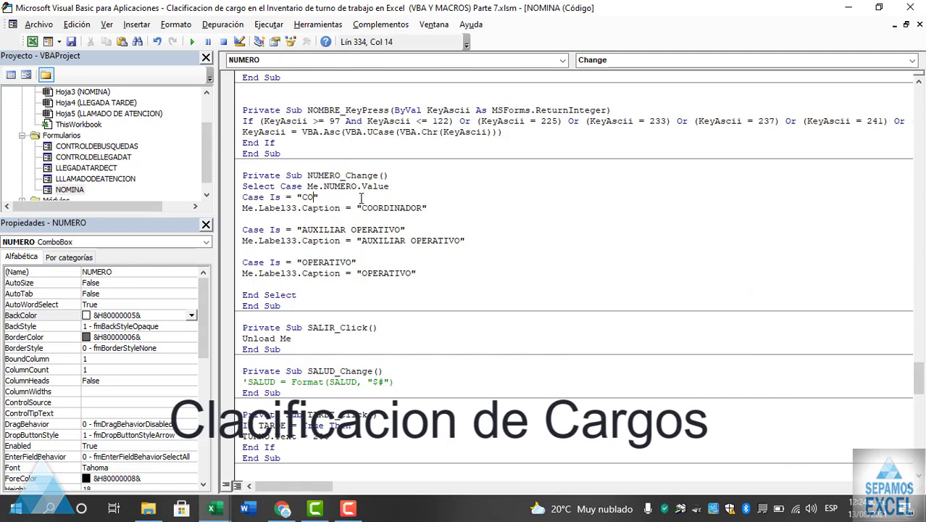
type("1")
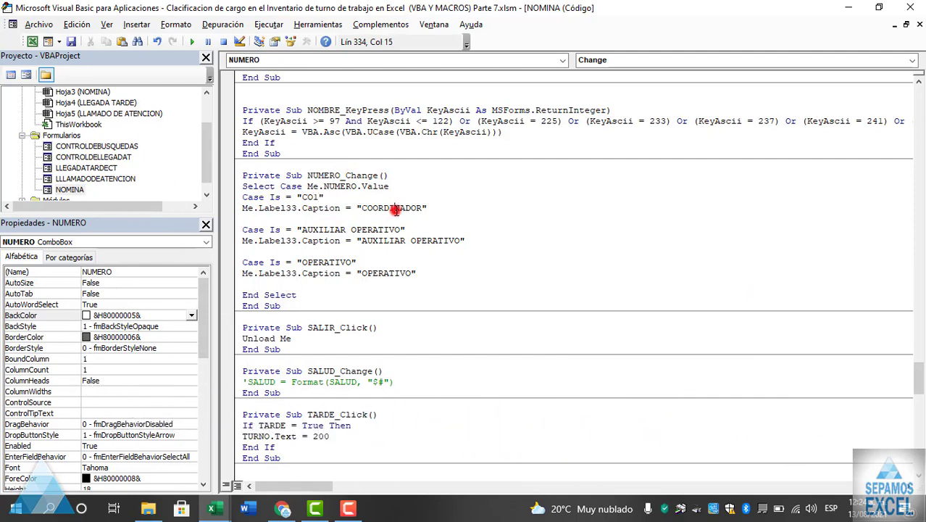
double_click(395, 209)
left_click(394, 208)
key("Delete")
type("01")
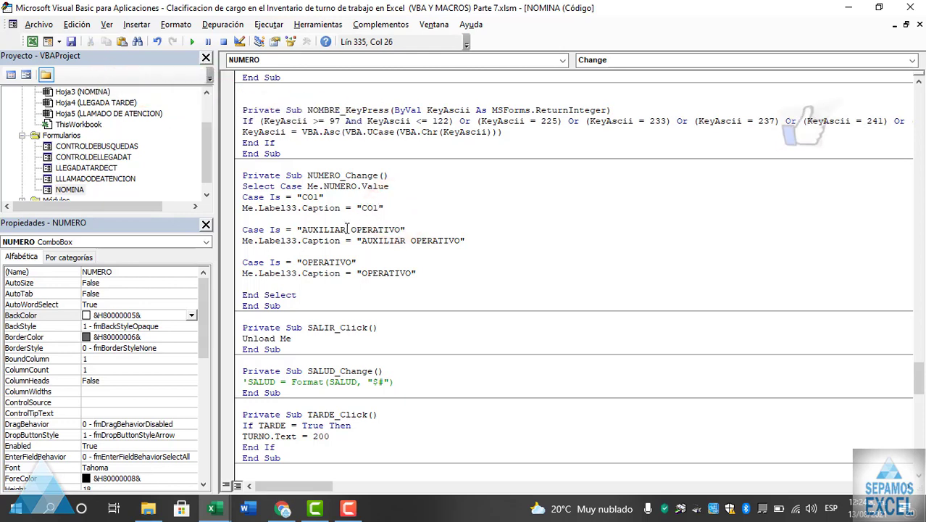
Step: Shorten AUXILIAR OPERATIVO to "AUP", fix the AUP caption, and trim OPERATIVO toward "OP"
left_click(398, 229)
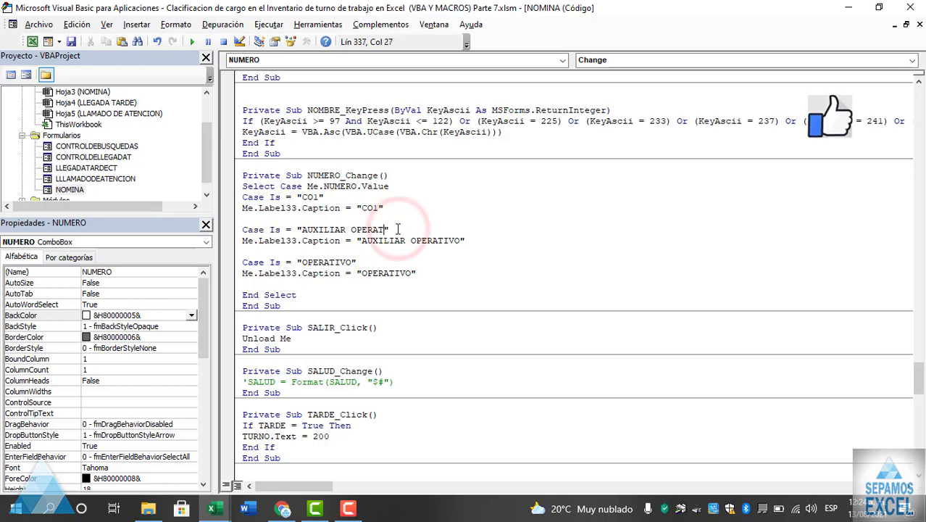
key("BackSpace")
key("BackSpace")
key("BackSpace")
key("BackSpace")
key("BackSpace")
key("BackSpace")
type("P")
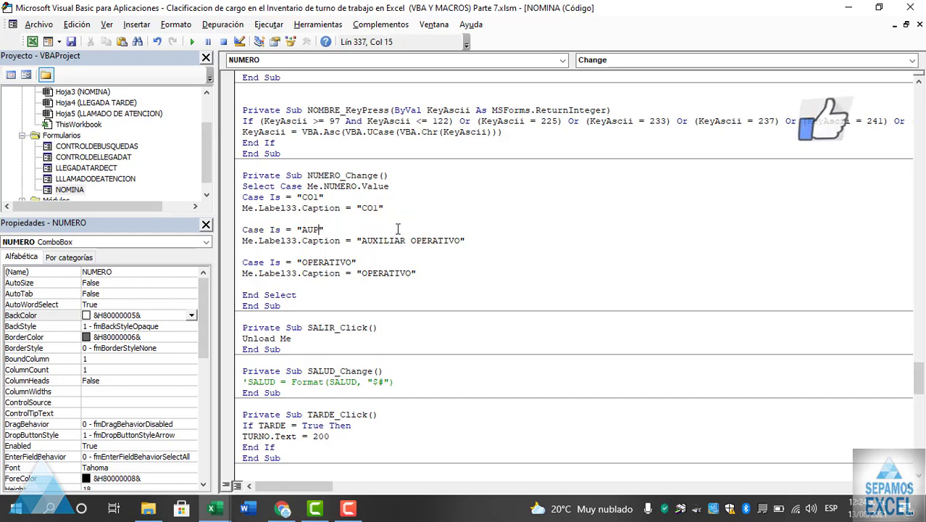
scroll(418, 311, "down", 1)
scroll(418, 311, "down", 4)
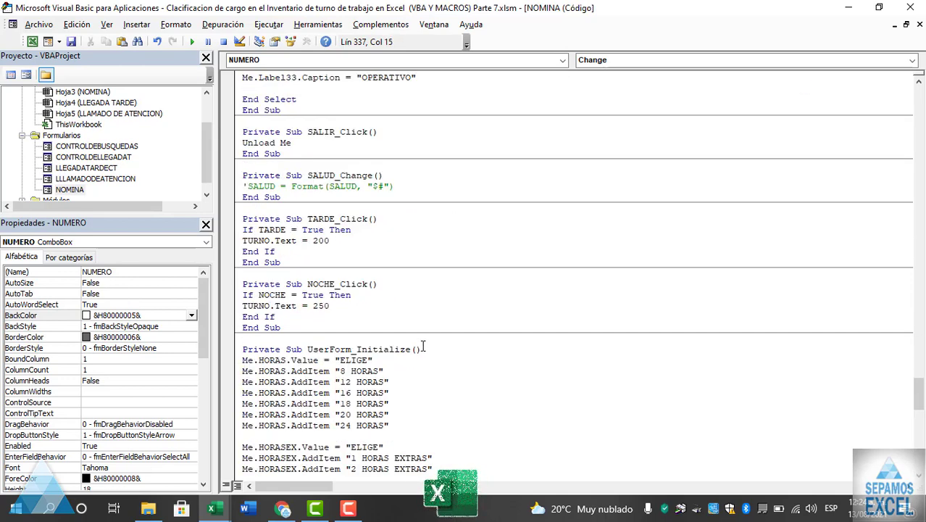
scroll(423, 345, "down", 7)
scroll(423, 345, "down", 2)
scroll(404, 392, "down", 1)
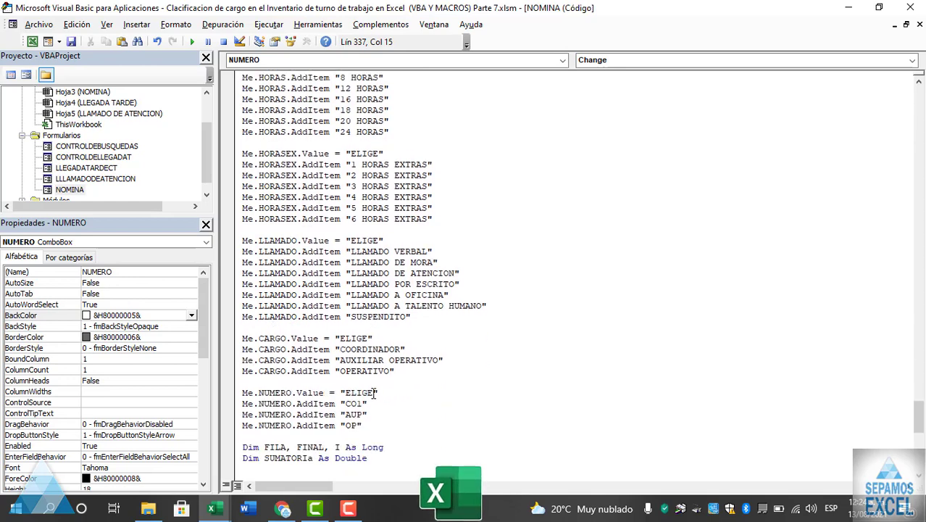
scroll(404, 392, "up", 5)
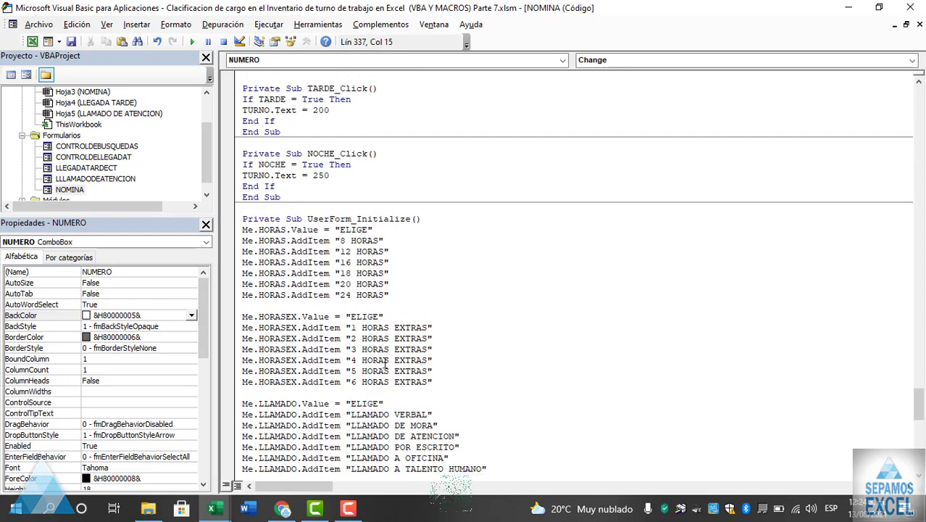
scroll(404, 392, "up", 7)
scroll(365, 312, "up", 1)
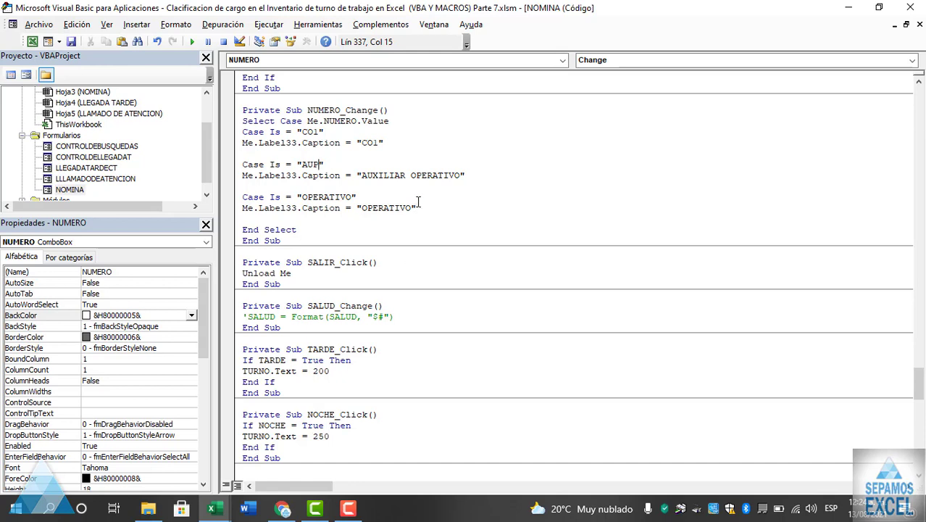
left_click(457, 176)
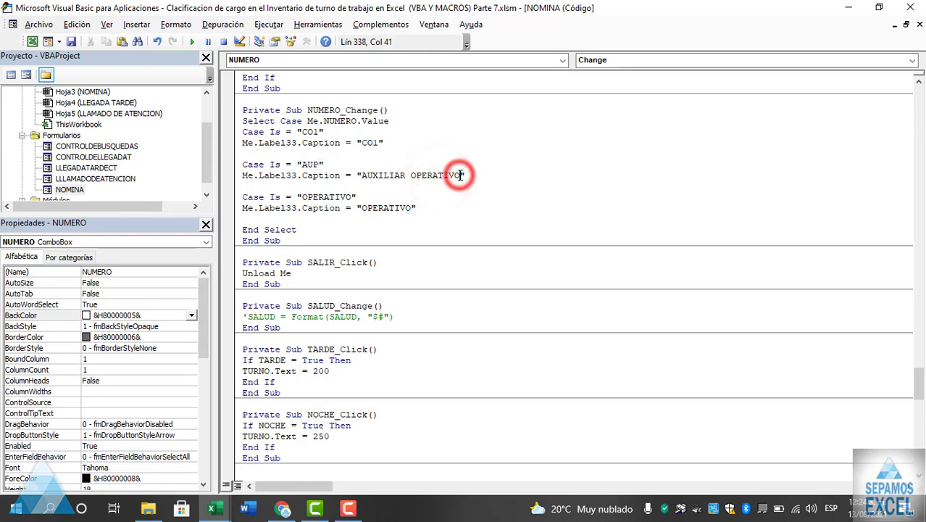
key("BackSpace")
key("BackSpace")
key("BackSpace")
key("BackSpace")
key("BackSpace")
key("BackSpace")
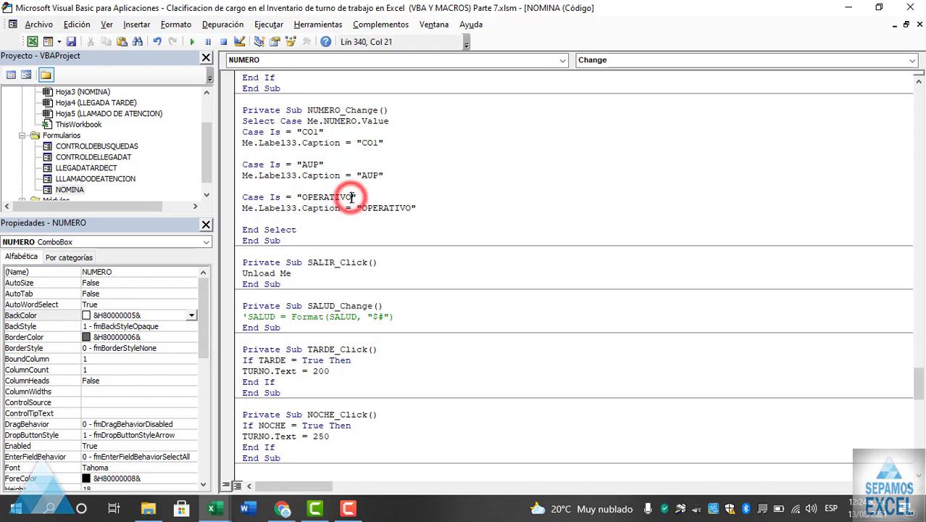
key("BackSpace")
key("BackSpace")
key("BackSpace")
key("BackSpace")
key("BackSpace")
key("BackSpace")
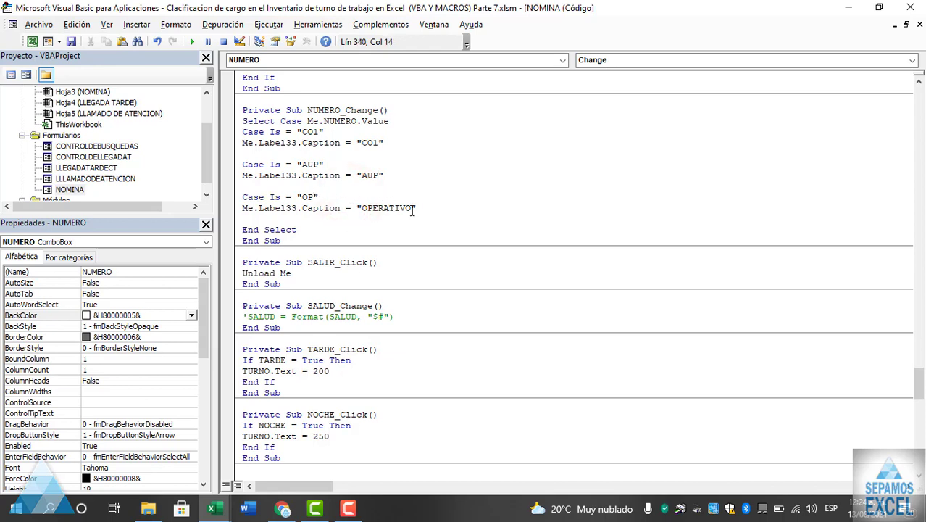
key("BackSpace")
key("BackSpace")
key("BackSpace")
key("BackSpace")
key("BackSpace")
key("BackSpace")
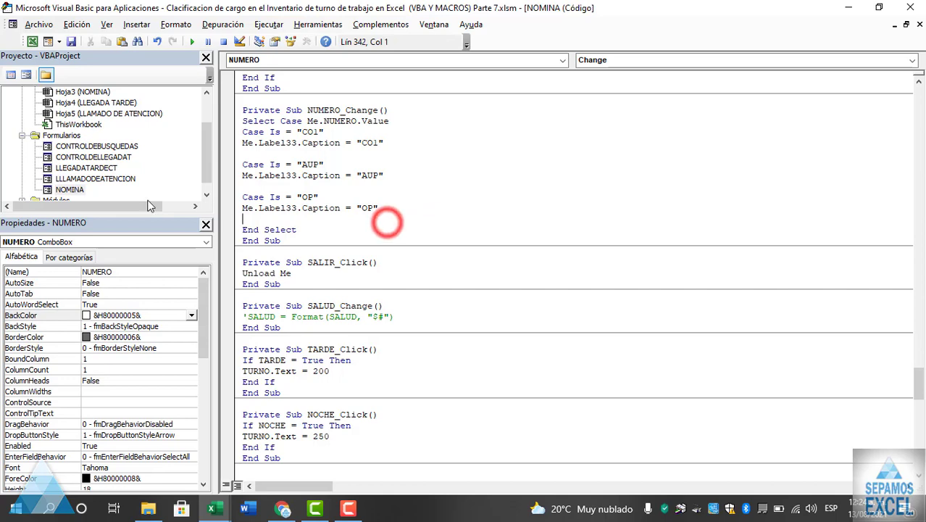
Step: Confirm the label beside NUMERO is Label34 and change all three Label33 references to Label34
double_click(70, 189)
left_click(371, 245)
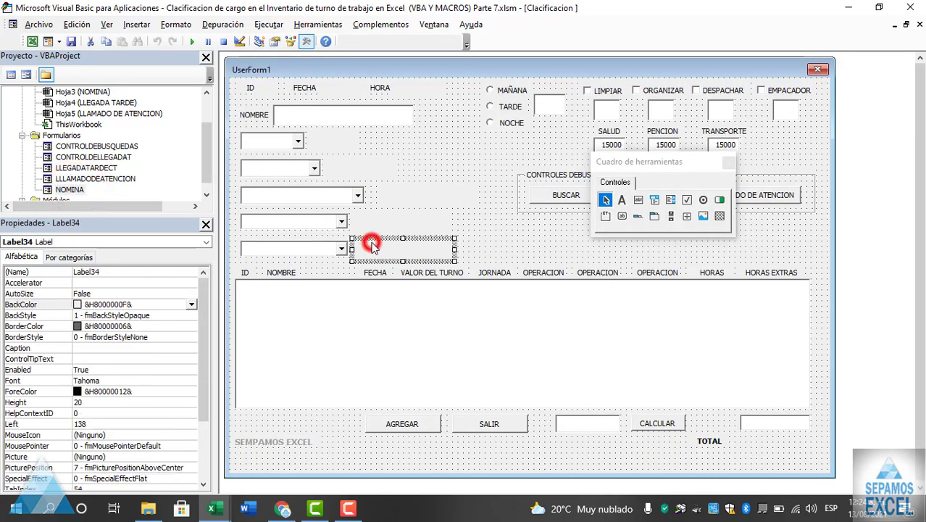
double_click(328, 249)
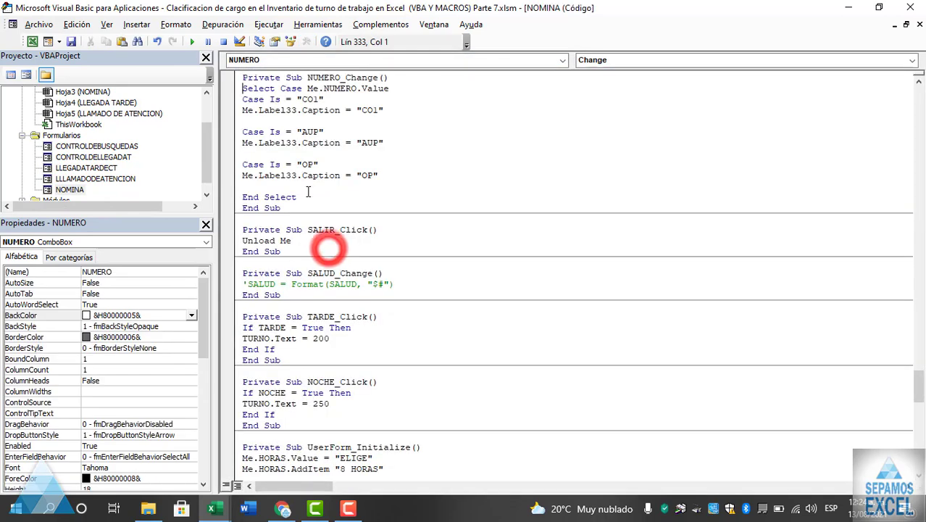
left_click(297, 110)
key("BackSpace")
type("4")
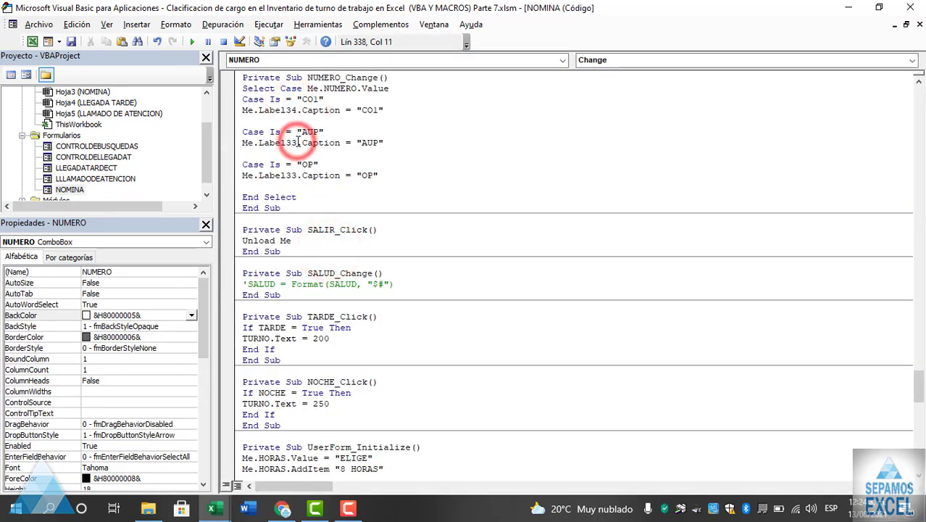
key("BackSpace")
type("4")
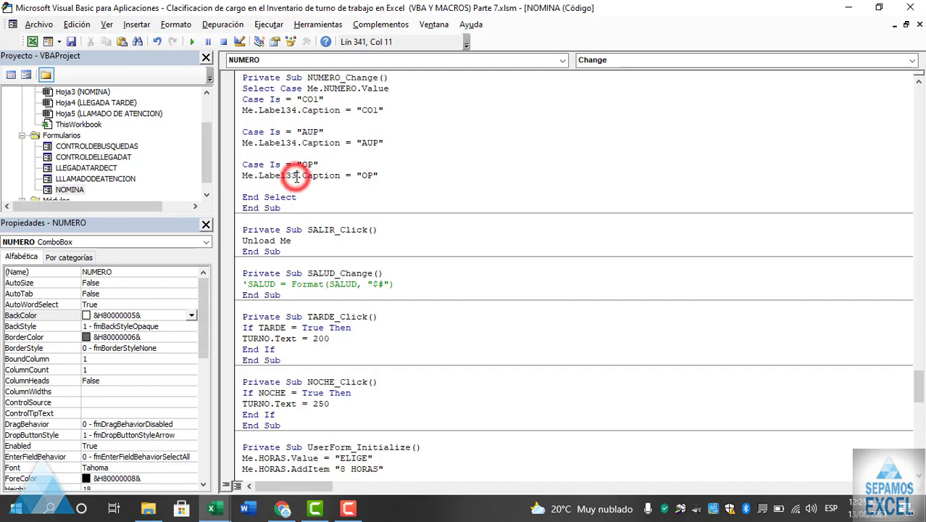
key("BackSpace")
type("4")
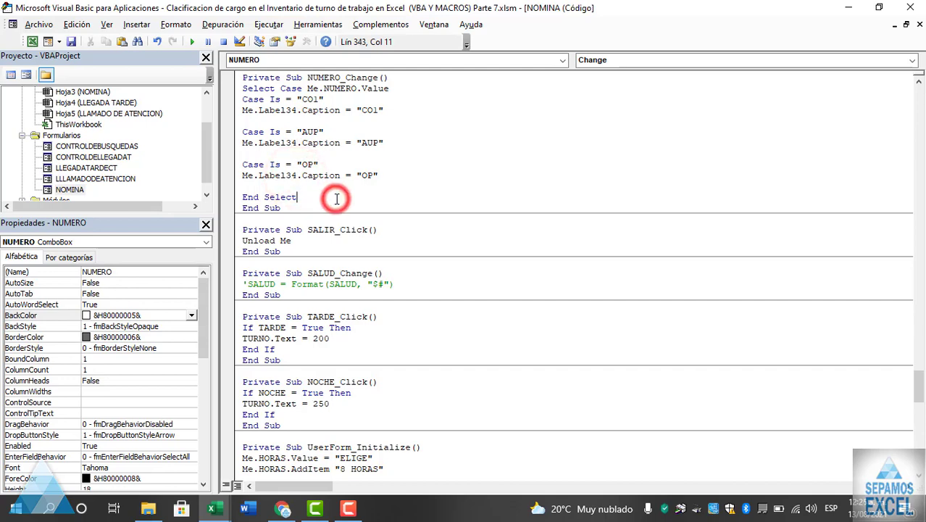
key("F5")
Step: In the running form, choose CO1, AUP and OP from the NUMERO list to check the label
left_click(274, 227)
left_click(259, 241)
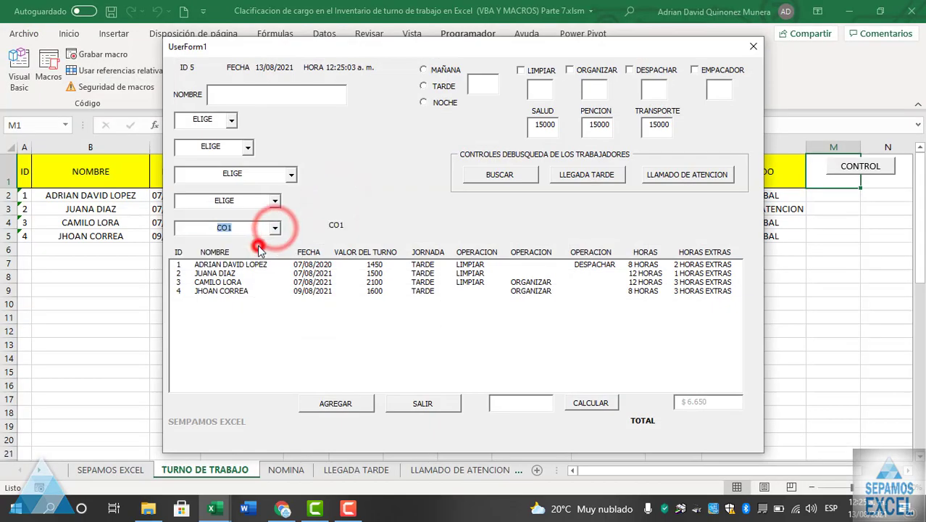
left_click(275, 228)
left_click(255, 249)
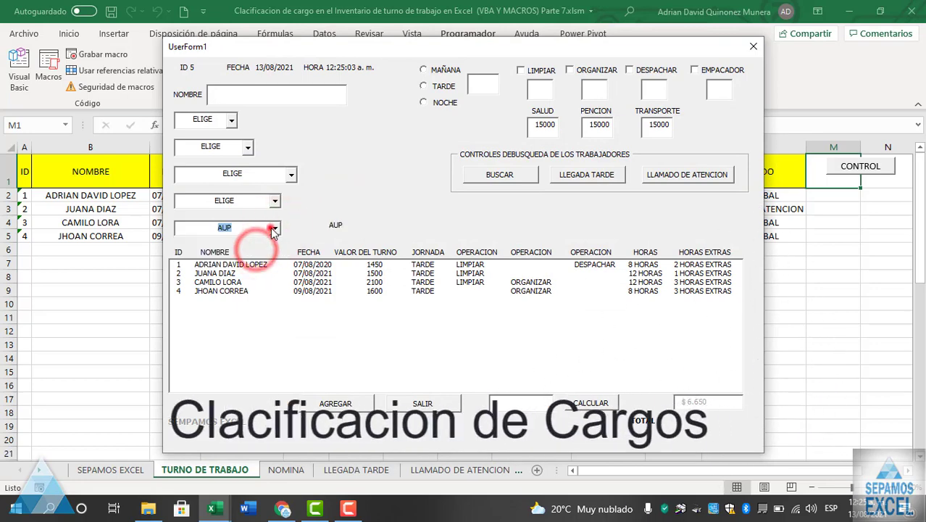
left_click(274, 227)
left_click(255, 253)
Step: Close the form and narrow the NUMERO dropdown from its left side
left_click(416, 401)
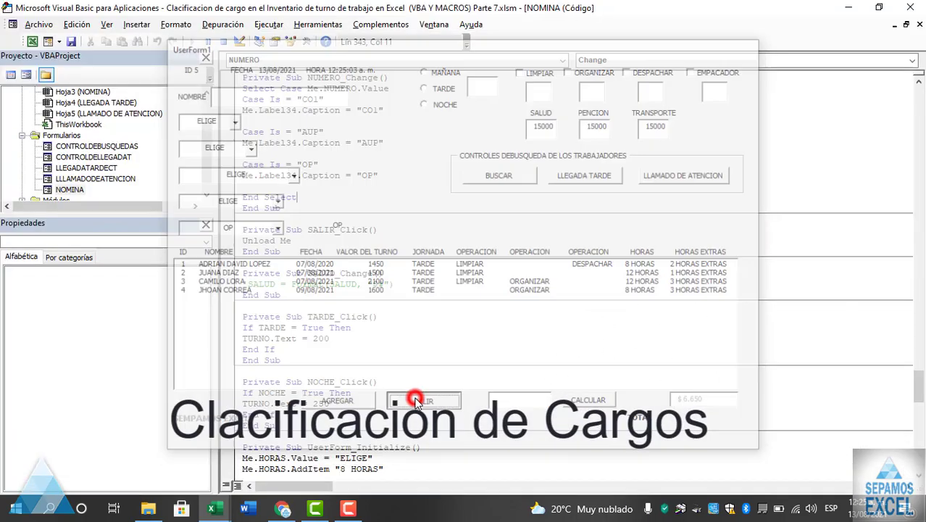
left_click(290, 251)
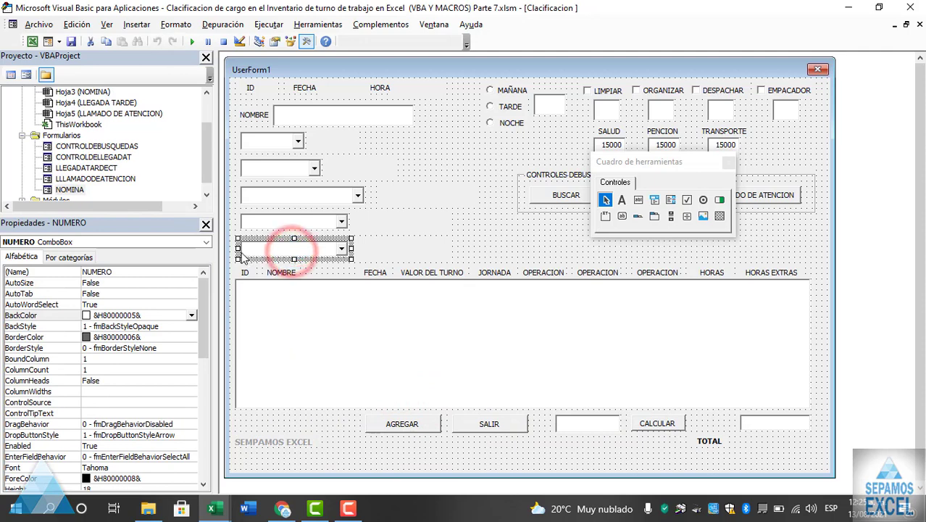
left_click_drag(238, 249, 276, 249)
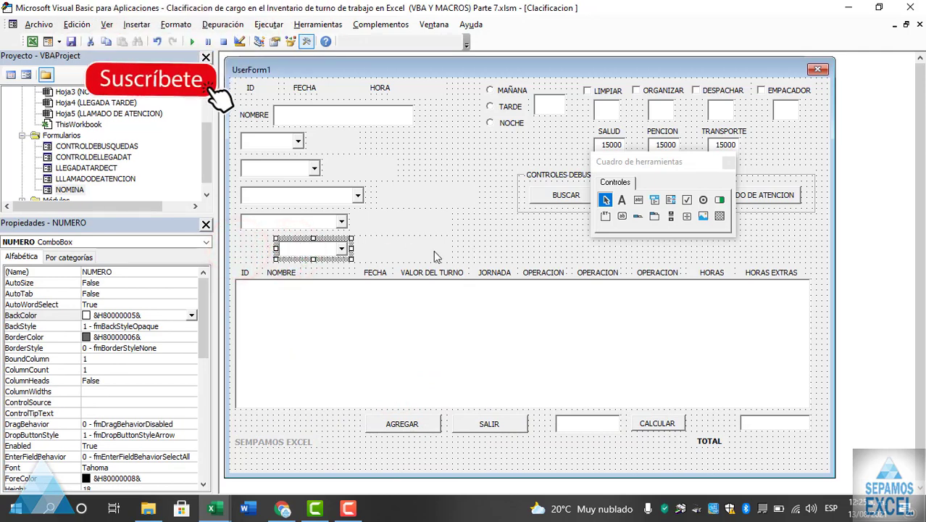
Step: Move the NUMERO dropdown and its label together into line with the dropdowns above
left_click(435, 250)
left_click(467, 248)
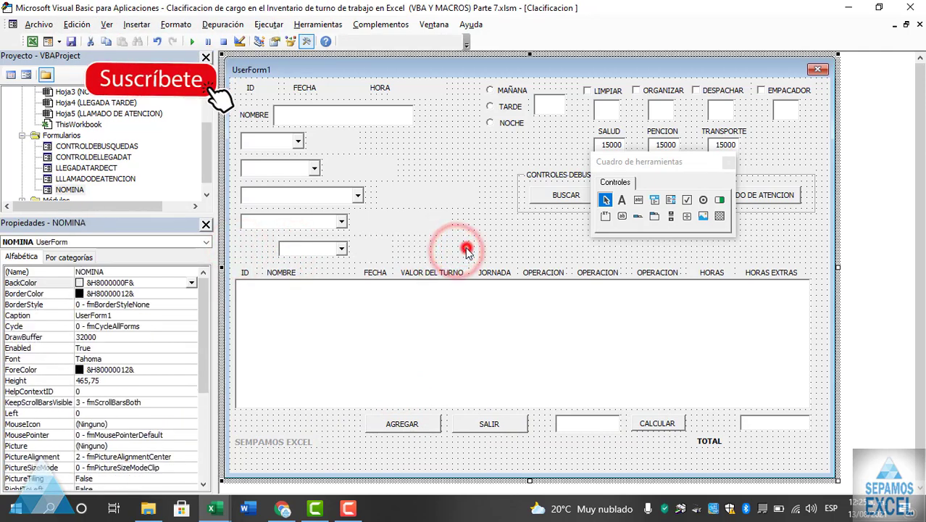
left_click_drag(424, 239, 312, 255)
mouse_move(367, 250)
left_mouse_down()
mouse_move(337, 257)
mouse_move(368, 248)
left_mouse_up()
left_click(399, 248)
Step: Run the form again, pick CO1, AUP and OP from NUMERO, then close it with SALIR
key("F5")
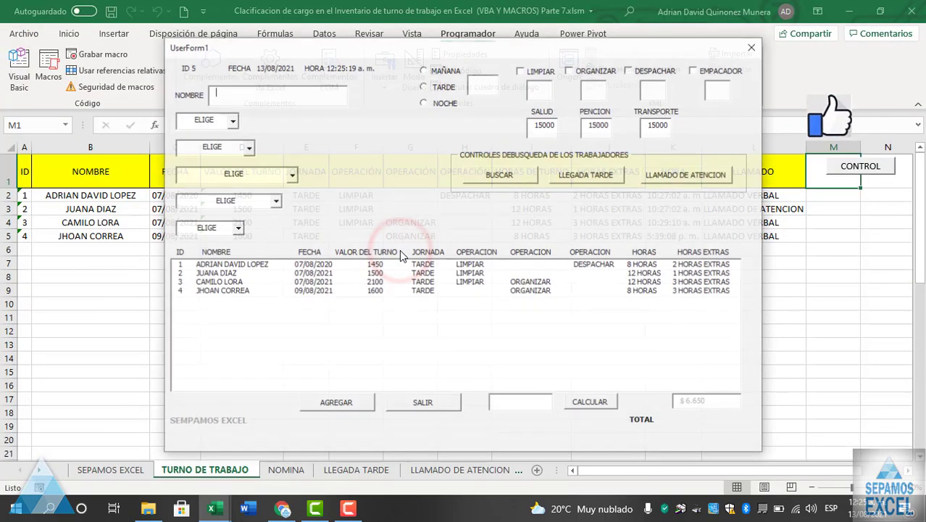
left_click(238, 228)
left_click(233, 240)
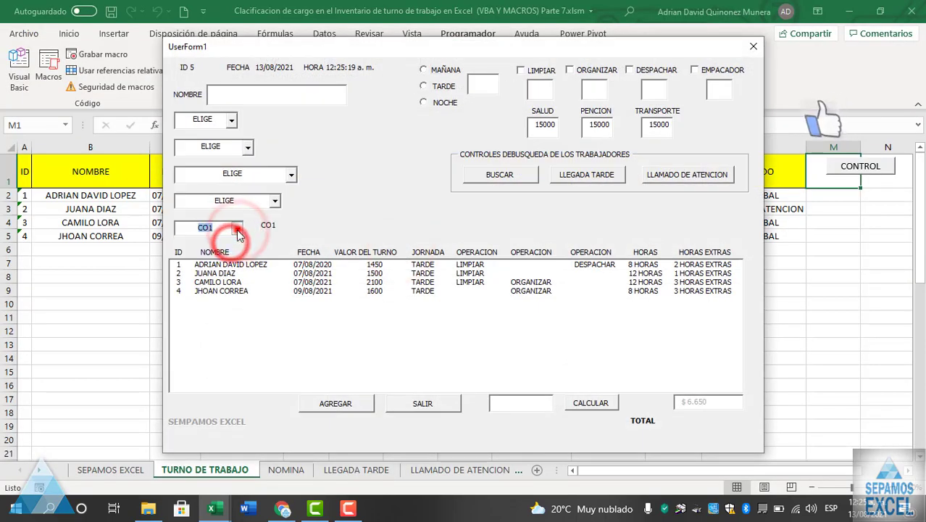
left_click(237, 227)
left_click(211, 251)
left_click(237, 228)
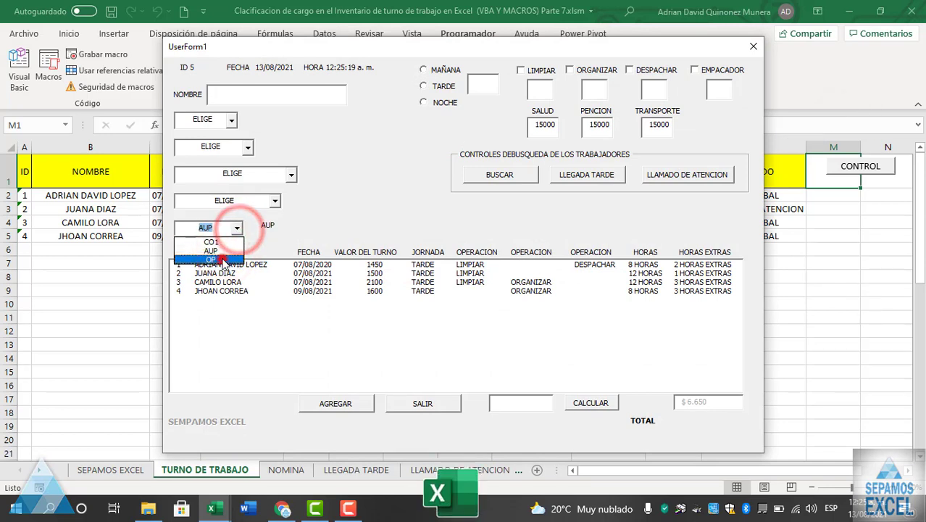
left_click(221, 259)
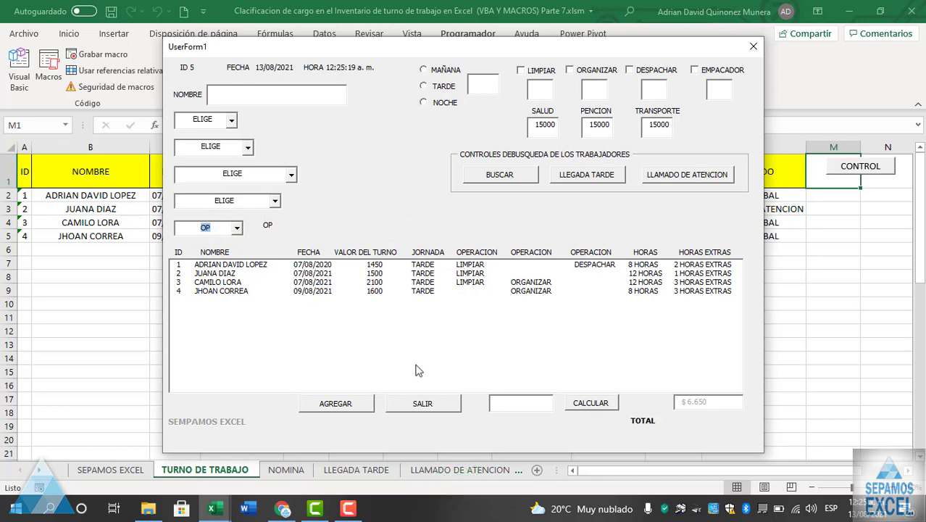
left_click(427, 403)
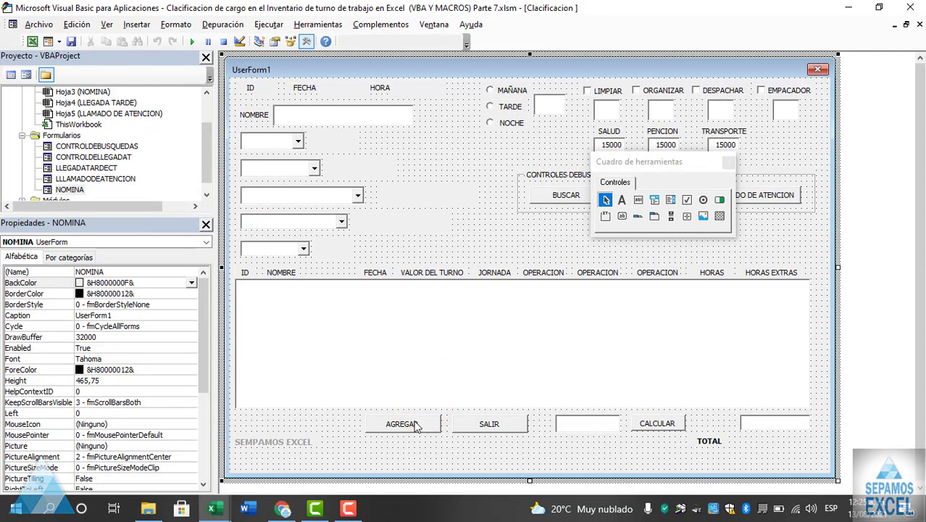
Step: Enter the CARGO header in cell M1 after LLAMADO on the TURNO DE TRABAJO sheet
double_click(415, 426)
scroll(262, 291, "down", 2)
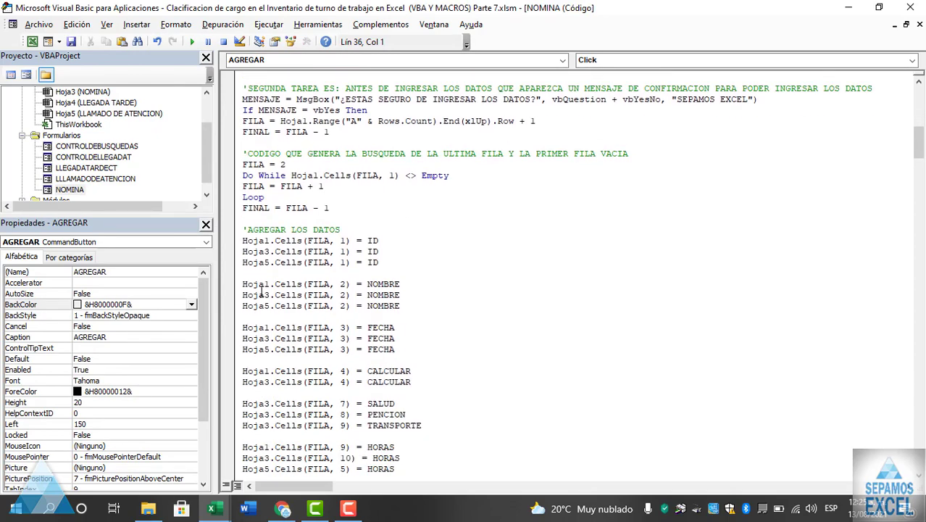
left_click(32, 41)
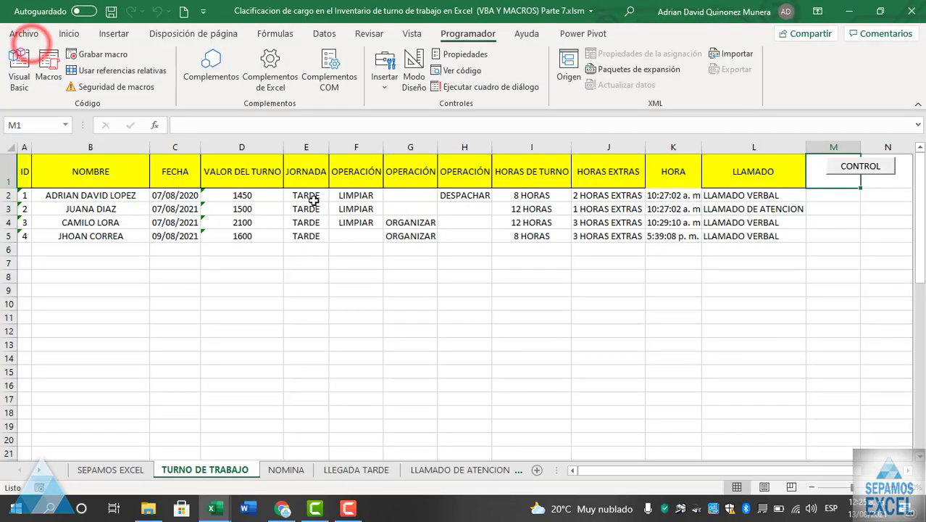
left_click_drag(30, 164, 744, 180)
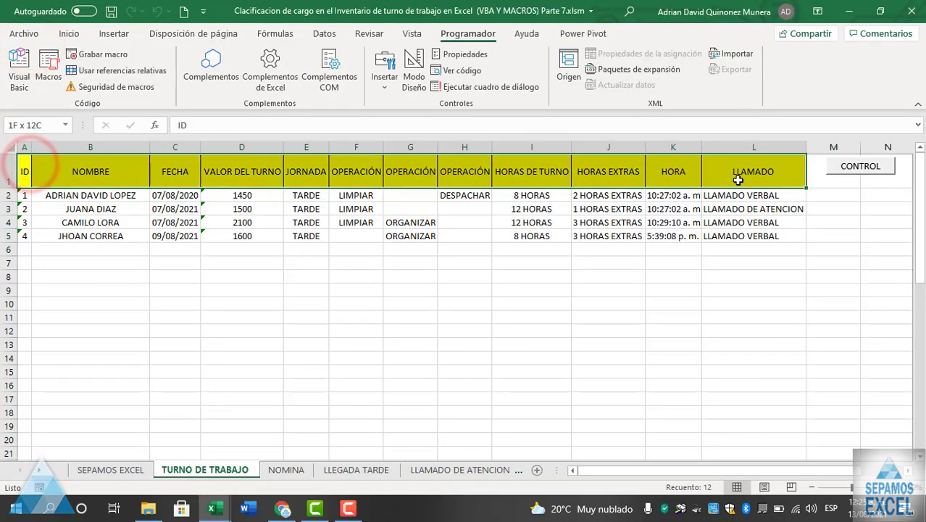
left_click_drag(806, 181, 823, 180)
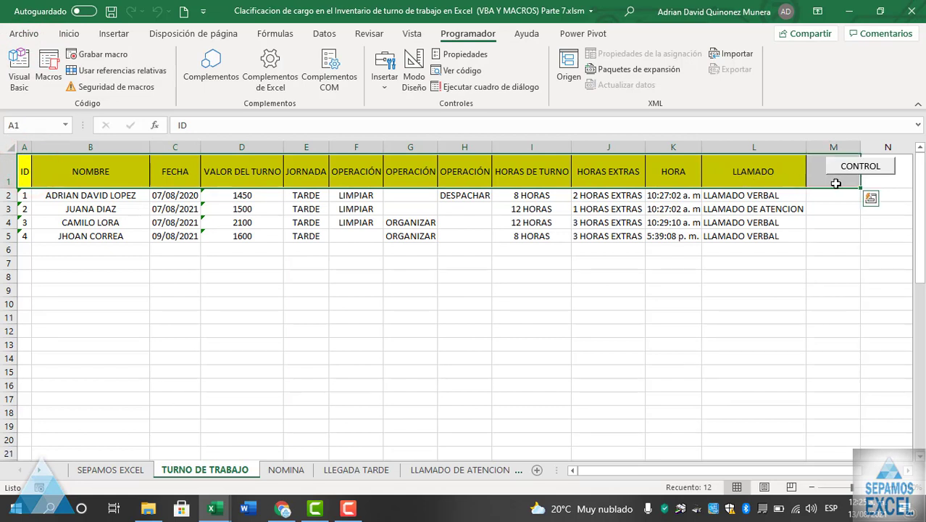
left_click(873, 181)
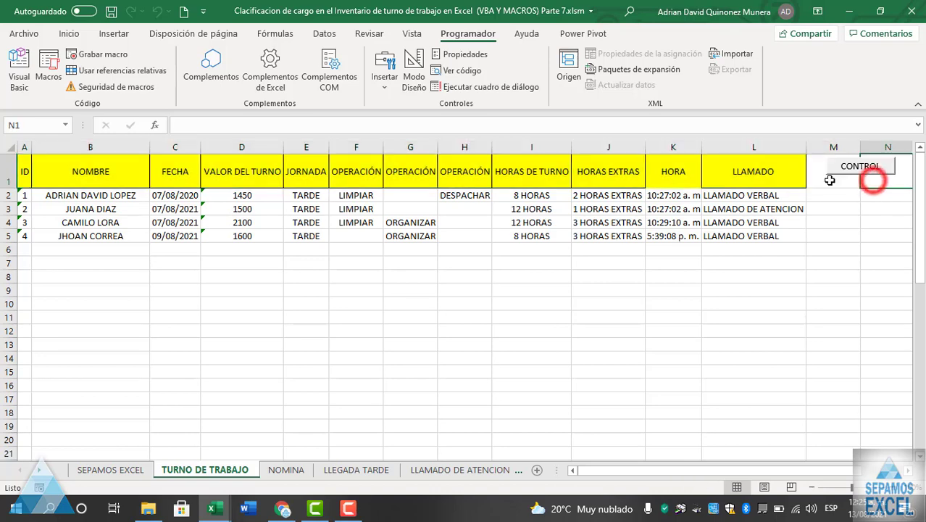
left_click(826, 179)
type("CARGO")
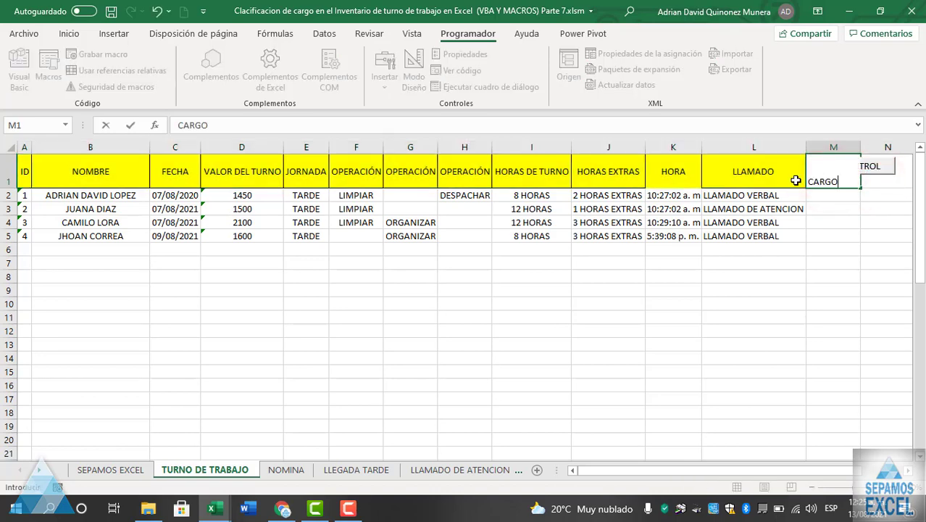
key("Tab")
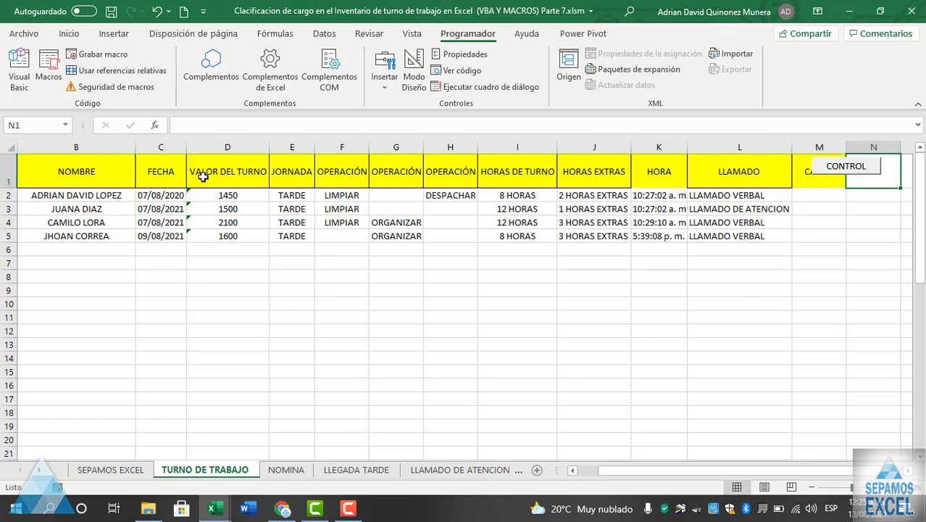
Step: Check the names of the dropdowns on the NOMINA form in the VBA editor
left_click(19, 69)
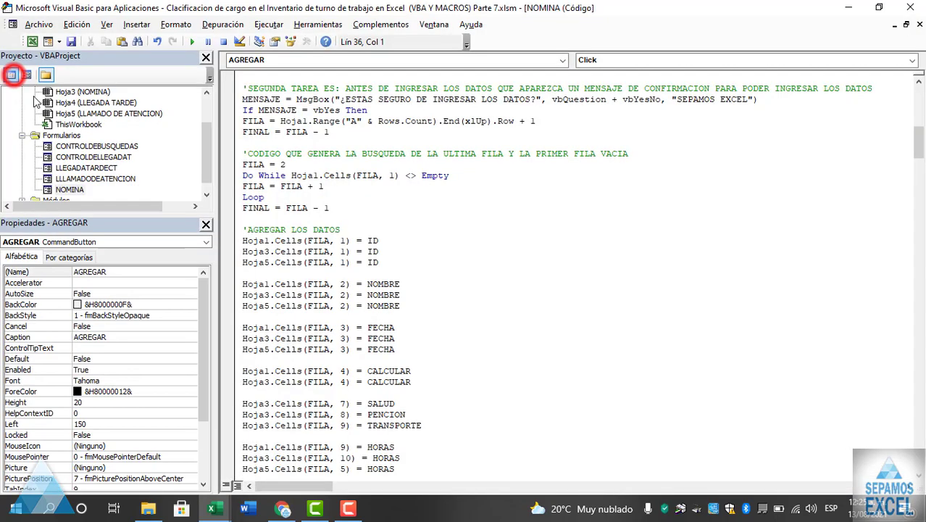
double_click(70, 189)
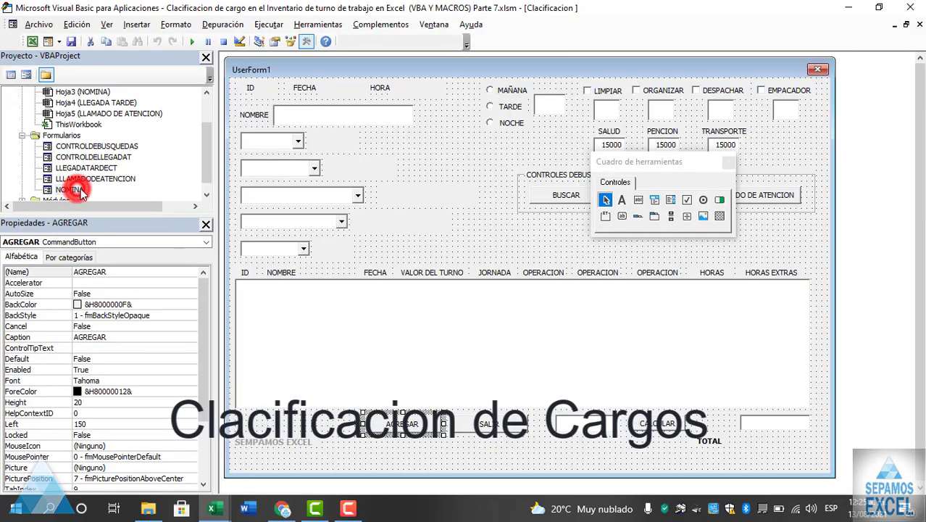
left_click(258, 223)
left_click(259, 246)
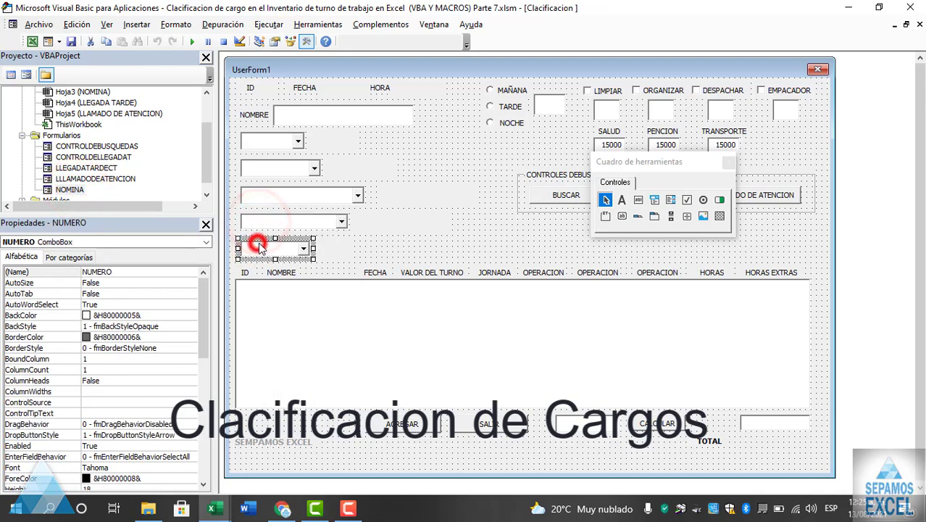
left_click(32, 41)
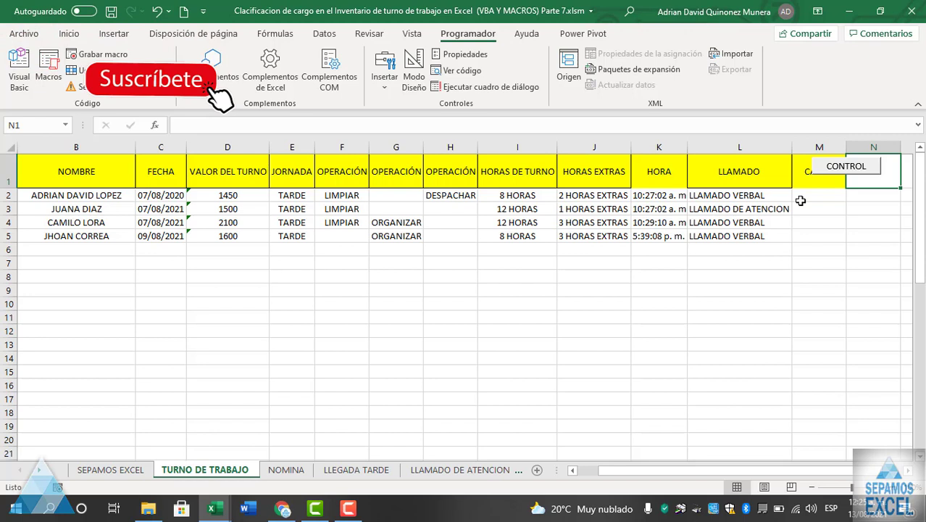
Step: Enter the CHALECO header in cell N1, correcting a mistaken ID entry
type("ID")
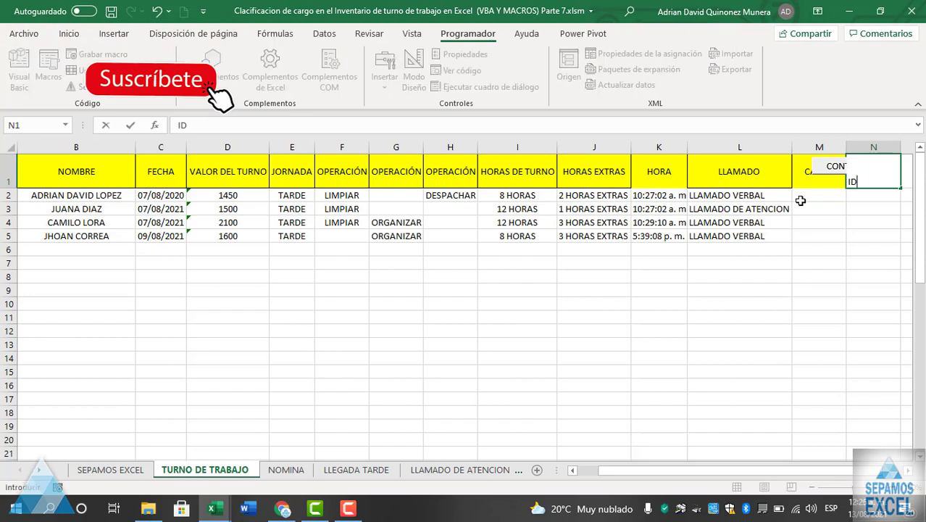
key("BackSpace")
key("BackSpace")
type("C")
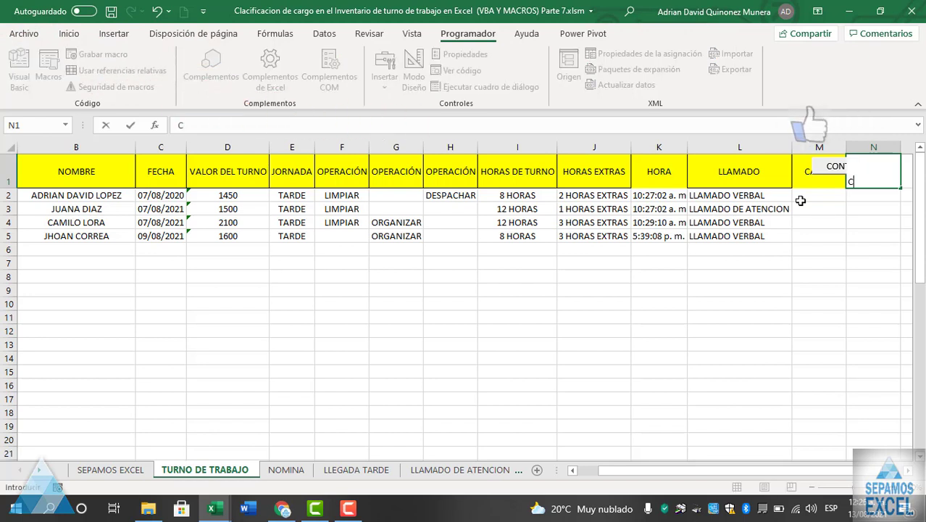
type("HALECO")
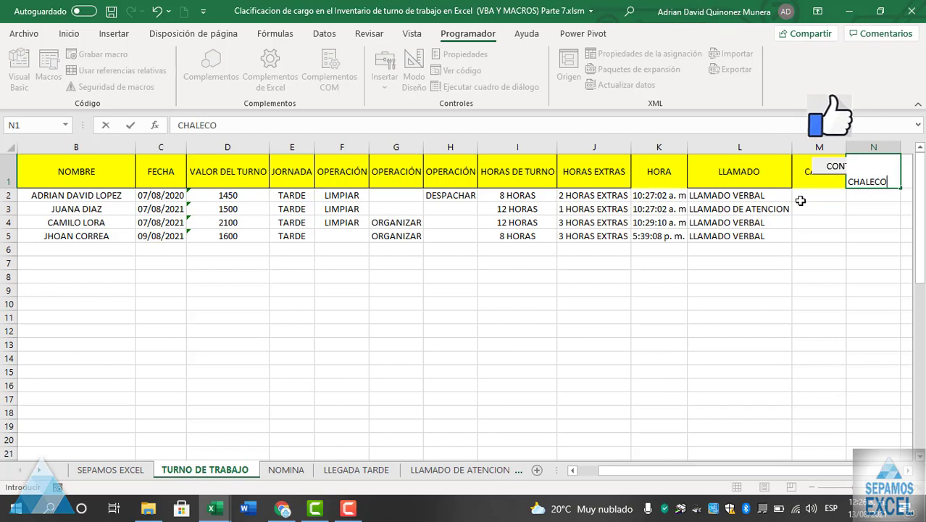
left_click(833, 248)
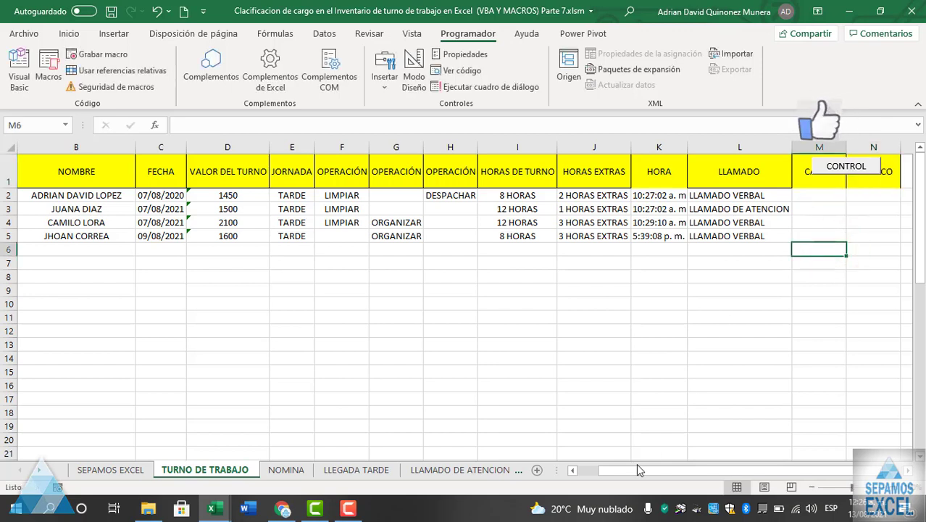
left_click_drag(633, 467, 590, 470)
Step: Narrow column M on the TURNO DE TRABAJO sheet by dragging its right border
left_click(635, 400)
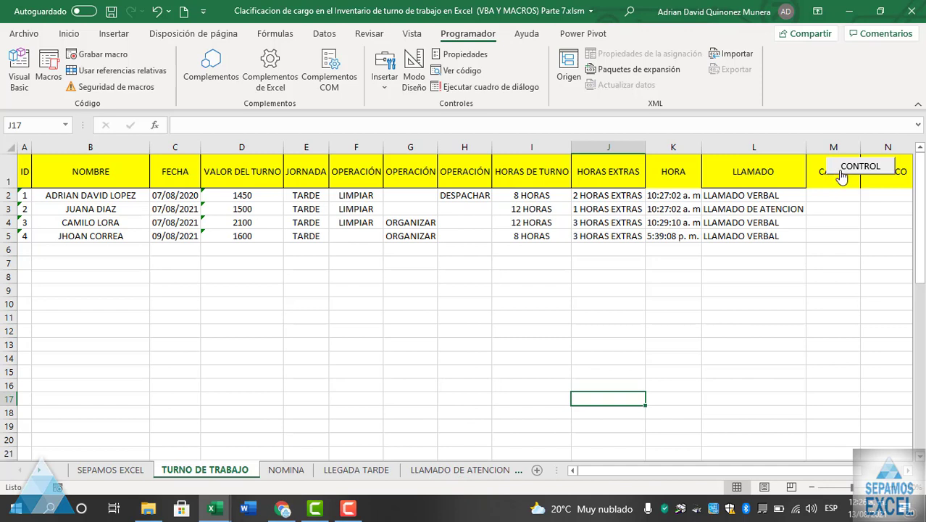
left_click(833, 206)
left_click_drag(860, 147, 840, 147)
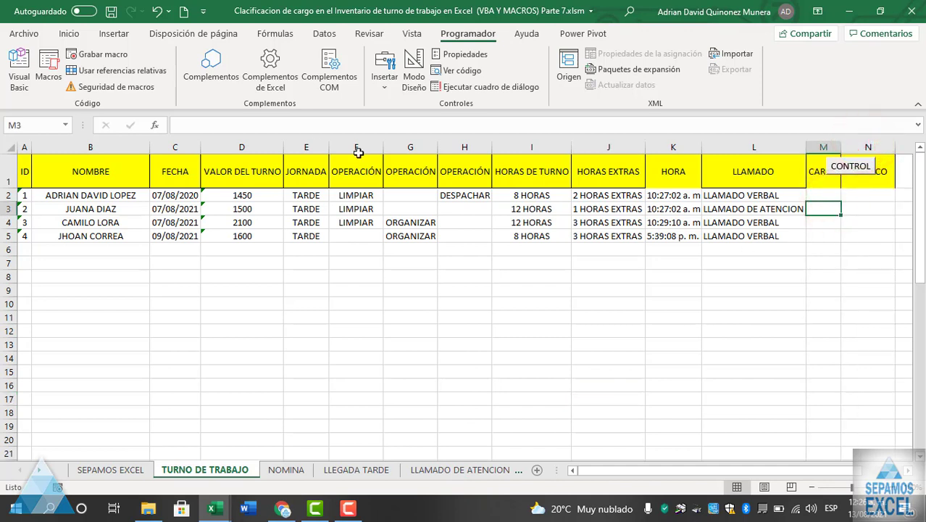
Step: Review the header cells A1 to M1, then return to the NOMINA form design in the VBA editor
left_click(19, 73)
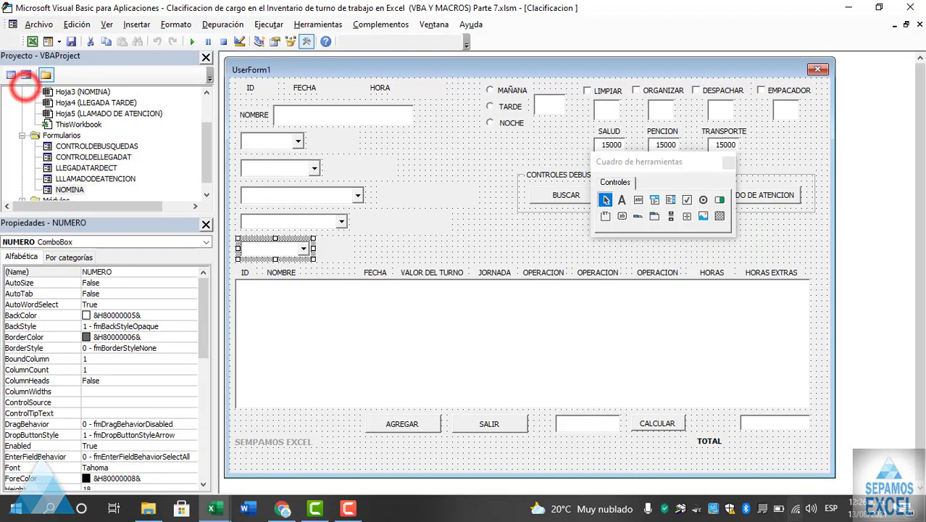
left_click(475, 242)
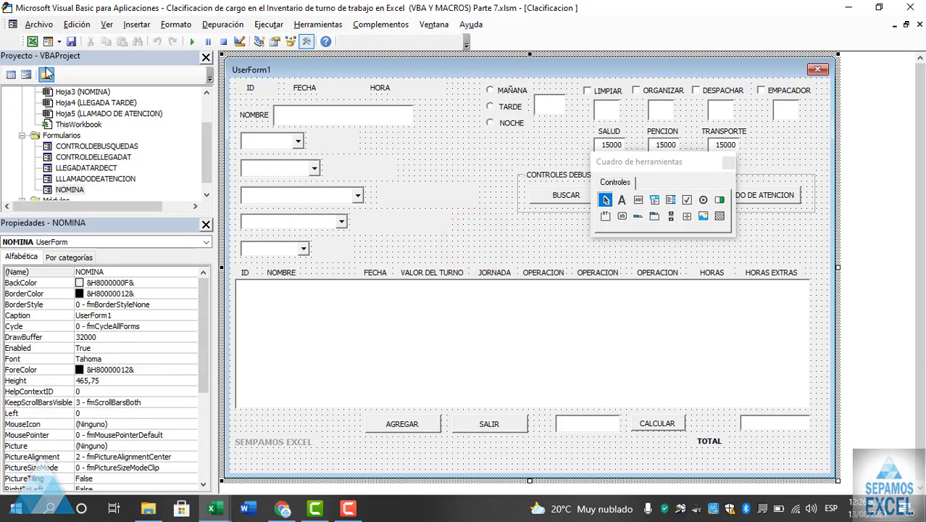
left_click(32, 42)
mouse_move(25, 174)
left_mouse_down()
mouse_move(815, 186)
mouse_move(785, 180)
left_mouse_up()
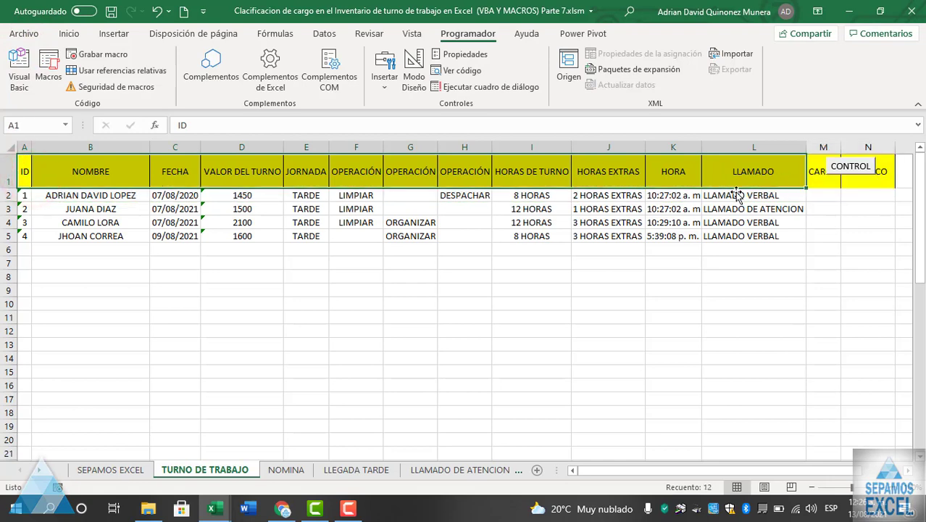
left_click(610, 299)
left_click(19, 85)
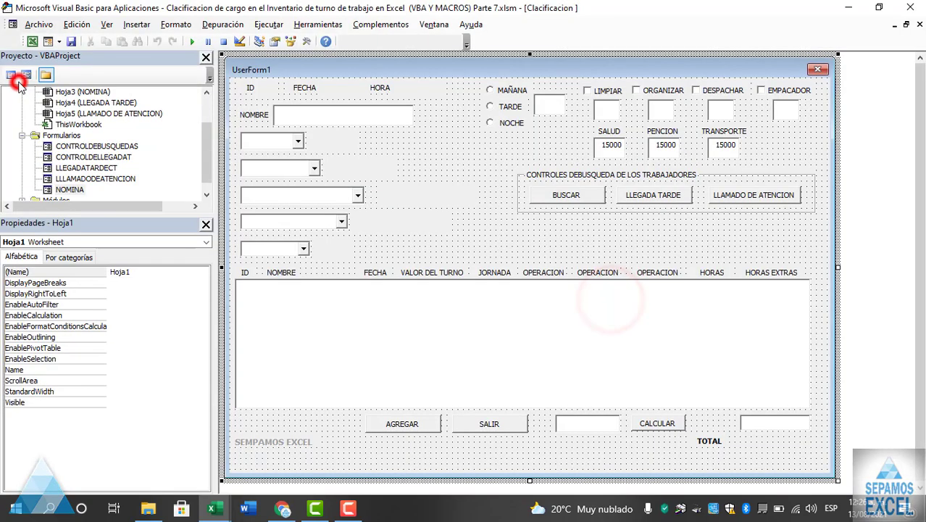
Step: In AGREGAR's click code, start a new Hoja1 line after the HORA lines
double_click(403, 423)
scroll(398, 348, "down", 7)
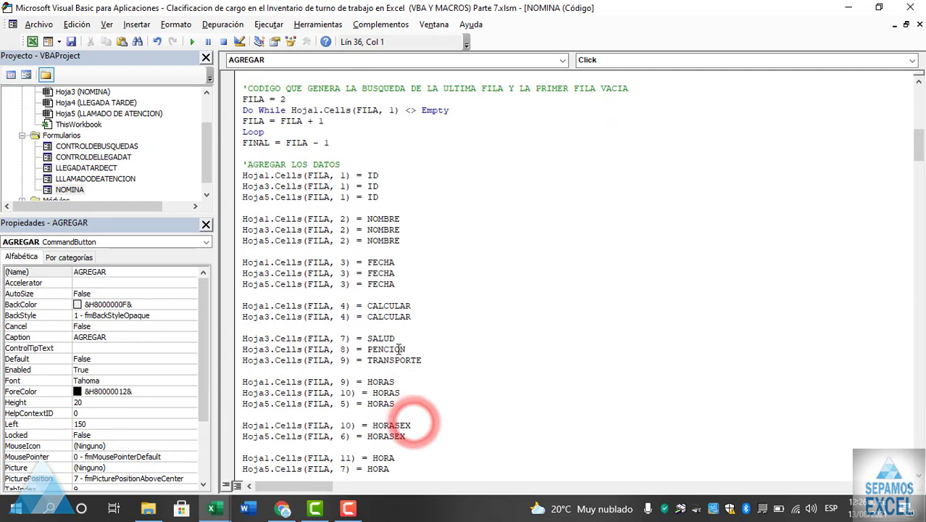
scroll(399, 348, "down", 3)
scroll(399, 345, "down", 4)
scroll(399, 344, "up", 2)
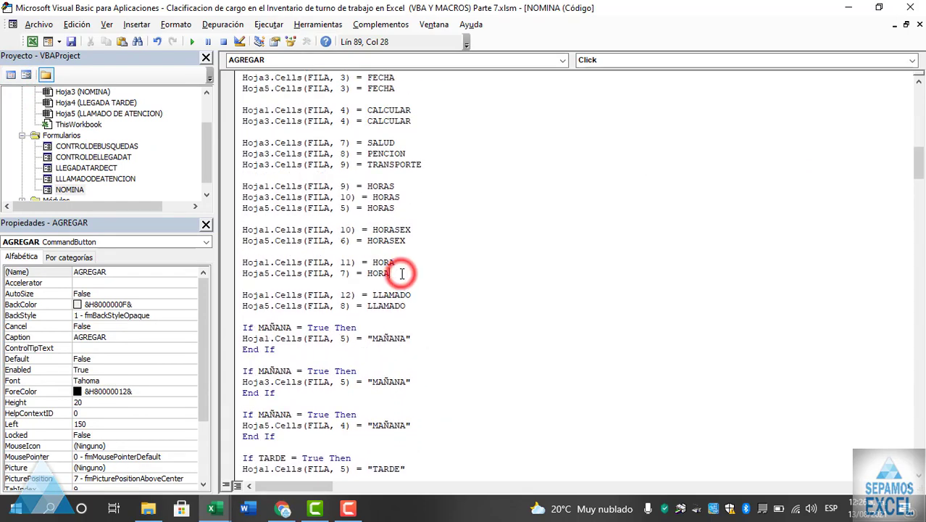
key("Return")
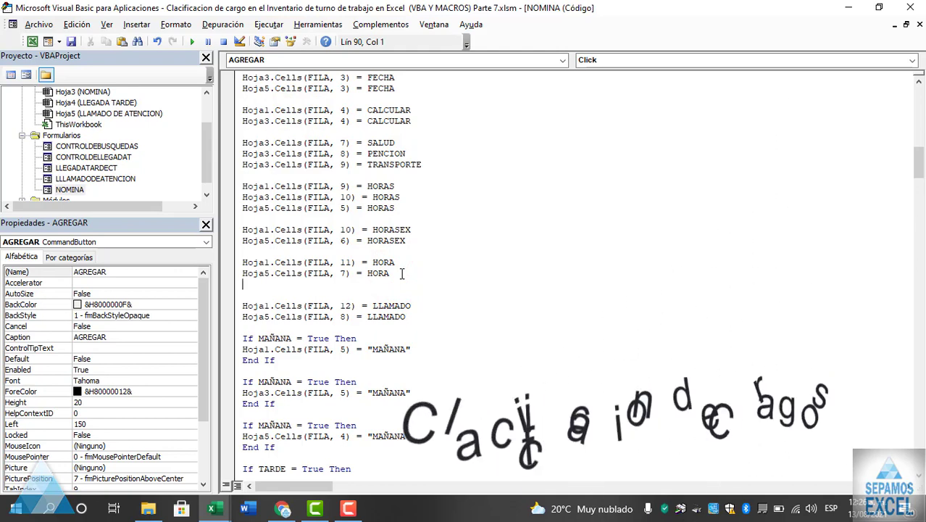
key("BackSpace")
key("Return")
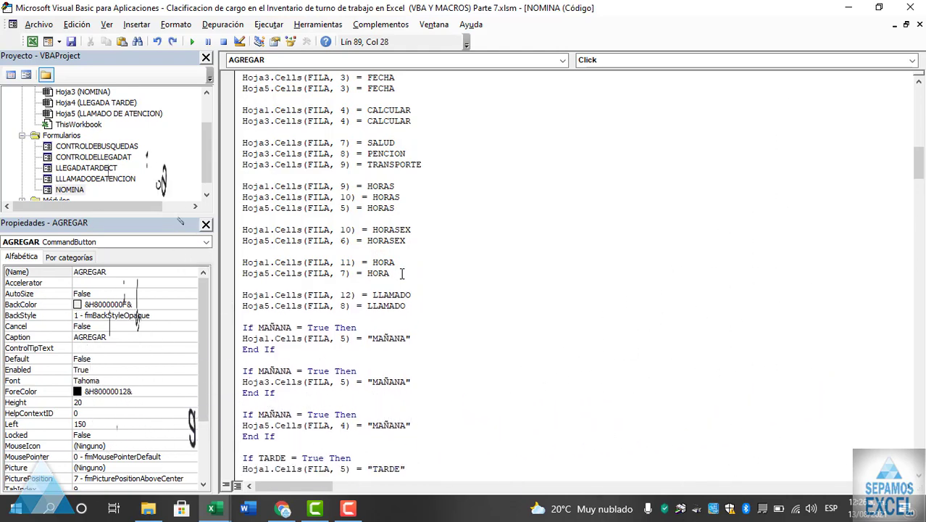
key("Return")
type("HOJA")
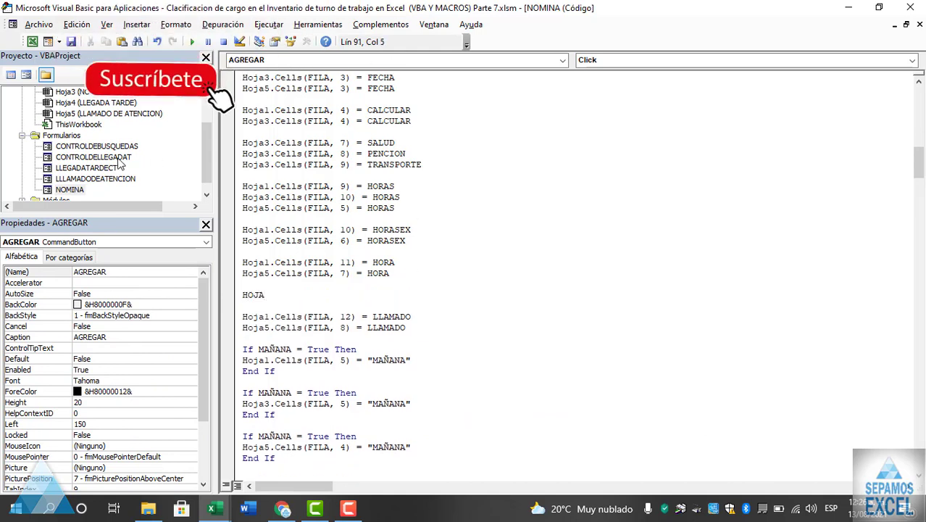
Step: Write Hoja1.Cells(FILA, 12) and begin a second Cells line for column 13
scroll(120, 163, "up", 1)
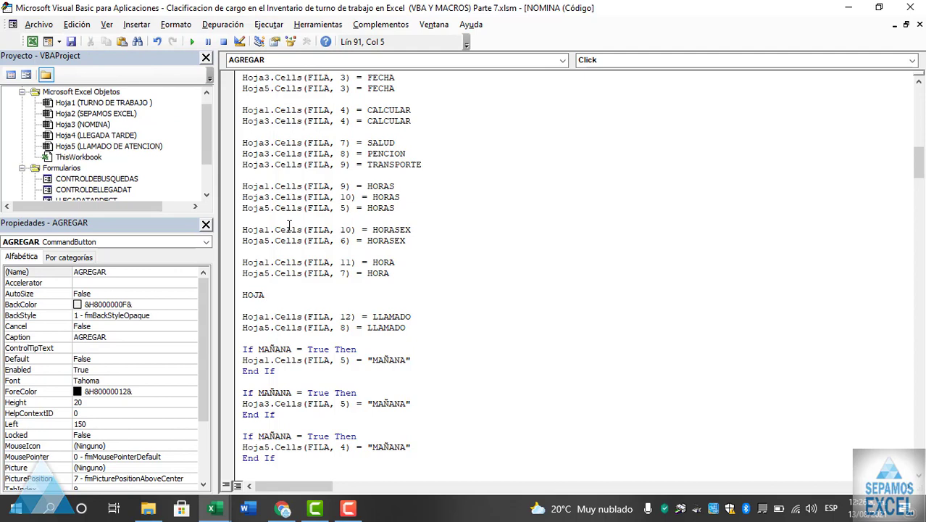
type(",CE")
key("BackSpace")
key("BackSpace")
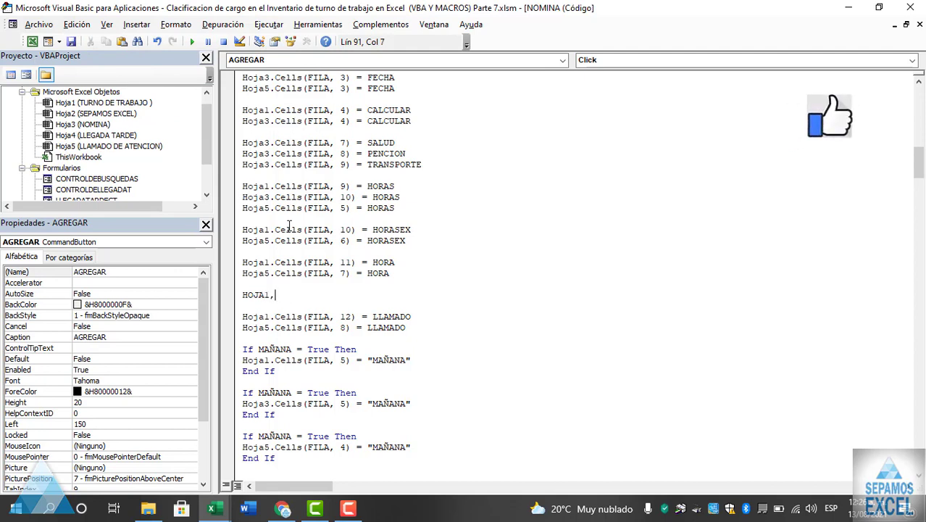
type(".Ce ")
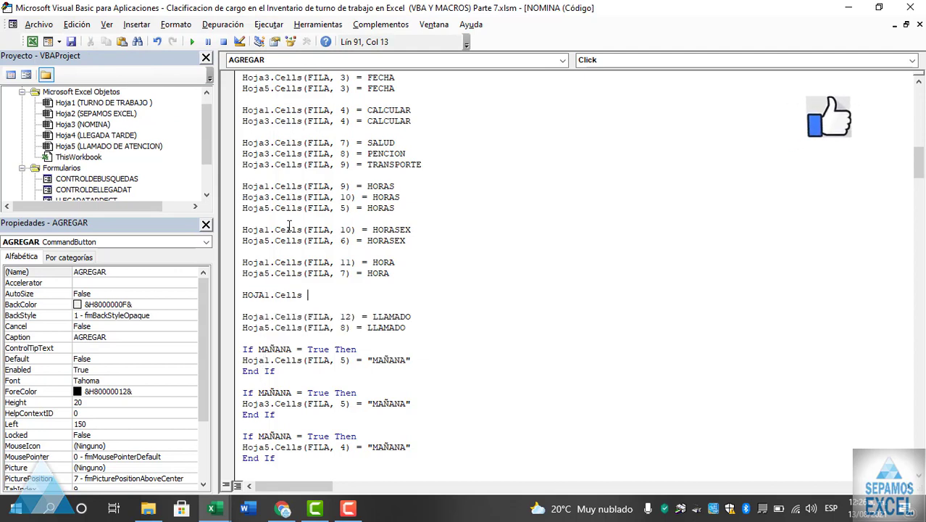
type("(")
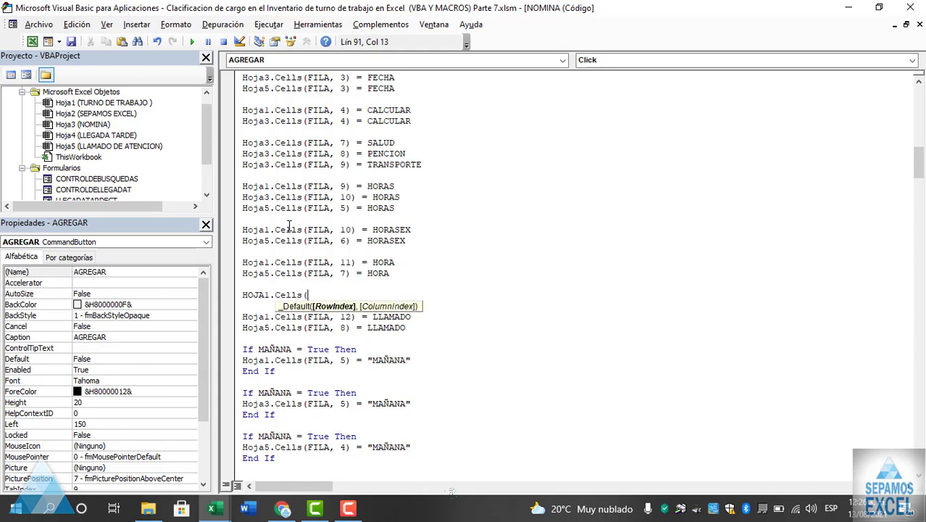
type("FILA")
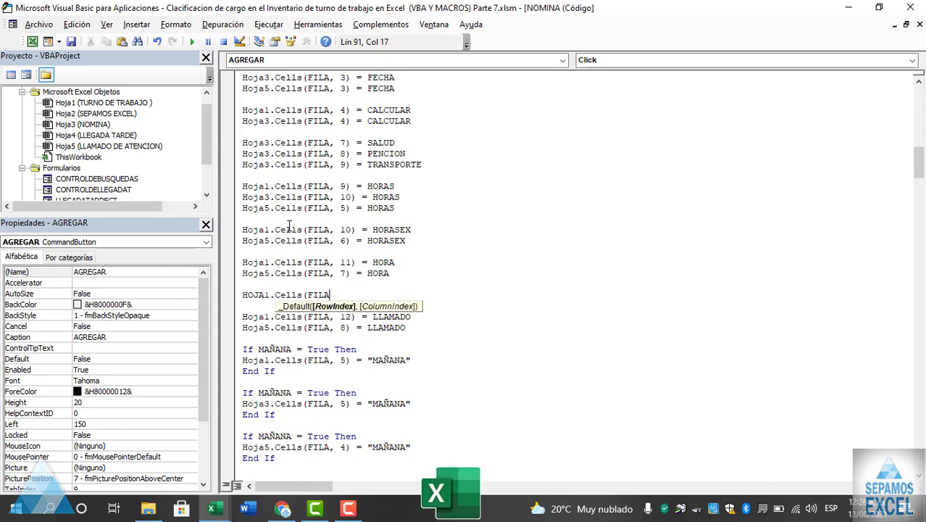
type(", 12")
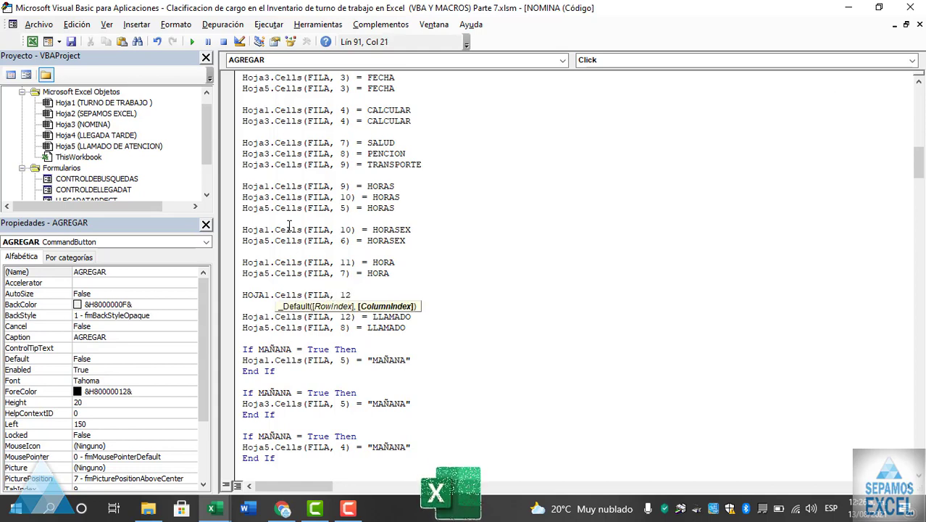
type(") =NUMERO")
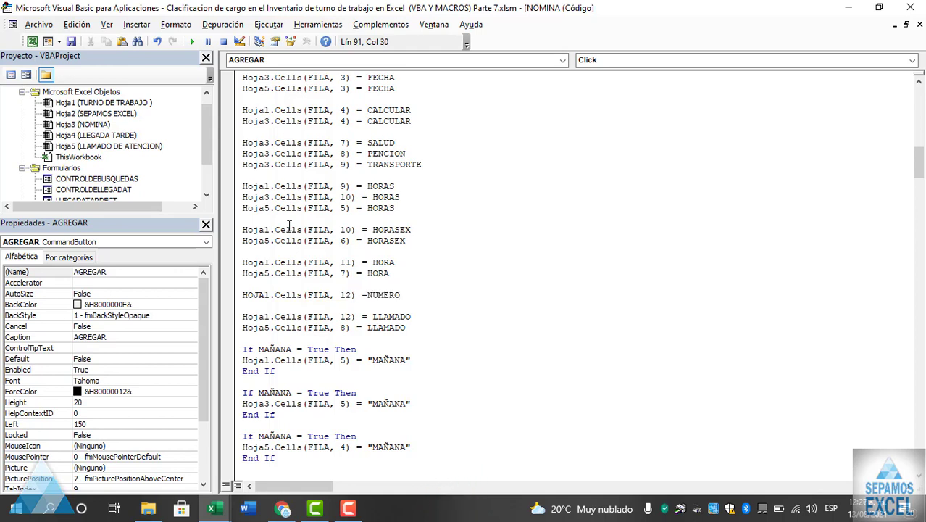
key("Return")
type("HOJA1")
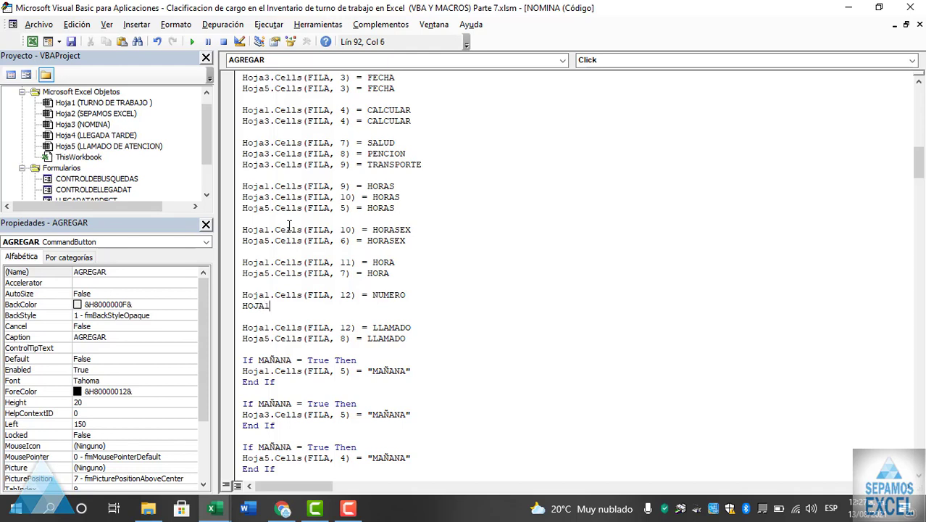
type(".Cells ")
type("(FILA")
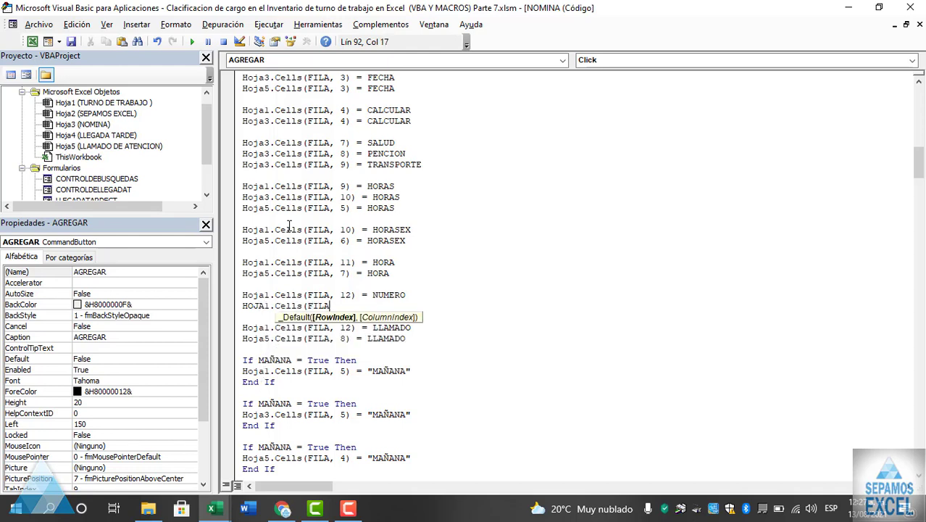
type(") =")
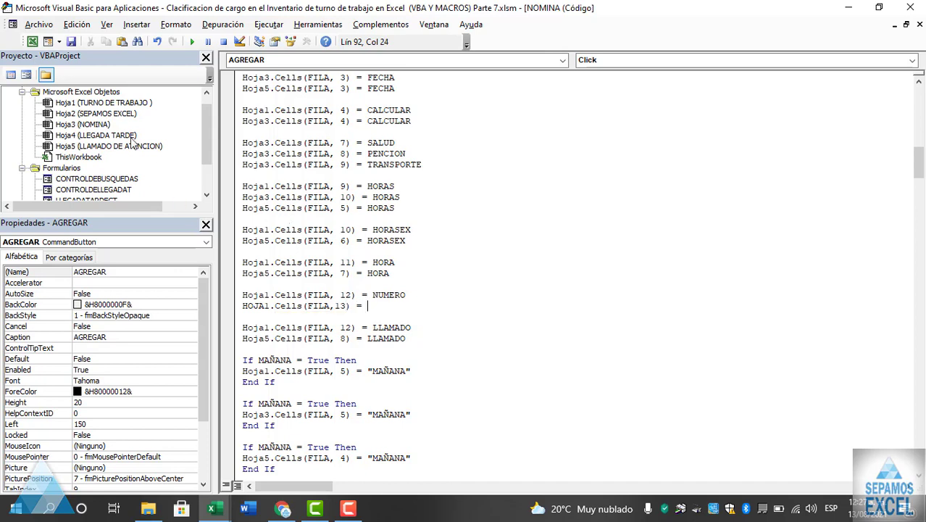
Step: Check the CARGO and NUMERO combo box names in the NOMINA form design
left_click(22, 91)
double_click(69, 168)
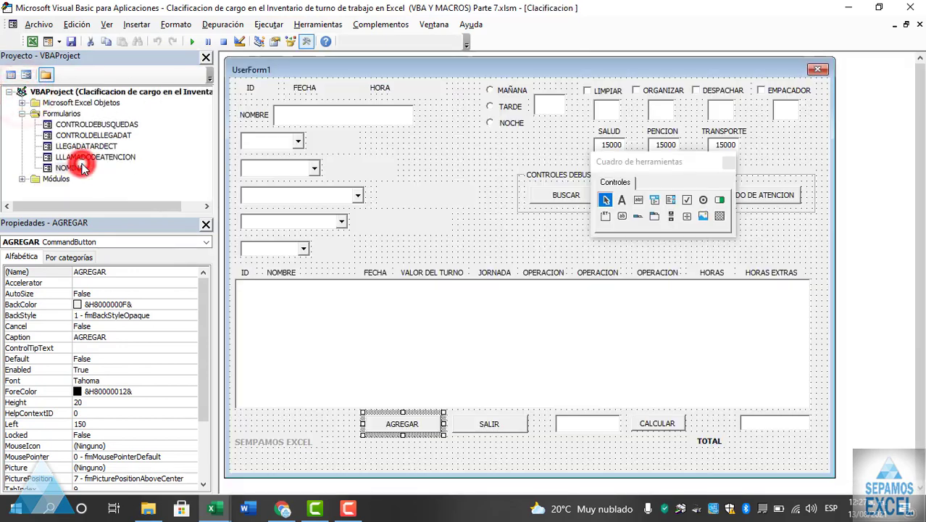
left_click(271, 250)
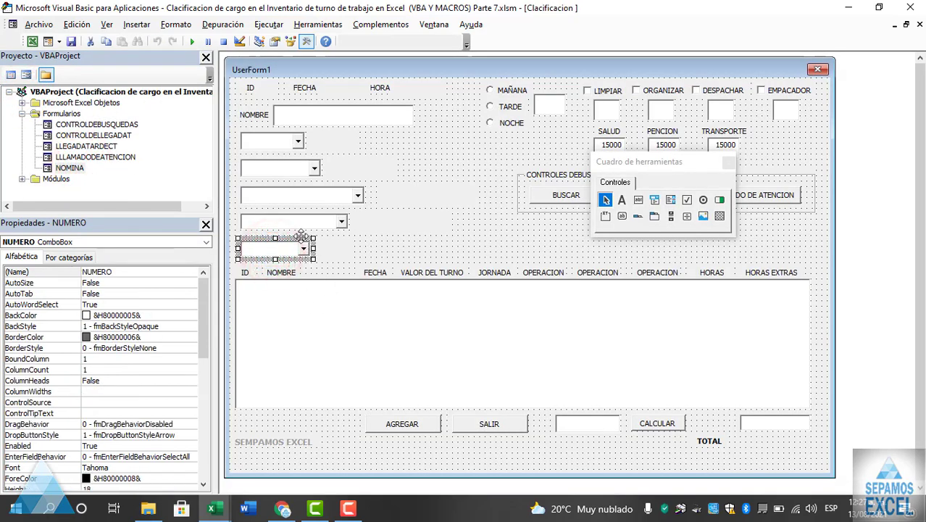
left_click(294, 224)
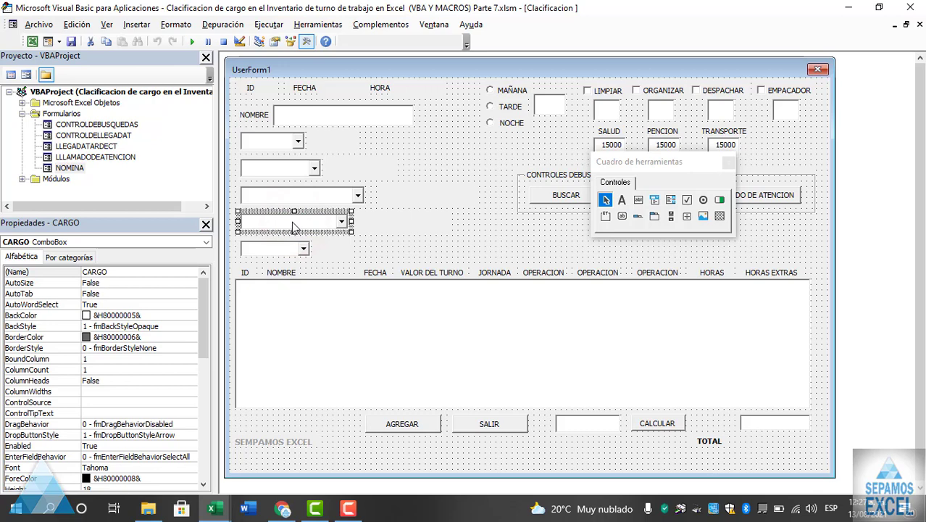
left_click(275, 249)
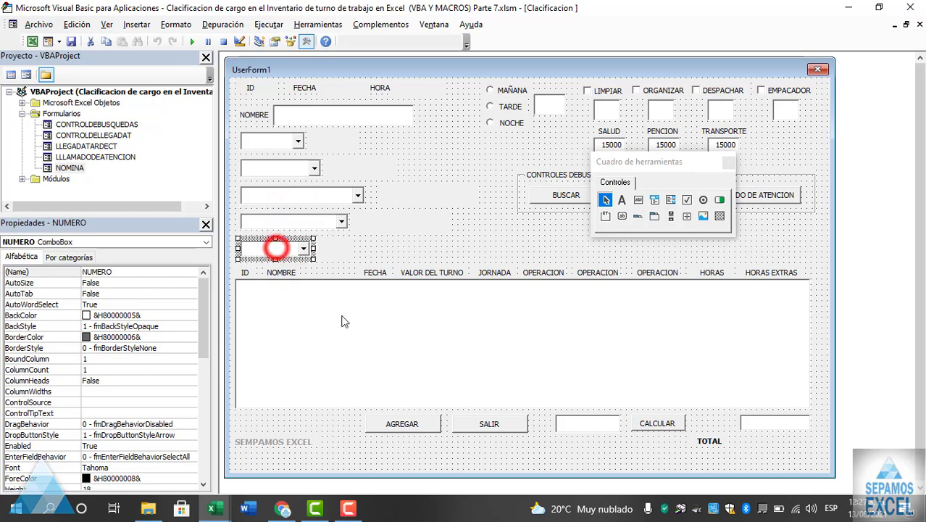
Step: Complete the lines as Hoja1.Cells(FILA, 12) = CARGO and Hoja1.Cells(FILA, 13) = NUMERO
double_click(397, 424)
scroll(392, 353, "down", 10)
scroll(389, 360, "down", 1)
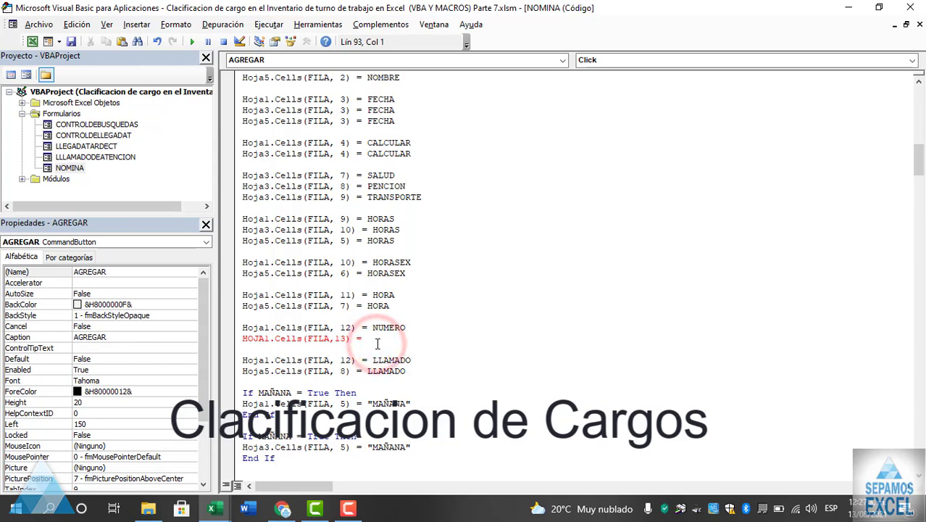
left_click(389, 335)
type("NUMERO")
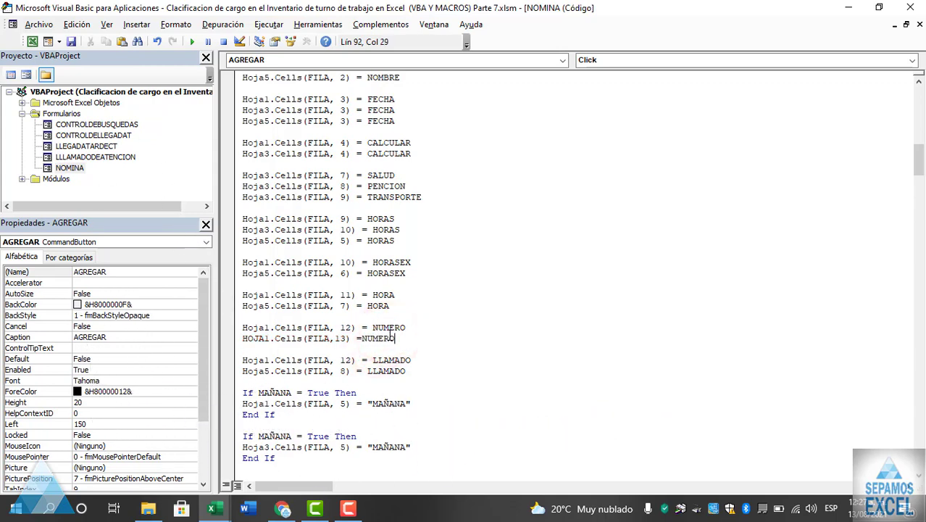
left_click(394, 326)
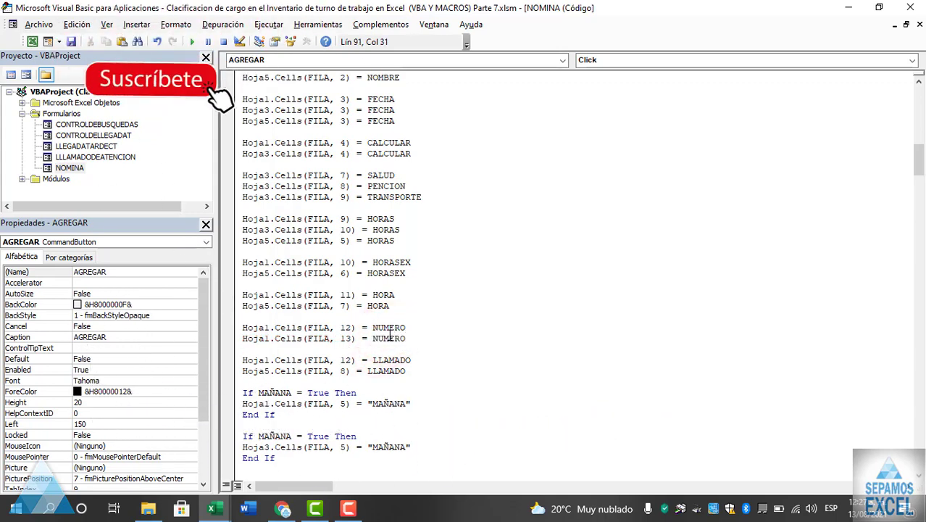
type("CARGO")
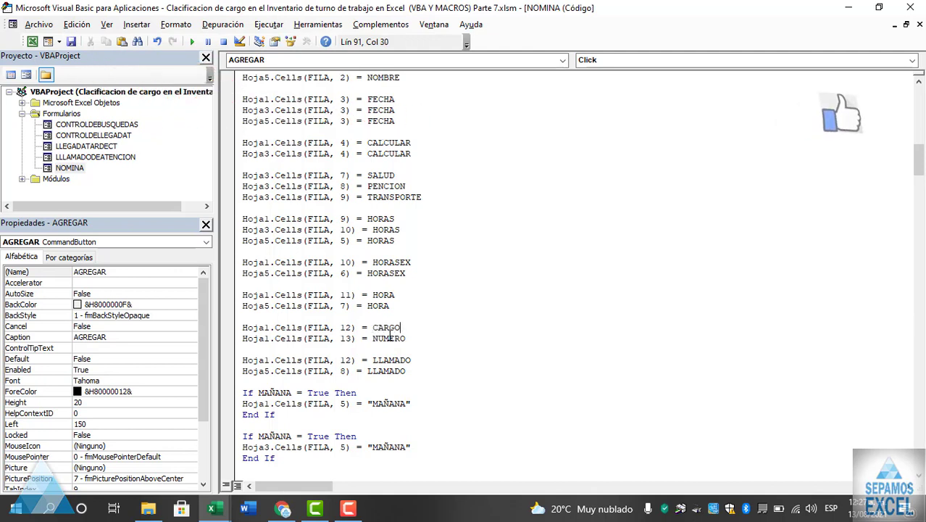
left_click(32, 42)
Step: On the NOMINA sheet, add headers CARGO in K1 and CHALECO in L1
left_click(287, 469)
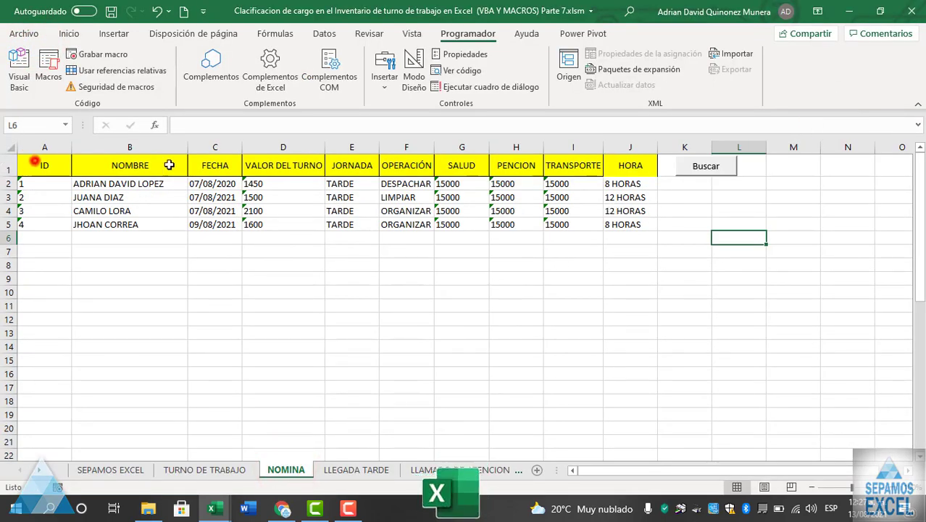
left_click_drag(40, 166, 645, 165)
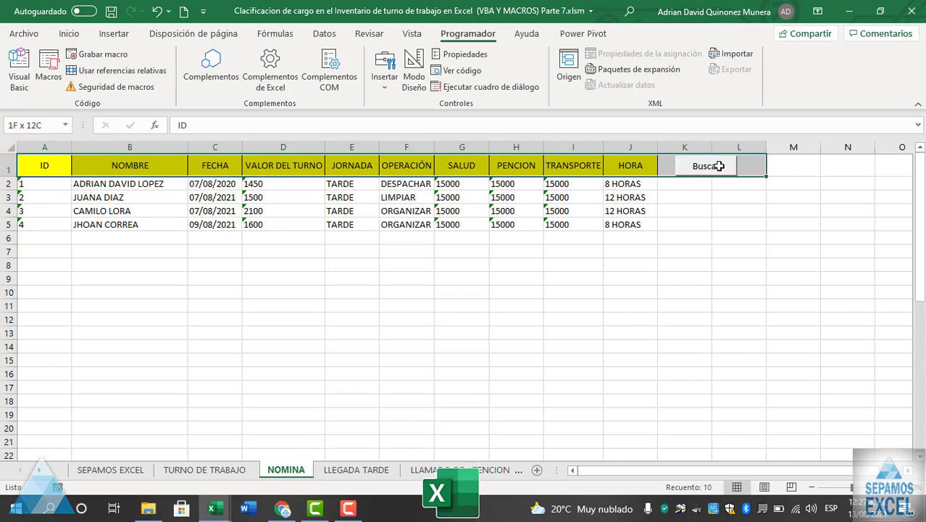
left_click(667, 166)
type("CARGO")
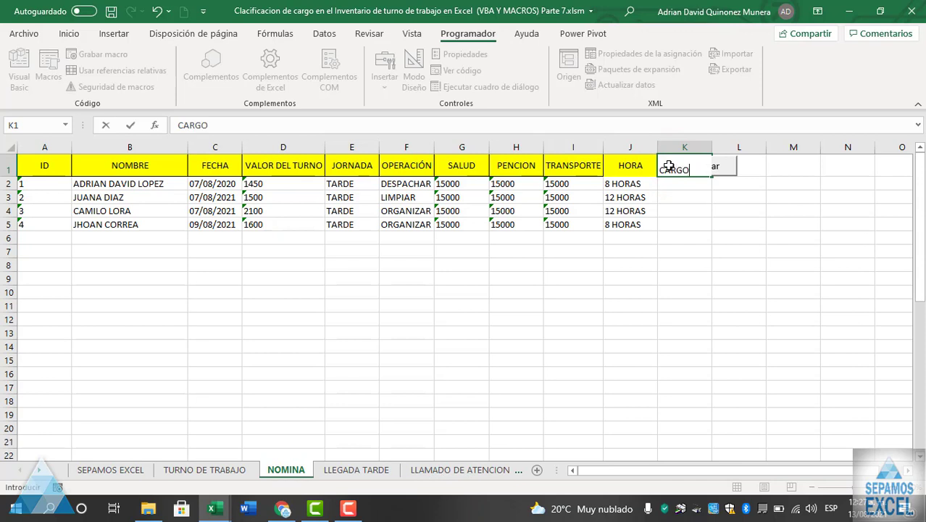
key("Tab")
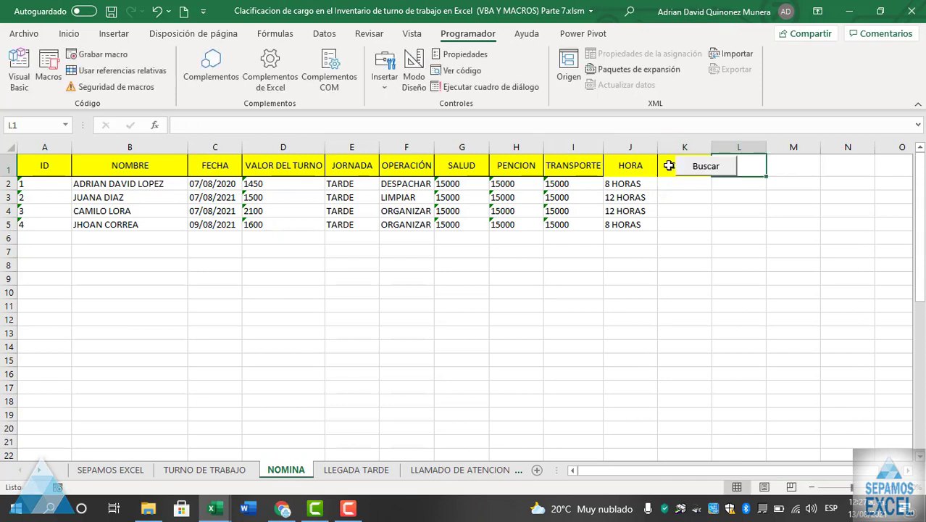
type("CHALECO")
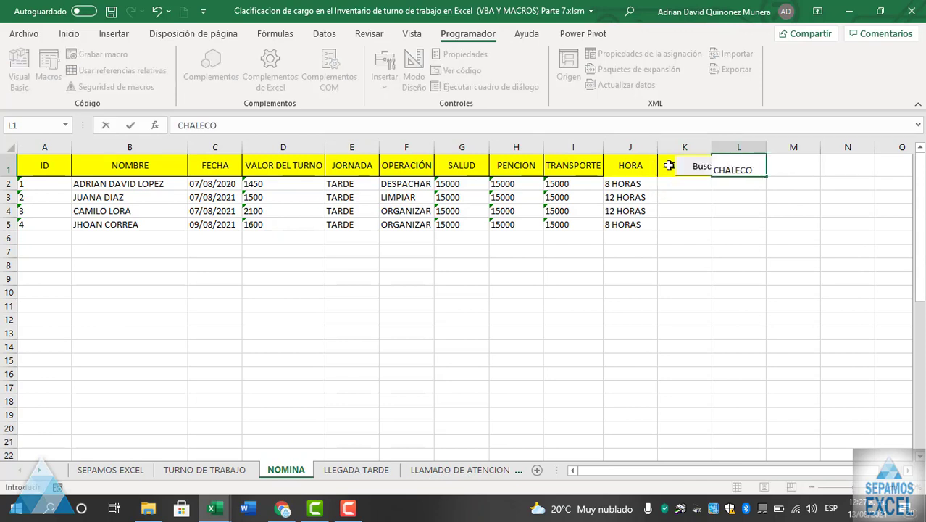
key("Tab")
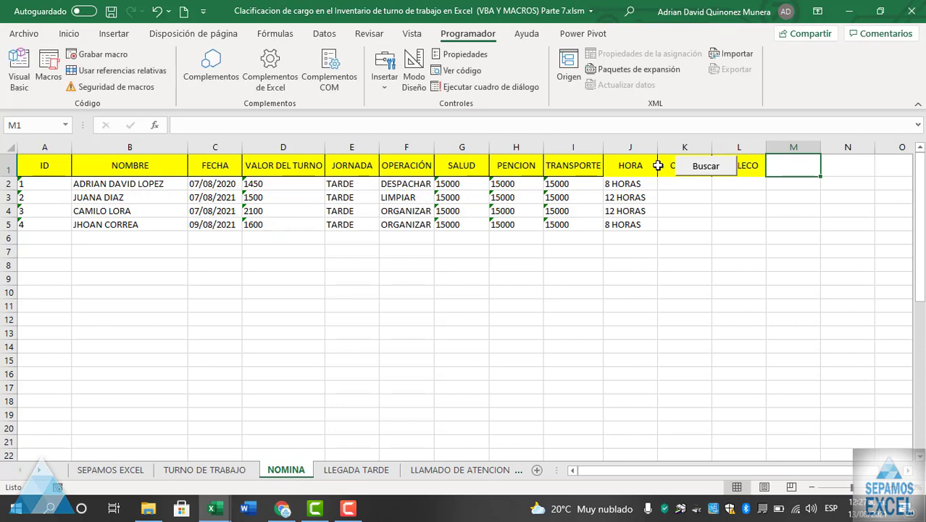
Step: Move the Buscar button over to column M, clear of the new headers
right_click(694, 171)
left_click(656, 223)
mouse_move(685, 173)
left_mouse_down()
mouse_move(807, 175)
mouse_move(788, 175)
left_mouse_up()
left_click(665, 252)
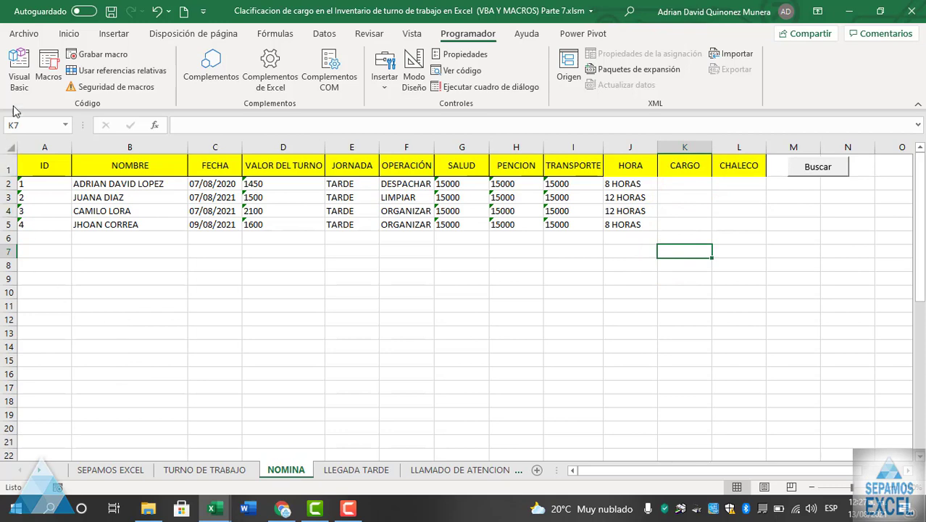
left_click(19, 71)
Step: Duplicate the Hoja1 CARGO line below and change the copy to Hoja3
scroll(70, 132, "up", 1)
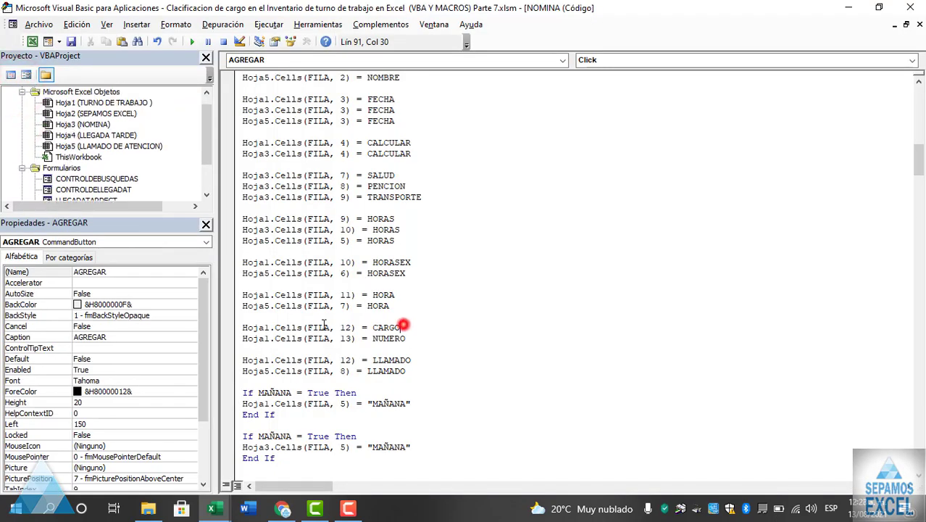
left_click_drag(403, 327, 242, 328)
right_click(253, 327)
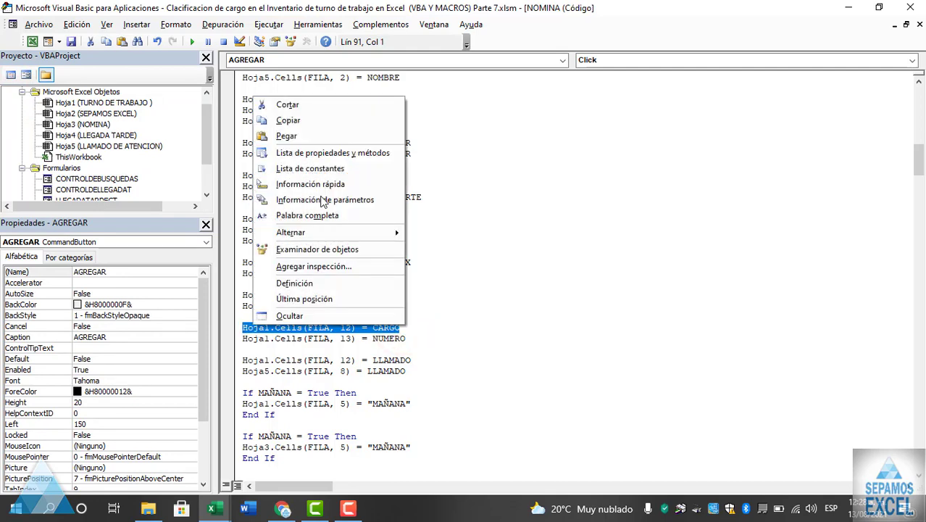
left_click(300, 120)
left_click(413, 328)
key("Return")
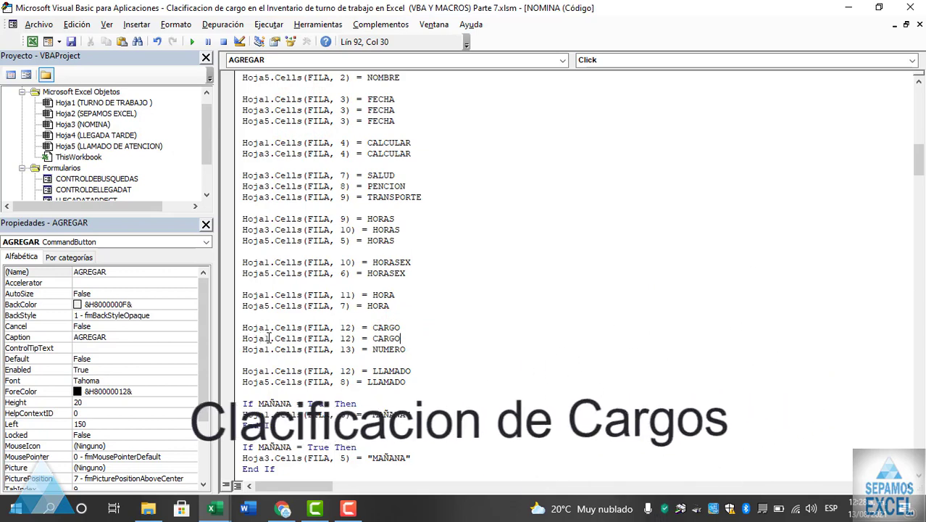
left_click(270, 338)
key("BackSpace")
type("3")
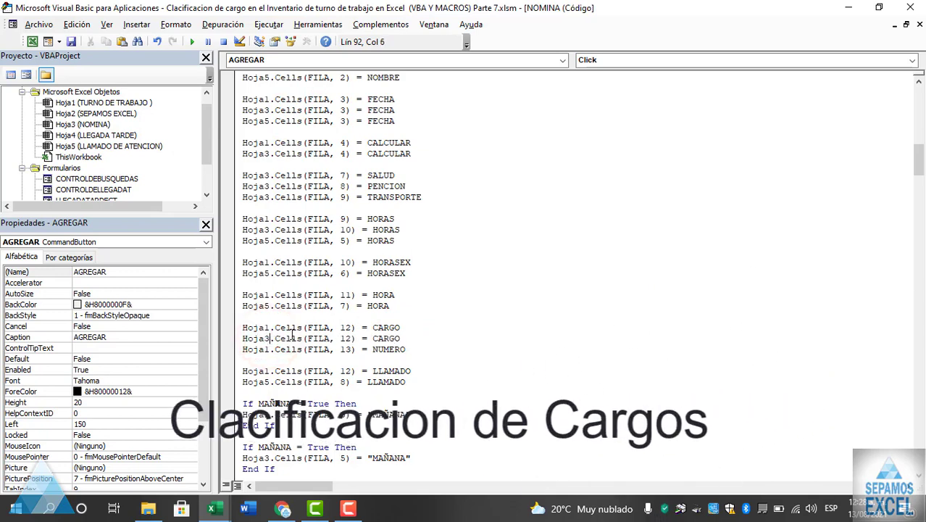
key("Return")
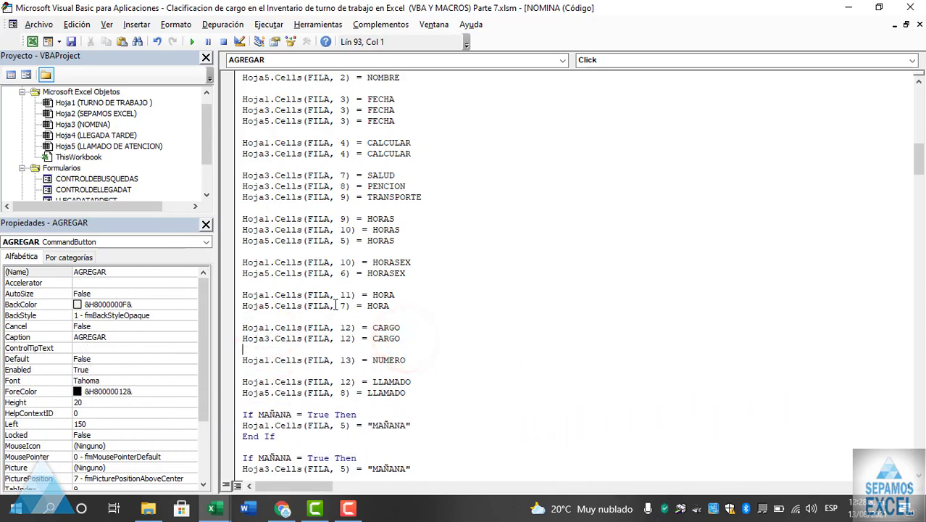
Step: After counting the NOMINA columns, change the Hoja3 CARGO line to column 11
left_click(32, 42)
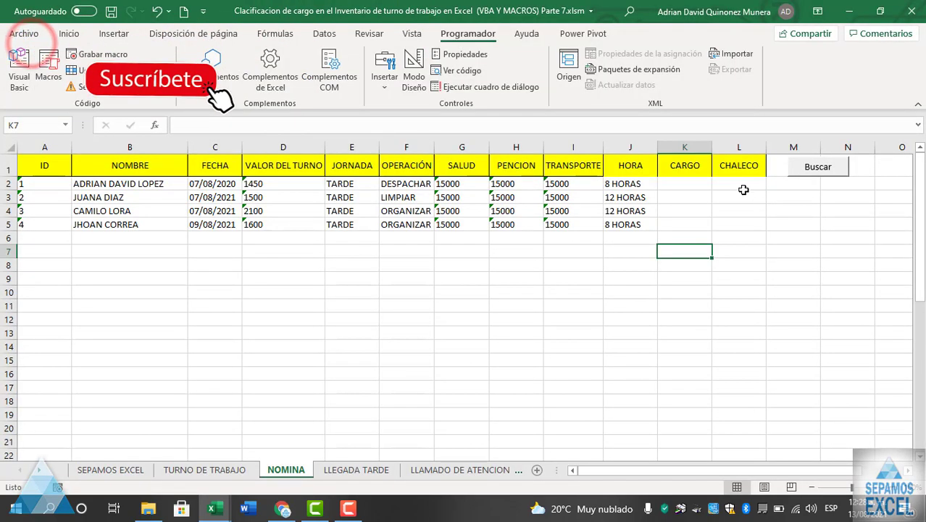
left_click_drag(61, 166, 616, 170)
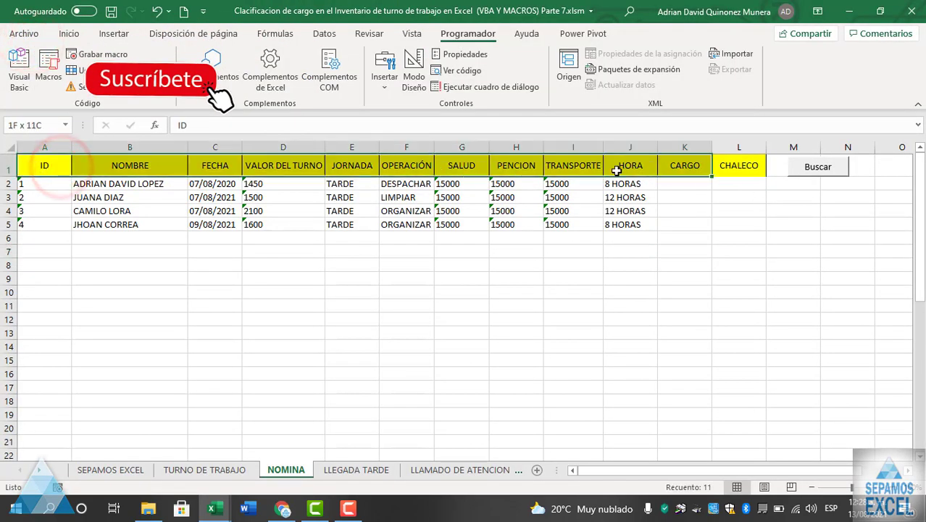
left_click(8, 76)
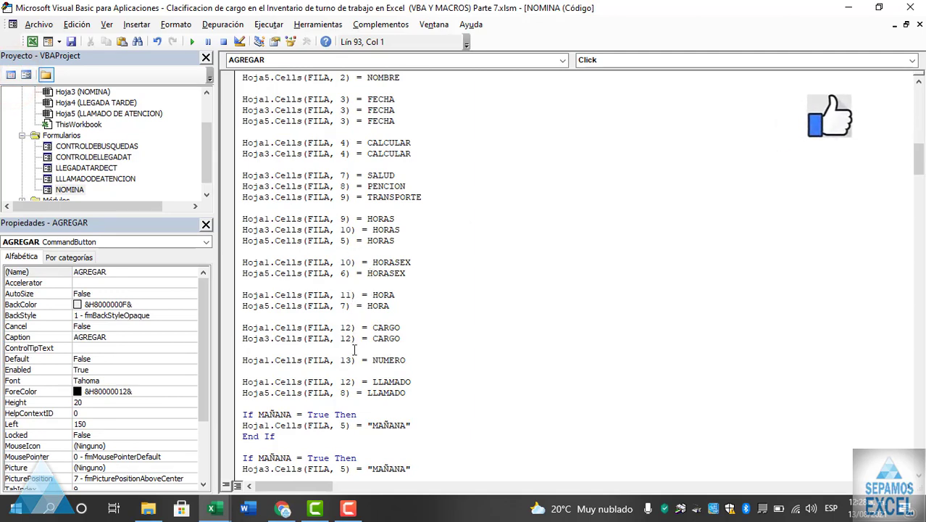
left_click(352, 338)
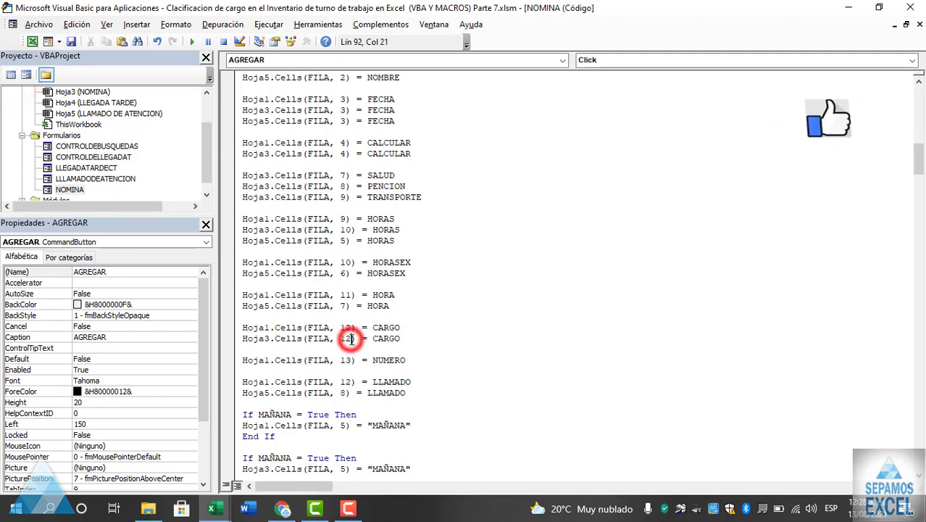
key("BackSpace")
type("1")
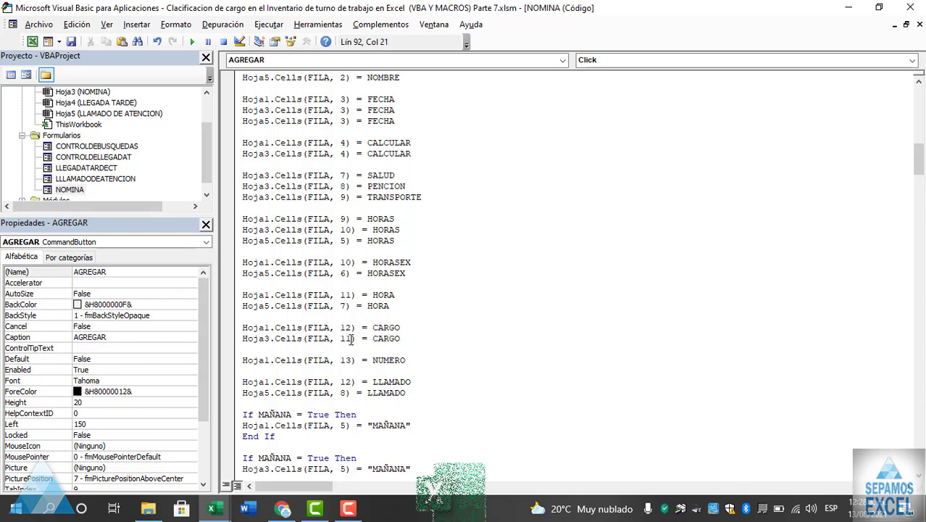
Step: Duplicate the NUMERO line below it, changing column 13 to 12
left_click(409, 360)
key("shift+Home")
key("ctrl+c")
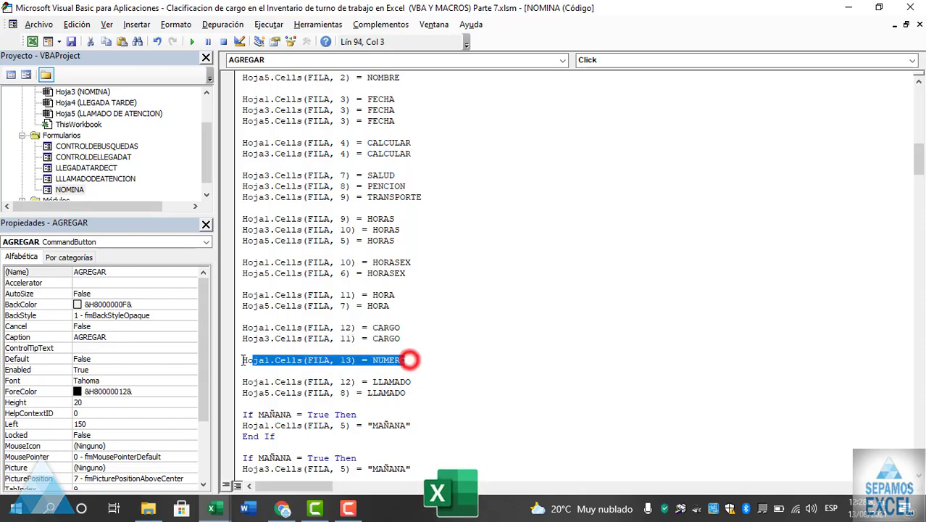
key("shift+F10")
left_click(291, 153)
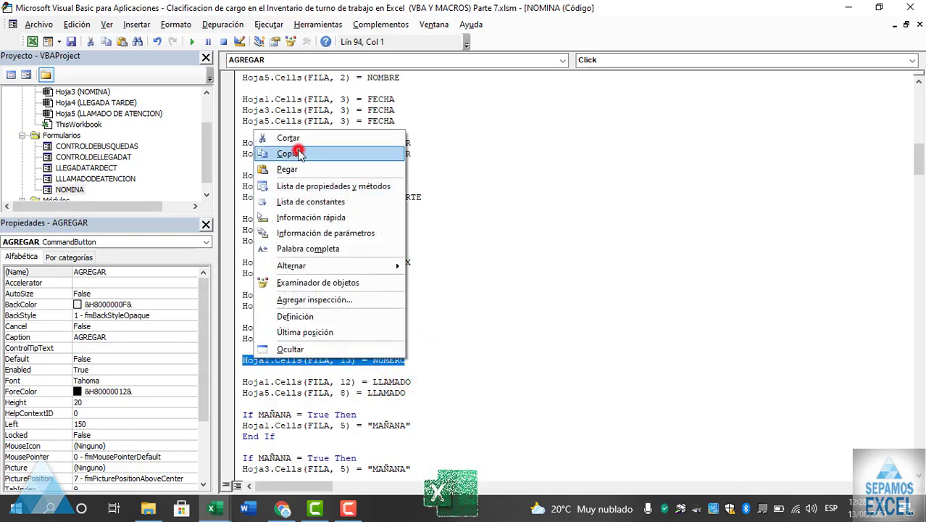
left_click(411, 360)
key("Return")
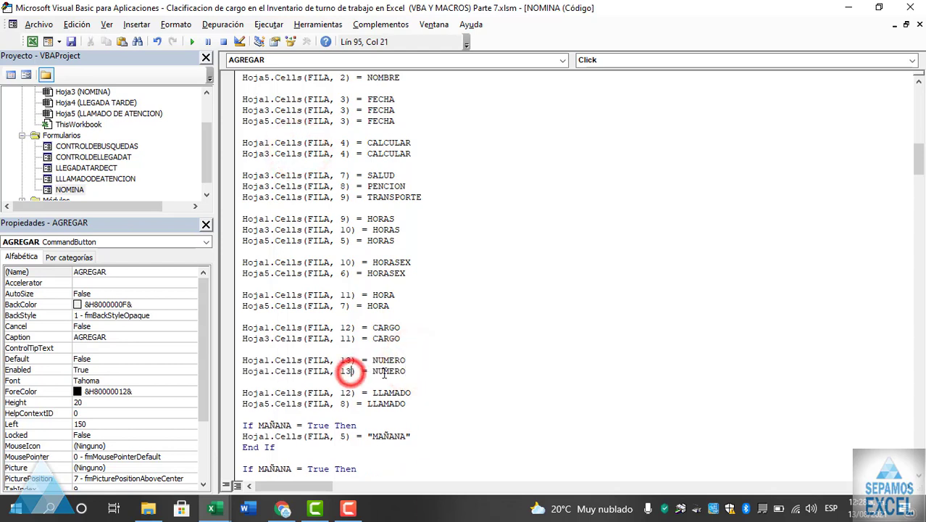
key("BackSpace")
type("2")
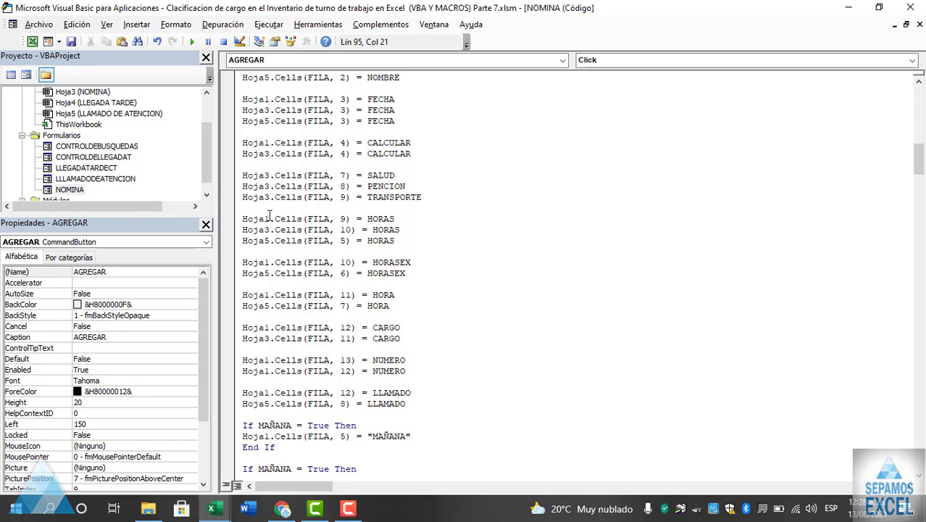
Step: Count the header columns on the LLEGADA TARDE and LLAMADO DE ATENCION sheets
left_click(29, 41)
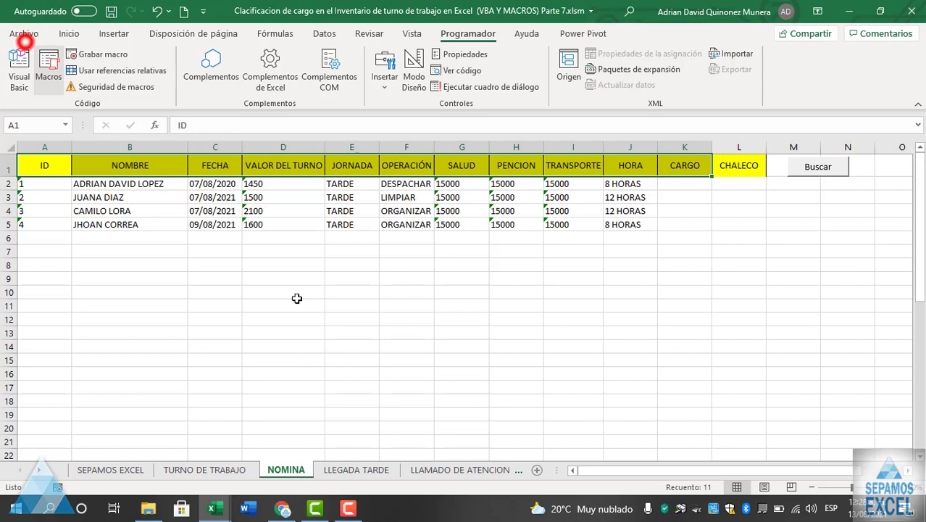
left_click(360, 465)
left_click(583, 263)
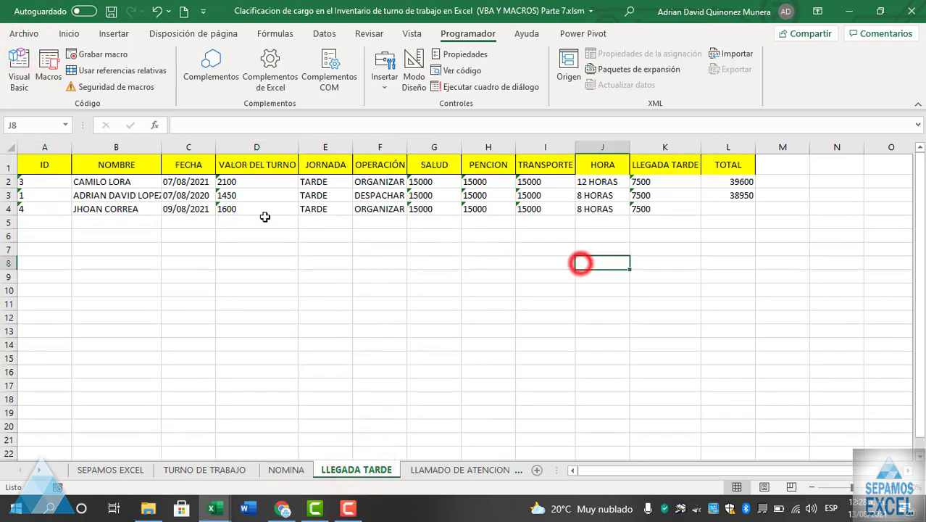
left_click_drag(53, 167, 717, 170)
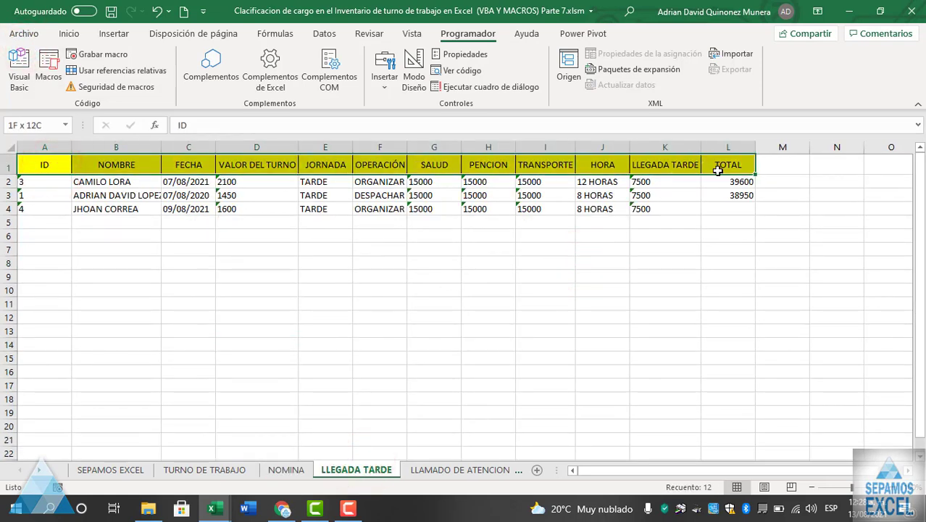
left_click(477, 299)
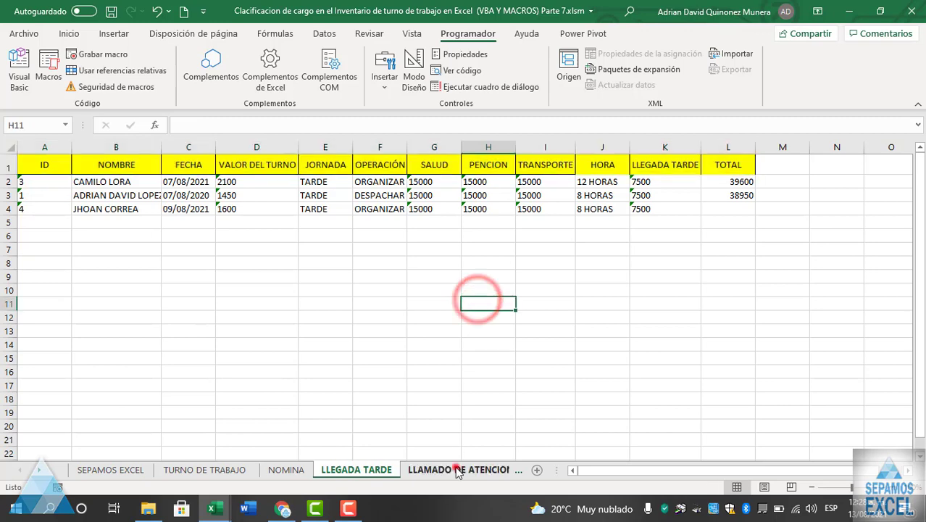
left_click(458, 469)
mouse_move(37, 162)
left_mouse_down()
mouse_move(599, 162)
mouse_move(553, 162)
left_mouse_up()
left_click(94, 268)
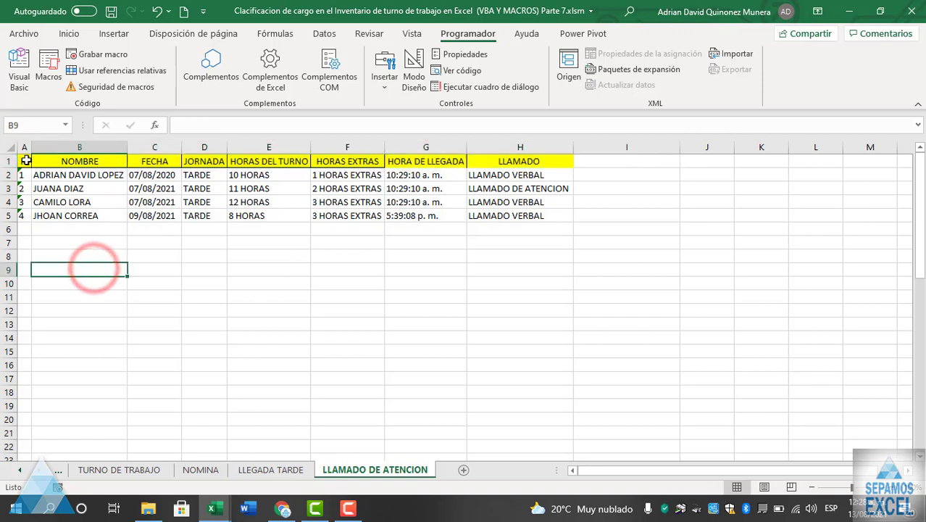
Step: Type a CARGO header in I1 of LLAMADO DE ATENCION, right after LLAMADO
left_click_drag(25, 161, 593, 160)
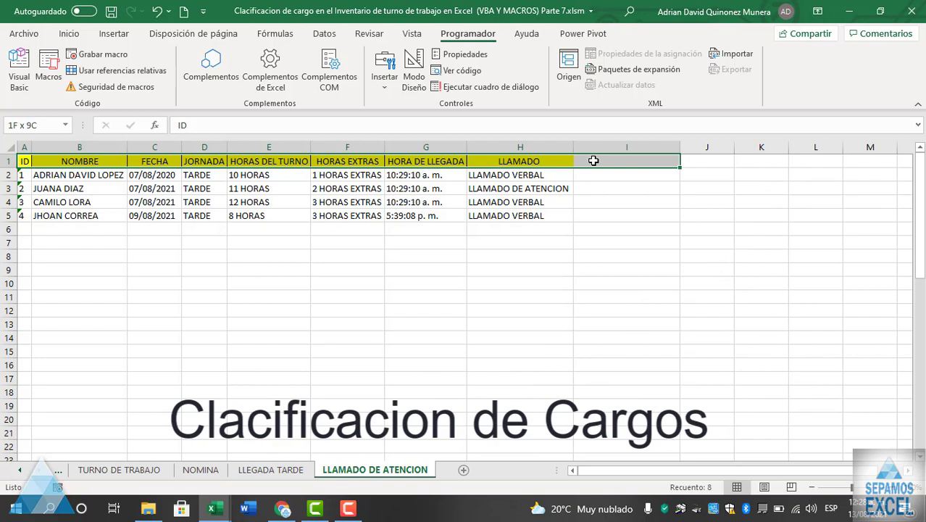
mouse_move(594, 160)
left_mouse_down()
mouse_move(551, 162)
mouse_move(616, 161)
left_mouse_up()
left_click(615, 161)
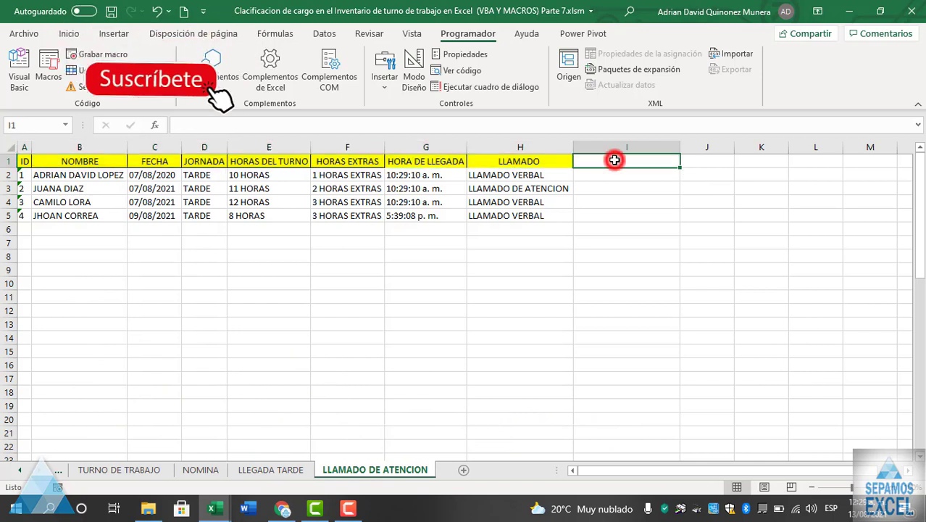
type("CARGO")
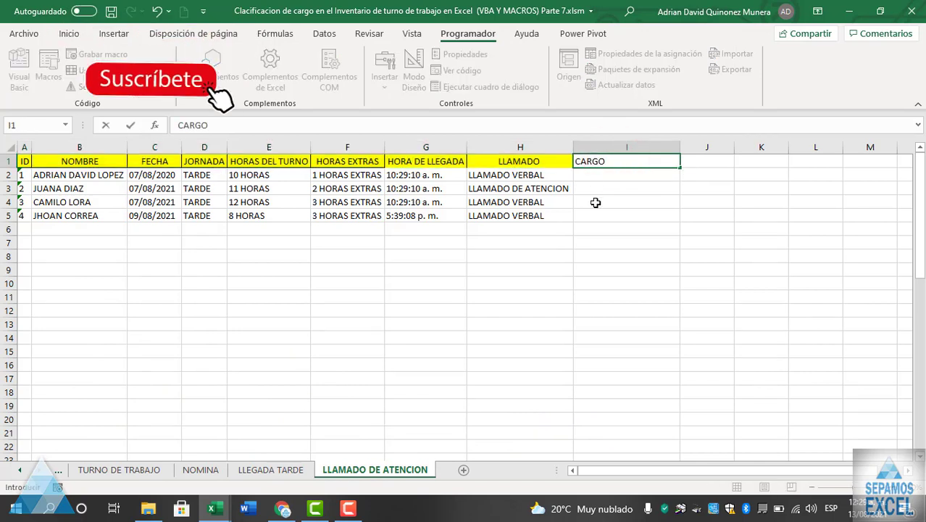
left_click(595, 202)
left_click_drag(25, 160, 601, 155)
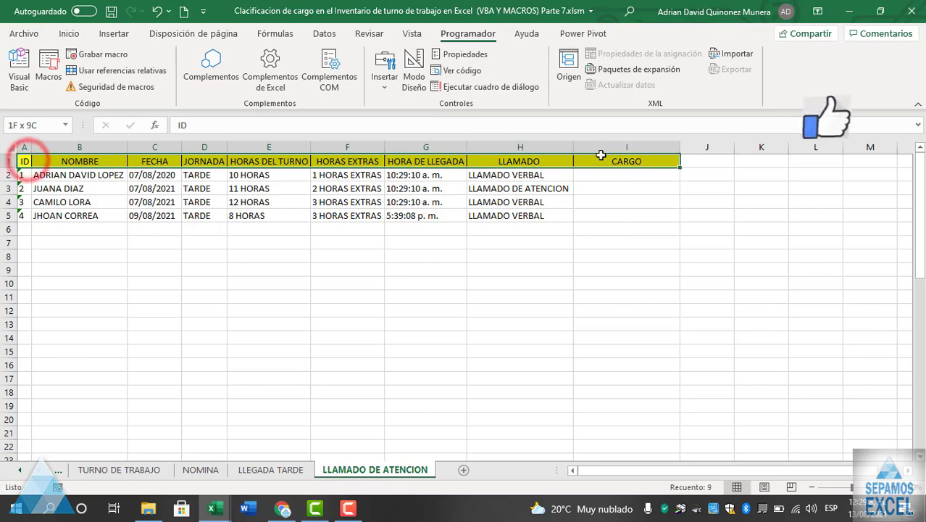
Step: Paste another NUMERO line below the NUMERO lines and trim its column and sheet numbers
left_click(12, 89)
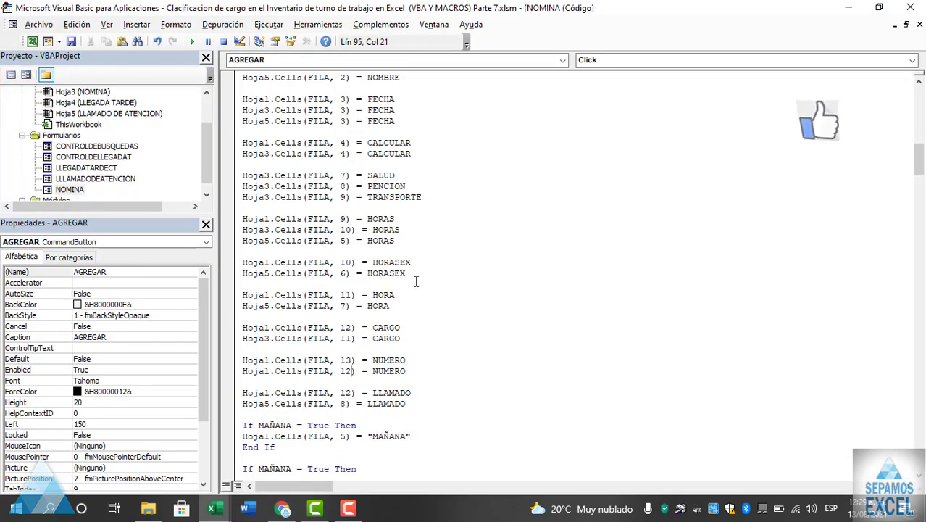
scroll(403, 303, "down", 1)
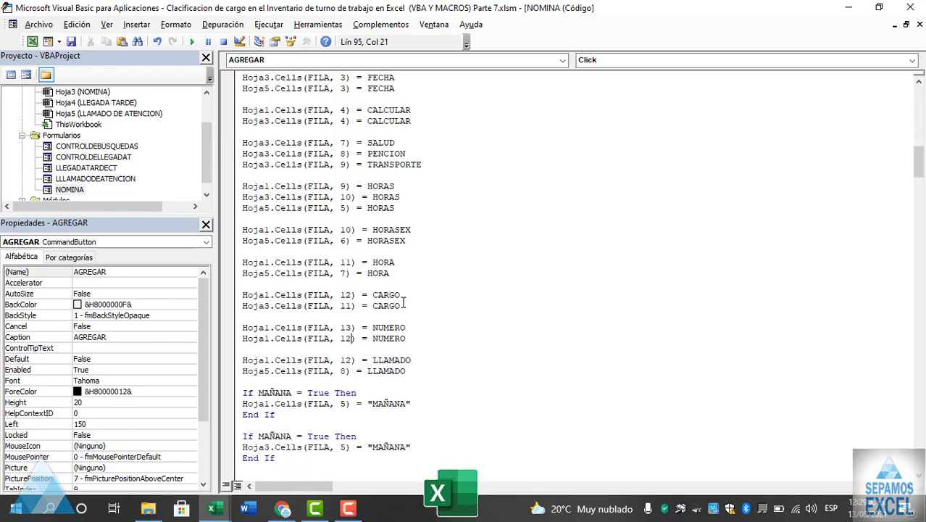
left_click(408, 338)
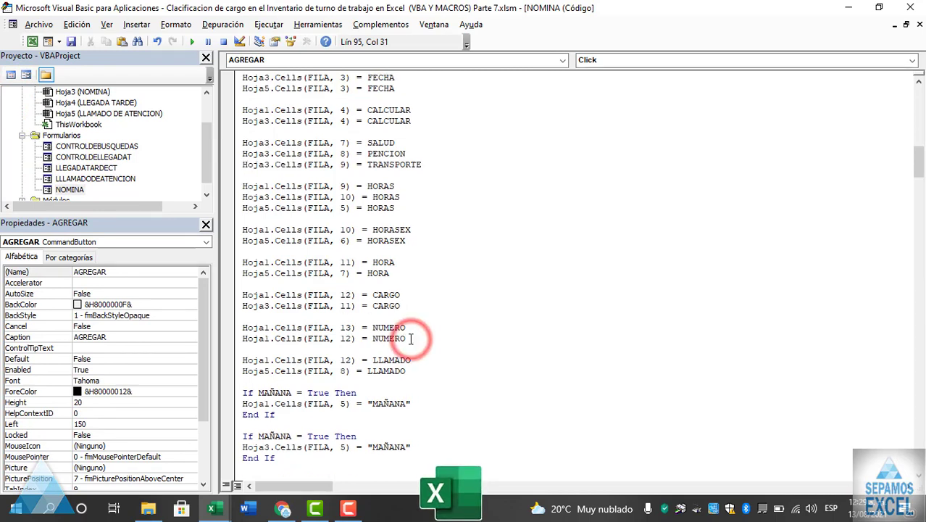
key("Return")
key("ctrl+v")
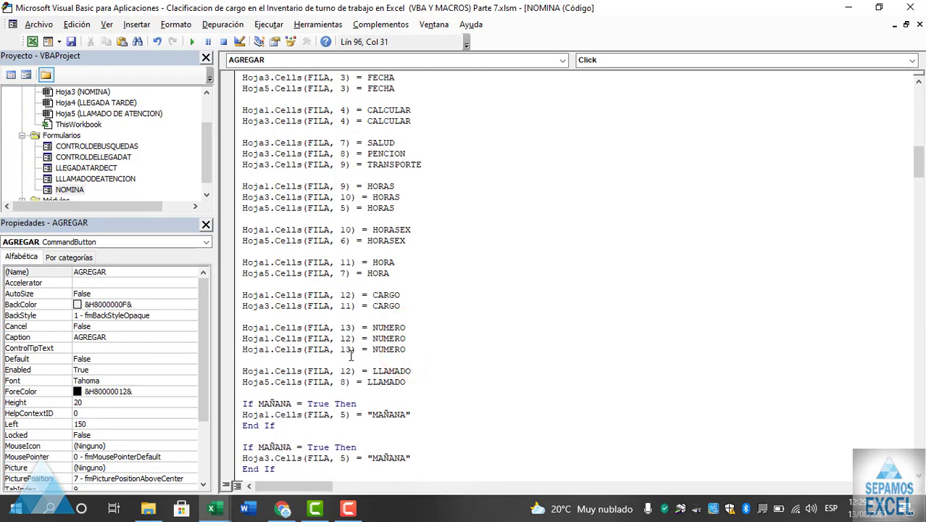
key("BackSpace")
key("BackSpace")
type("9")
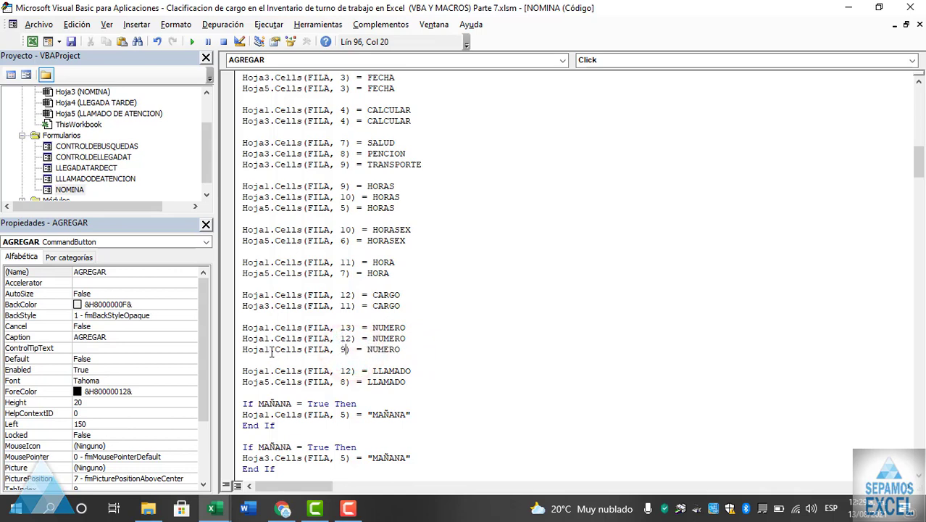
key("BackSpace")
type("5")
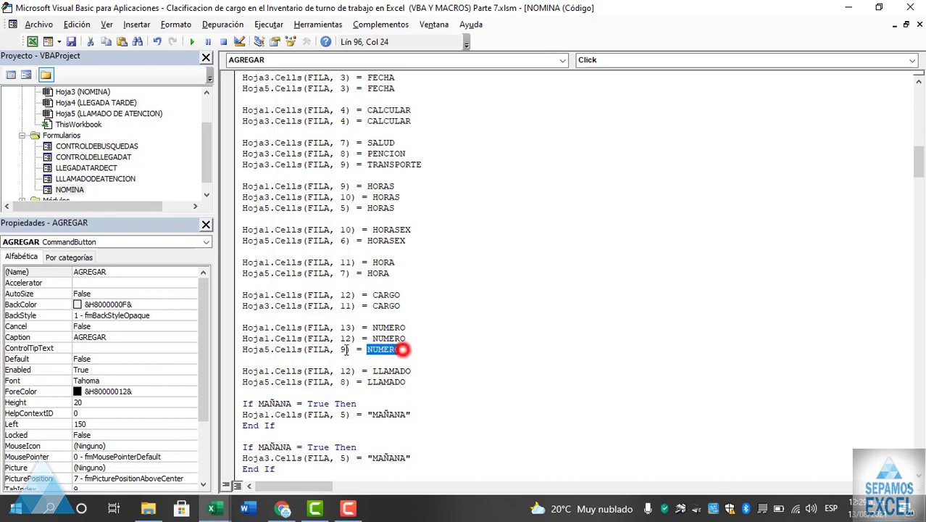
Step: Copy the Hoja5 NUMERO line under the CARGO lines, set column 10, and erase NUMERO from the copy
left_click_drag(346, 349, 243, 351)
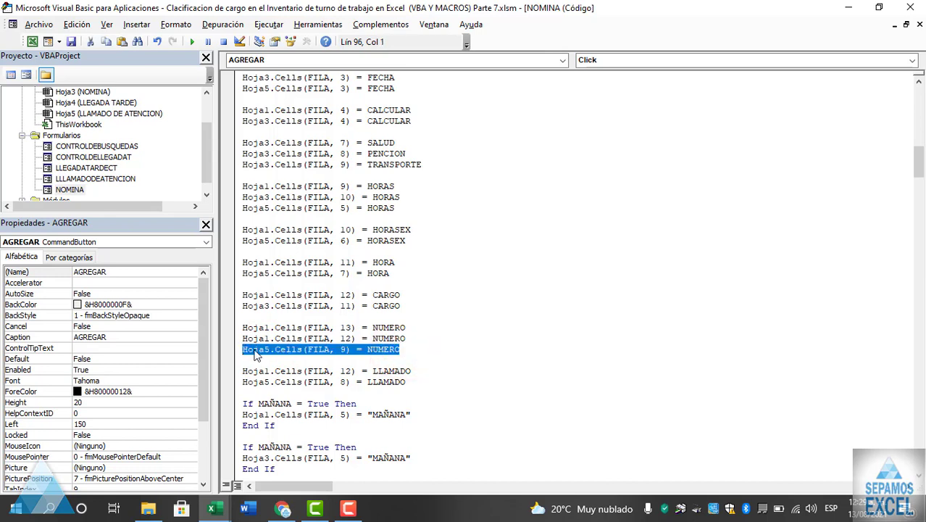
right_click(255, 354)
left_click(305, 142)
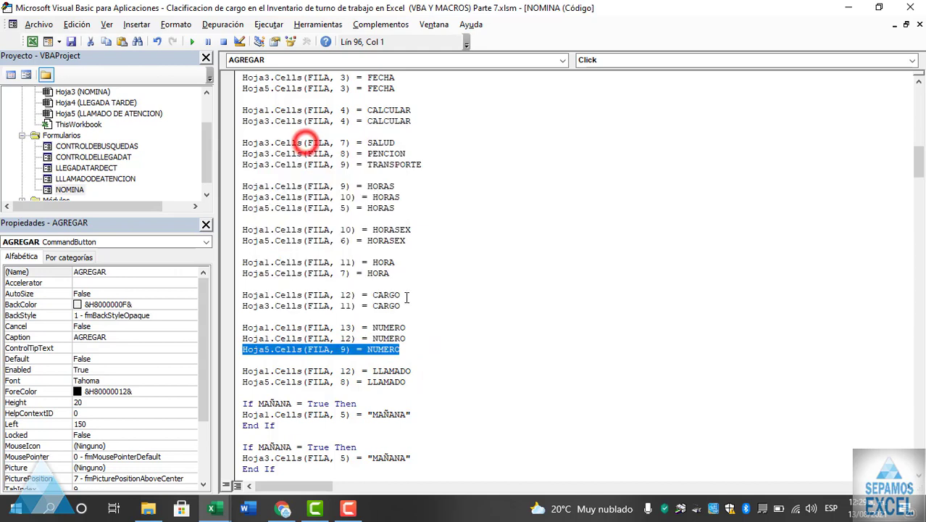
left_click(402, 305)
key("Return")
type("Hoja5.Cells(FILA, 9) = NUMERO")
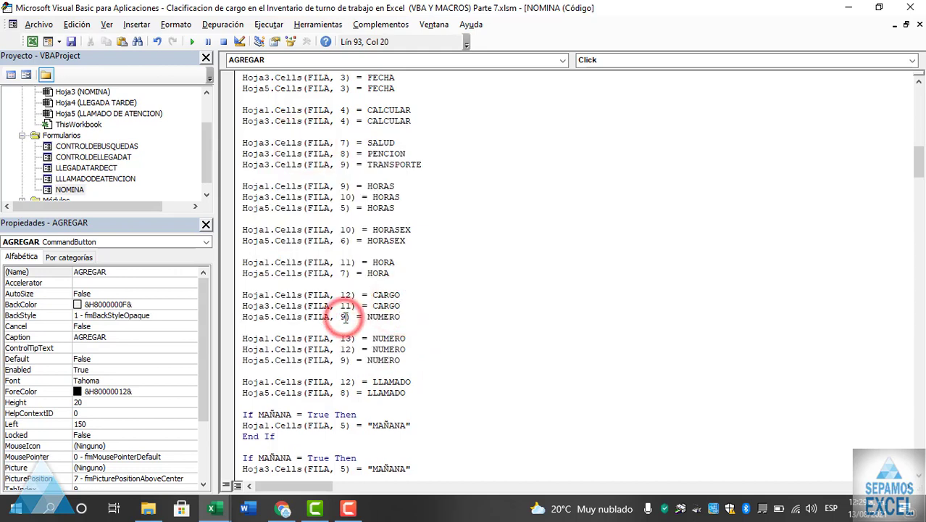
key("BackSpace")
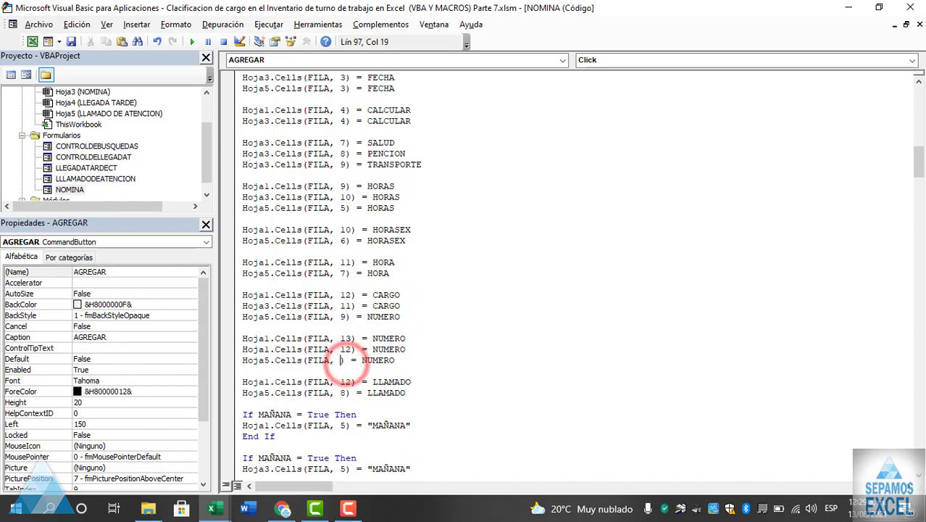
type("10")
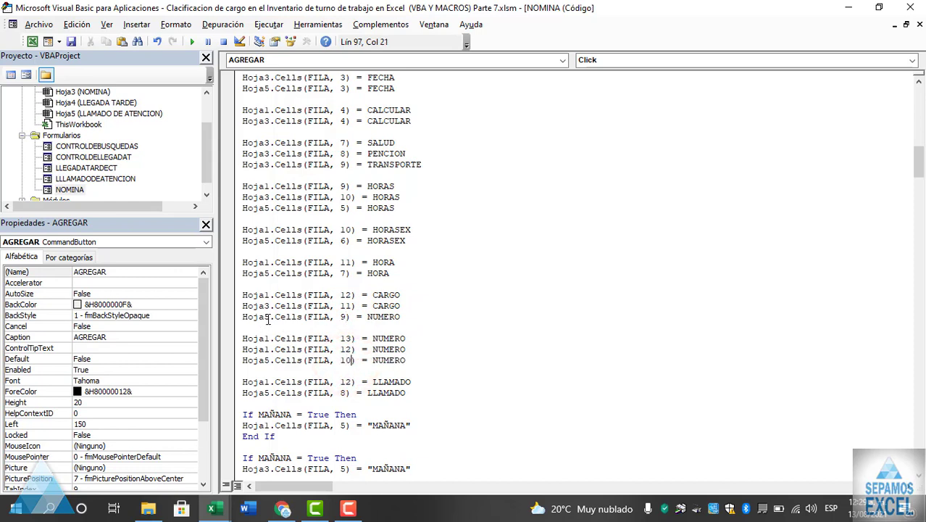
left_click(403, 317)
key("BackSpace")
key("BackSpace")
Step: Test-run the NOMINA form with F5, then close it
scroll(478, 326, "down", 4)
scroll(476, 320, "down", 4)
scroll(475, 321, "down", 4)
scroll(437, 310, "down", 4)
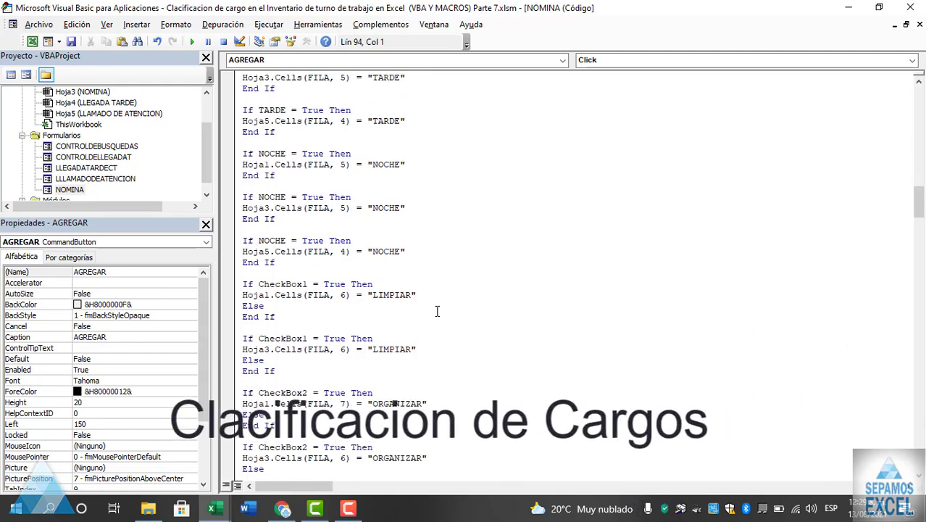
scroll(434, 310, "down", 9)
scroll(434, 310, "down", 5)
scroll(411, 304, "up", 4)
scroll(50, 156, "up", 2)
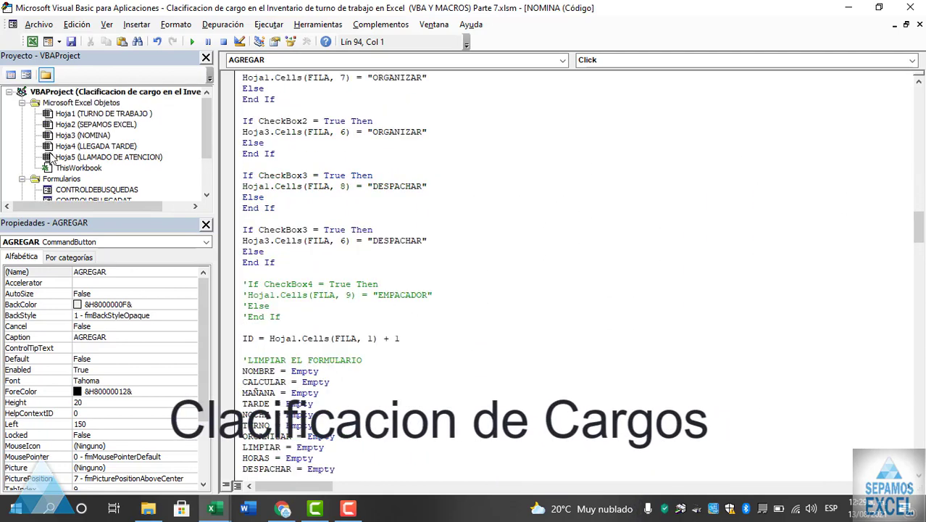
left_click(23, 102)
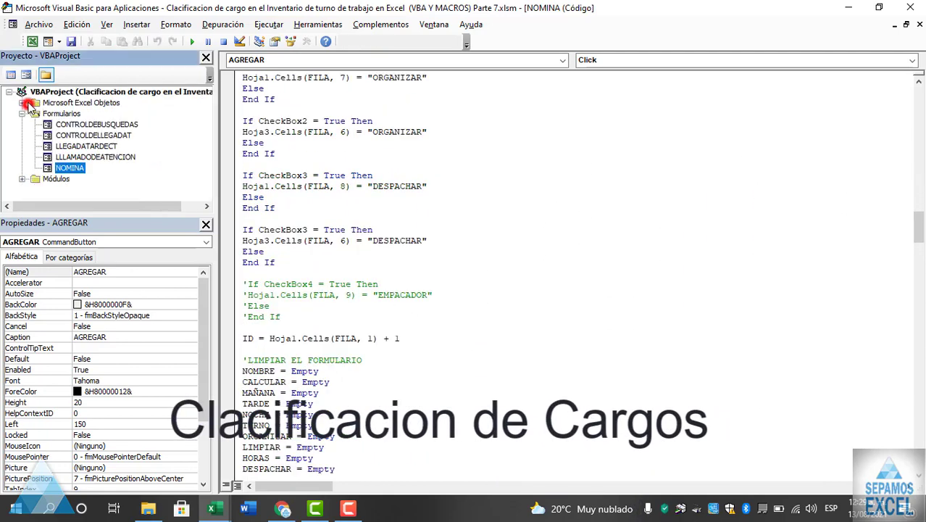
double_click(68, 167)
left_click(507, 243)
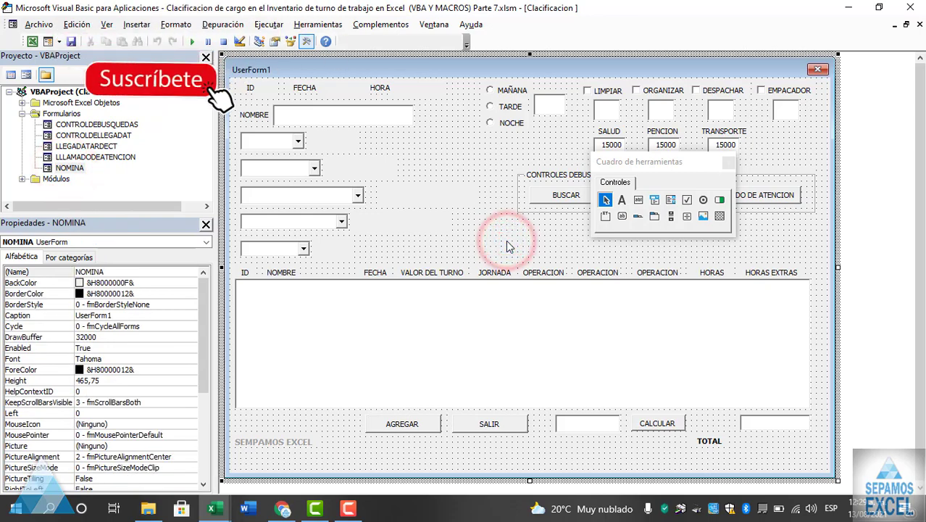
key("F5")
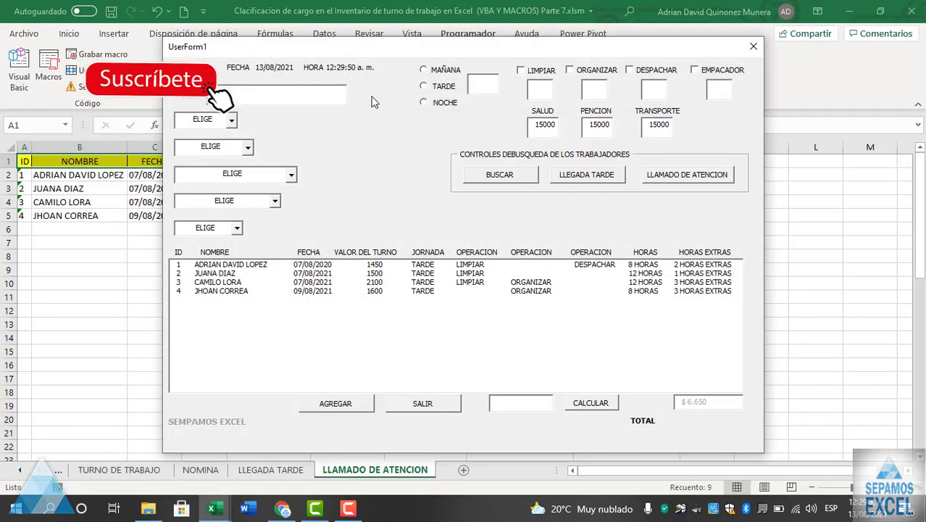
left_click(752, 45)
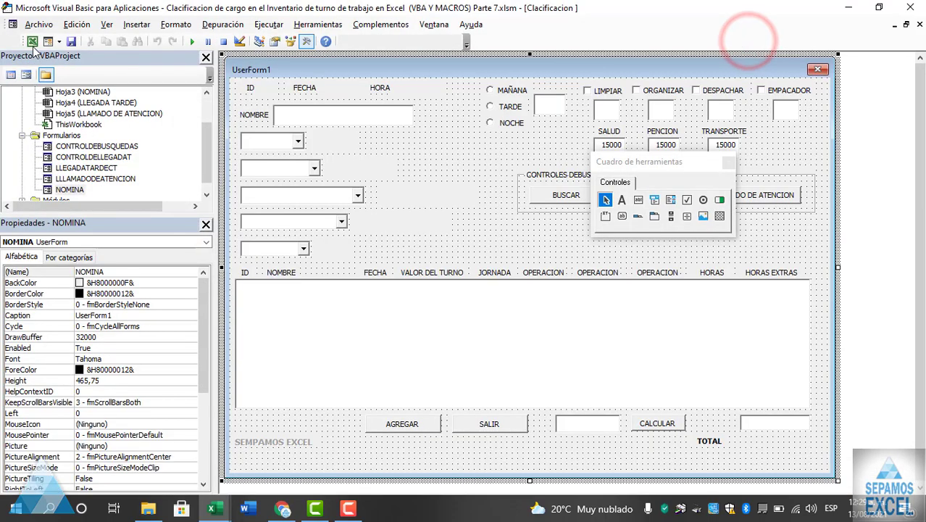
Step: Go to the TURNO DE TRABAJO sheet in Excel and launch the worker entry form
left_click(32, 46)
left_click(158, 470)
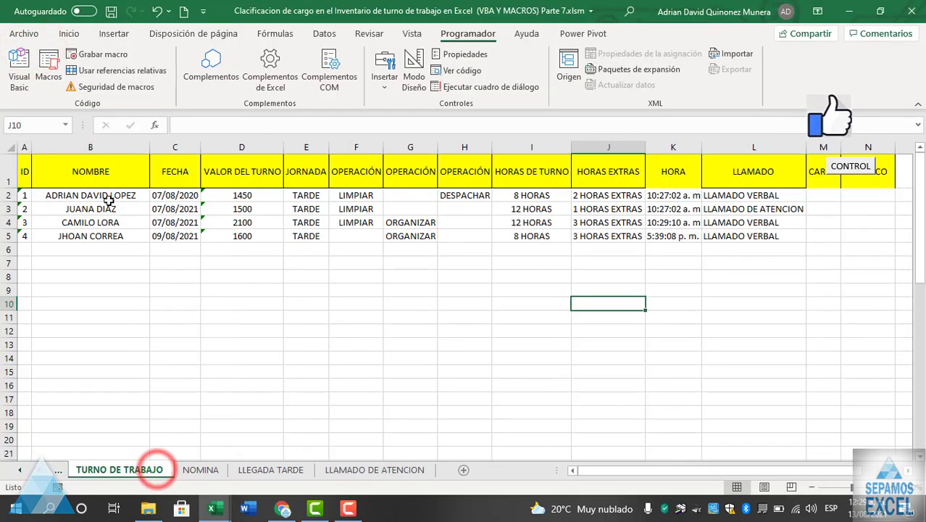
left_click(850, 166)
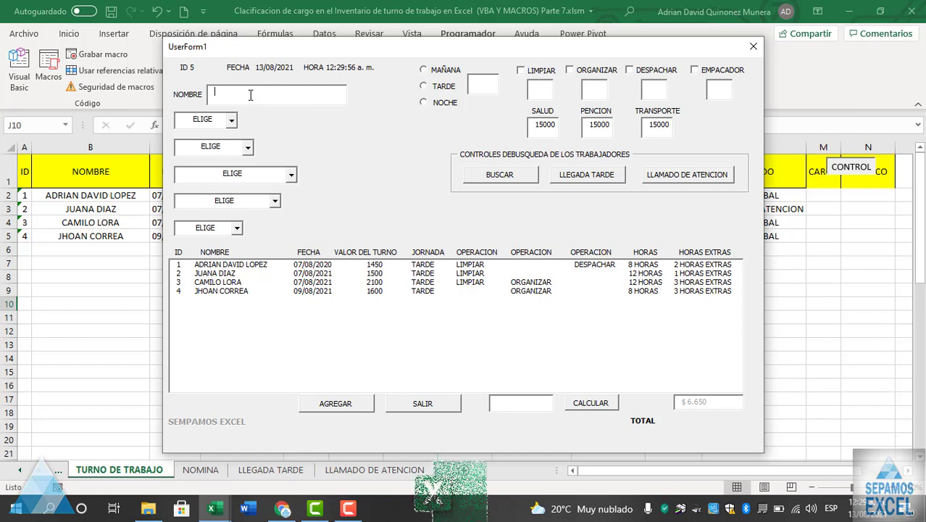
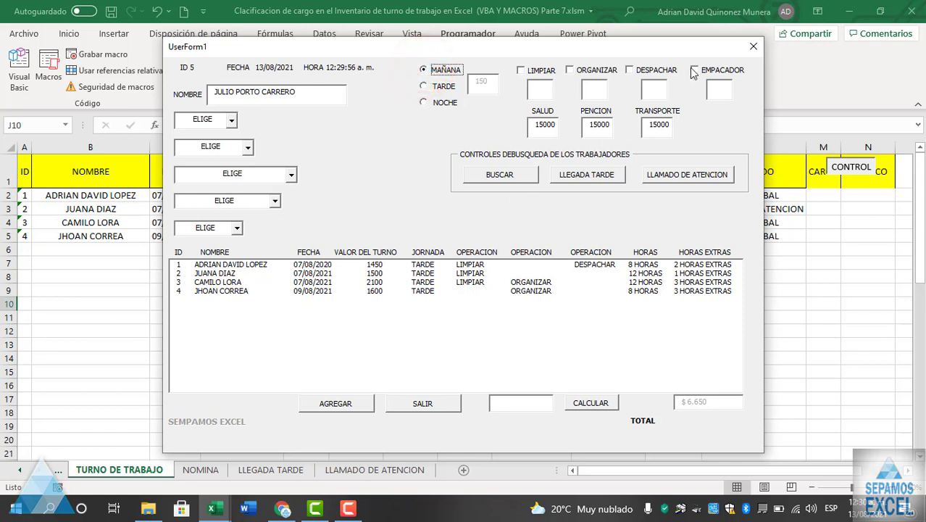
Step: Enter the worker's name, tick LIMPIAR, and choose 12 HORAS, 1 HORAS EXTRAS and LLAMADO VERBAL
left_click(521, 70)
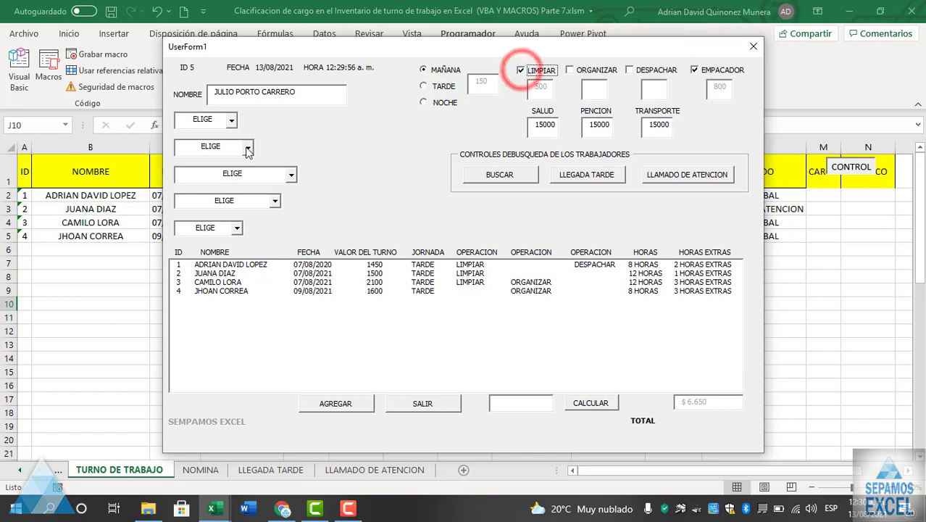
left_click(231, 119)
left_click(215, 137)
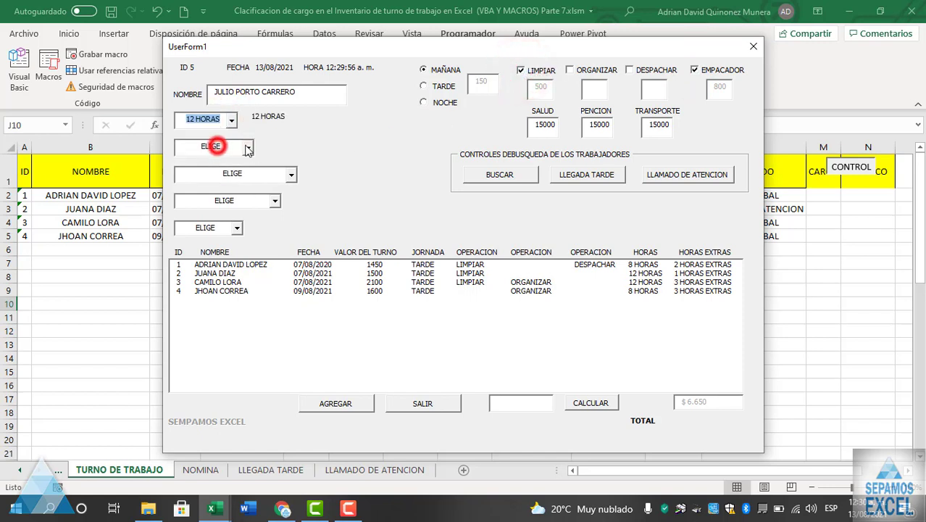
left_click(246, 147)
left_click(216, 162)
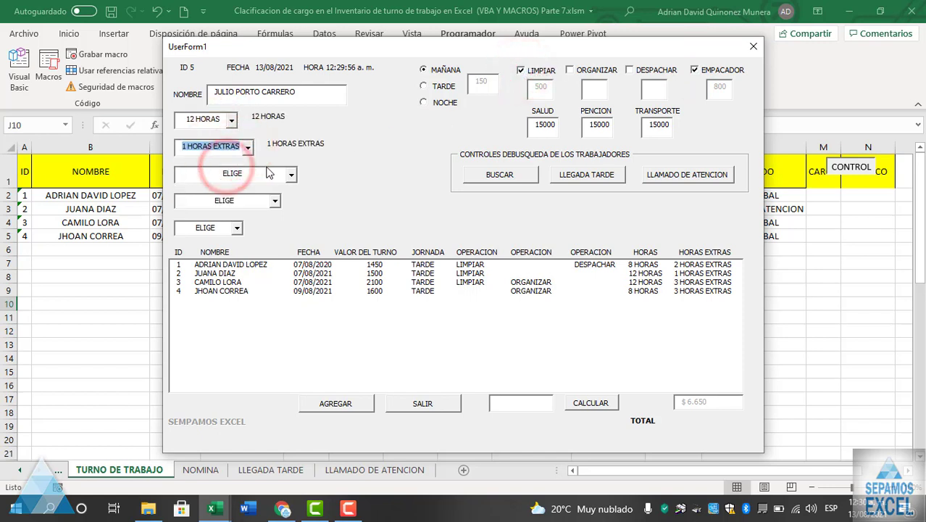
left_click(293, 175)
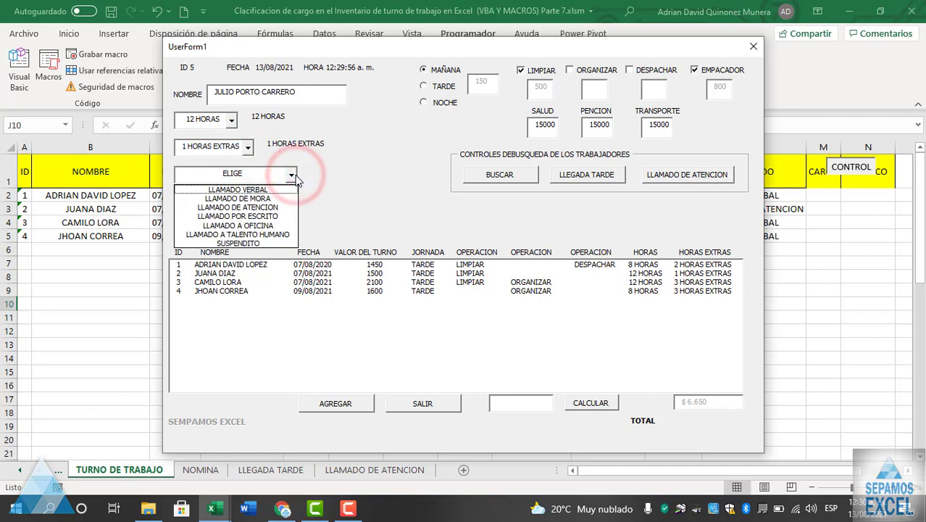
left_click(275, 187)
Step: Set the position to AUXILIAR OPERATIVO with code AUP, then submit and confirm the record
left_click(274, 201)
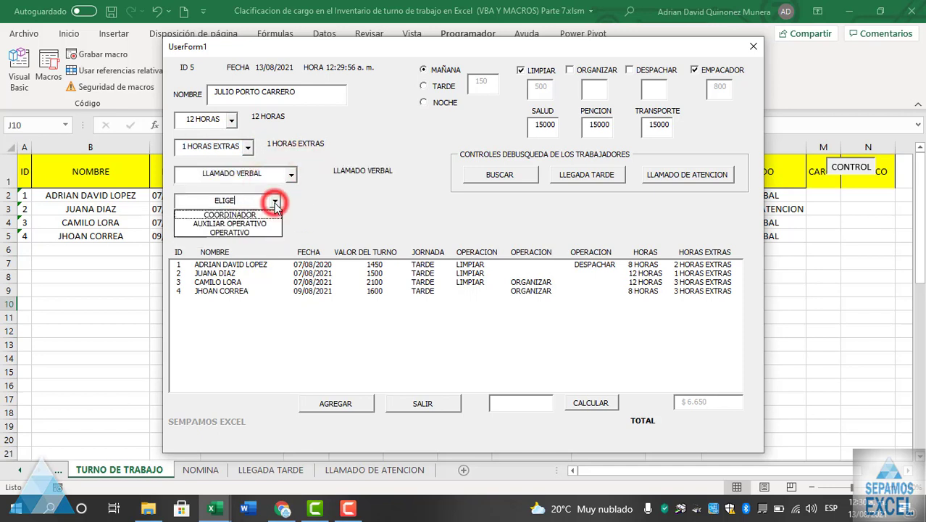
left_click(250, 224)
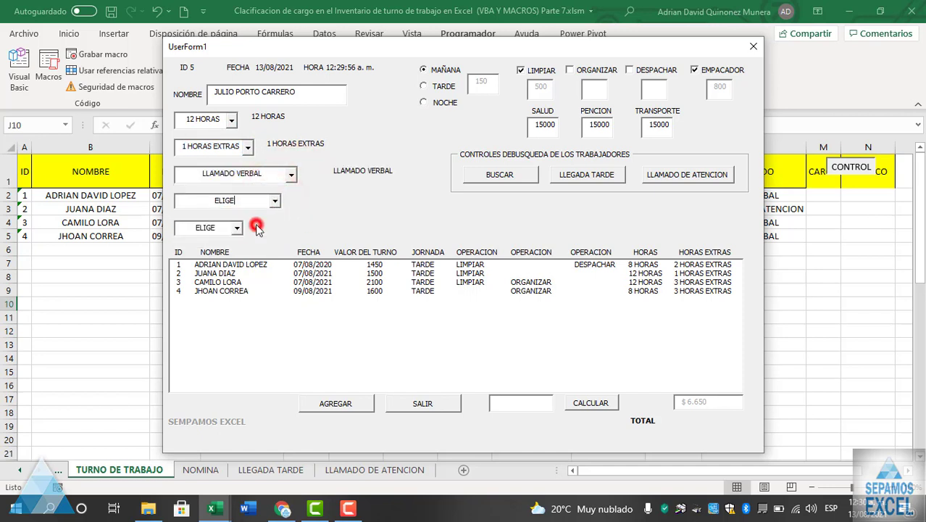
left_click(235, 232)
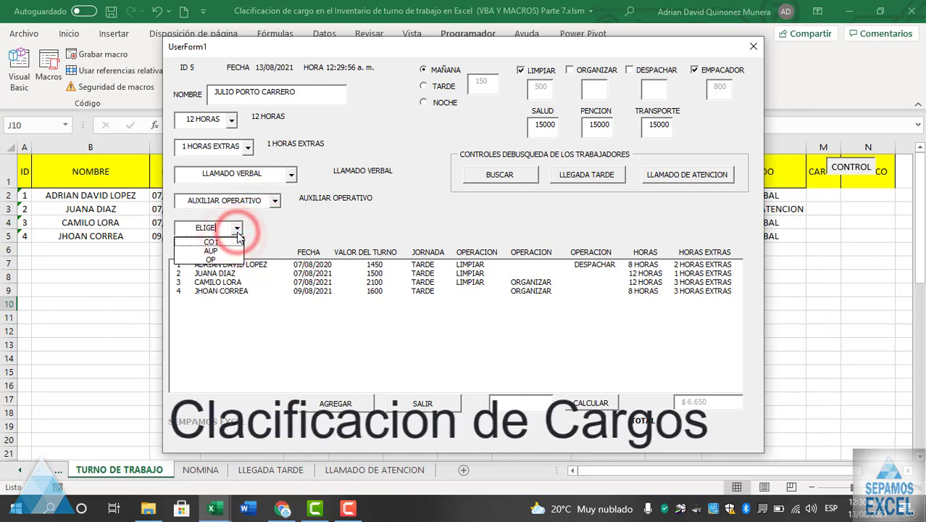
left_click(224, 251)
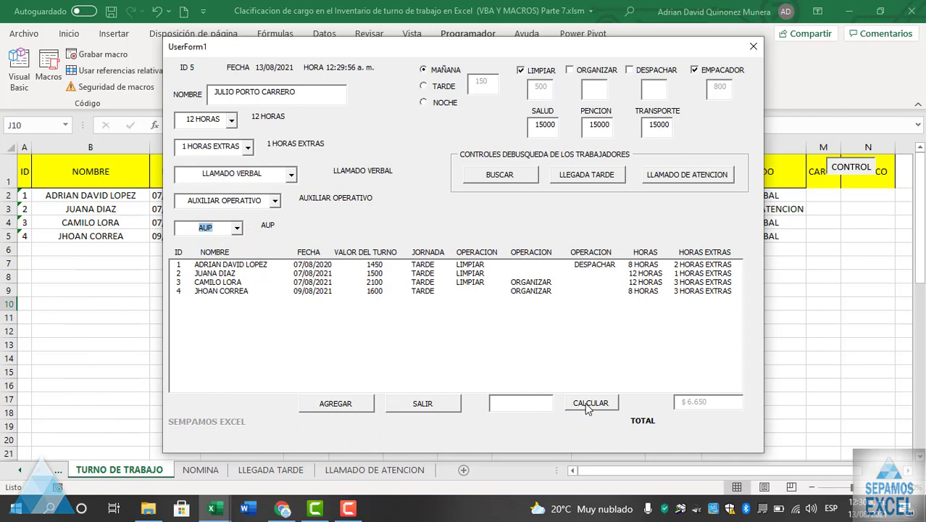
left_click(355, 403)
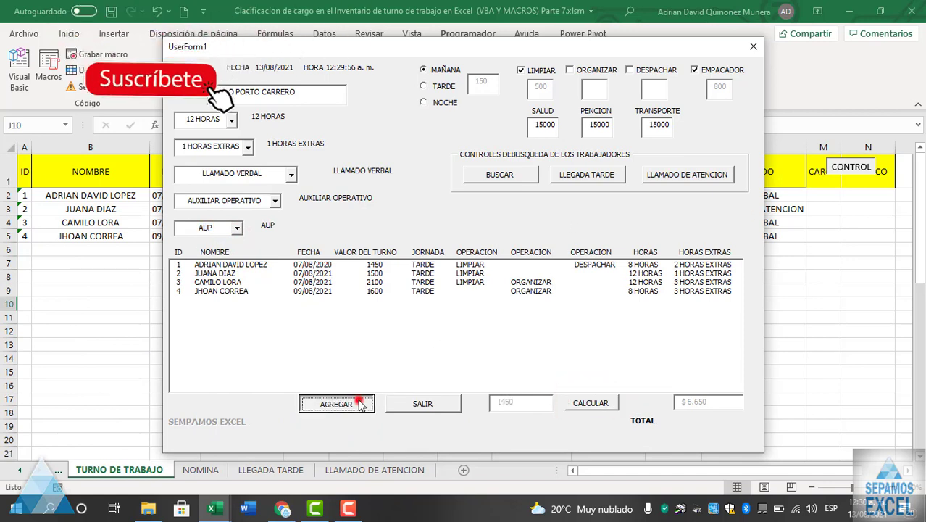
left_click(473, 303)
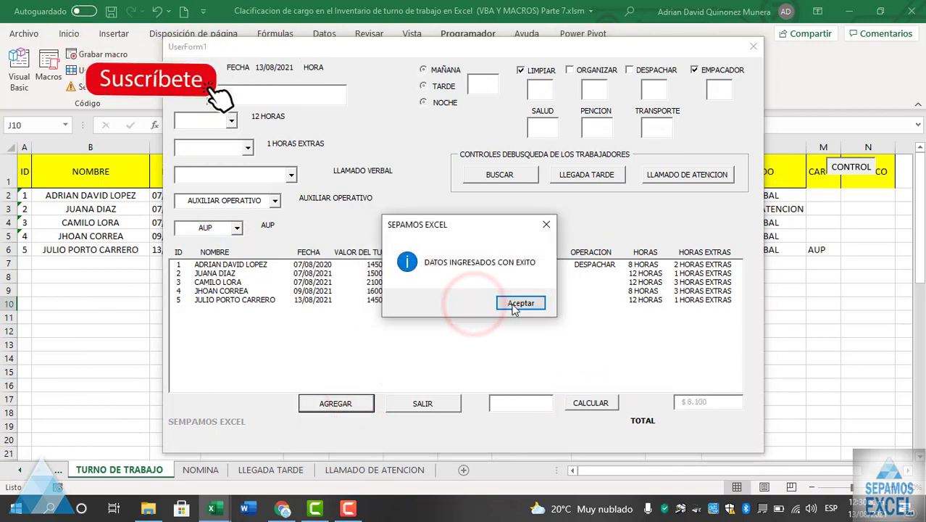
Step: Dismiss the success message, select the new worker's row, and check the payroll and late-arrival searches
left_click(519, 304)
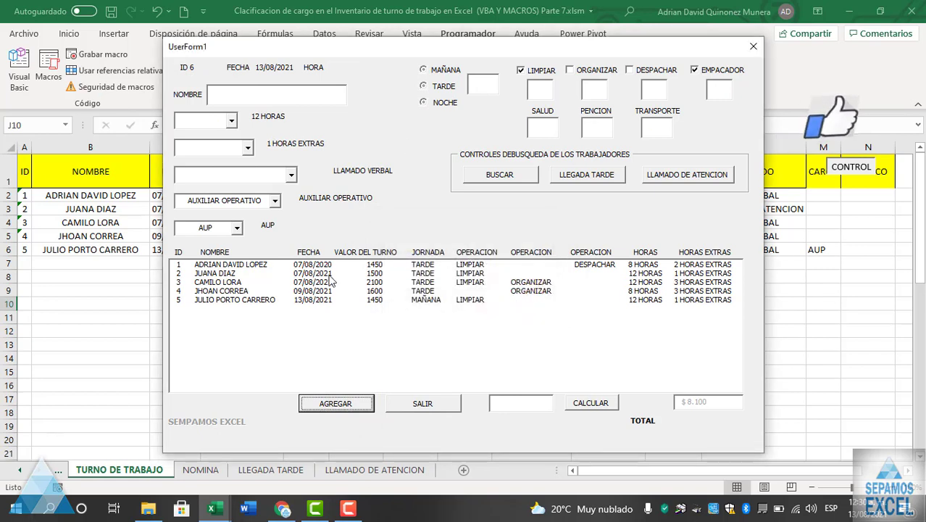
left_click(456, 302)
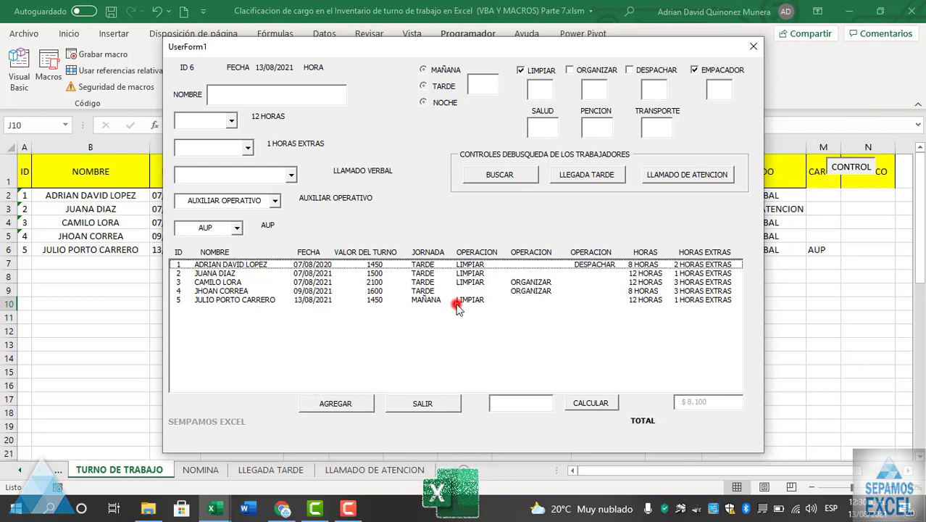
left_click(496, 175)
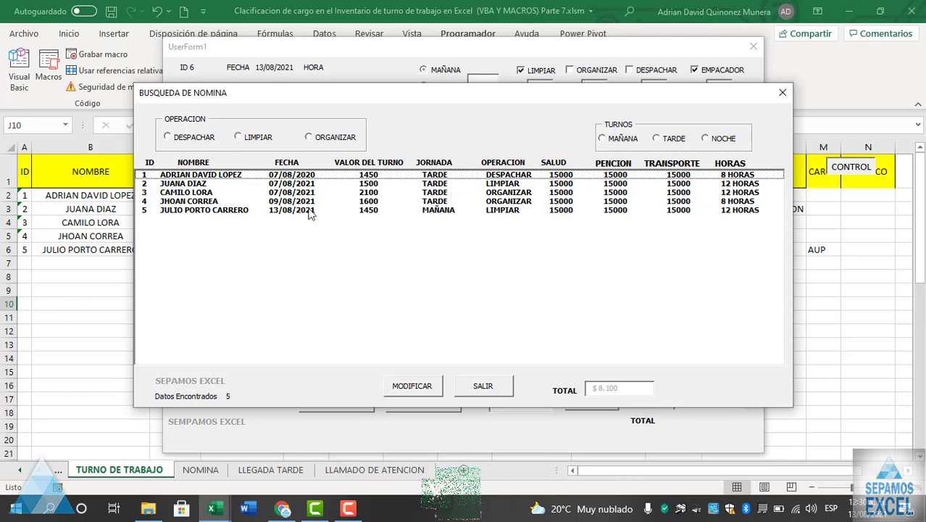
left_click(783, 95)
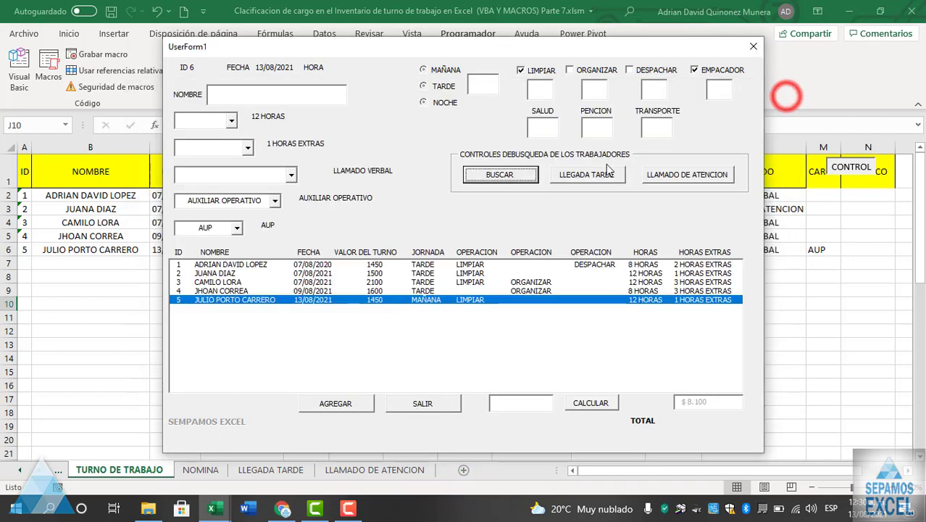
left_click(599, 173)
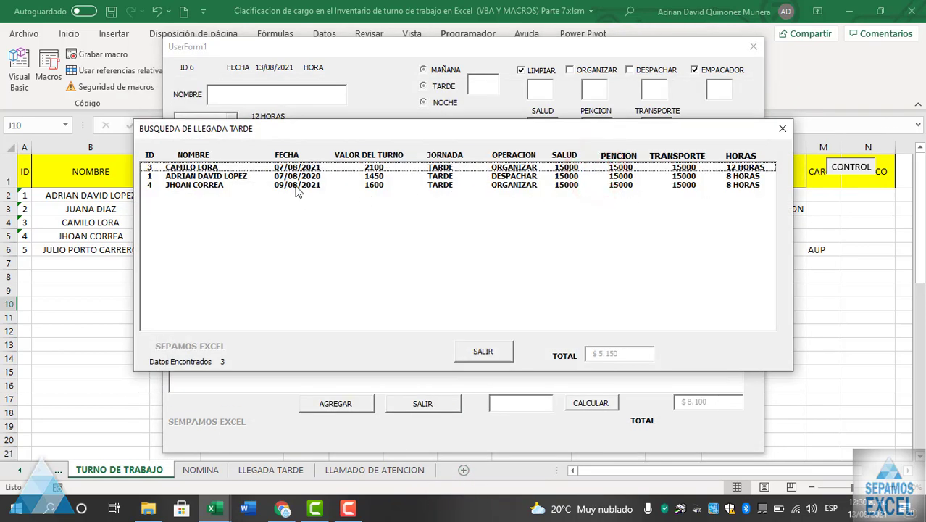
left_click(779, 132)
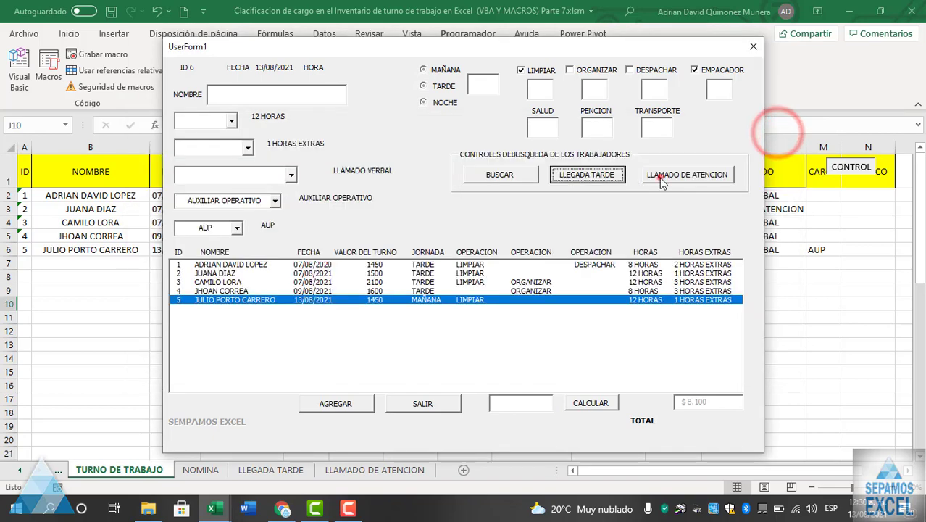
Step: Review the new worker's attention-call record, then close the worker form
left_click(659, 177)
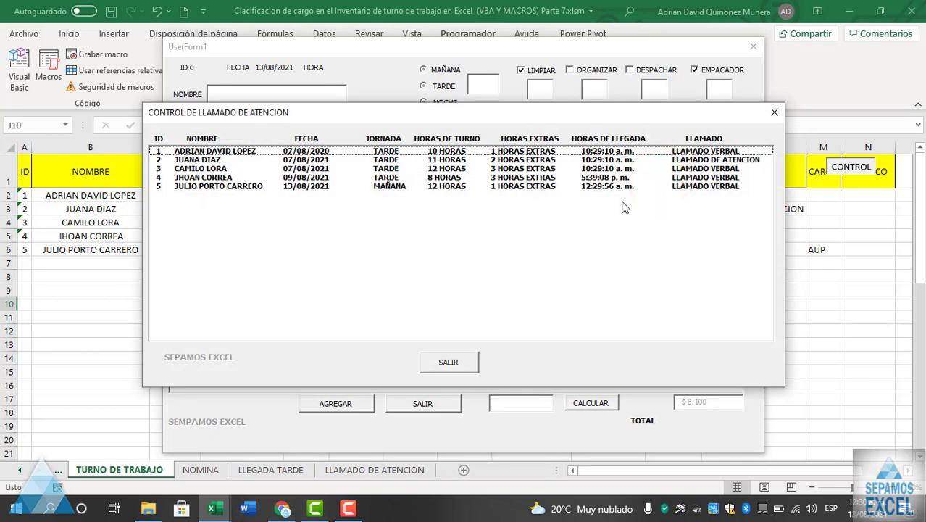
left_click(686, 187)
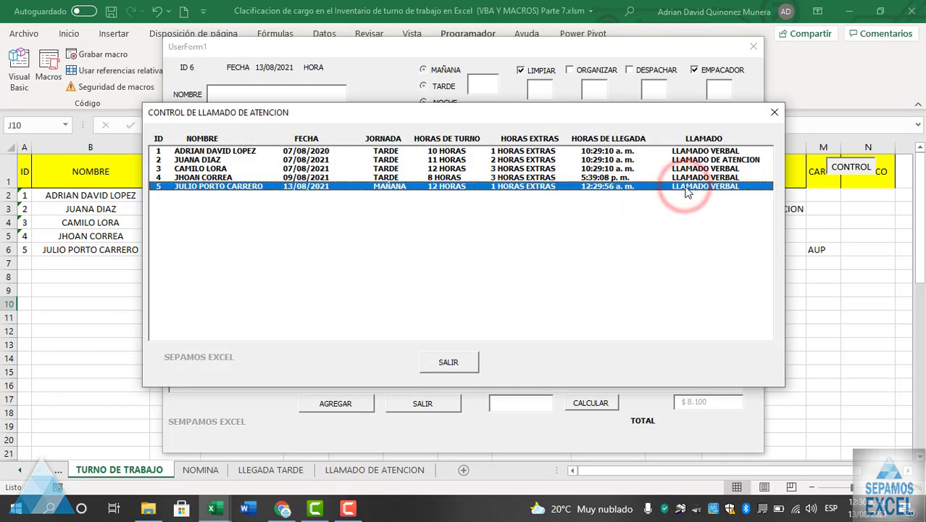
left_click(774, 113)
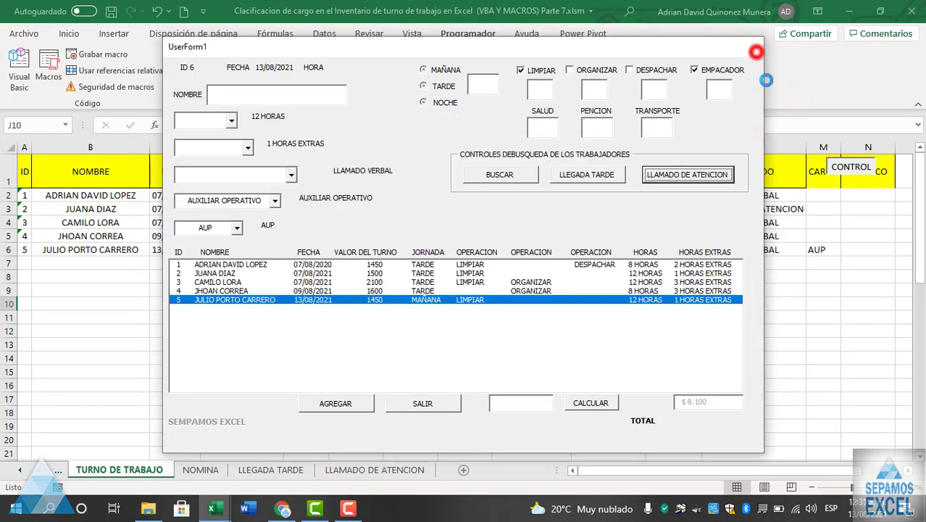
left_click(755, 51)
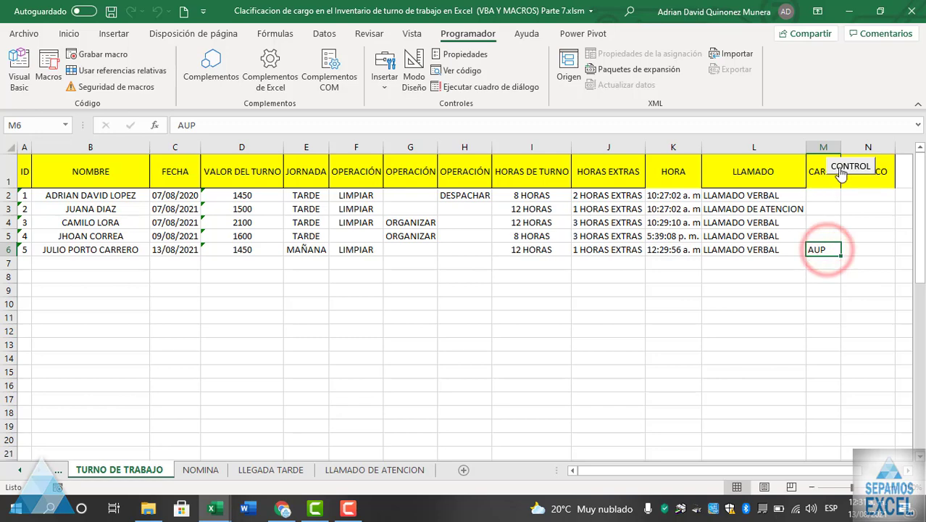
Step: Move the CONTROL form button so it sits over cell L1 above the headers
right_click(840, 167)
key("Escape")
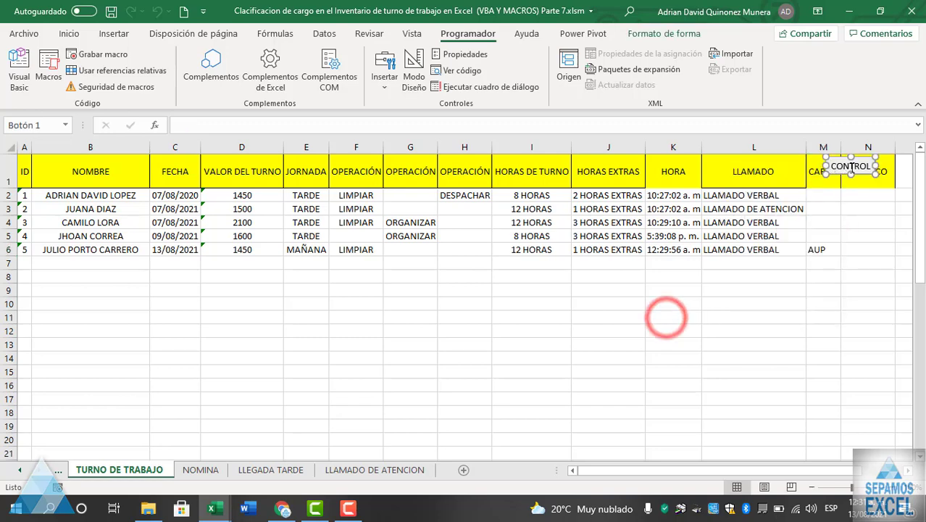
left_click_drag(862, 178, 670, 176)
left_click_drag(670, 471, 601, 471)
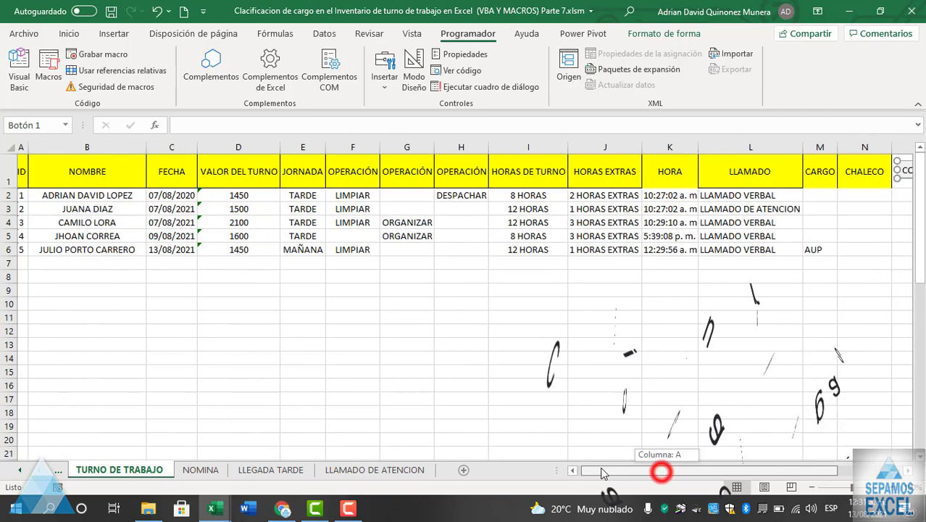
left_click(720, 366)
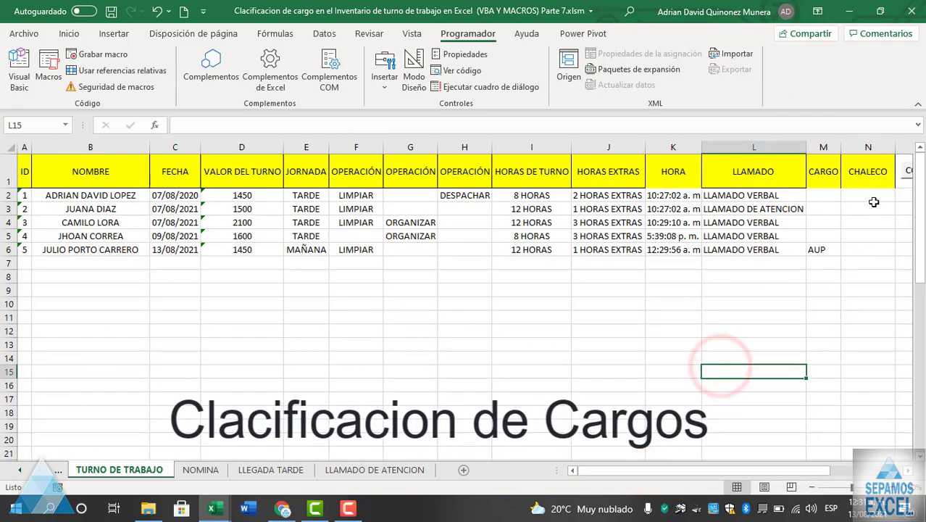
right_click(905, 181)
left_click(655, 345)
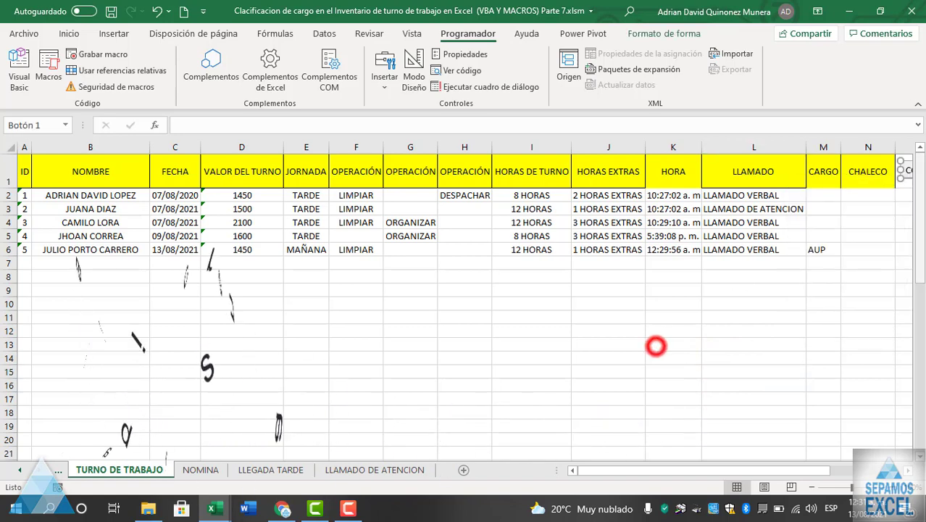
left_click_drag(906, 174, 750, 168)
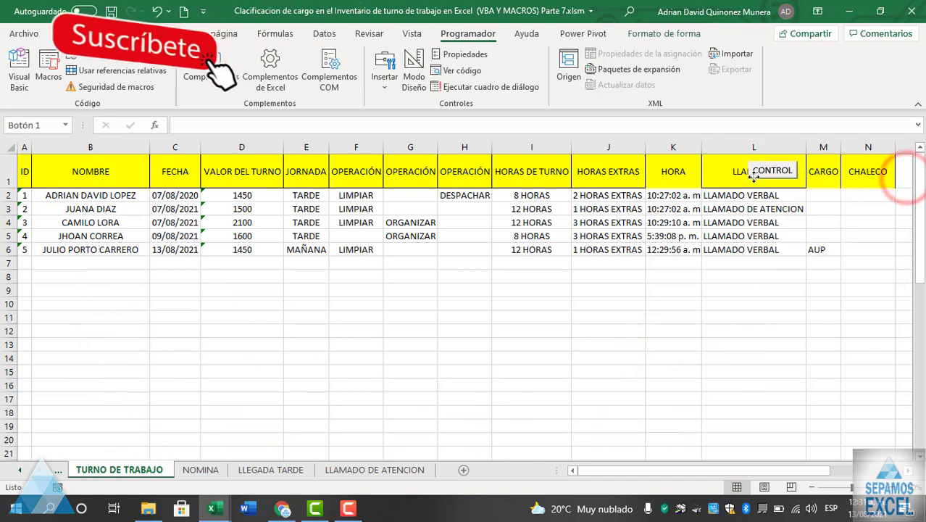
left_click(659, 324)
Step: Select the header row from A1 through column N to check the CARGO and CHALECO headers
left_click_drag(24, 171, 819, 177)
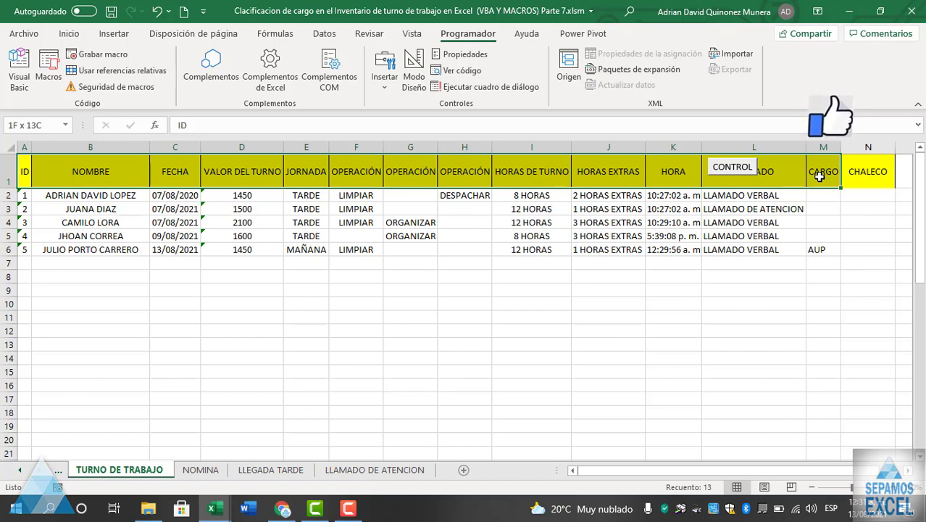
mouse_move(819, 176)
left_mouse_down()
mouse_move(876, 176)
mouse_move(836, 175)
left_mouse_up()
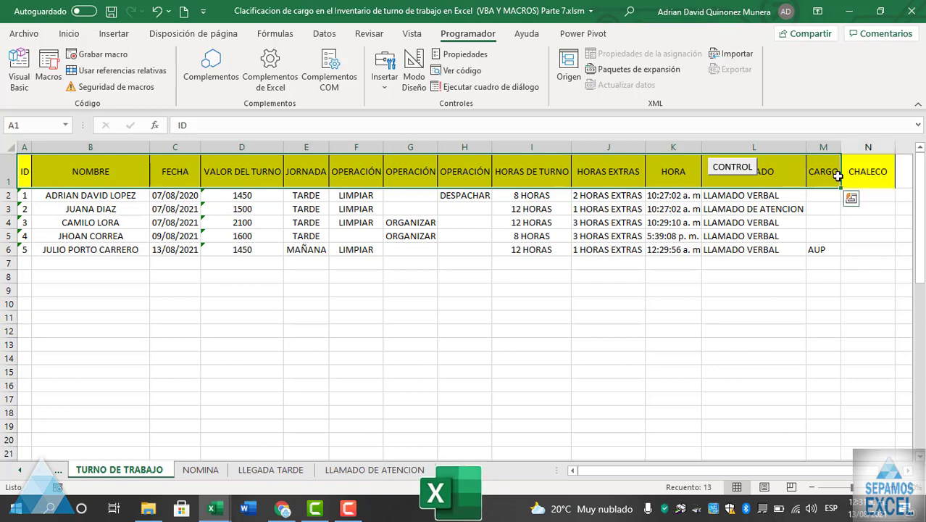
left_click(707, 307)
Step: Open the AGREGAR button's Click code on UserForm1 and scroll through it
left_click(19, 70)
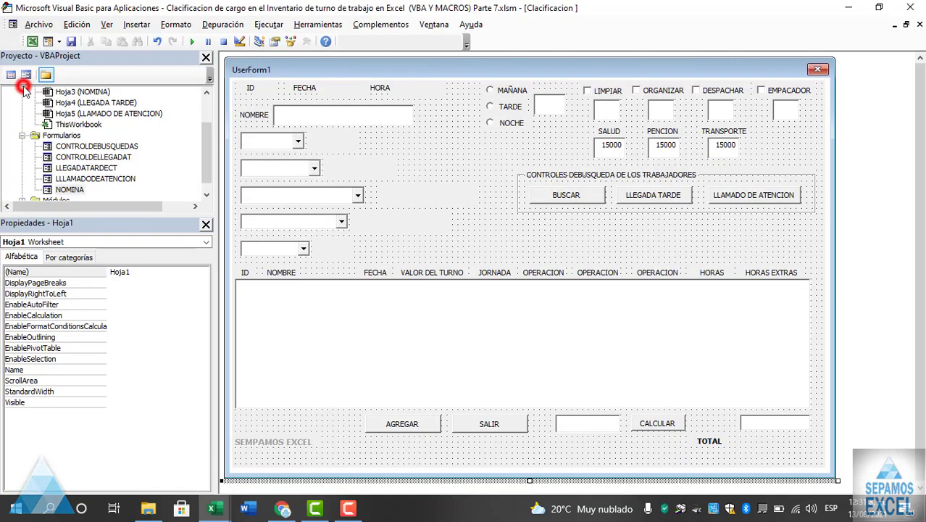
left_click(273, 225)
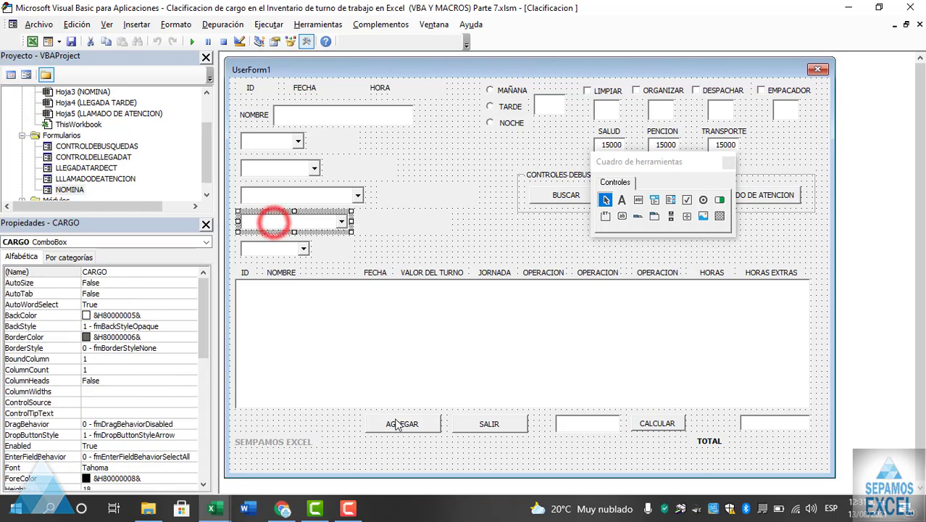
double_click(397, 424)
scroll(397, 420, "down", 3)
scroll(414, 352, "down", 6)
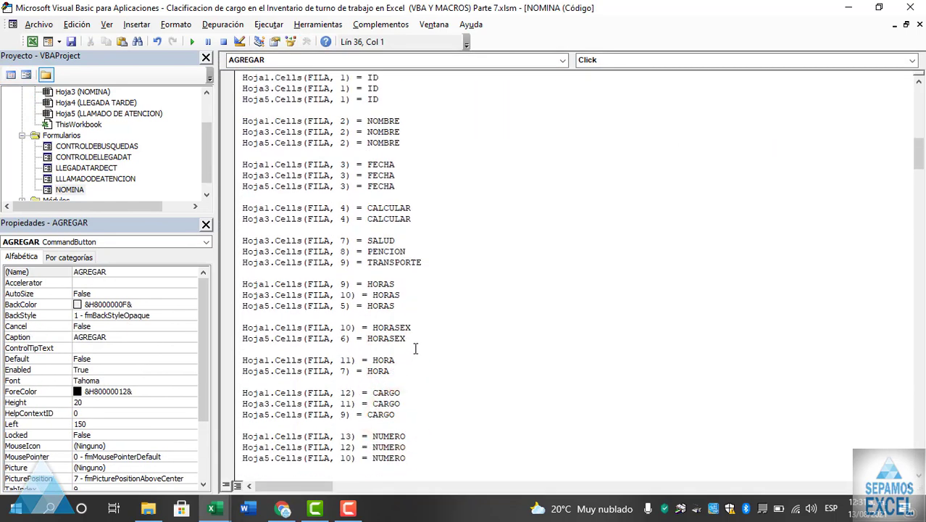
scroll(415, 348, "down", 3)
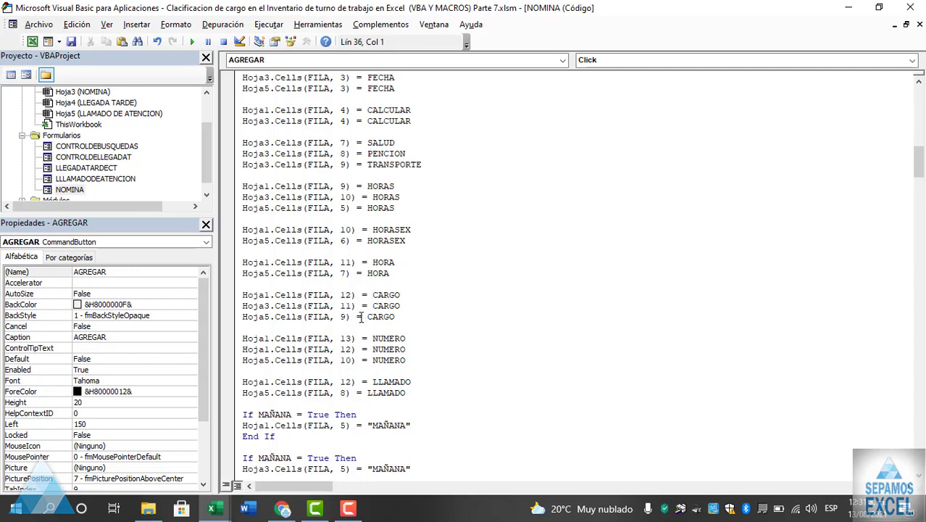
Step: Count the Excel header columns through column L to locate CARGO's position
left_click(31, 41)
left_click_drag(25, 171, 26, 171)
left_click_drag(217, 174, 826, 187)
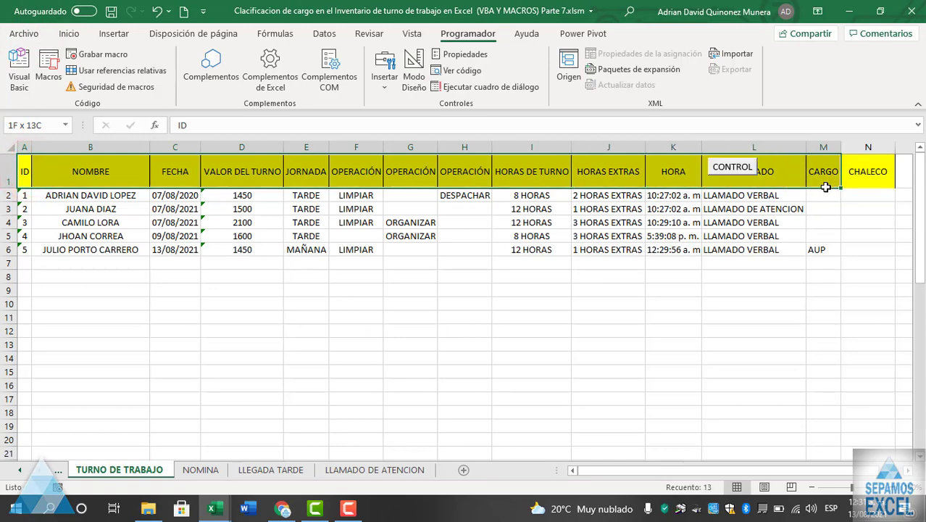
left_click(27, 85)
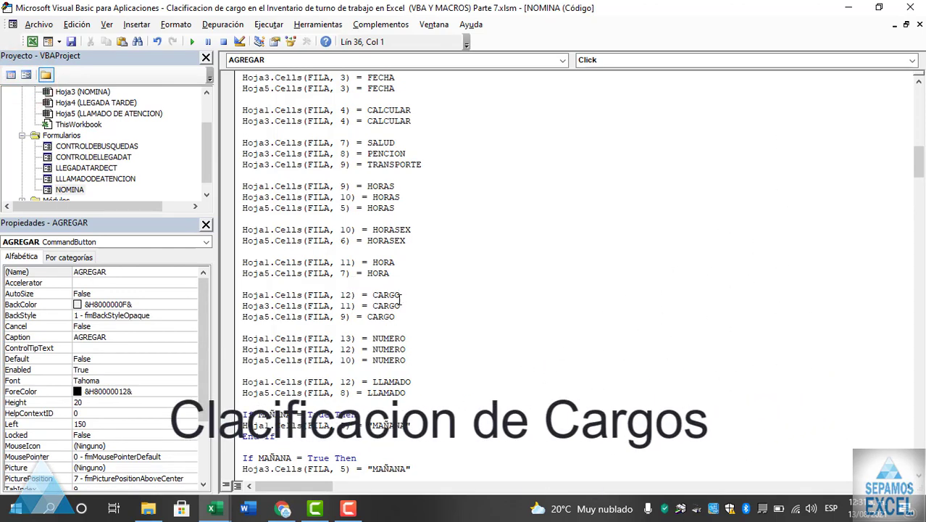
Step: Change Hoja1's CARGO column from 12 to 13 and NUMERO's column to 14
left_click(351, 295)
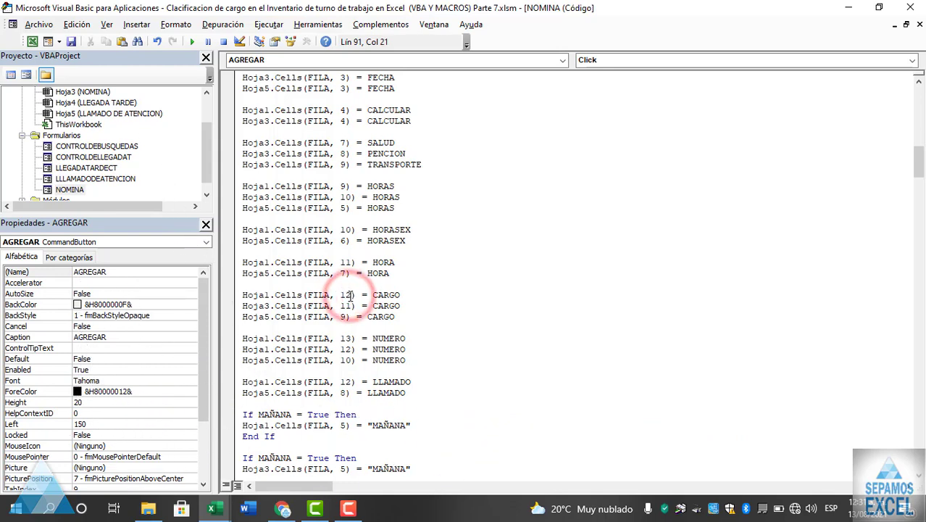
key("BackSpace")
type("3")
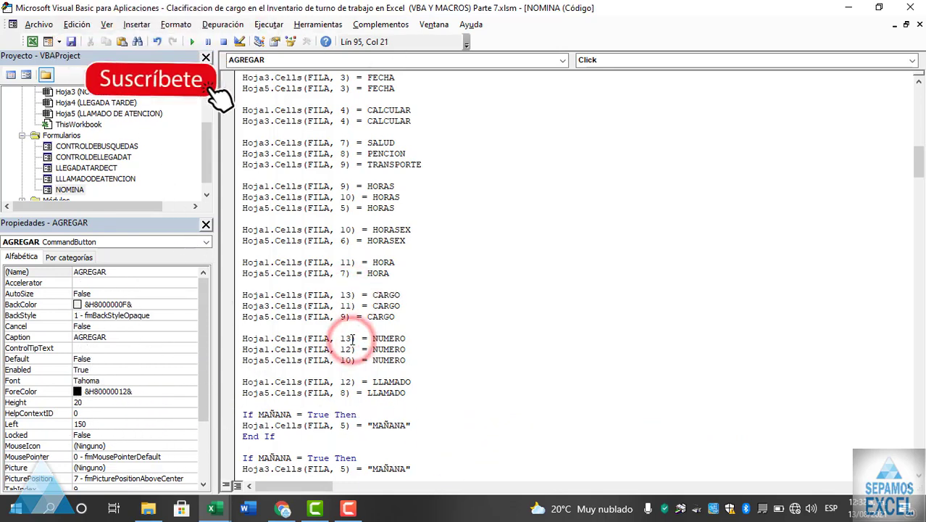
key("BackSpace")
type("4")
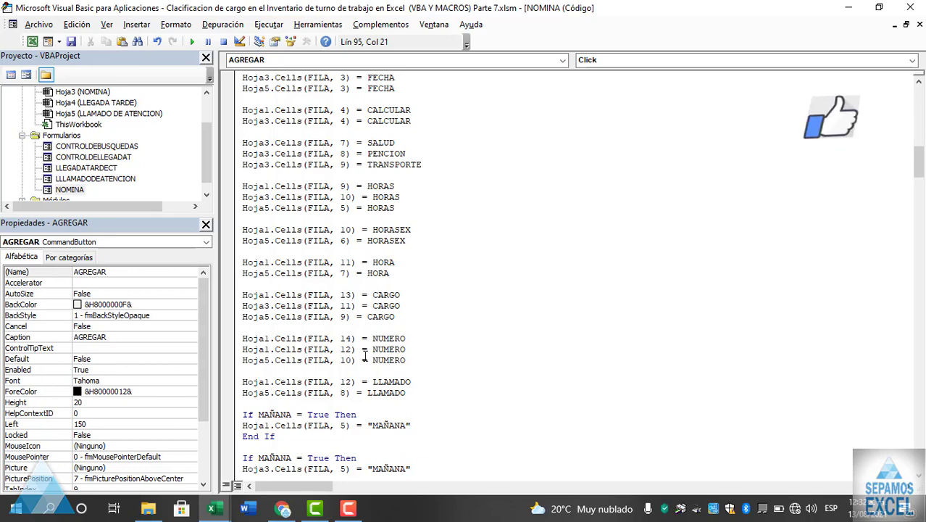
Step: Open the worker form with tasks ORGANIZAR and DESPACHAR, an 8 HORAS shift and LLAMADO DE MORA
left_click(32, 42)
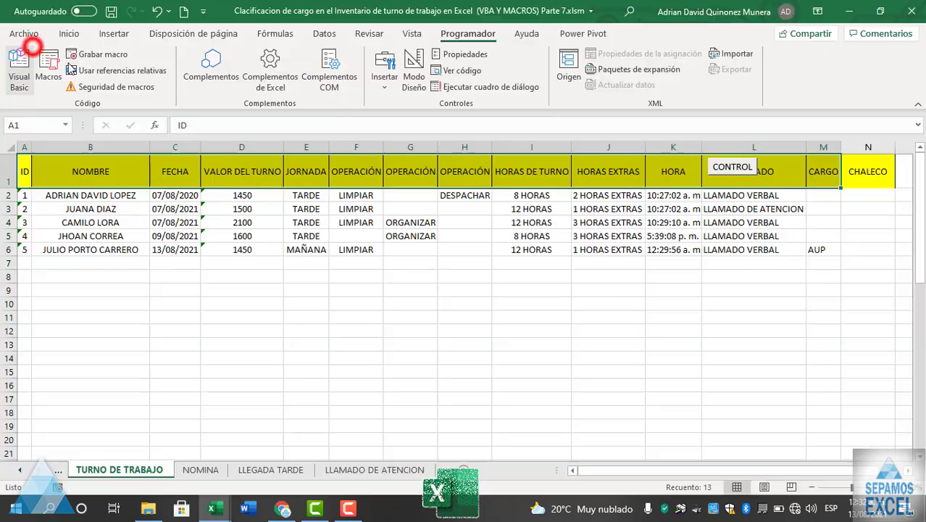
left_click(728, 304)
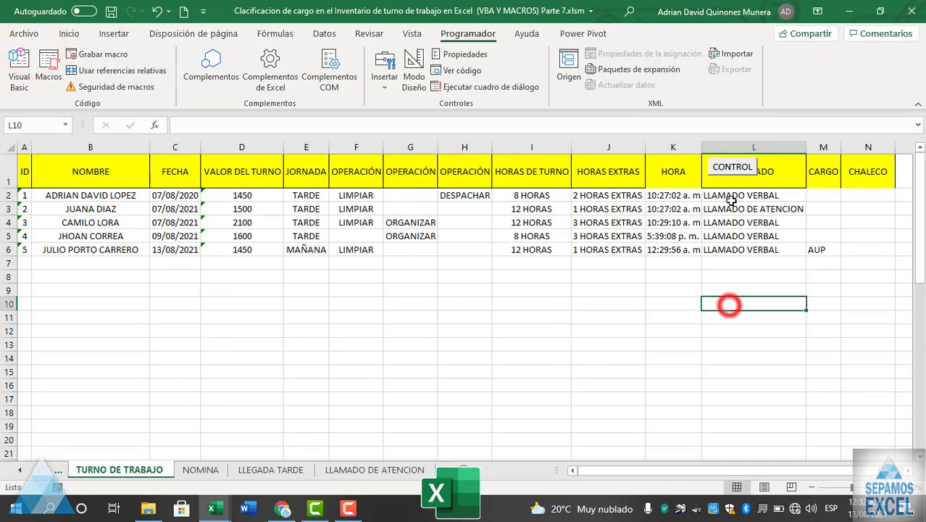
left_click(728, 174)
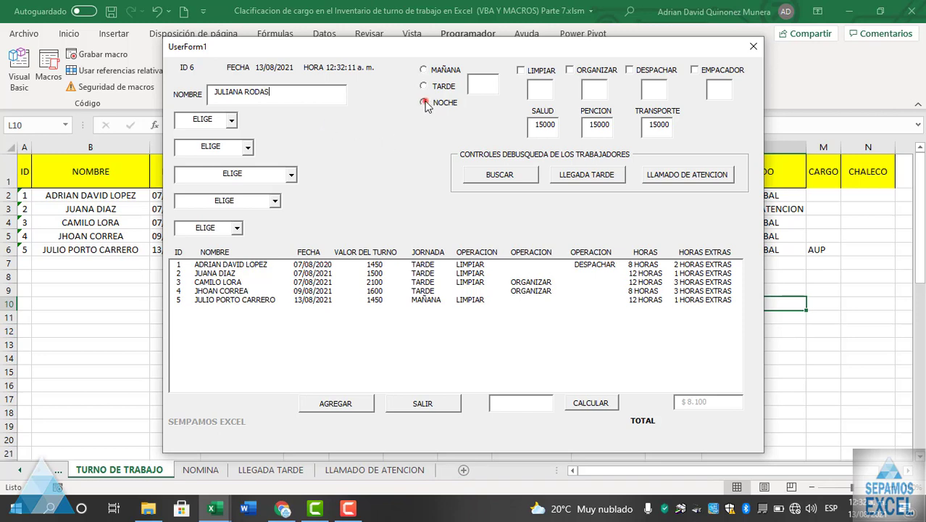
left_click(569, 70)
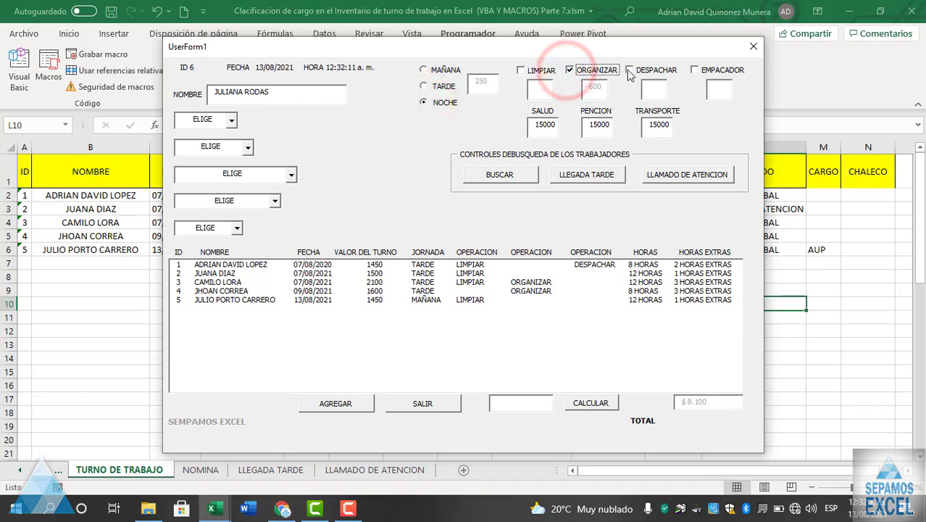
left_click(629, 69)
left_click(228, 121)
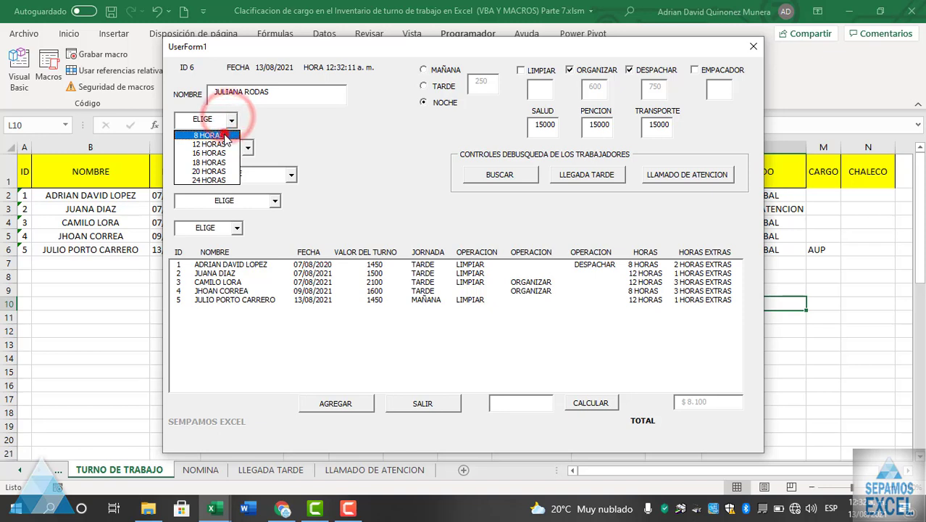
left_click(221, 134)
left_click(248, 148)
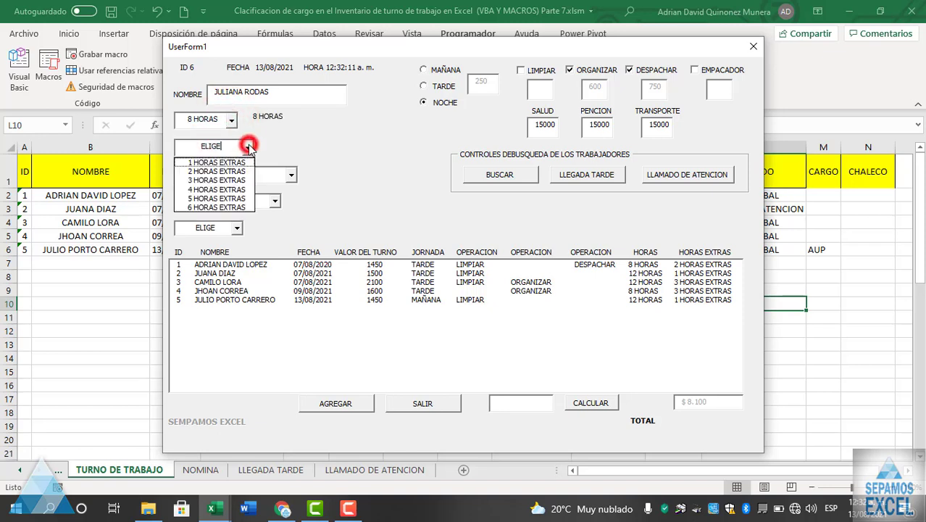
left_click(335, 193)
left_click(294, 177)
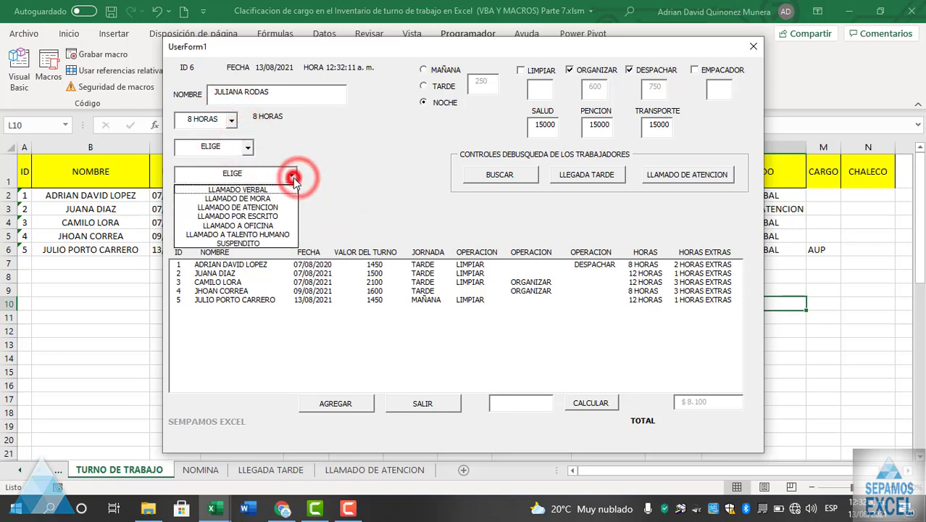
left_click(274, 202)
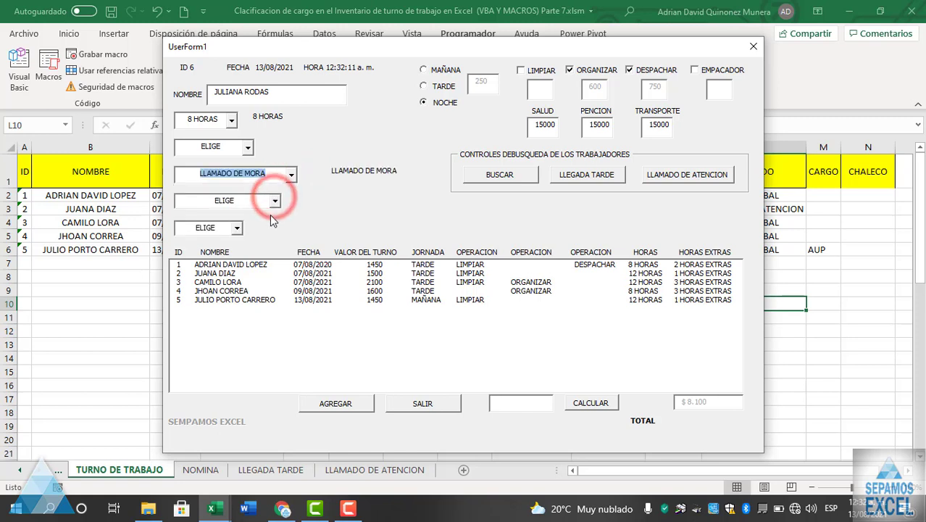
Step: Set cargo OPERATIVO with chaleco code OP, calculate the pay, and save the worker
left_click(275, 203)
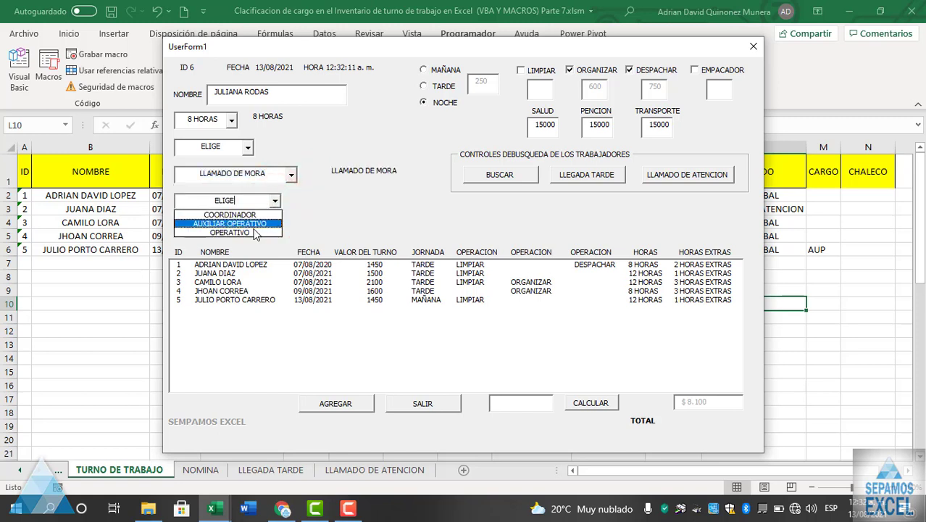
left_click(230, 232)
left_click(236, 228)
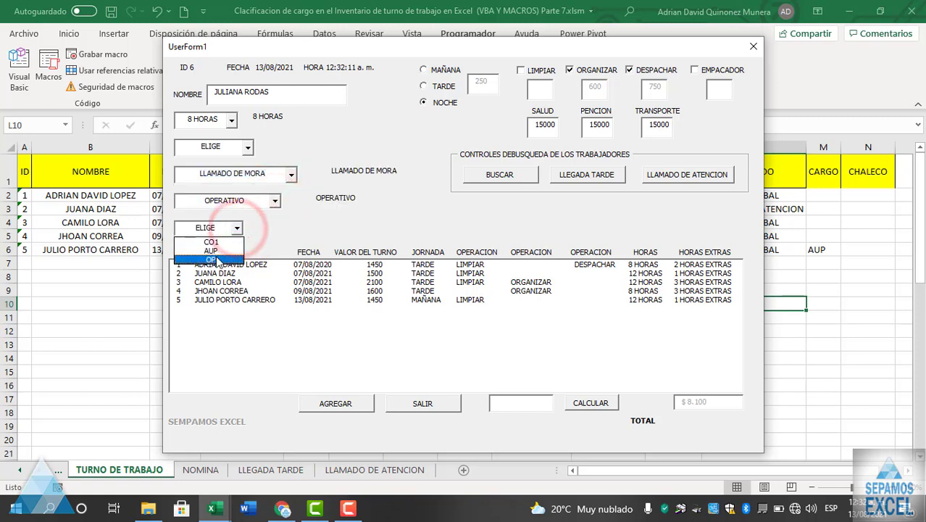
left_click(214, 258)
left_click(588, 404)
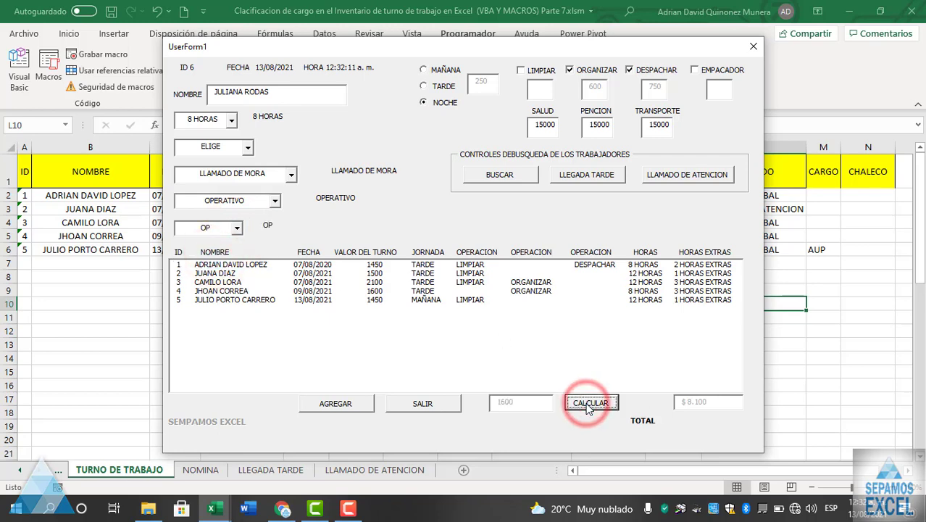
left_click(362, 404)
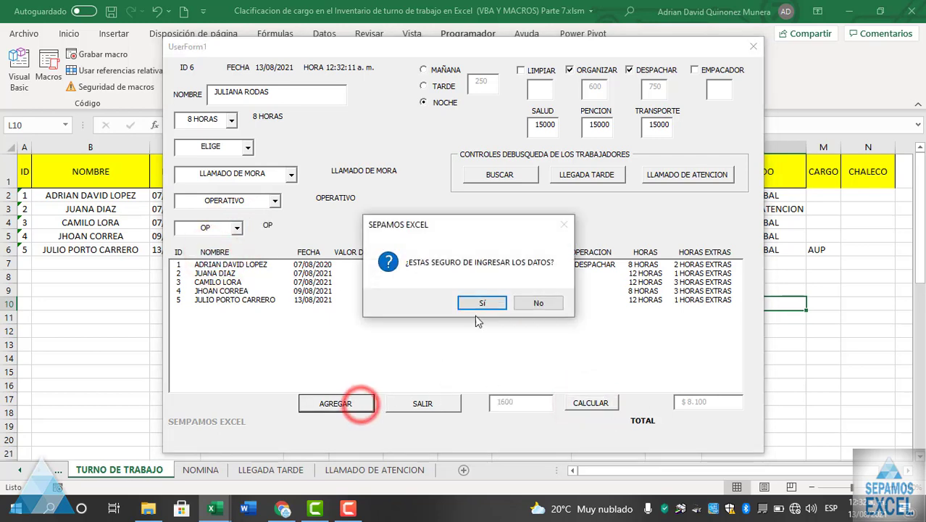
left_click(476, 304)
left_click(514, 303)
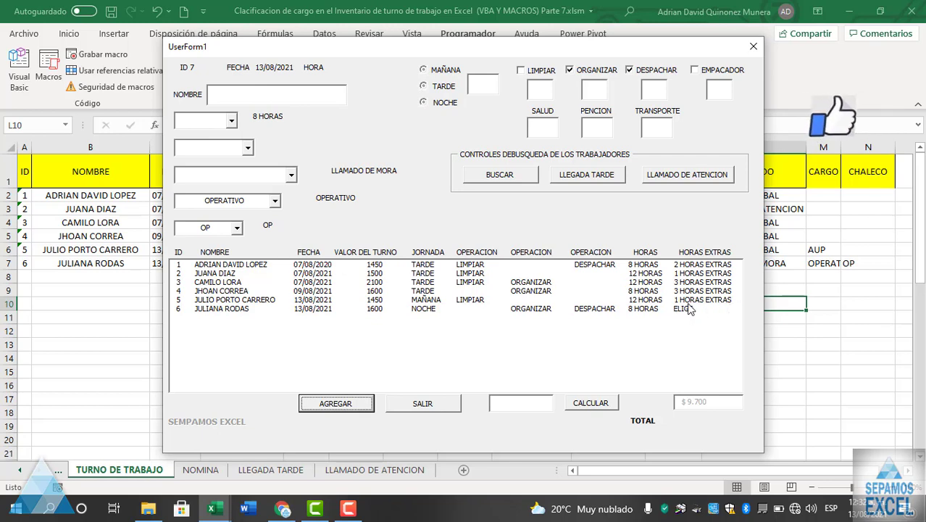
Step: Close the form and autofit column M on TURNO DE TRABAJO and column K on NOMINA
left_click(752, 45)
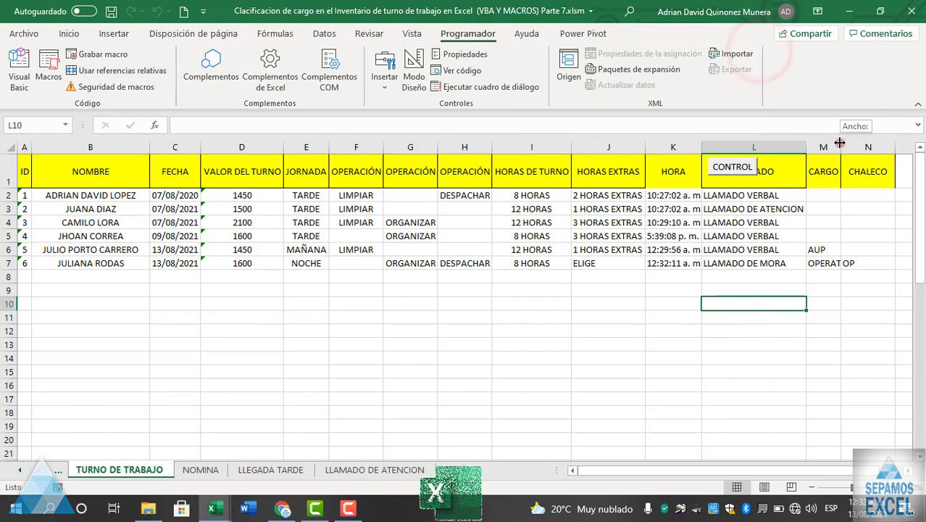
double_click(841, 147)
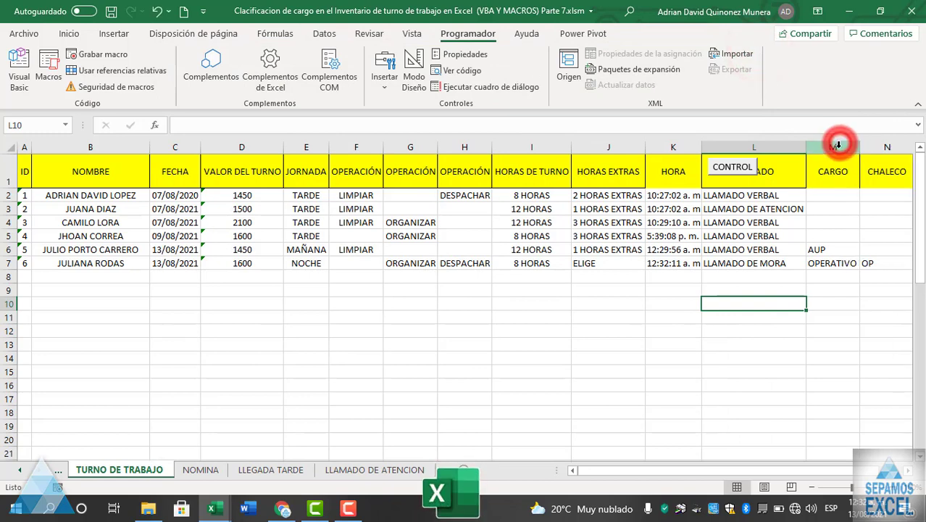
left_click(200, 470)
left_click(685, 319)
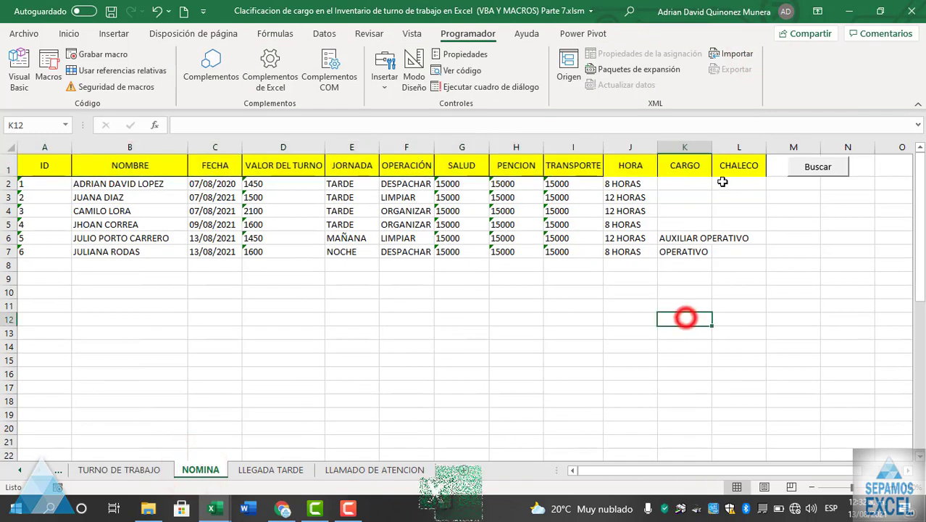
left_click(714, 158)
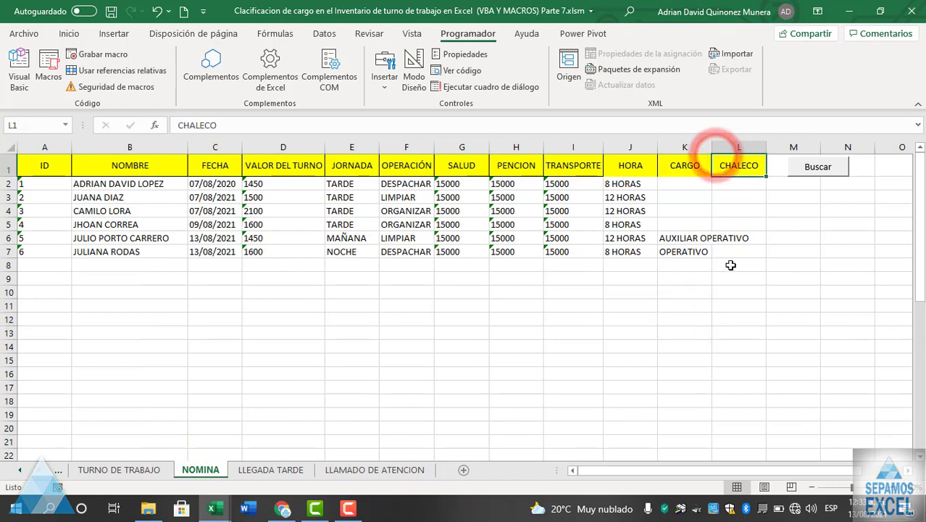
double_click(712, 148)
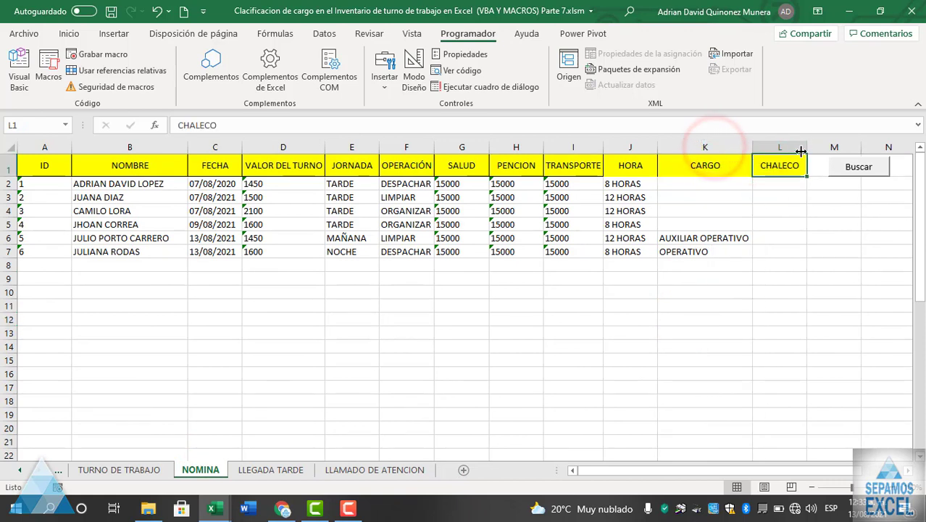
left_click(699, 253)
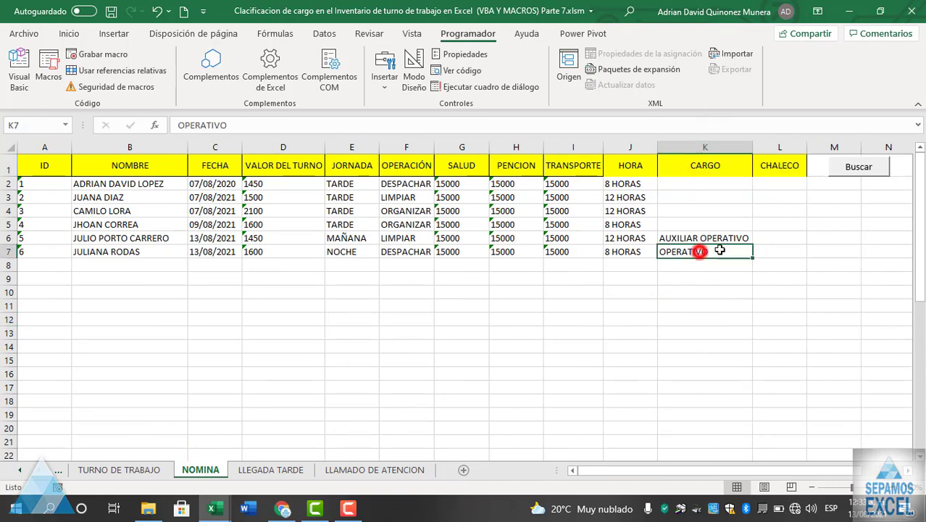
left_click(770, 241)
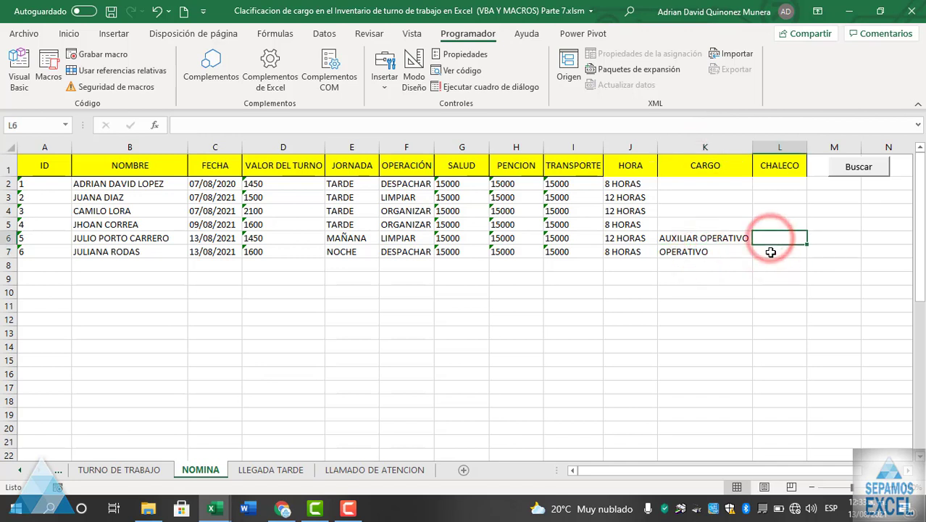
left_click(770, 252)
left_click_drag(69, 165, 770, 168)
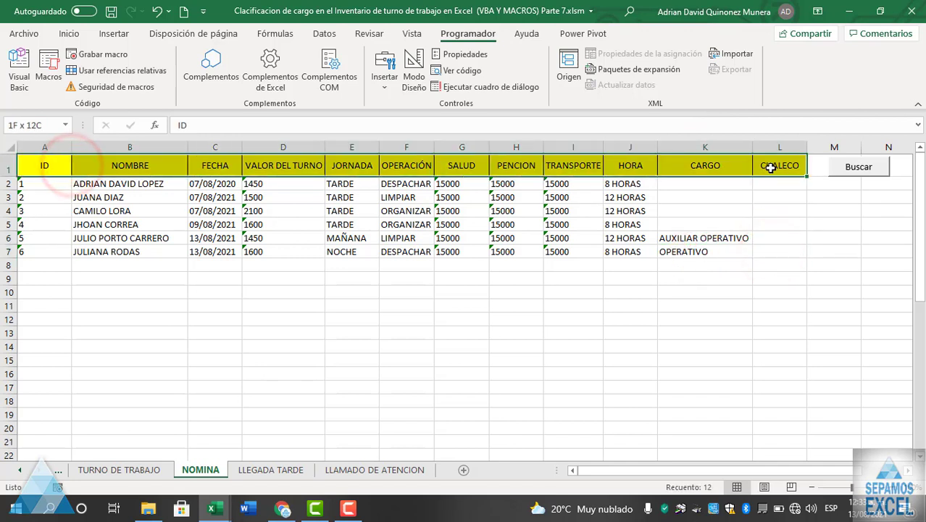
left_click(486, 315)
Step: Check the LLEGADA TARDE and LLAMADO DE ATENCION sheets, then return to NOMINA's header row
left_click(278, 469)
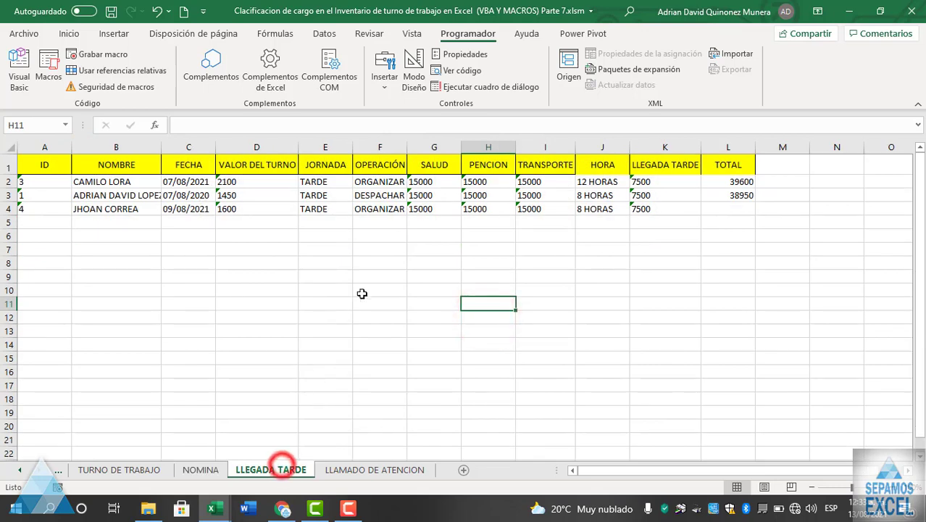
left_click(364, 470)
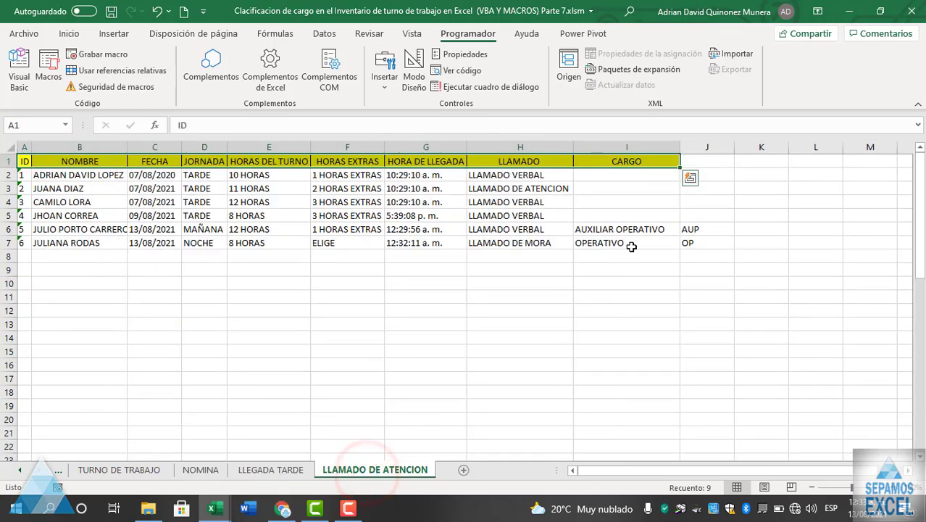
left_click(672, 270)
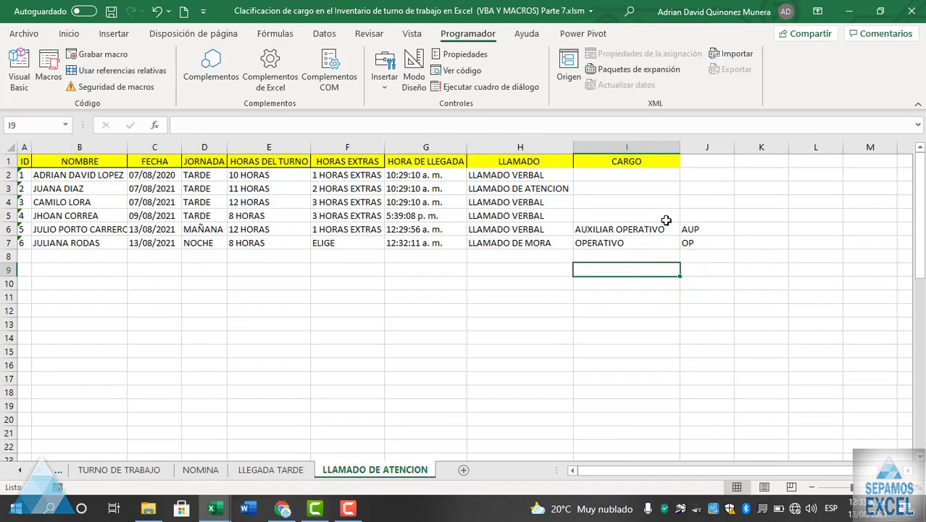
left_click(288, 469)
left_click(208, 470)
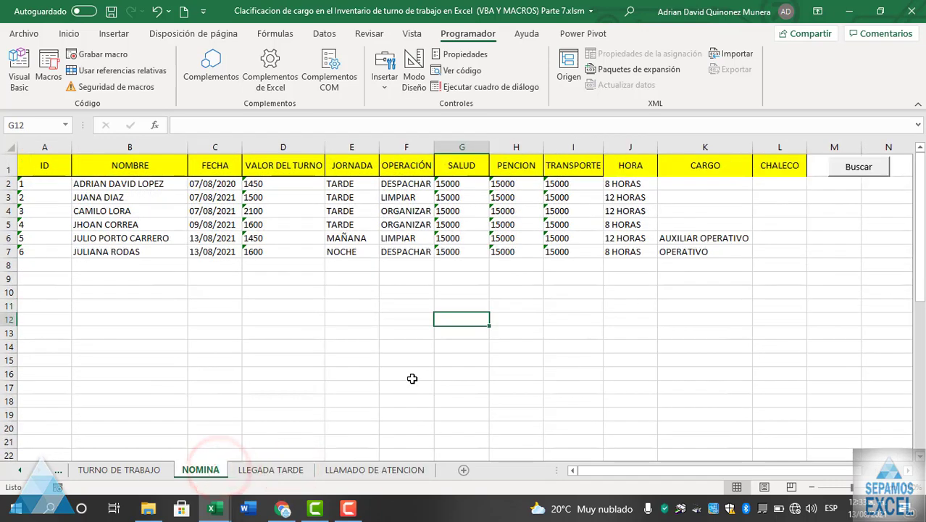
left_click_drag(51, 169, 759, 171)
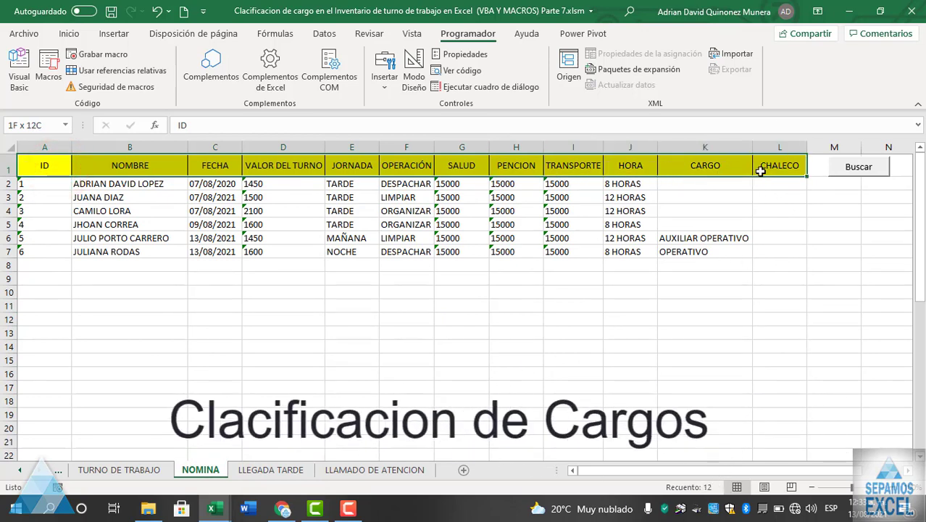
Step: Open the AGREGAR button's code and scroll through the lines writing each sheet's fields
left_click(410, 404)
left_click(16, 84)
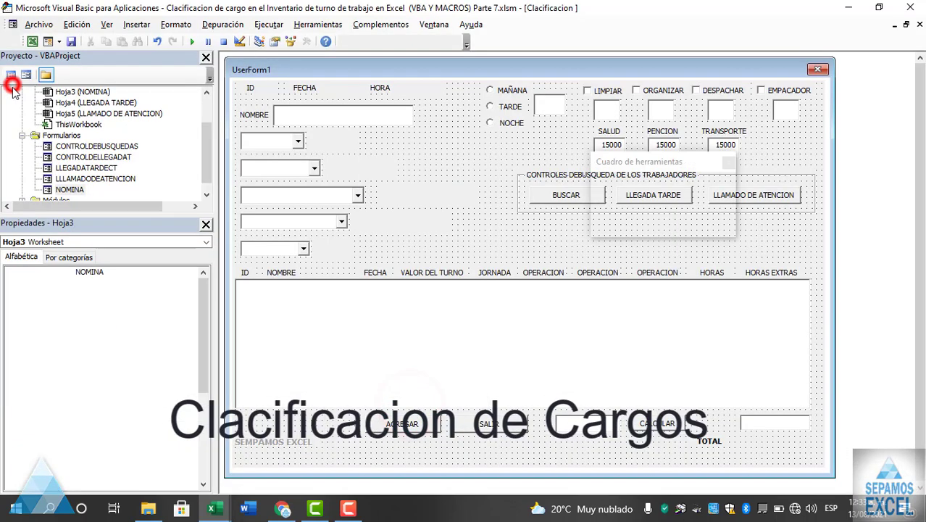
double_click(384, 419)
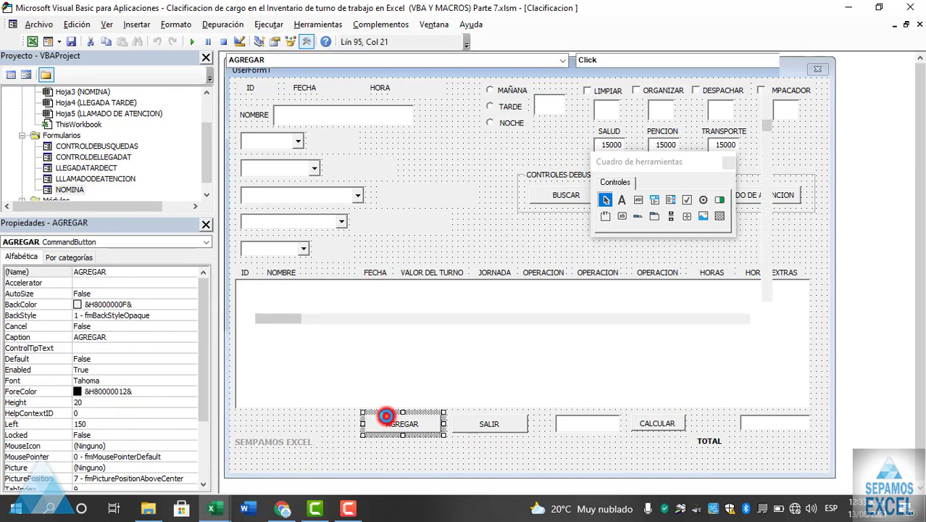
scroll(413, 331, "down", 3)
scroll(412, 330, "down", 5)
scroll(412, 331, "down", 2)
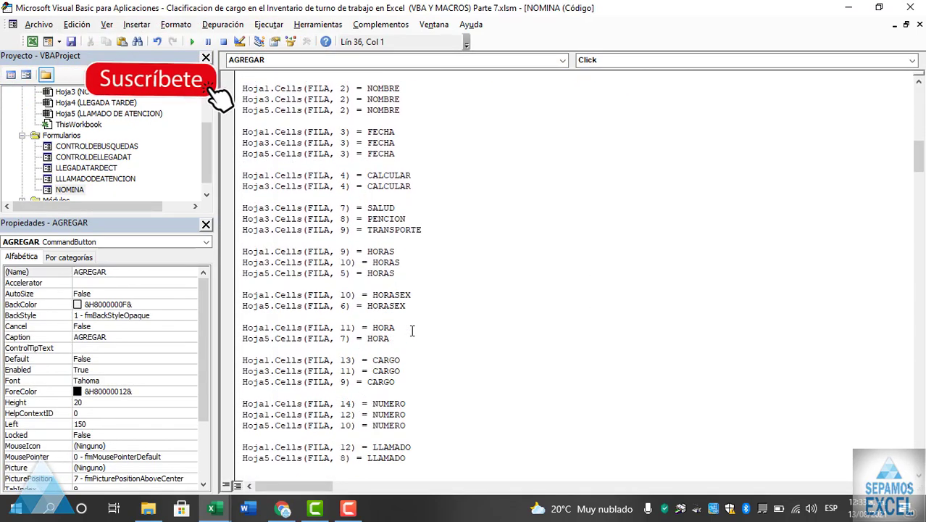
scroll(413, 331, "down", 1)
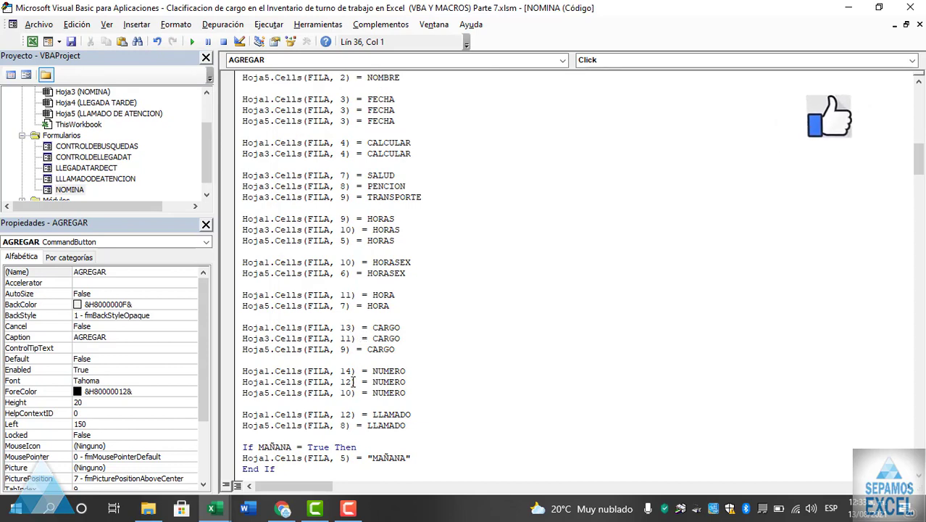
Step: Compare NOMINA's header row from ID to CHALECO against the column numbers in the code
left_click(32, 41)
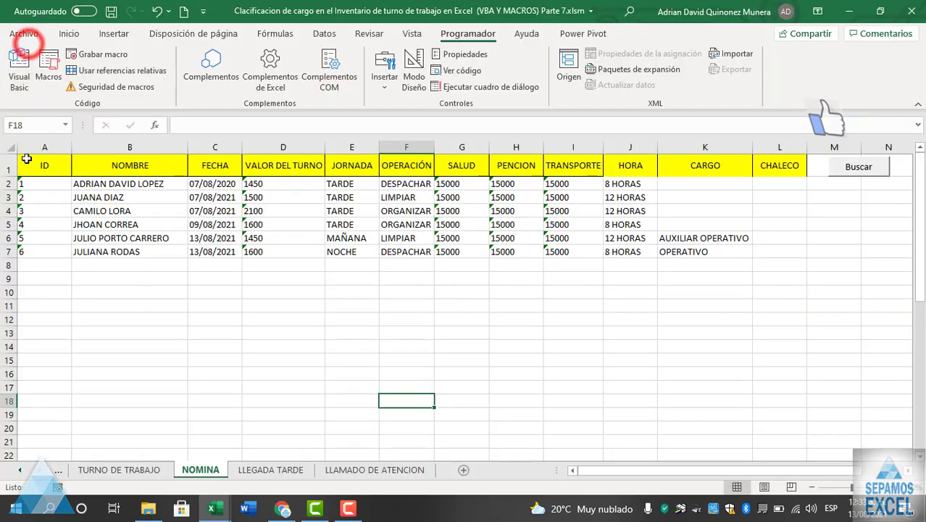
left_click_drag(61, 164, 782, 167)
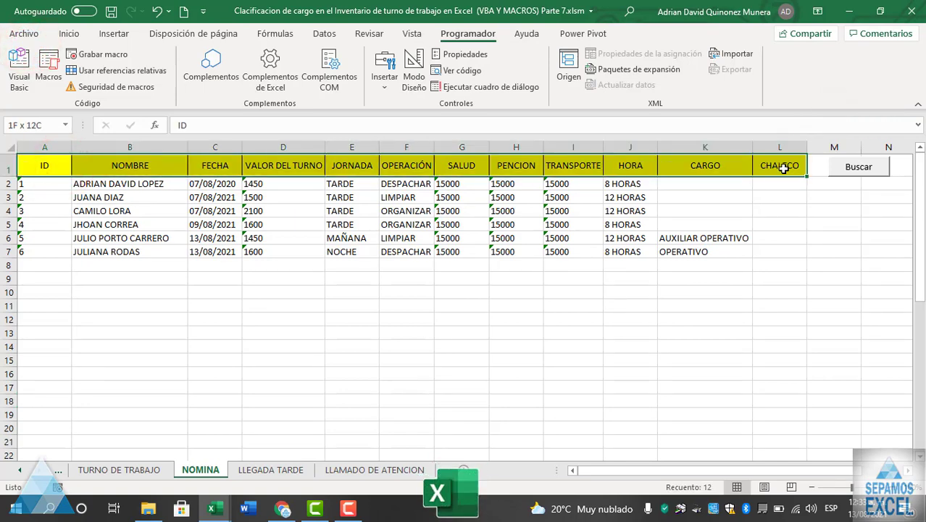
left_click(18, 69)
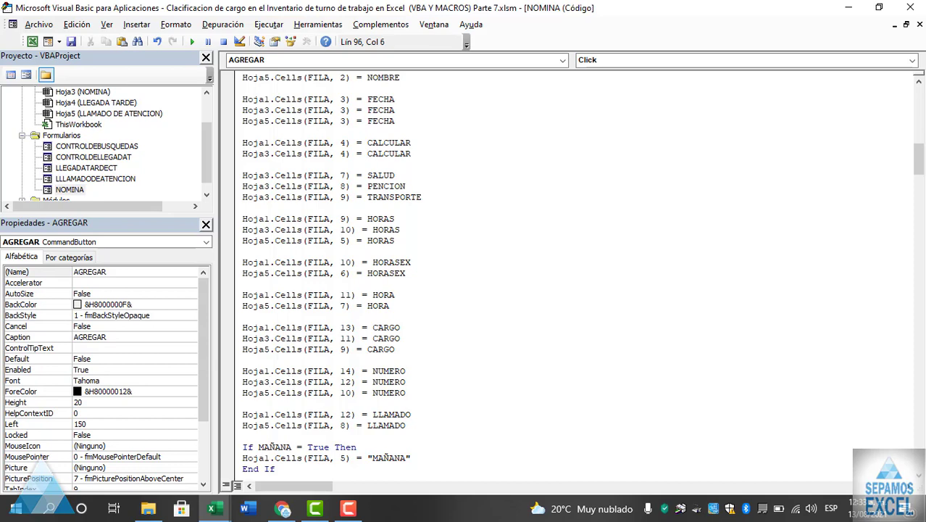
scroll(389, 315, "up", 10)
scroll(389, 315, "up", 5)
Step: Test-run the form with F5, close it, and go to the TURNO DE TRABAJO sheet
key("F5")
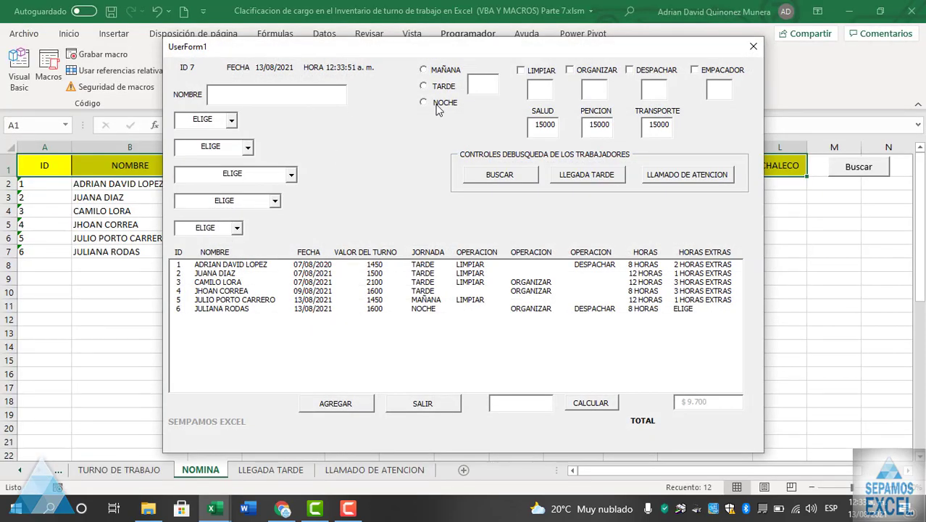
left_click(753, 46)
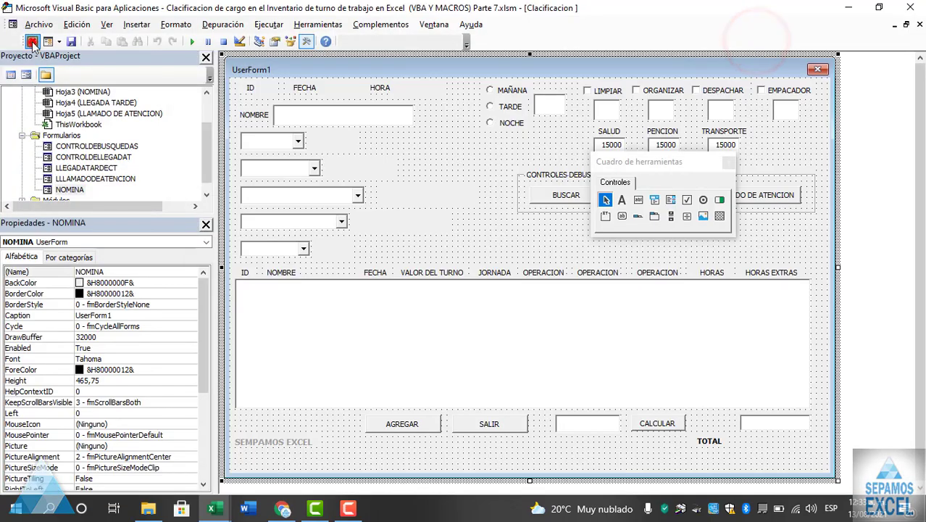
left_click(28, 36)
left_click(447, 352)
left_click(137, 470)
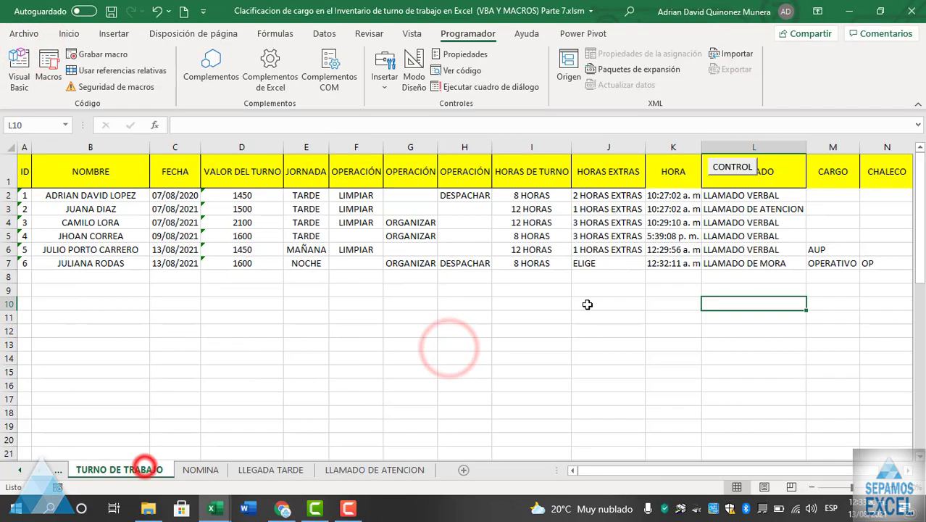
Step: Enter the worker's name, tasks ORGANIZAR, DESPACHAR, LIMPIAR, 8 HORAS, 1 HORAS EXTRAS and LLAMADO POR ESCRITO
left_click(746, 169)
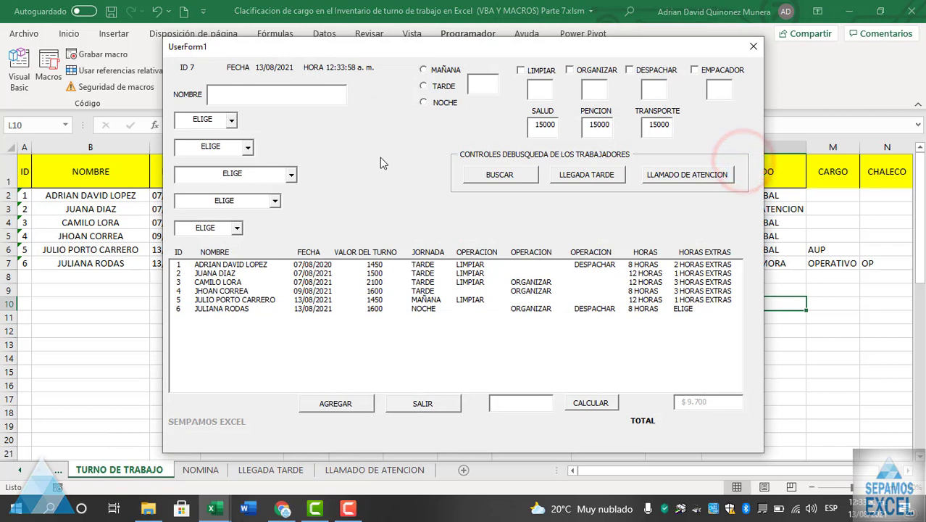
type("OPE")
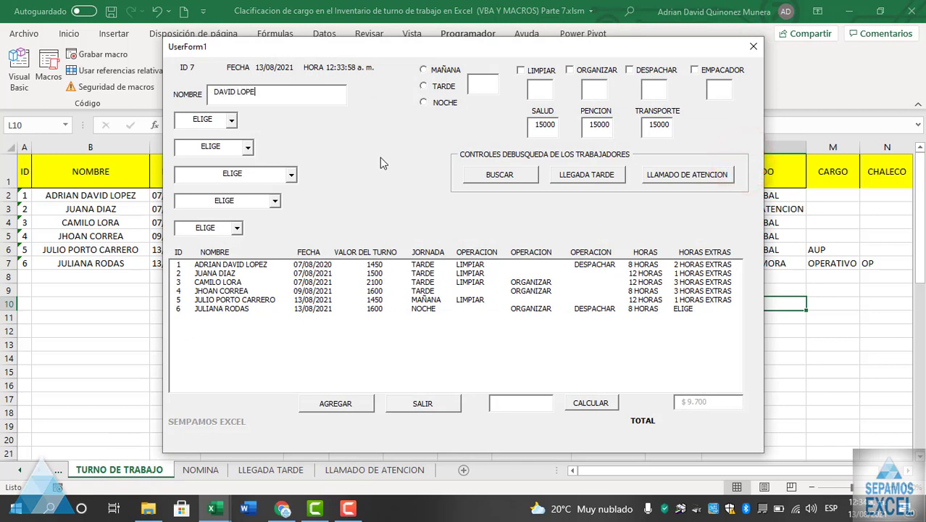
type("Z")
left_click(571, 70)
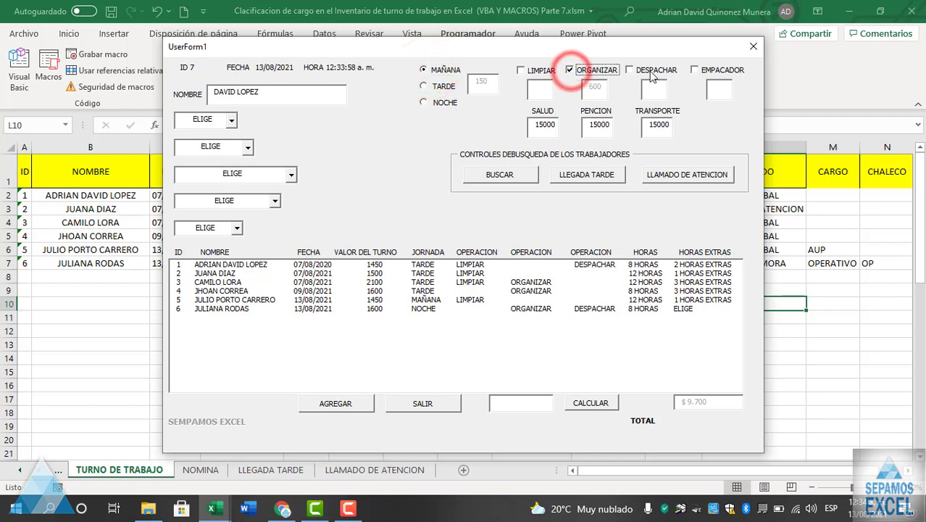
left_click(521, 71)
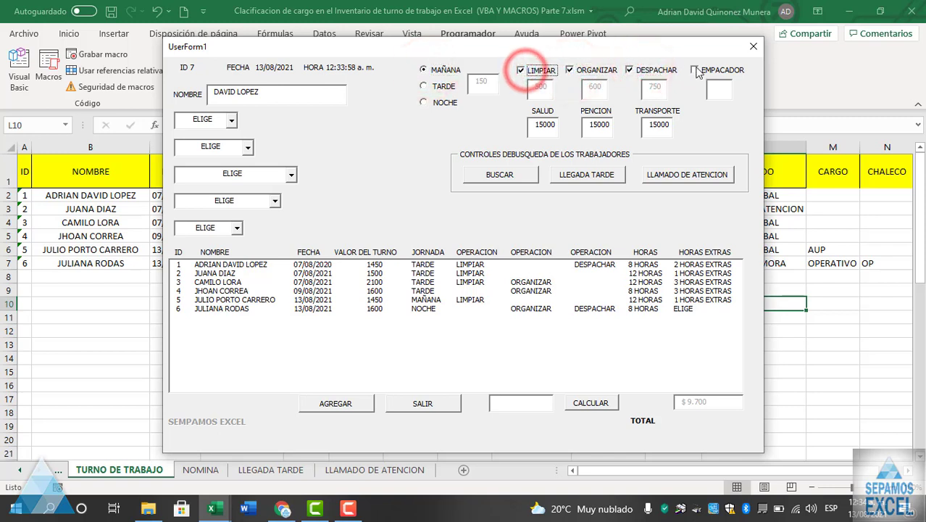
left_click(694, 70)
left_click(230, 119)
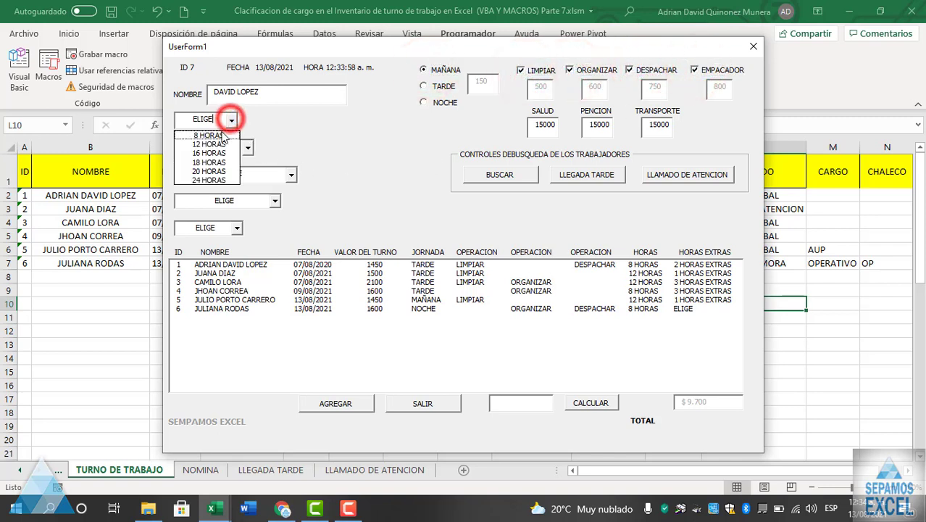
left_click(217, 132)
left_click(249, 147)
left_click(225, 163)
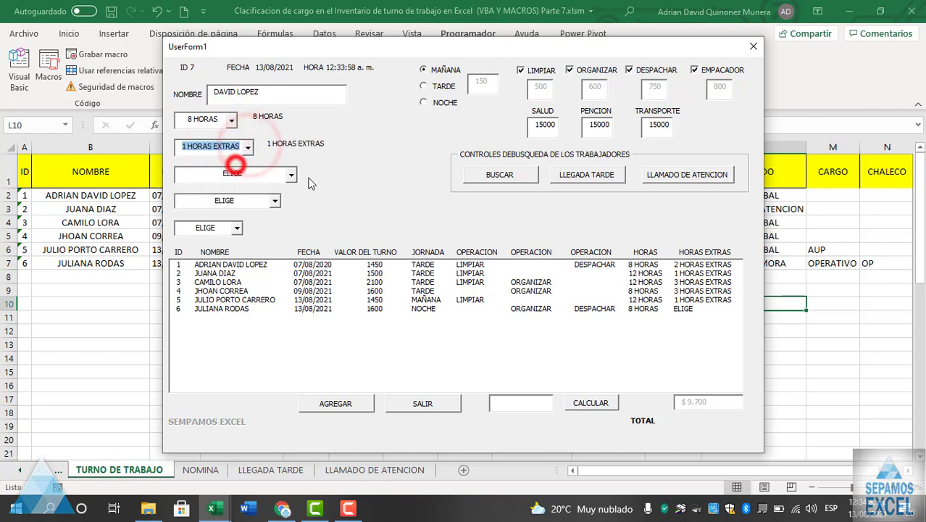
left_click(293, 174)
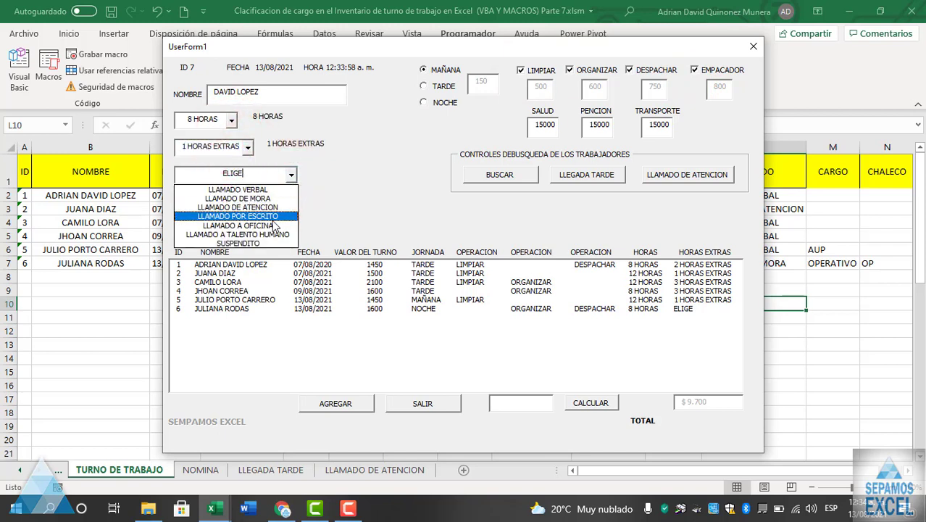
left_click(261, 215)
Step: Choose cargo AUXILIAR OPERATIVO and chaleco AUP, then add and confirm the new worker
left_click(276, 203)
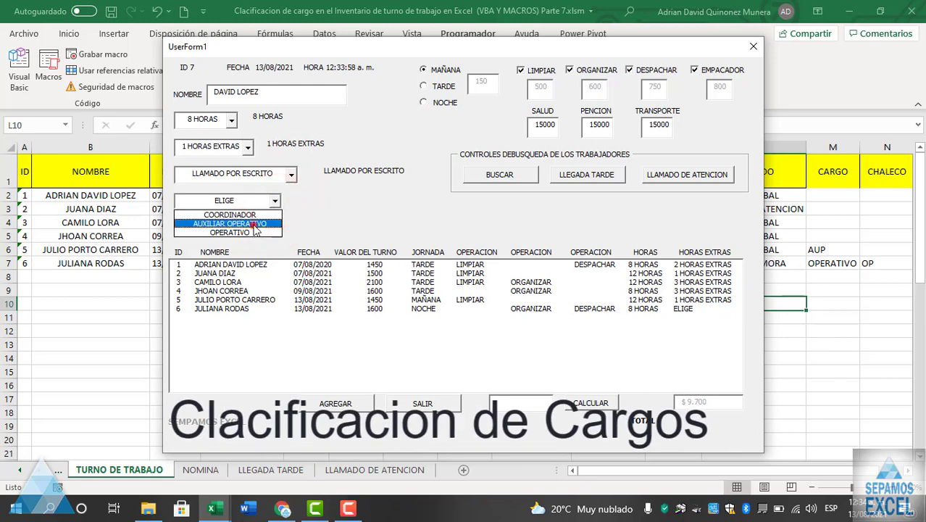
left_click(255, 224)
left_click(237, 228)
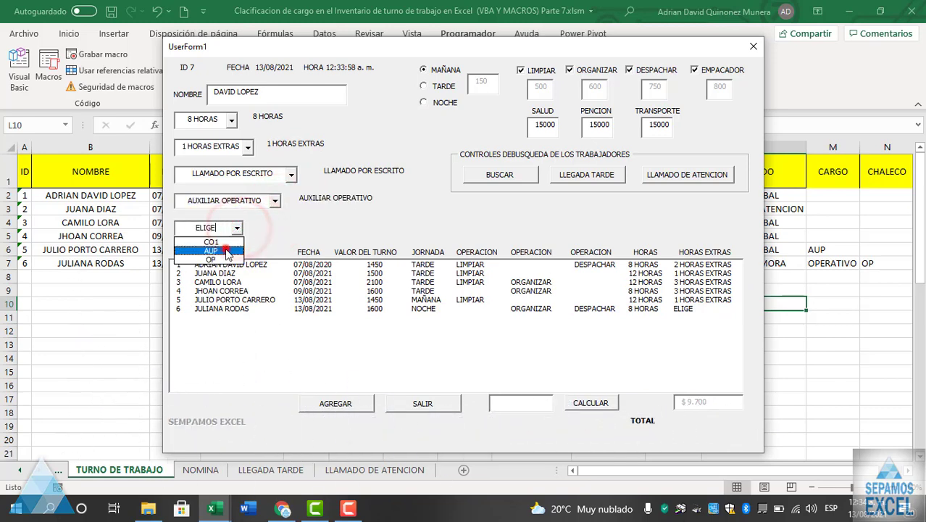
left_click(226, 251)
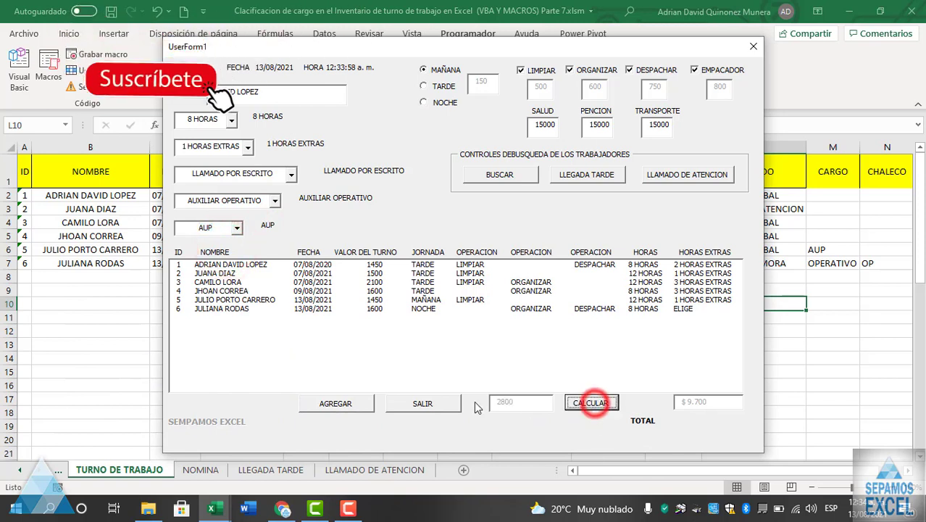
left_click(353, 404)
left_click(478, 302)
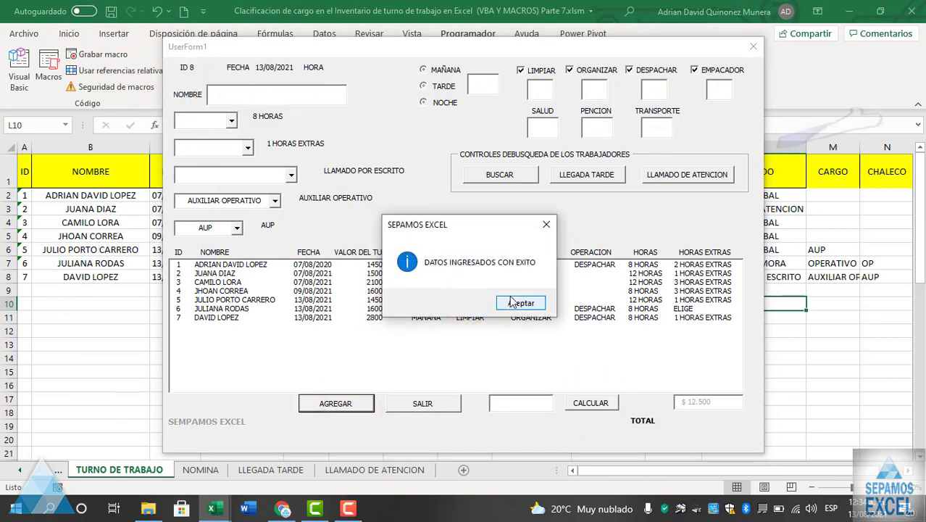
left_click(510, 302)
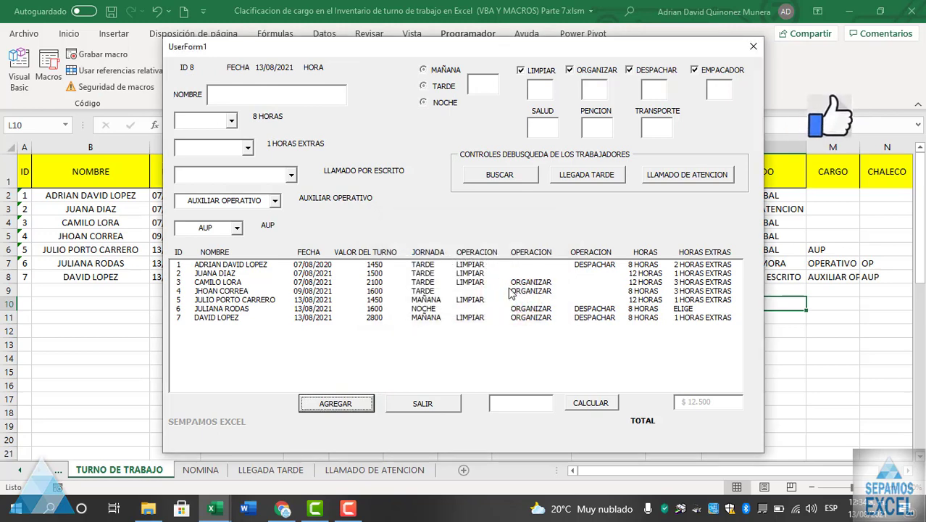
Step: Test the BUSCAR, LLEGADA TARDE and LLAMADO DE ATENCION windows, then close the worker form
left_click(506, 174)
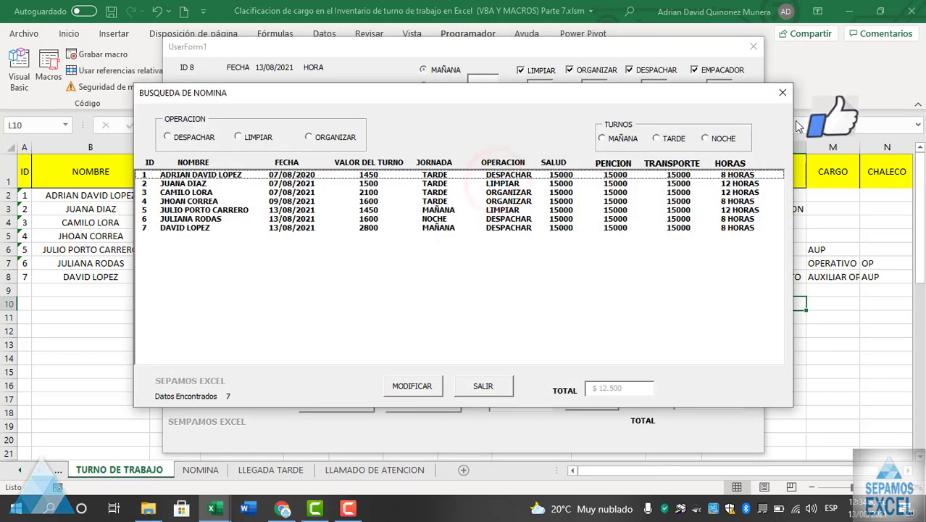
left_click(783, 93)
left_click(567, 178)
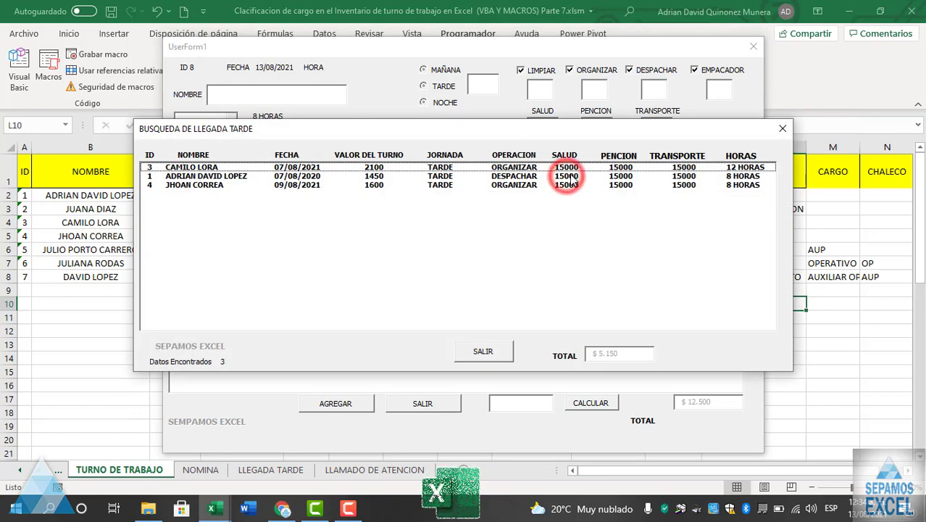
left_click(782, 128)
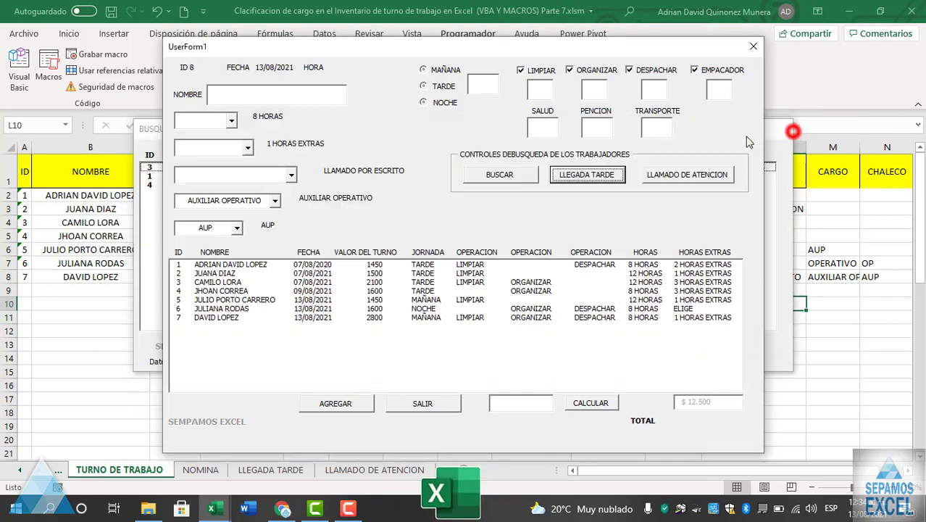
left_click(679, 175)
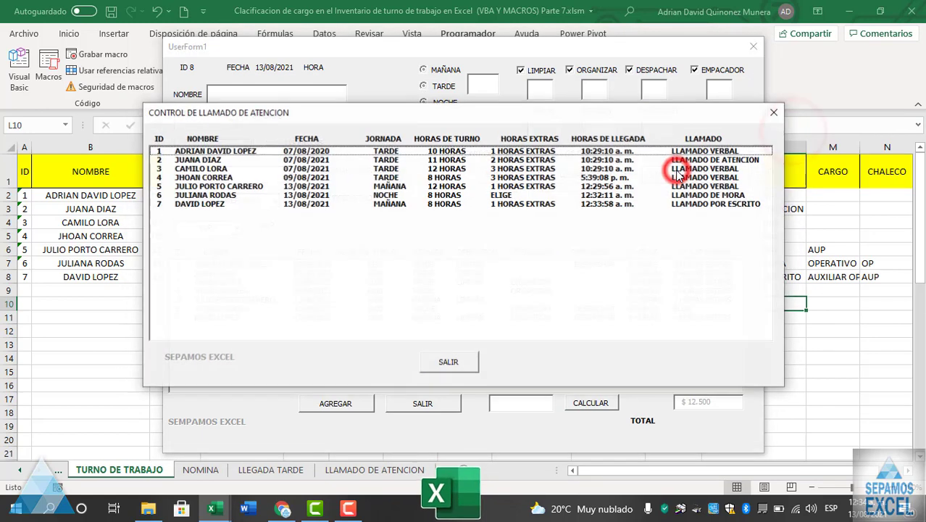
left_click(770, 112)
left_click(753, 46)
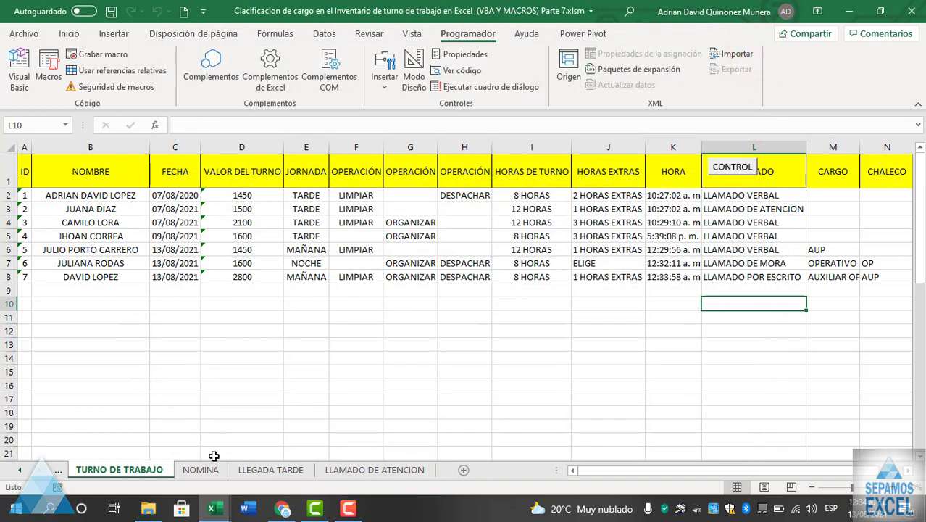
Step: Check the CARGO values in column K of the NOMINA sheet
left_click(200, 470)
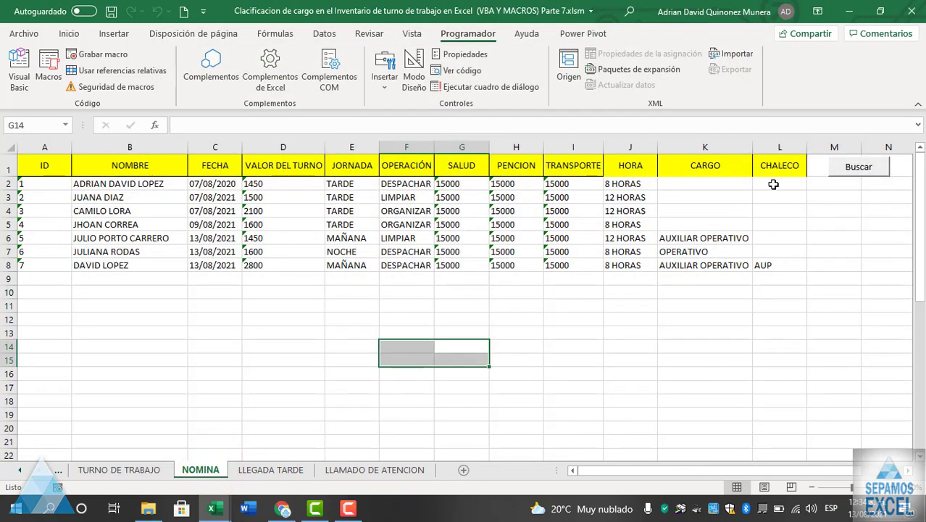
left_click(703, 184)
left_click(662, 301)
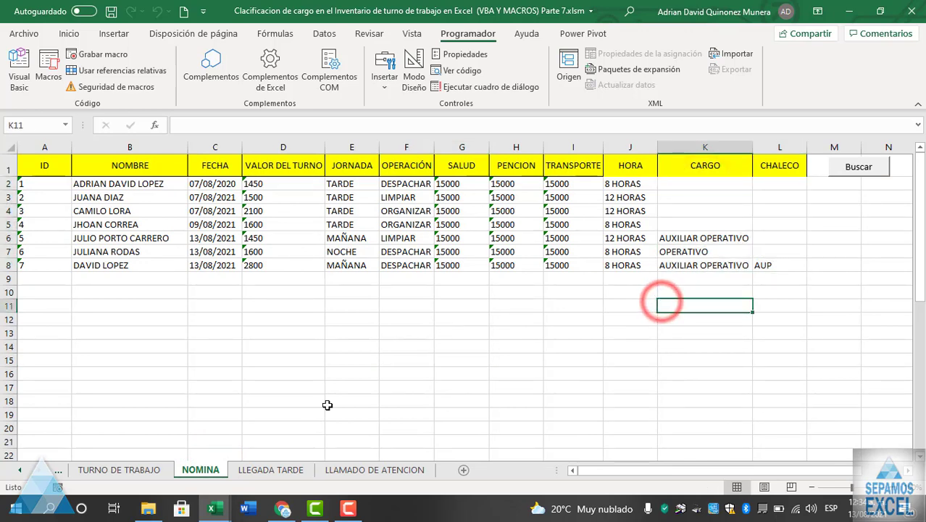
left_click(260, 471)
Step: Enter CHALECO as the J1 header on LLAMADO DE ATENCION, then return to TURNO DE TRABAJO
left_click(336, 471)
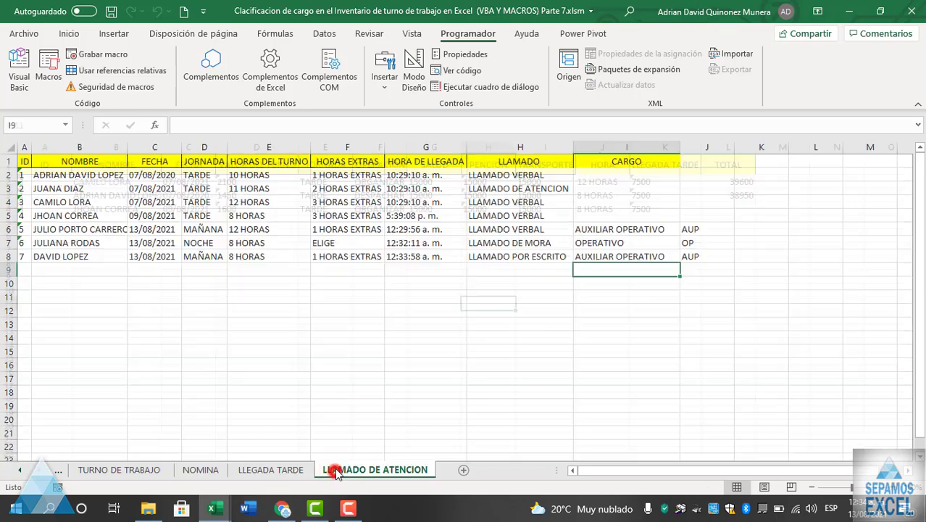
left_click(697, 159)
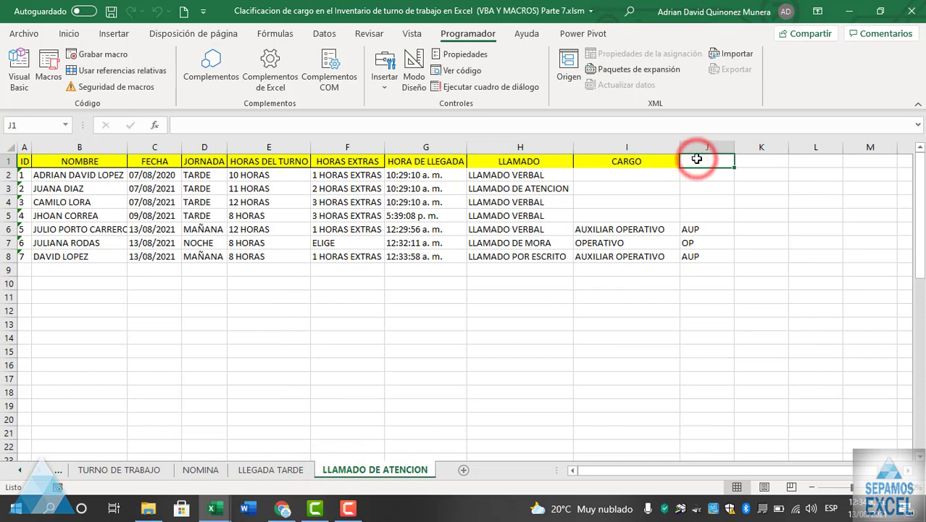
type("CHALECO")
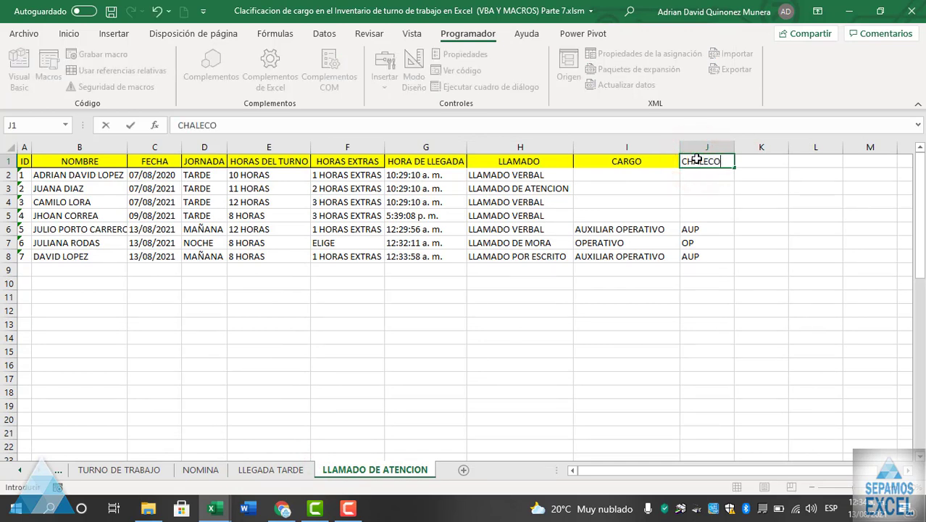
left_click(685, 284)
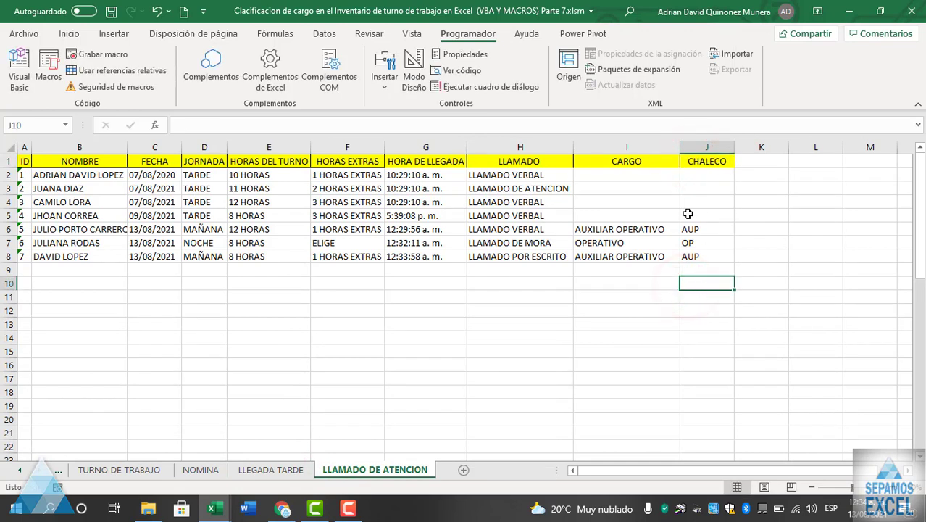
left_click(144, 471)
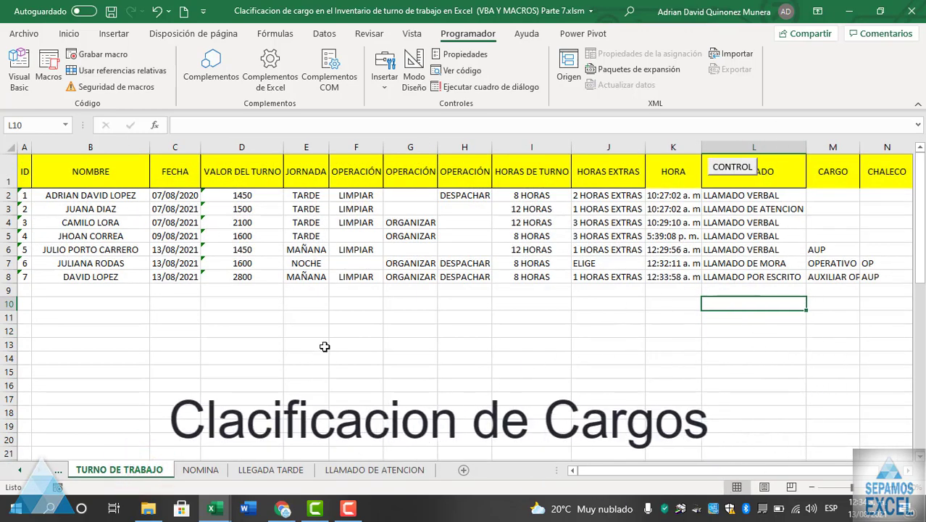
Step: Open and reposition the worker form, choosing 16 HORAS with 3 HORAS EXTRAS
left_click(738, 170)
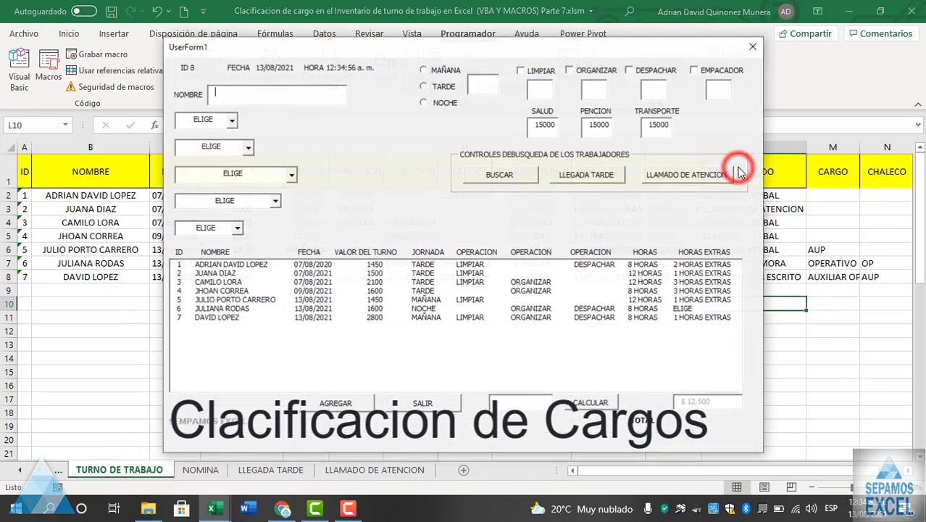
left_click_drag(454, 48, 515, 19)
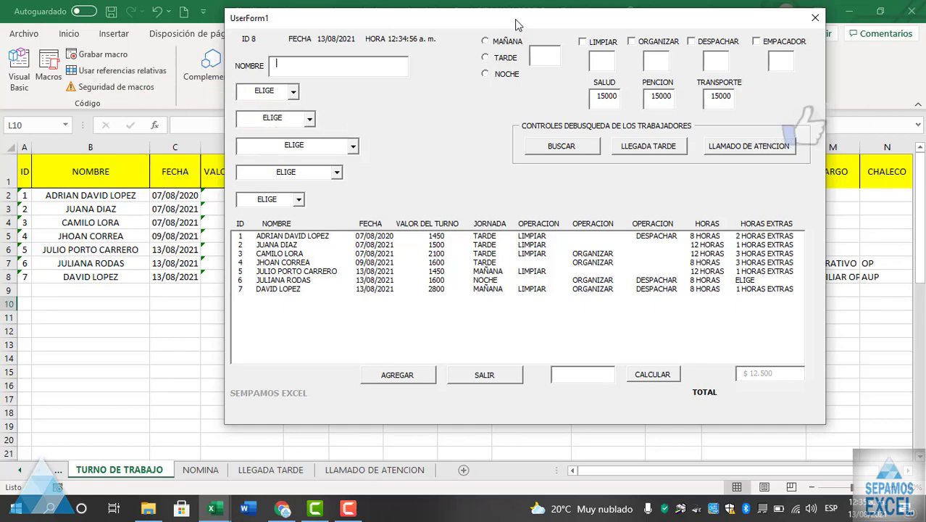
mouse_move(514, 19)
left_mouse_down()
mouse_move(481, 22)
mouse_move(515, 12)
left_mouse_up()
left_click(294, 86)
left_click(282, 116)
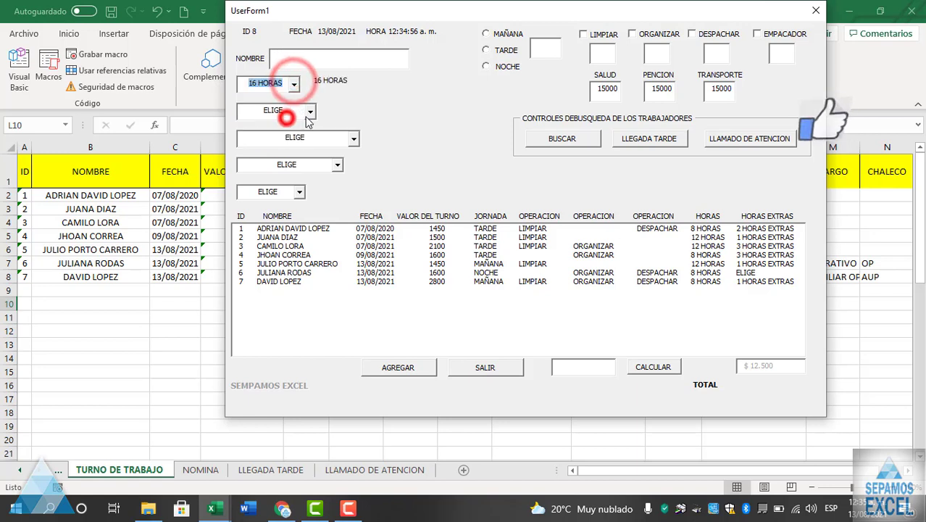
left_click(309, 110)
left_click(304, 144)
Step: Choose LLAMADO DE ATENCION, cargo OPERATIVO and chaleco code AUP
left_click(353, 139)
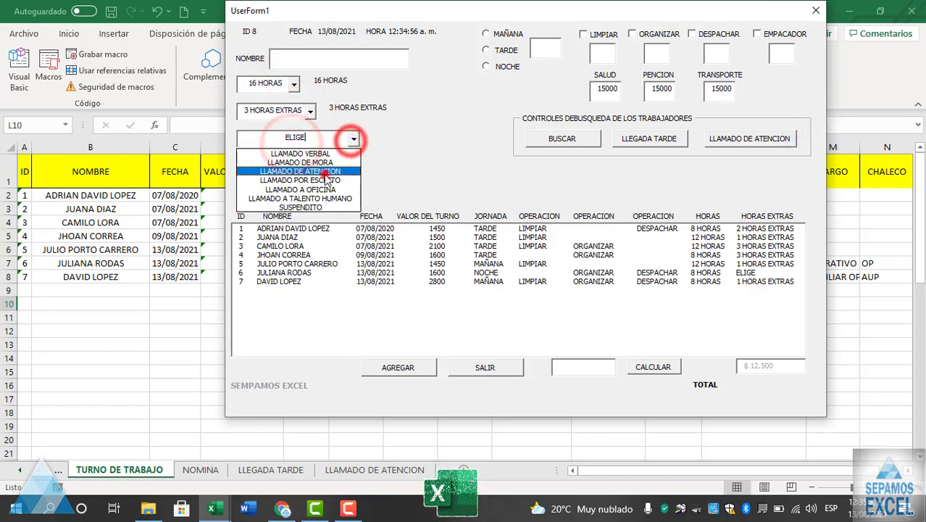
left_click(299, 170)
left_click(337, 165)
left_click(320, 196)
left_click(299, 191)
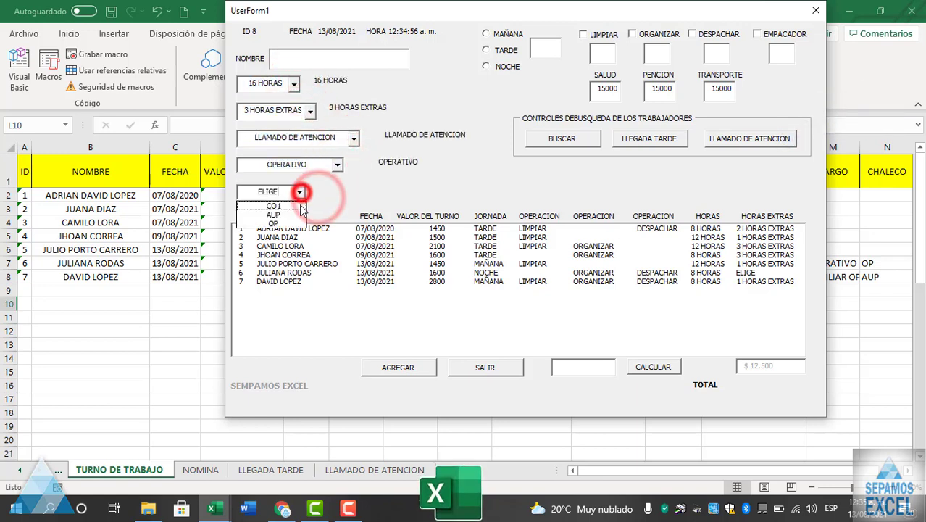
left_click(289, 215)
Step: Search payroll and open the late-arrival control for record 3
left_click(562, 138)
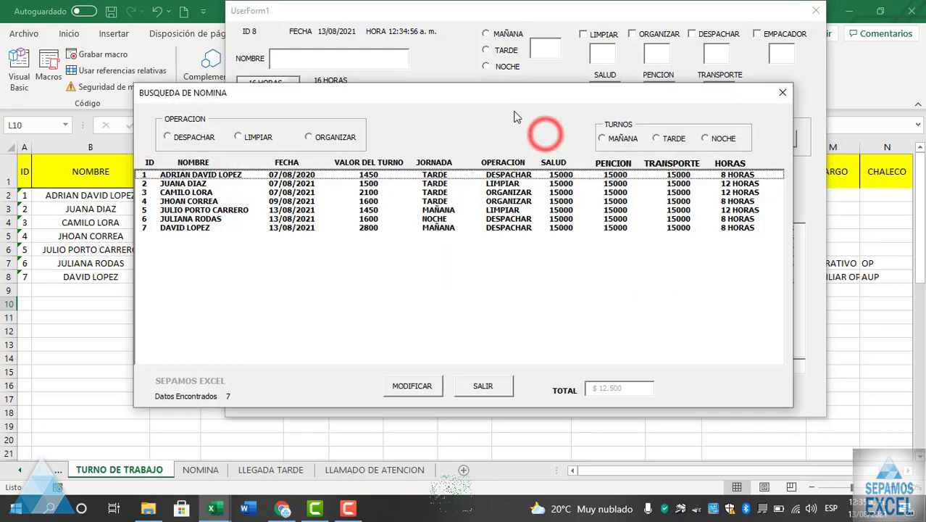
mouse_move(511, 105)
left_mouse_down()
mouse_move(695, 225)
mouse_move(751, 179)
left_mouse_up()
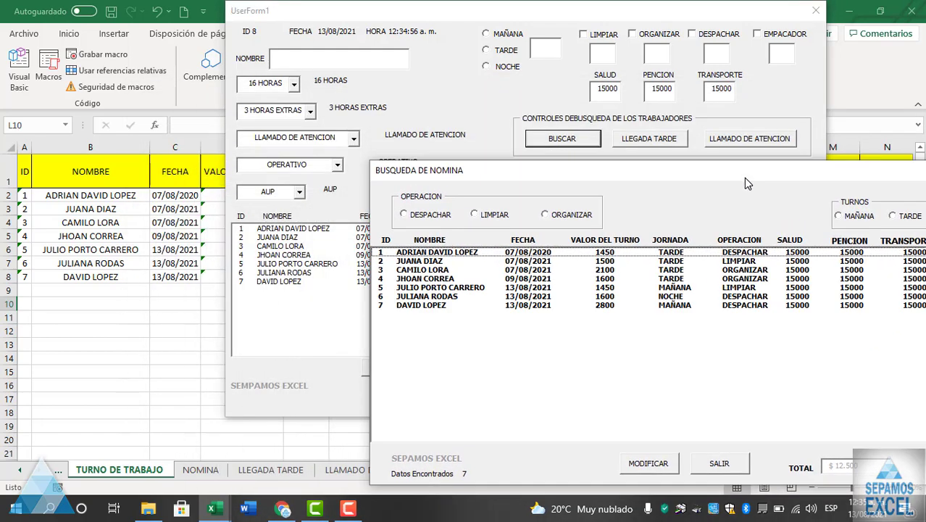
left_click(674, 267)
double_click(674, 267)
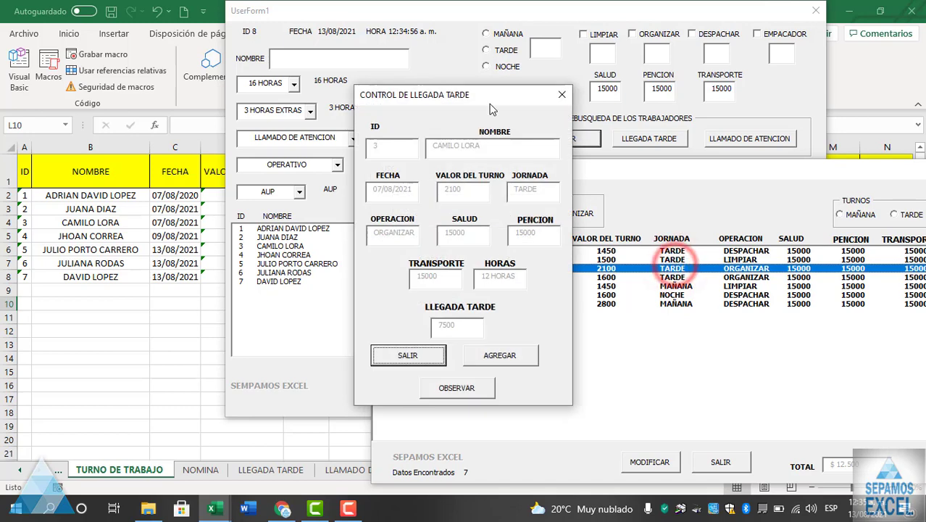
left_click_drag(462, 105, 121, 113)
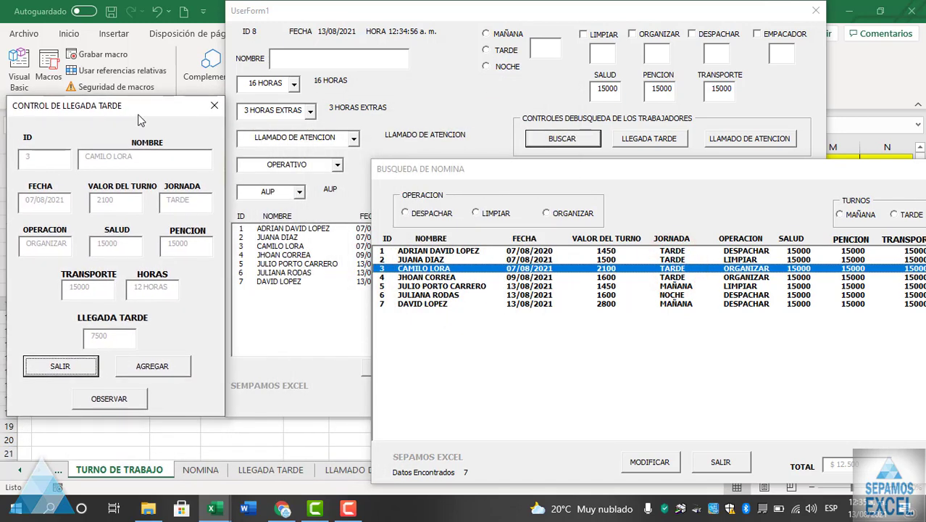